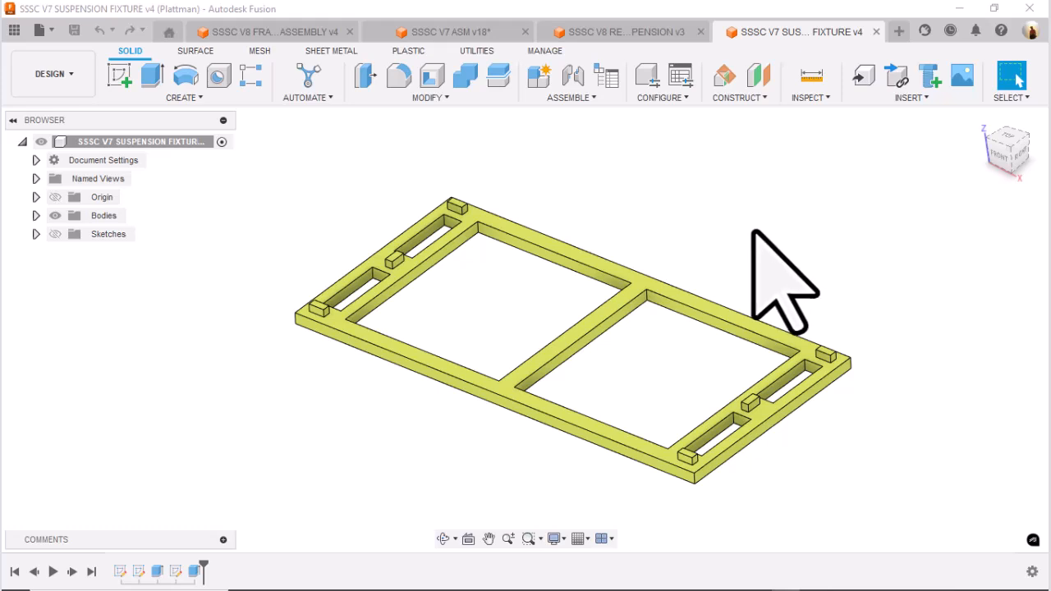
# Create a new design and save it as 001 ping pong ball in the Senior Solar Sprint Car project's SSSC V7 folder.
pyautogui.click(899, 31)
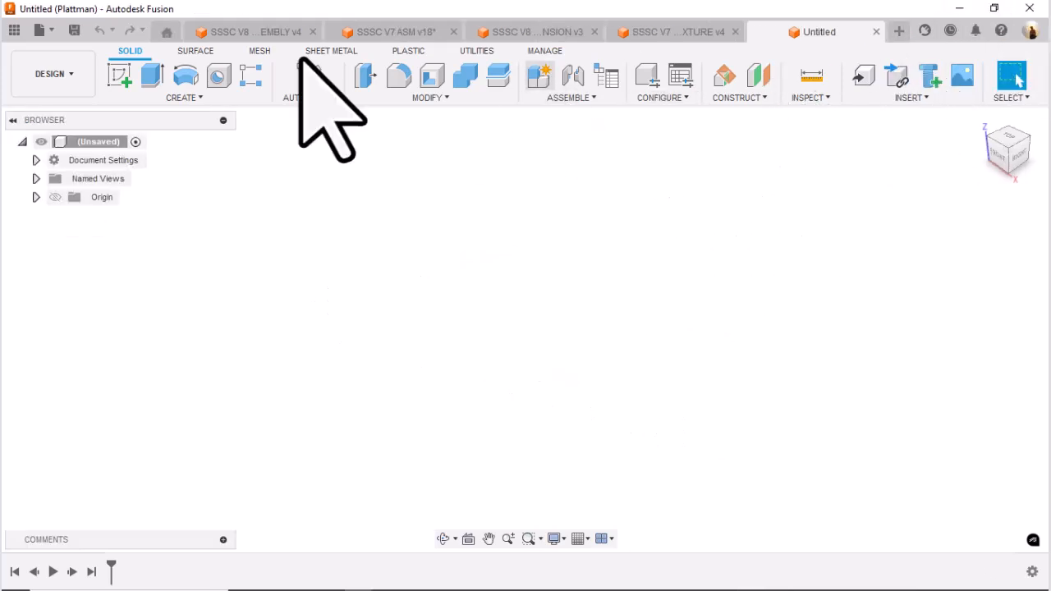
pyautogui.click(73, 31)
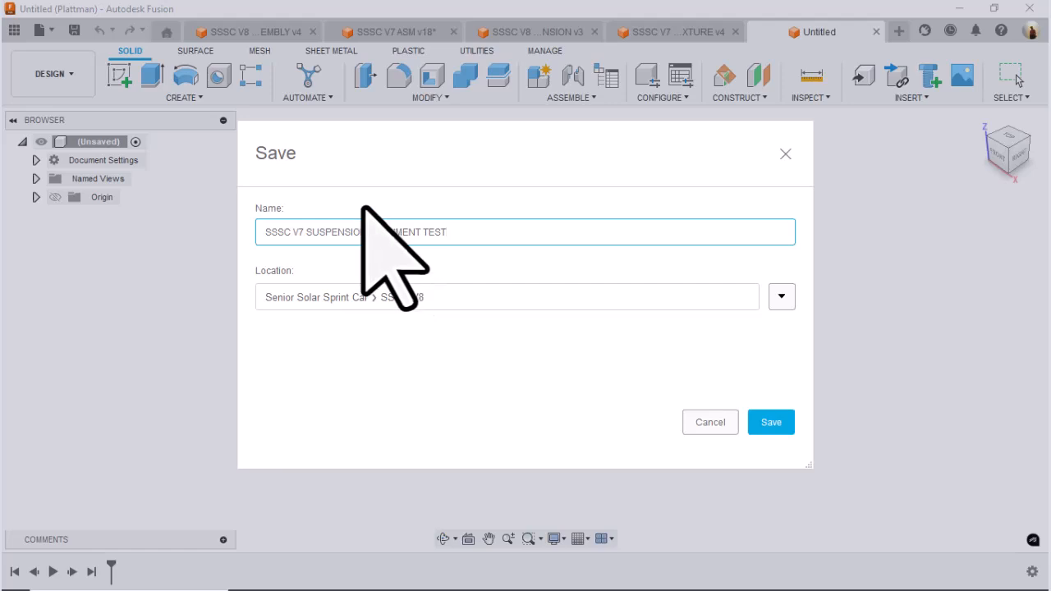
pyautogui.click(782, 297)
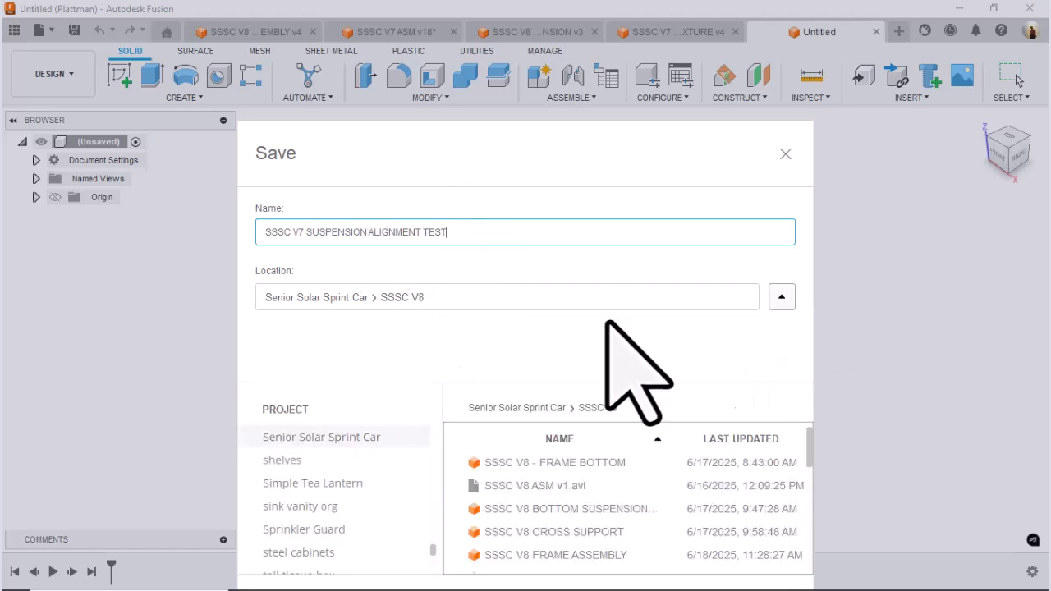
pyautogui.scroll(-5, 345, 484)
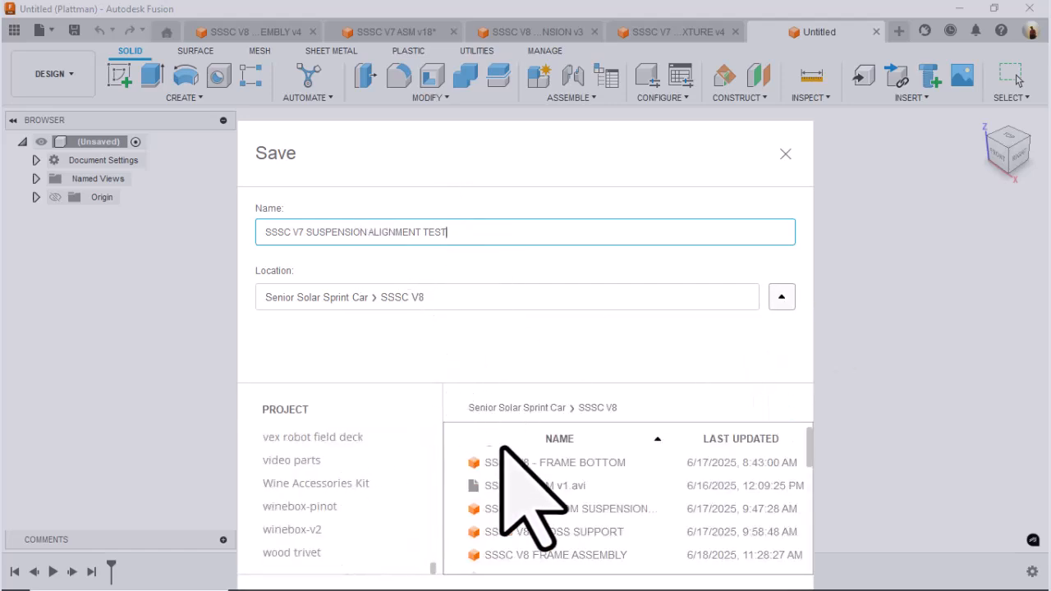
pyautogui.click(540, 407)
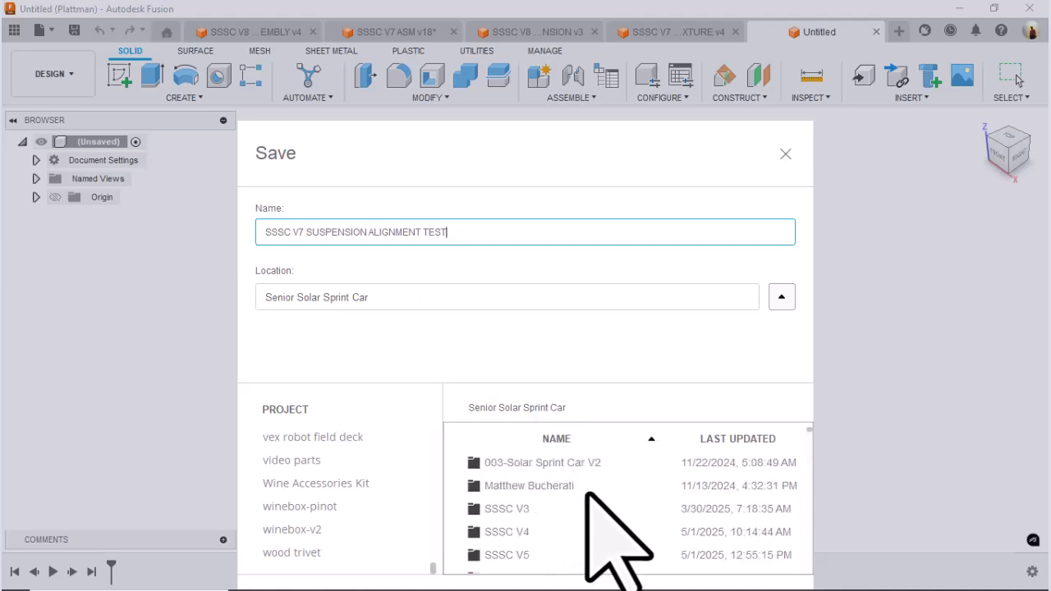
pyautogui.scroll(-2, 558, 472)
pyautogui.doubleClick(518, 464)
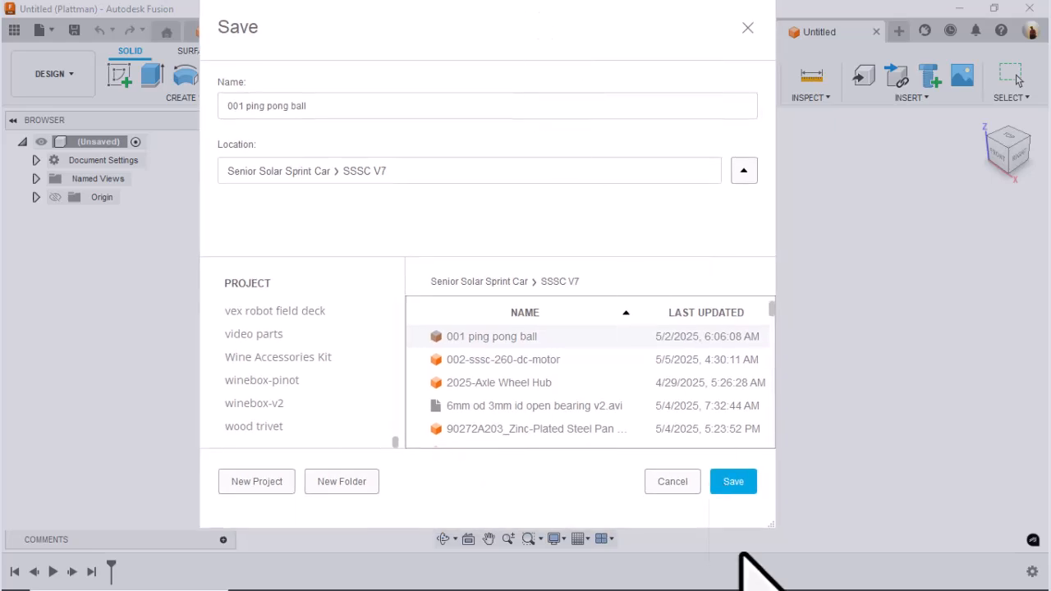
pyautogui.click(733, 481)
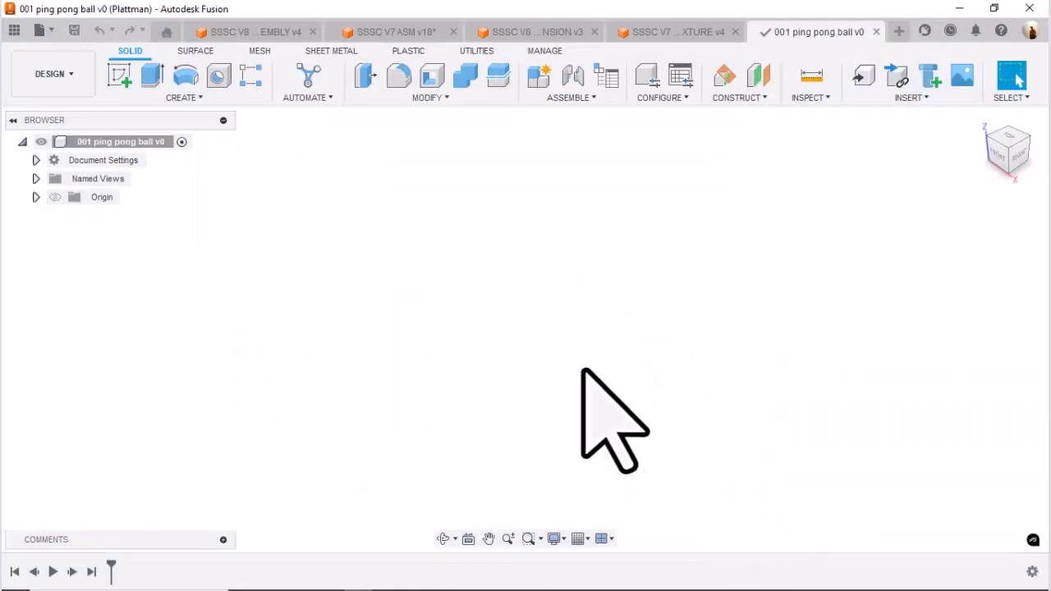
# Insert the SSSC V7 SUSPENSION FIXTURE component into the design at its default position with zero offsets and angles.
pyautogui.click(14, 30)
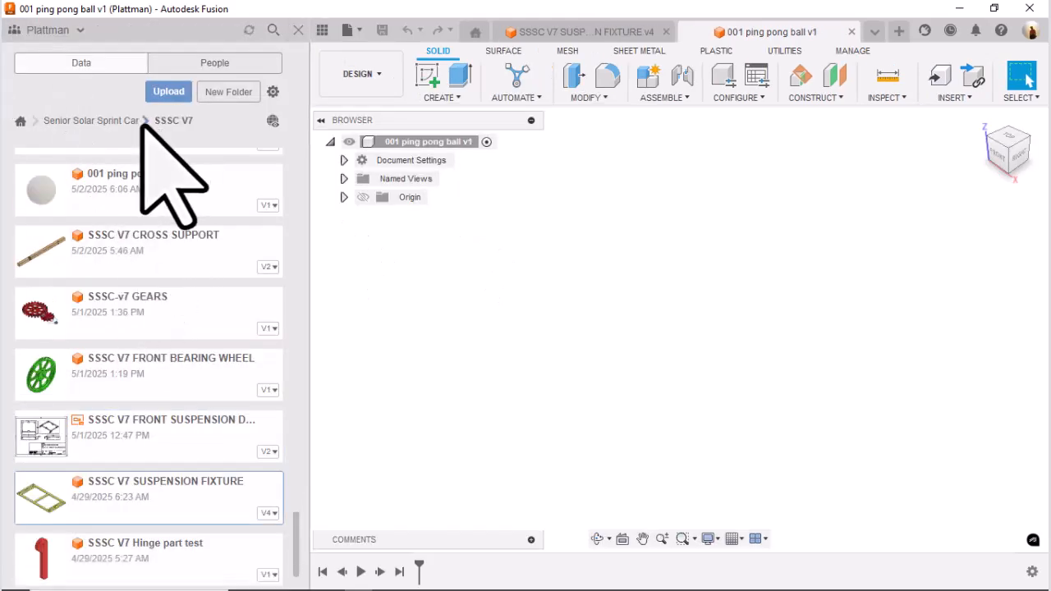
pyautogui.scroll(-1, 168, 295)
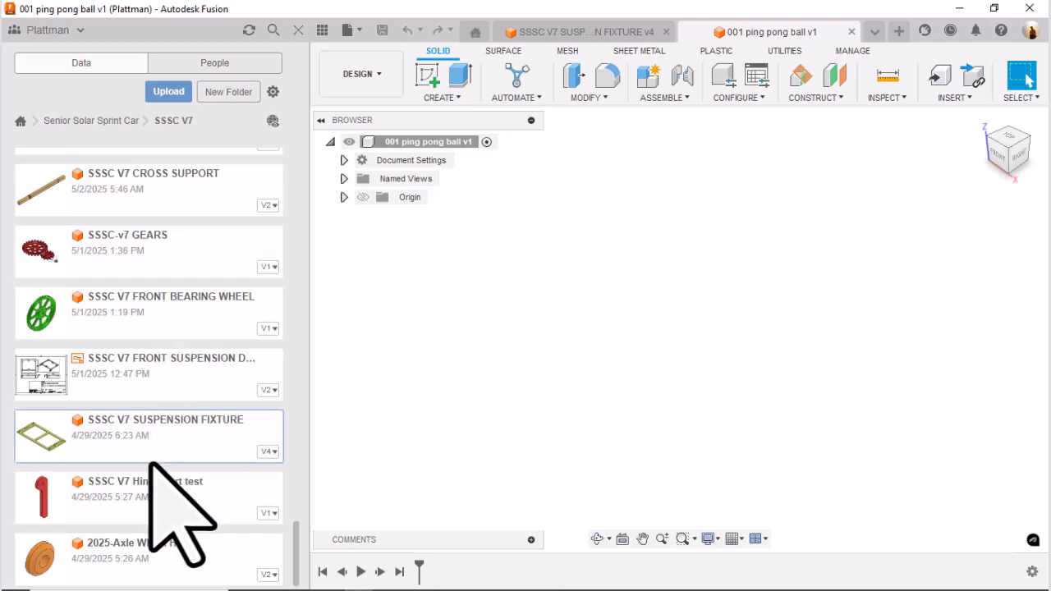
pyautogui.moveTo(146, 452); pyautogui.dragTo(681, 353)
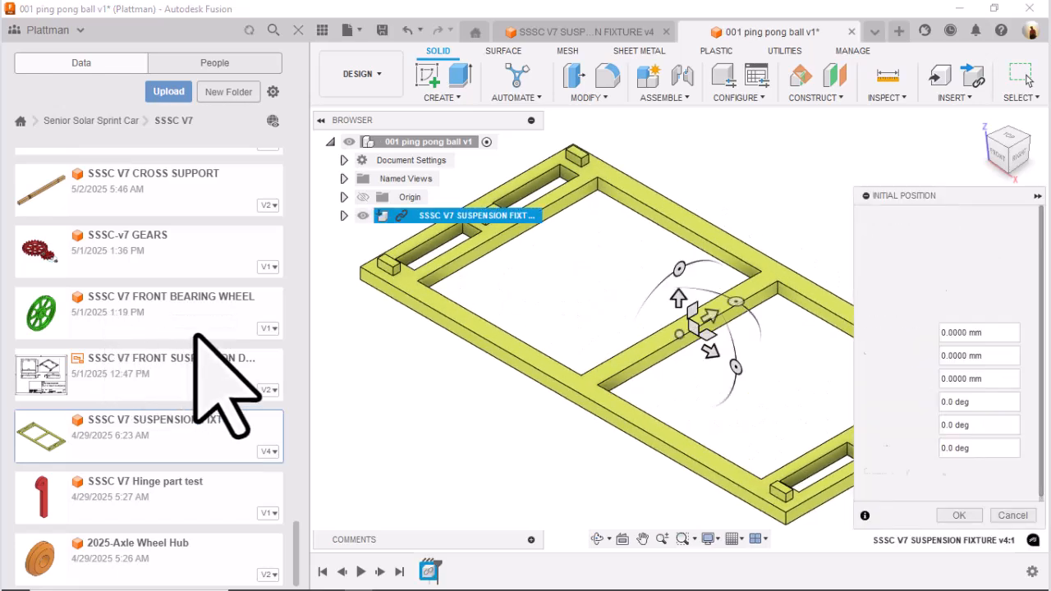
pyautogui.scroll(5, 193, 353)
pyautogui.click(973, 517)
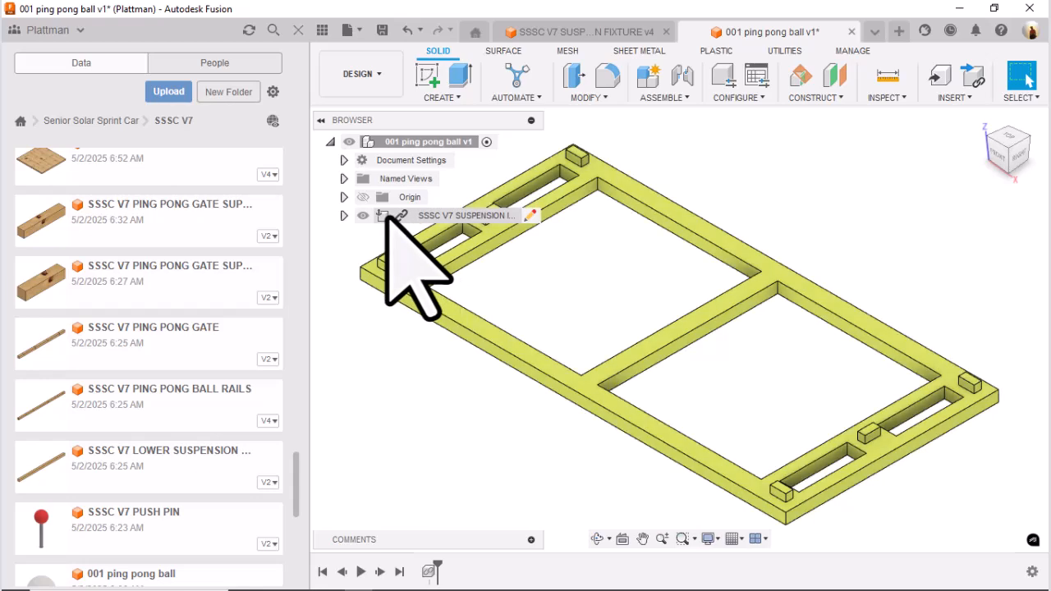
# Look through the SSSC V7 folder's parts and open the SSSC V8 folder of the Senior Solar Sprint Car project.
pyautogui.scroll(6, 180, 304)
pyautogui.scroll(12, 170, 301)
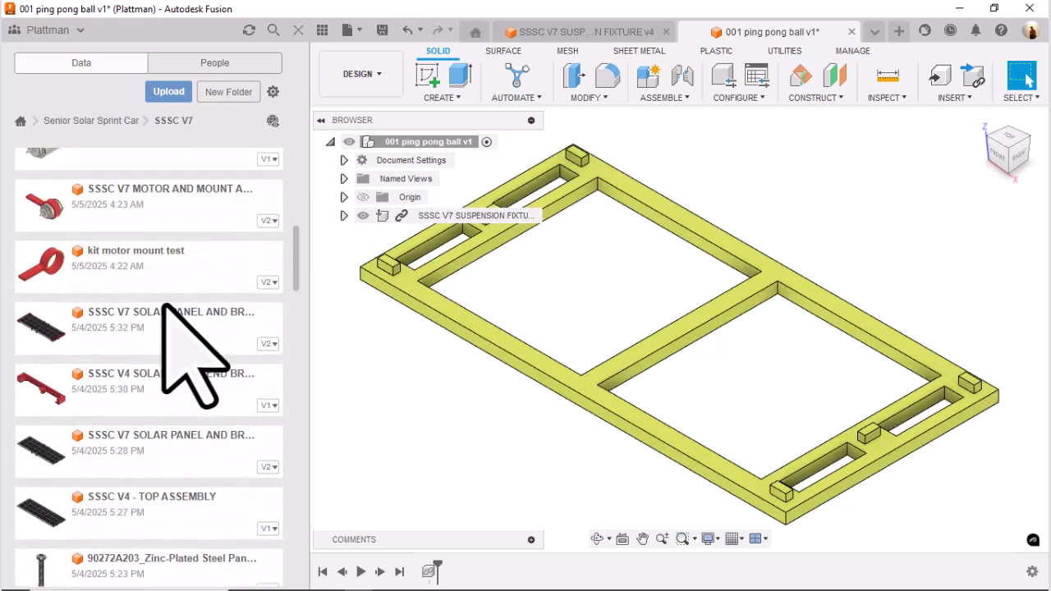
pyautogui.scroll(10, 164, 305)
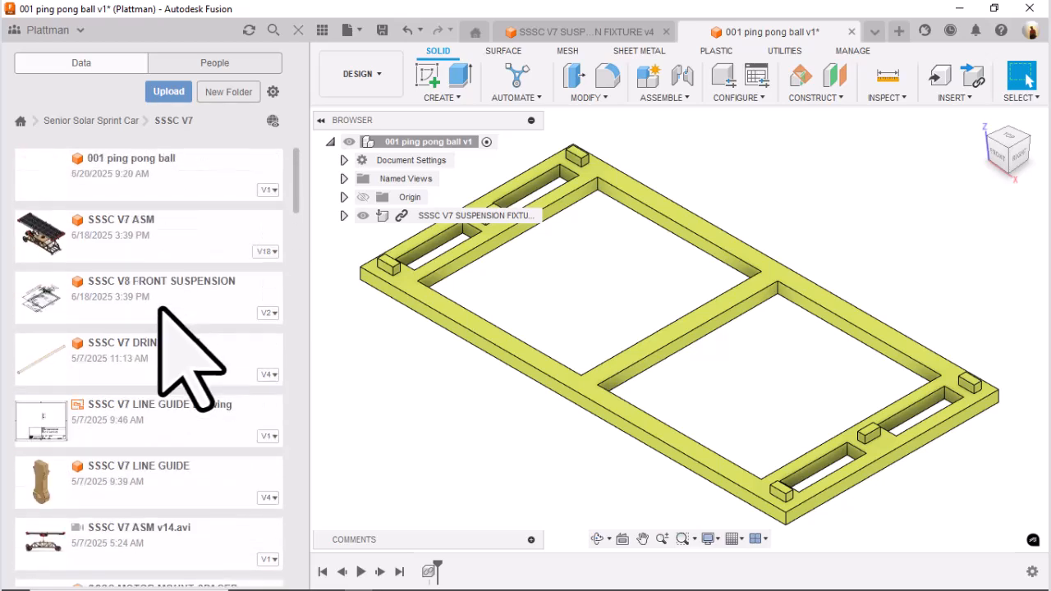
pyautogui.scroll(-15, 185, 361)
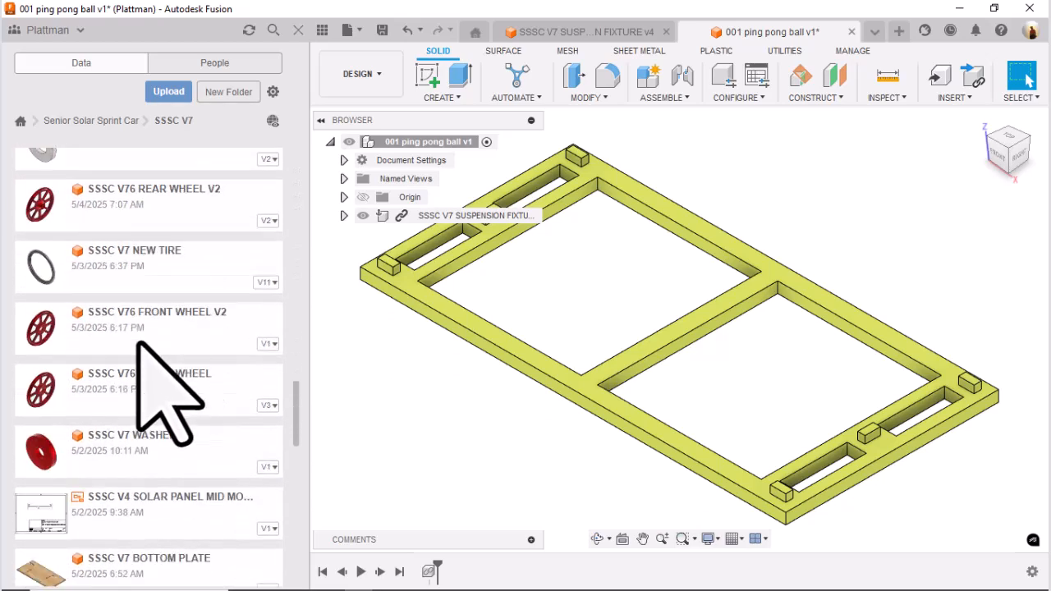
pyautogui.scroll(-12, 164, 389)
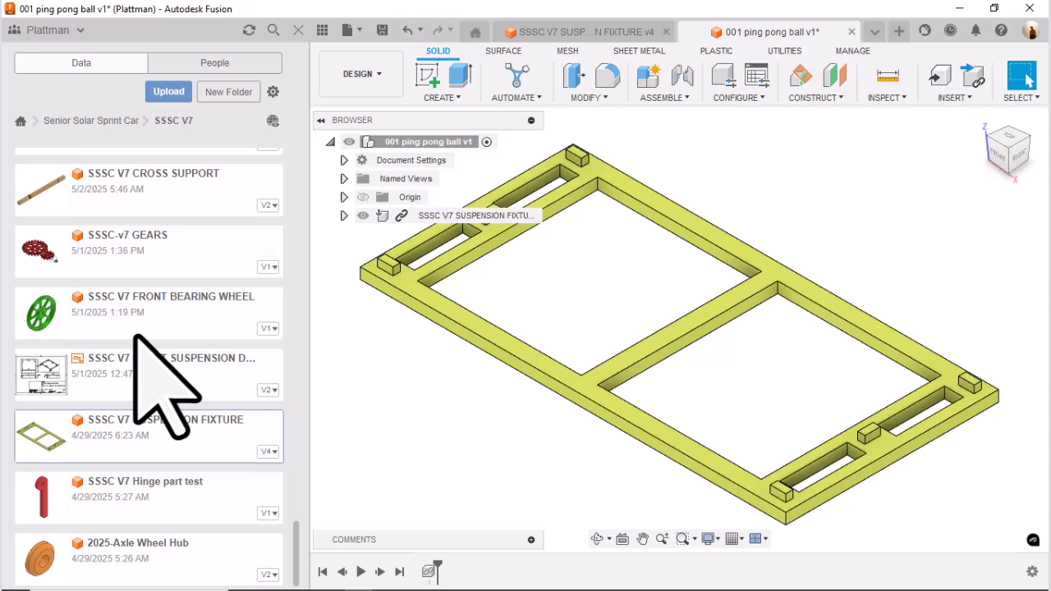
pyautogui.scroll(5, 136, 329)
pyautogui.click(99, 121)
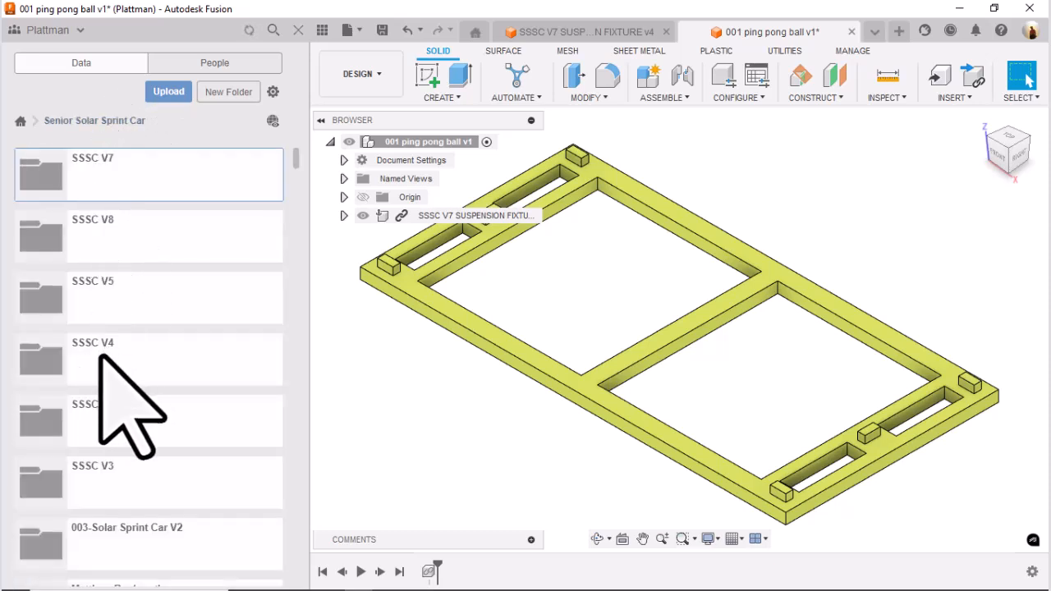
pyautogui.doubleClick(133, 243)
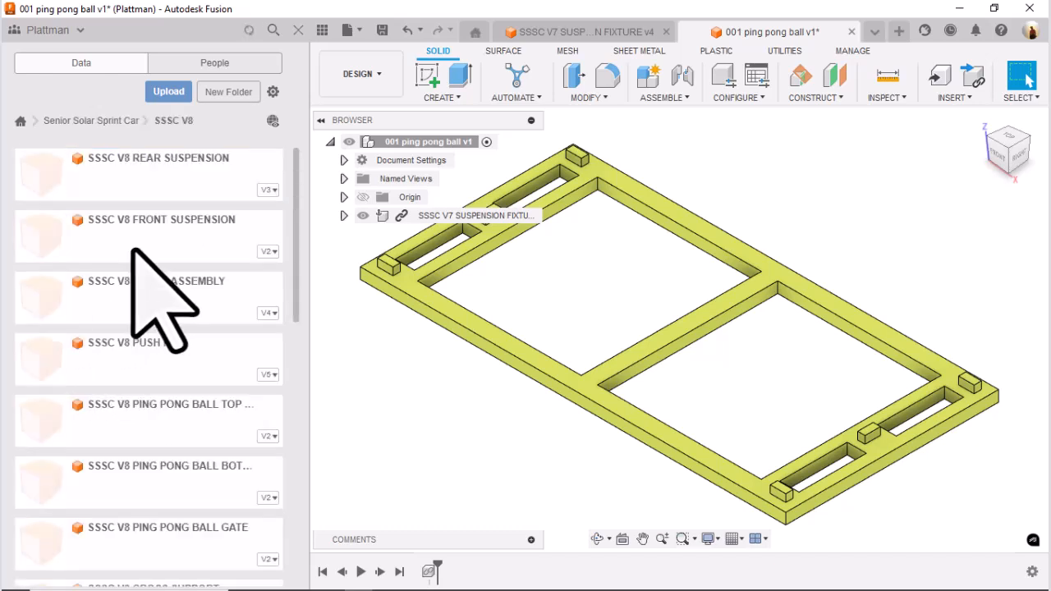
# Insert the SSSC V8 FRONT SUSPENSION component and place it above one end of the yellow fixture, near its locating blocks.
pyautogui.moveTo(88, 225); pyautogui.dragTo(831, 349)
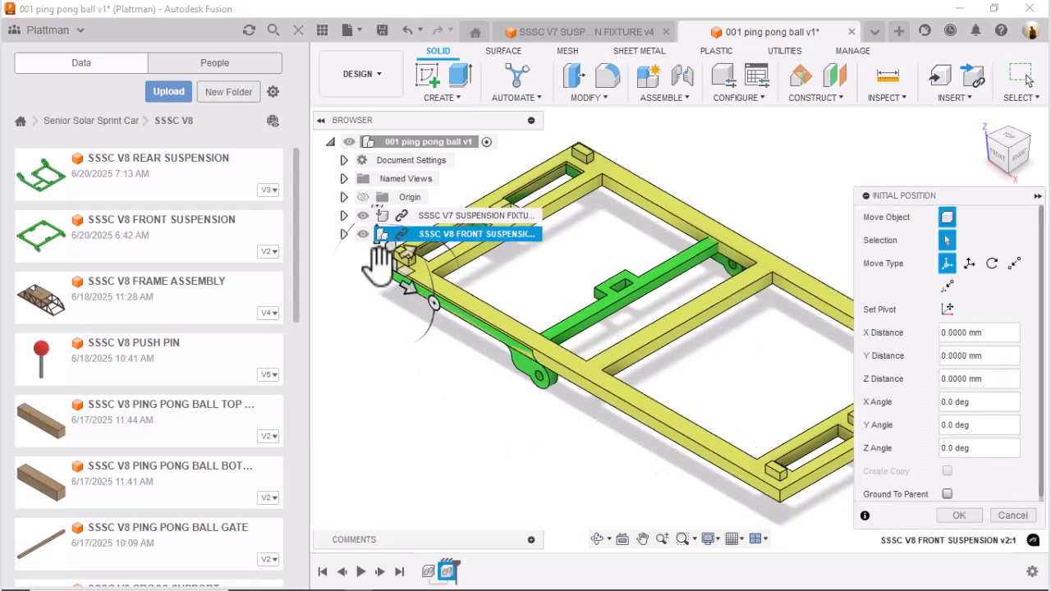
pyautogui.moveTo(386, 271); pyautogui.dragTo(391, 320)
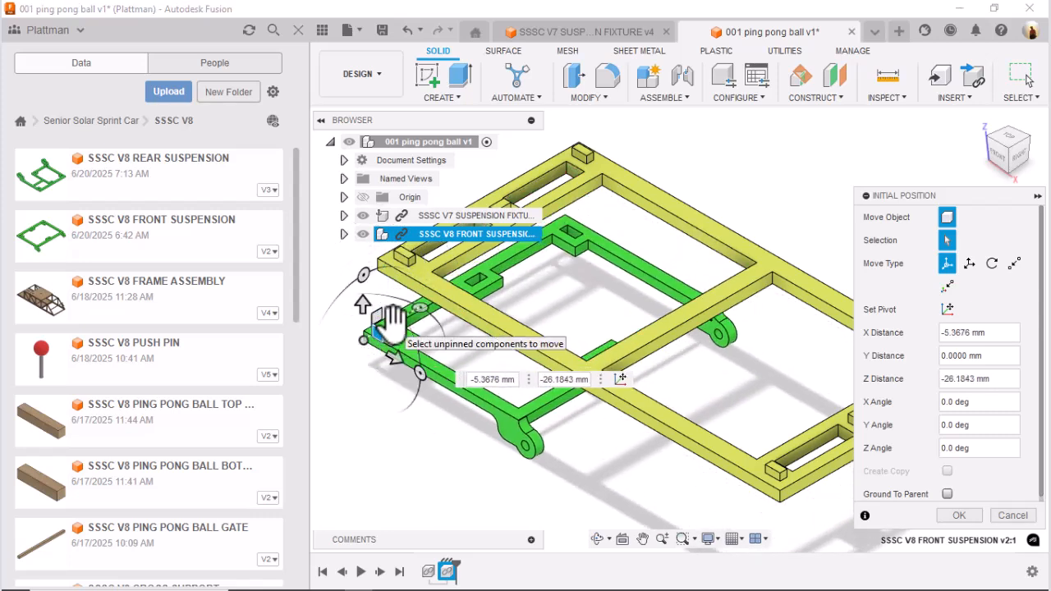
pyautogui.scroll(-1, 462, 369)
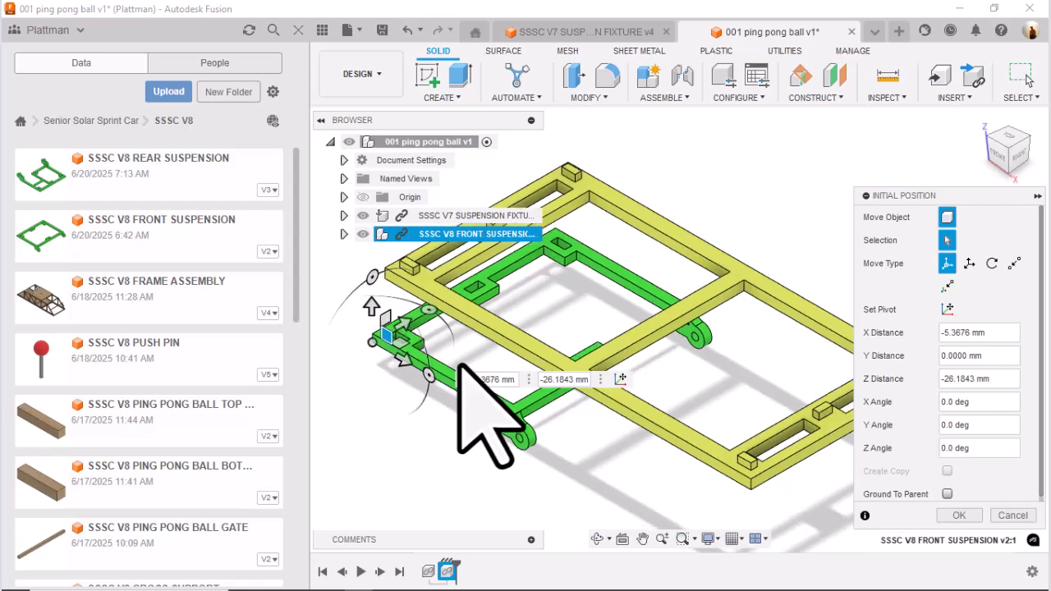
pyautogui.moveTo(397, 352); pyautogui.dragTo(730, 469)
pyautogui.scroll(-5, 654, 436)
pyautogui.moveTo(654, 435); pyautogui.dragTo(575, 376, button='middle')
pyautogui.moveTo(569, 376); pyautogui.dragTo(583, 326)
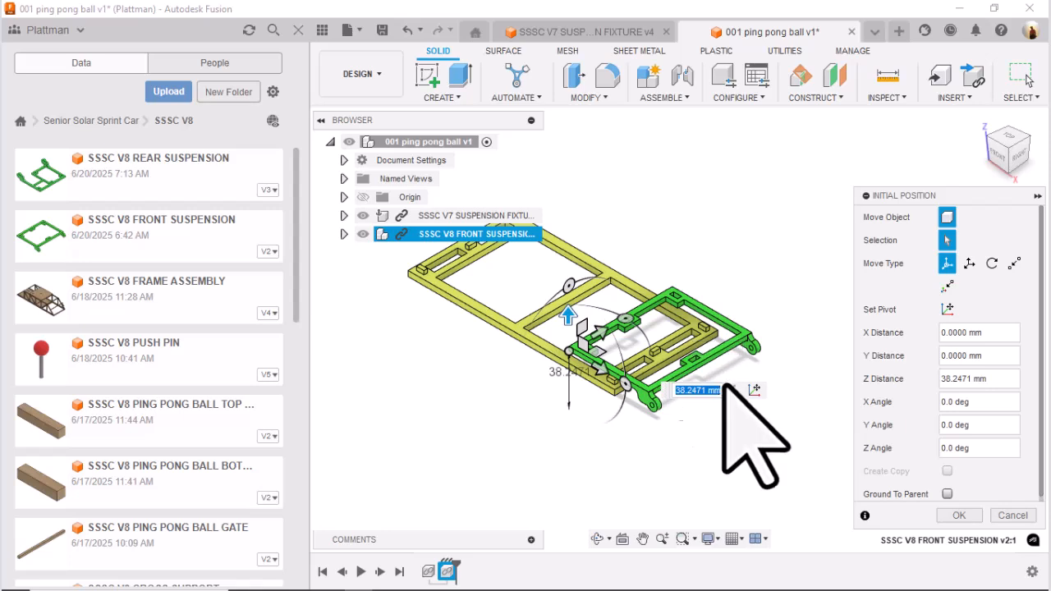
pyautogui.moveTo(634, 386)
pyautogui.mouseDown()
pyautogui.moveTo(676, 403)
pyautogui.moveTo(663, 413)
pyautogui.moveTo(637, 400)
pyautogui.mouseUp()
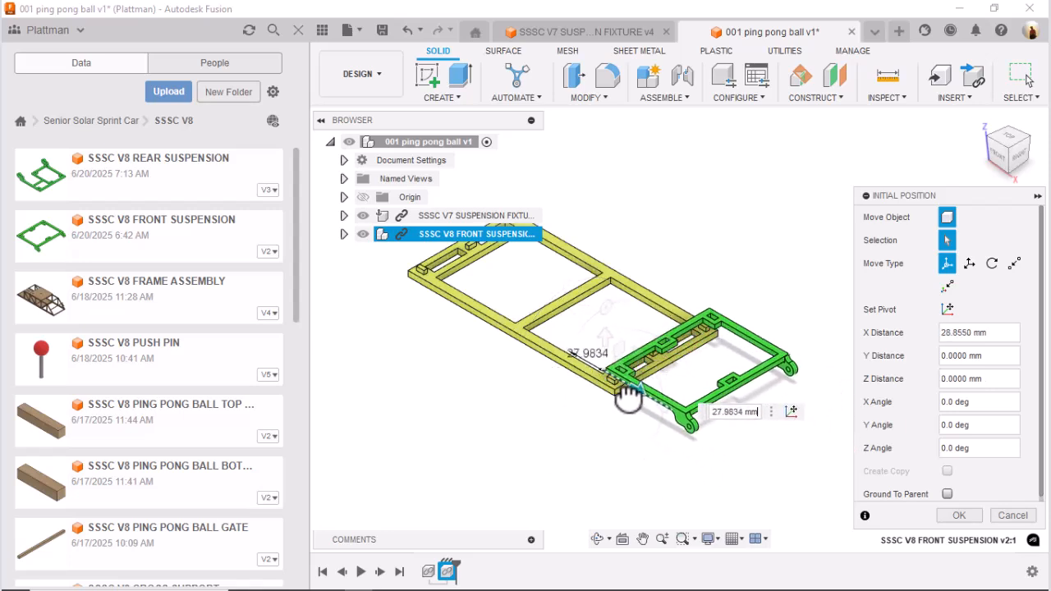
pyautogui.scroll(3, 607, 300)
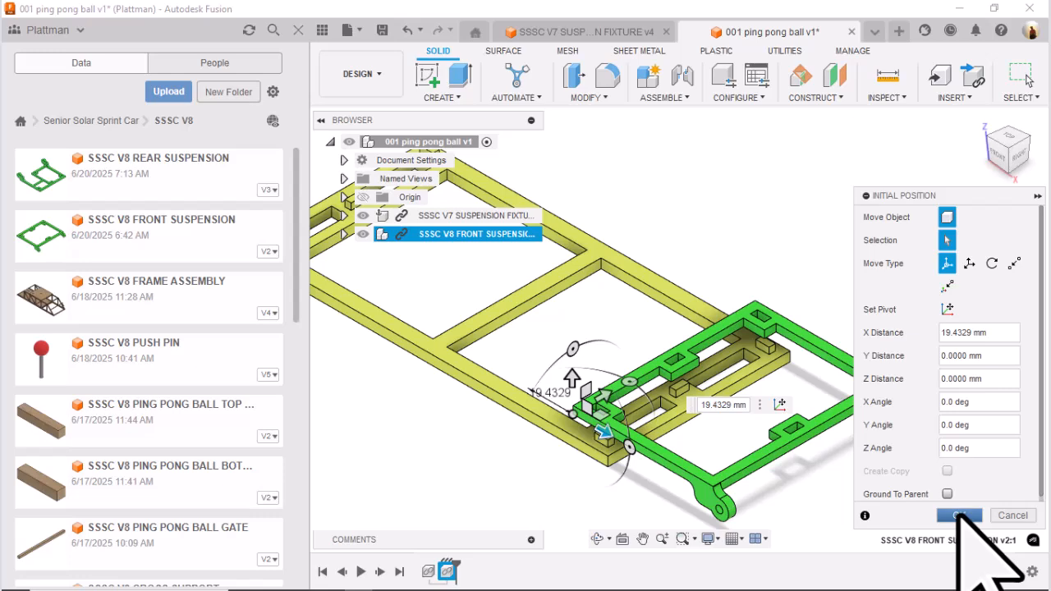
pyautogui.click(959, 516)
# Join the base edge midpoint of the fixture's middle locating block to the matching lower slot edge of the front suspension with zero offsets.
pyautogui.press('j')
pyautogui.scroll(5, 677, 396)
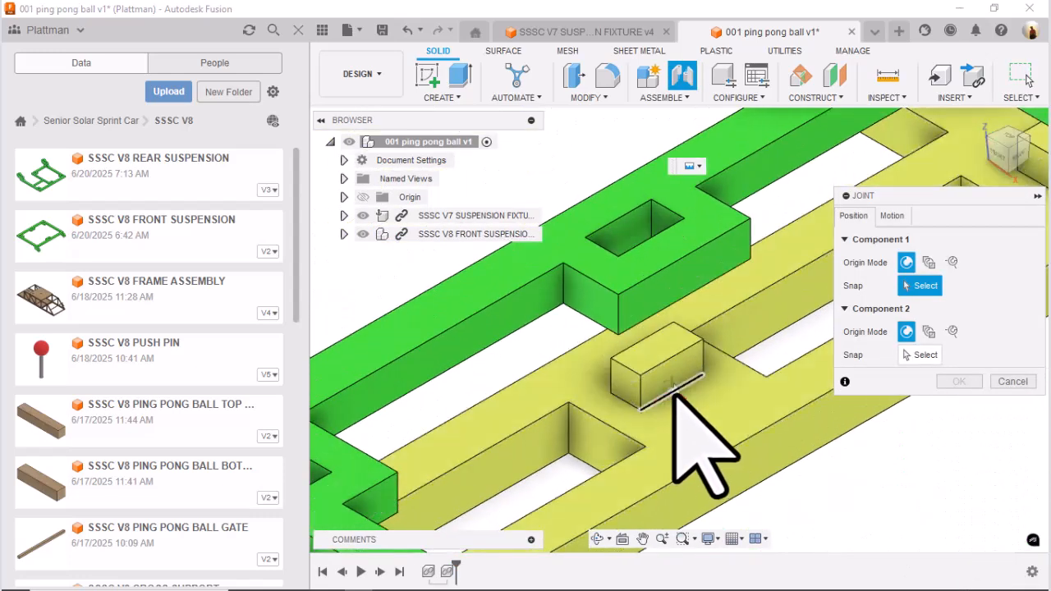
pyautogui.click(674, 396)
pyautogui.keyDown('shift'); pyautogui.moveTo(680, 394); pyautogui.dragTo(664, 291, button='middle'); pyautogui.keyUp('shift')
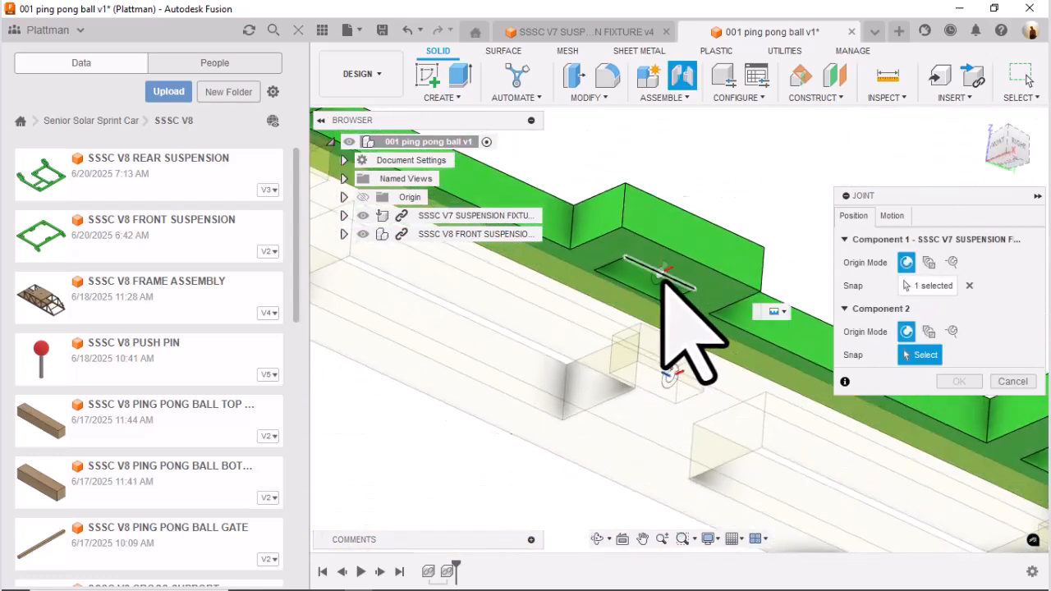
pyautogui.click(663, 276)
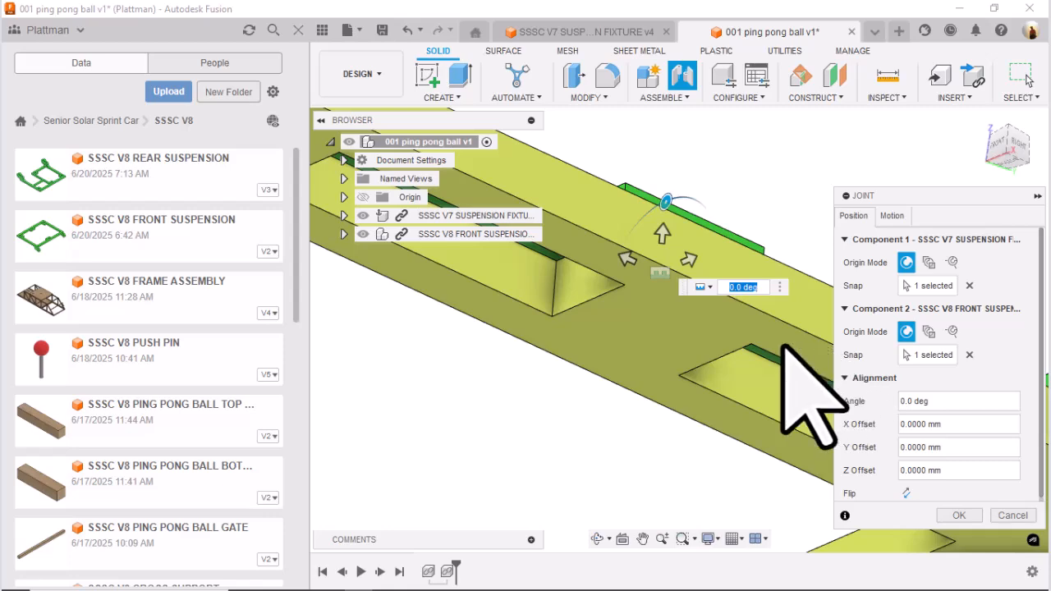
pyautogui.click(959, 515)
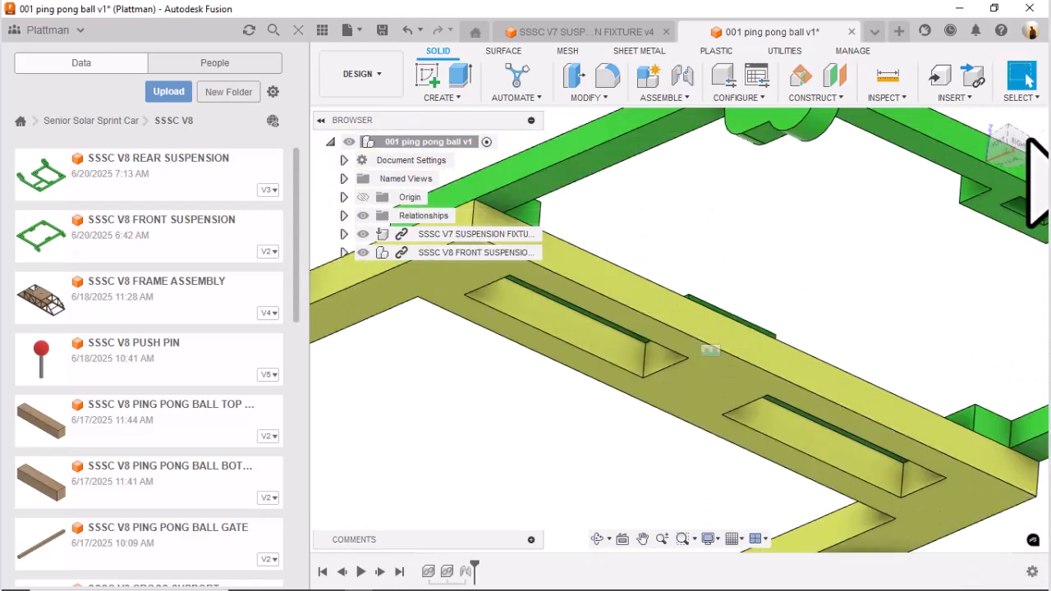
pyautogui.click(982, 141)
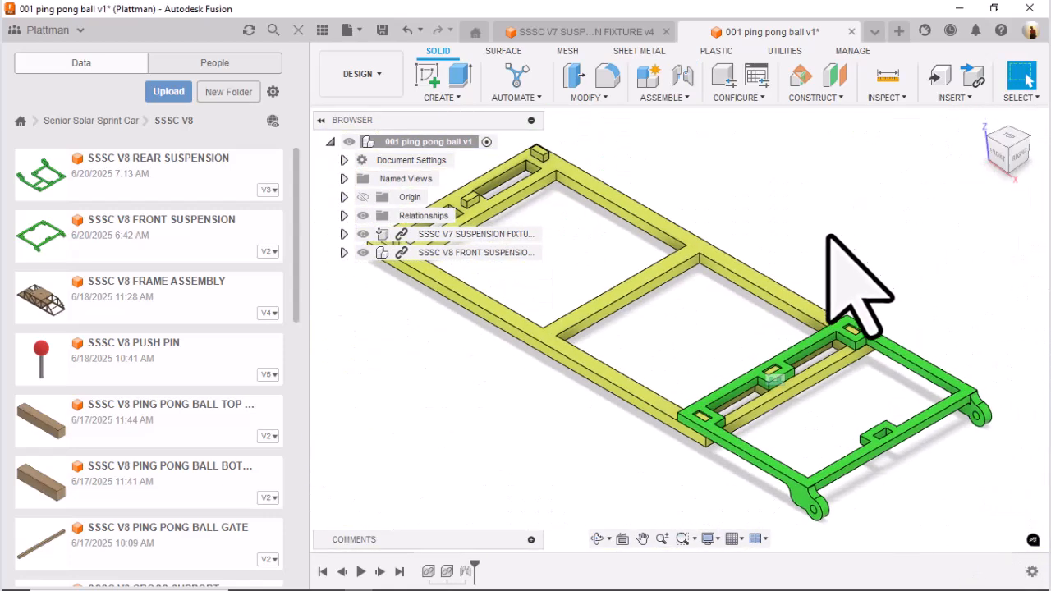
# Insert the SSSC V8 REAR SUSPENSION component beside the fixture's free end and flip it over about the X axis.
pyautogui.scroll(2, 797, 243)
pyautogui.scroll(-3, 796, 243)
pyautogui.moveTo(797, 243); pyautogui.dragTo(818, 280, button='middle')
pyautogui.scroll(-2, 793, 277)
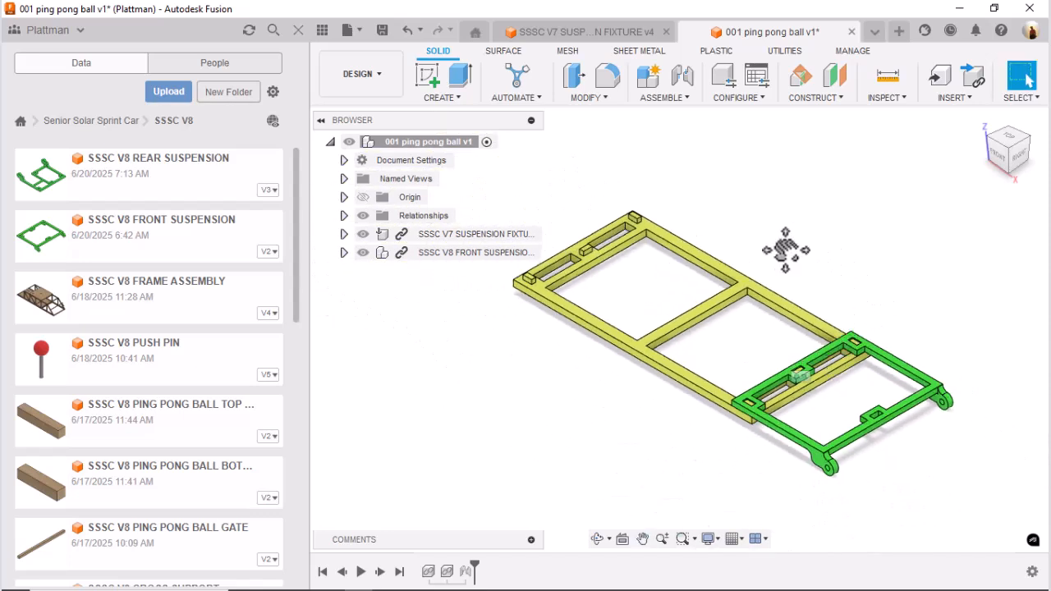
pyautogui.moveTo(788, 242); pyautogui.dragTo(818, 282, button='middle')
pyautogui.moveTo(115, 172); pyautogui.dragTo(432, 304)
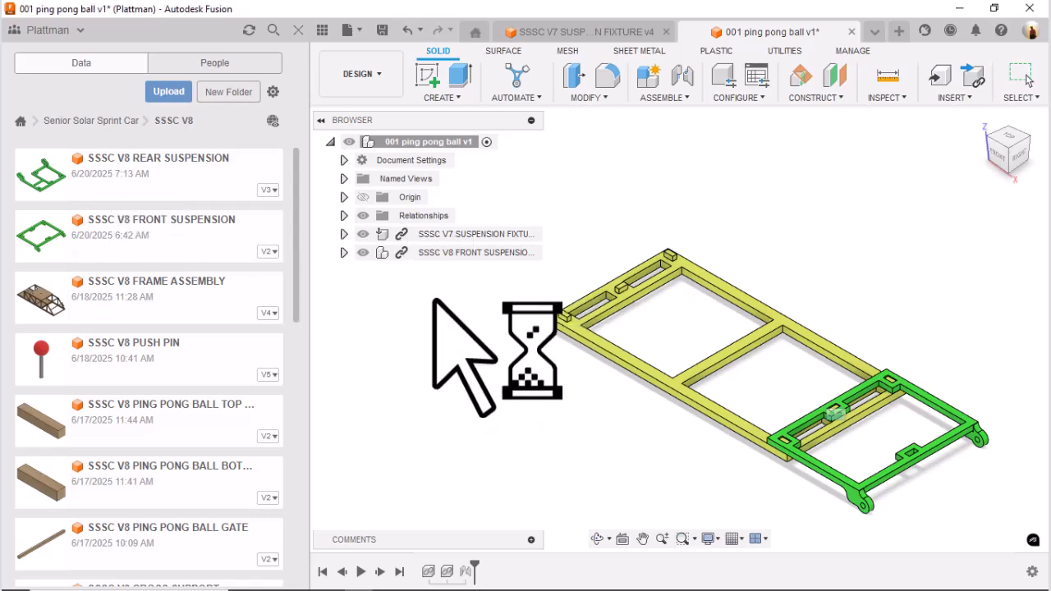
pyautogui.moveTo(463, 327); pyautogui.dragTo(671, 393, button='middle')
pyautogui.moveTo(639, 329); pyautogui.dragTo(501, 422)
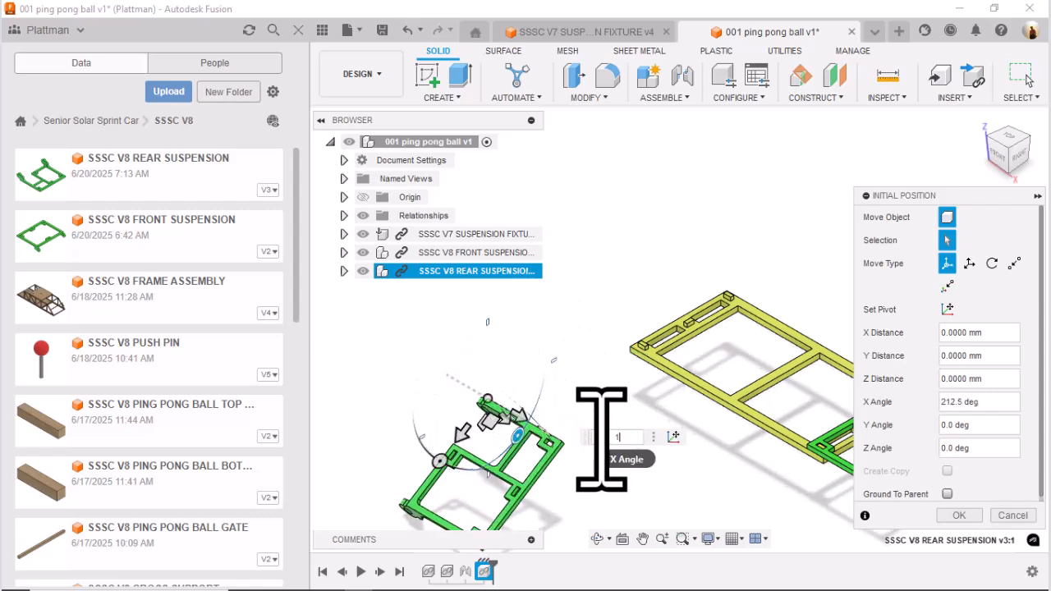
pyautogui.press('Return')
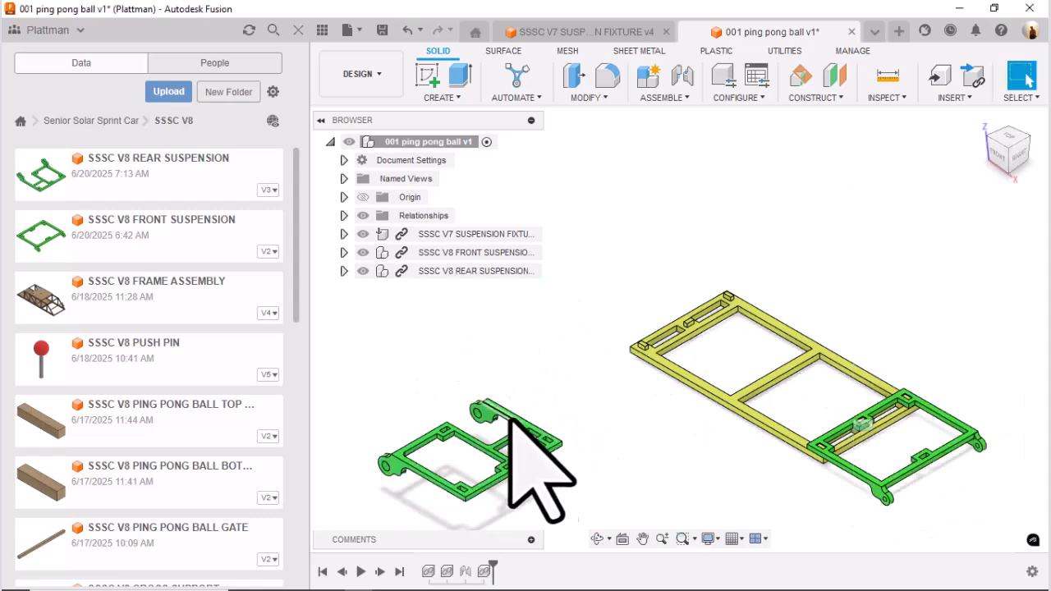
# Join the base edge midpoint of the middle locating block at the fixture's free end to the rear suspension's middle slot edge with zero offsets.
pyautogui.scroll(5, 710, 320)
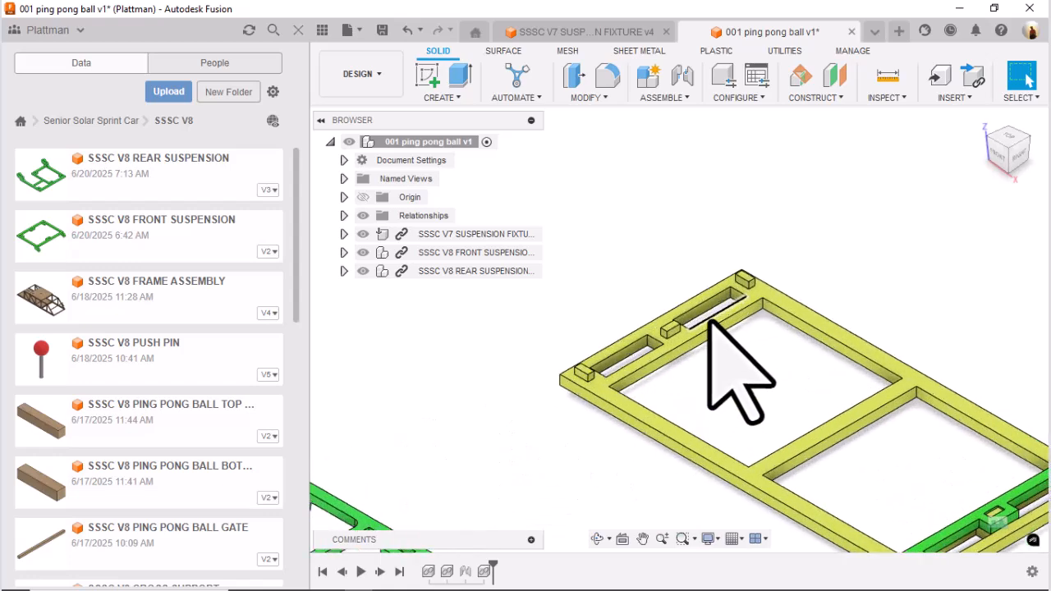
pyautogui.scroll(2, 702, 321)
pyautogui.press('j')
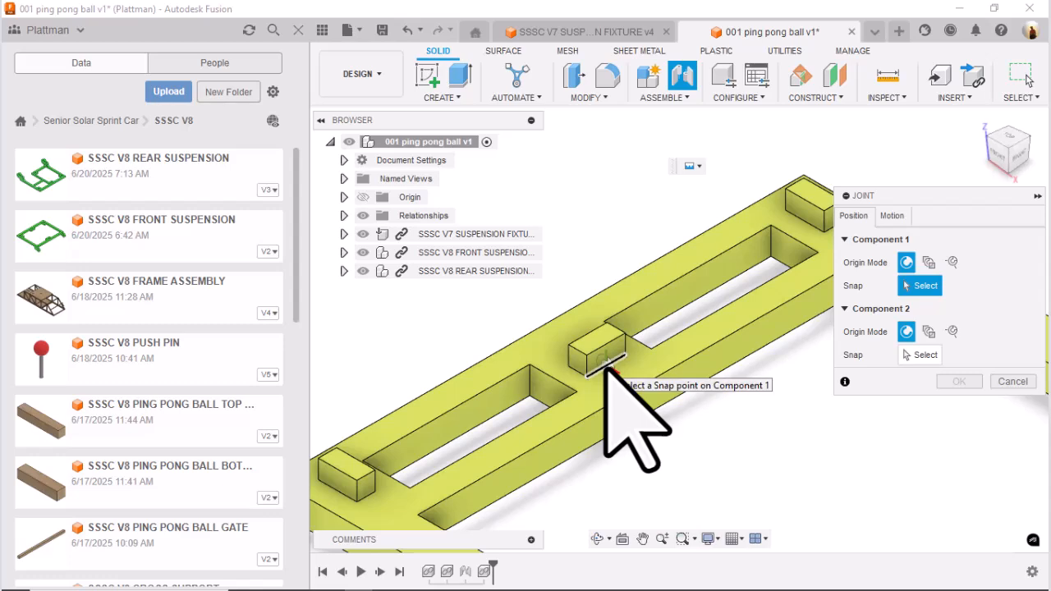
pyautogui.click(606, 368)
pyautogui.scroll(-7, 597, 399)
pyautogui.moveTo(591, 403); pyautogui.dragTo(709, 159, button='middle')
pyautogui.keyDown('shift'); pyautogui.moveTo(516, 356); pyautogui.dragTo(543, 278, button='middle'); pyautogui.keyUp('shift')
pyautogui.moveTo(669, 330); pyautogui.dragTo(895, 443, button='middle')
pyautogui.scroll(8, 733, 345)
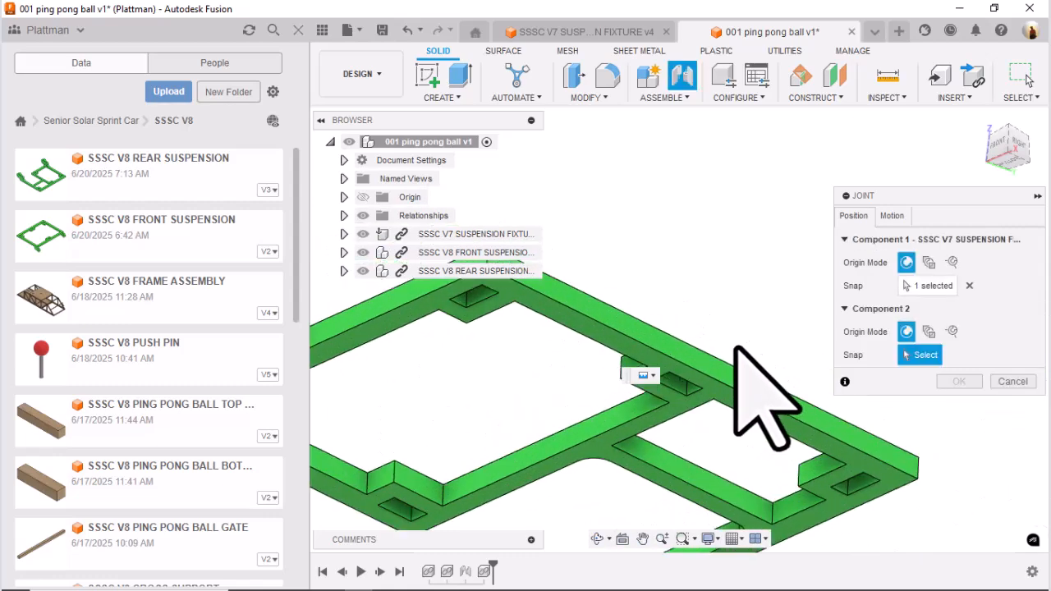
pyautogui.click(671, 392)
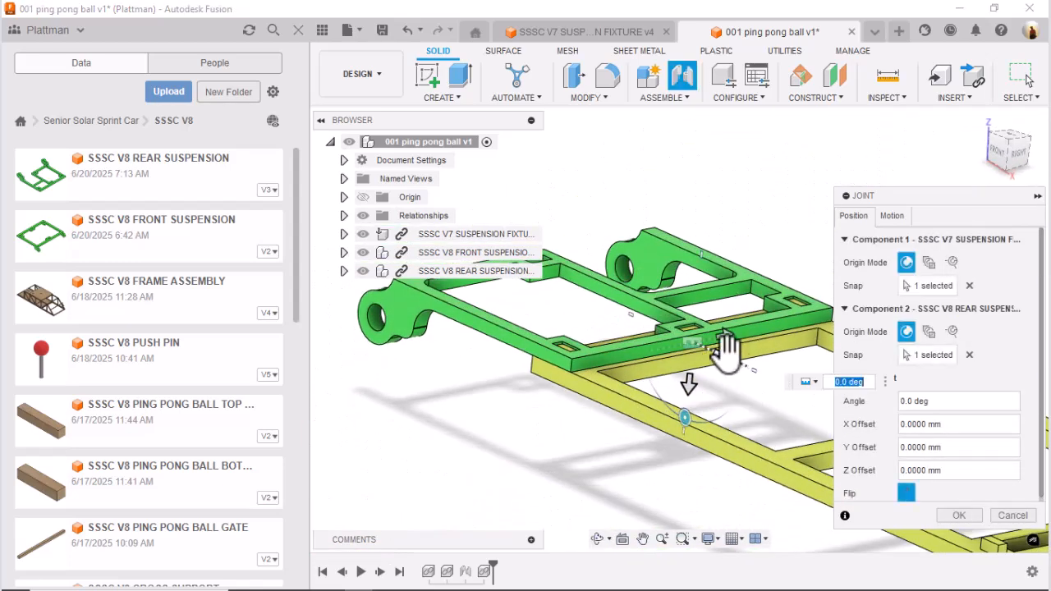
pyautogui.scroll(-5, 726, 350)
pyautogui.moveTo(727, 352); pyautogui.dragTo(578, 374, button='middle')
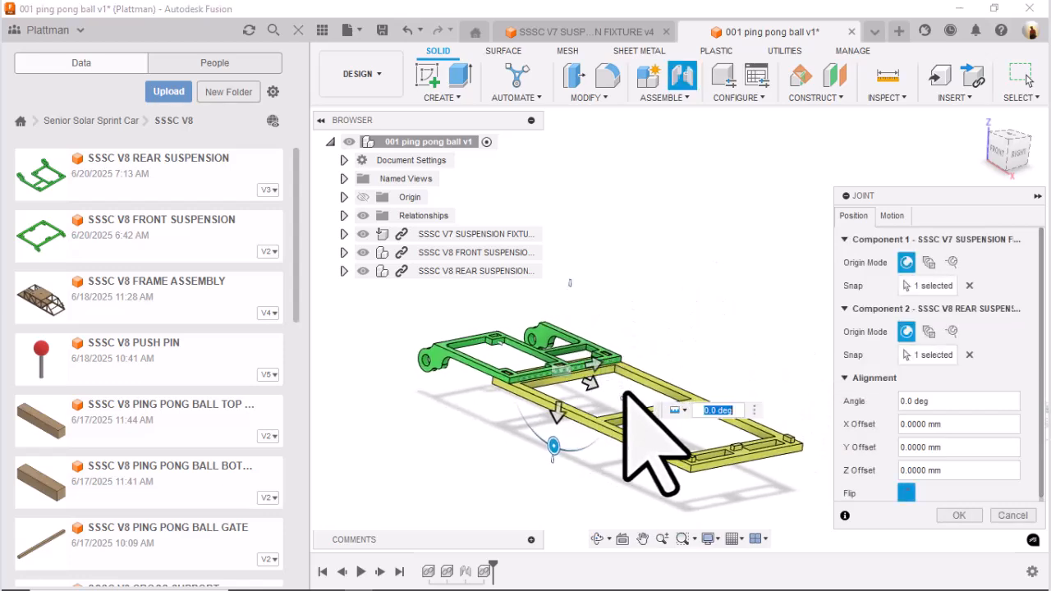
pyautogui.click(957, 515)
pyautogui.keyDown('shift'); pyautogui.moveTo(831, 460); pyautogui.dragTo(753, 464, button='middle'); pyautogui.keyUp('shift')
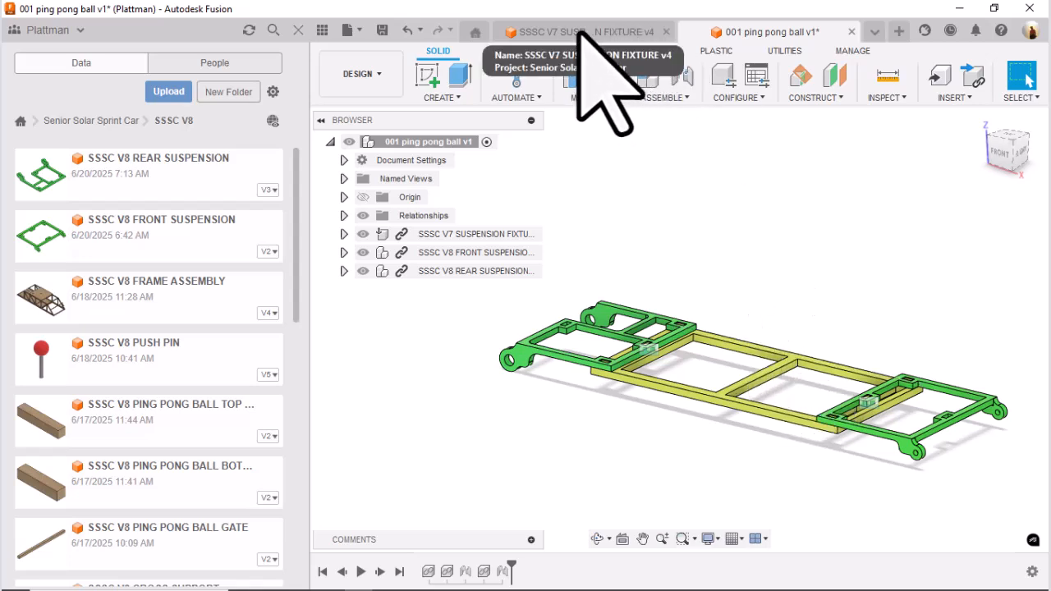
# Open the SSSC V8 FRAME ASSEMBLY document and examine the underside of the frame.
pyautogui.click(875, 31)
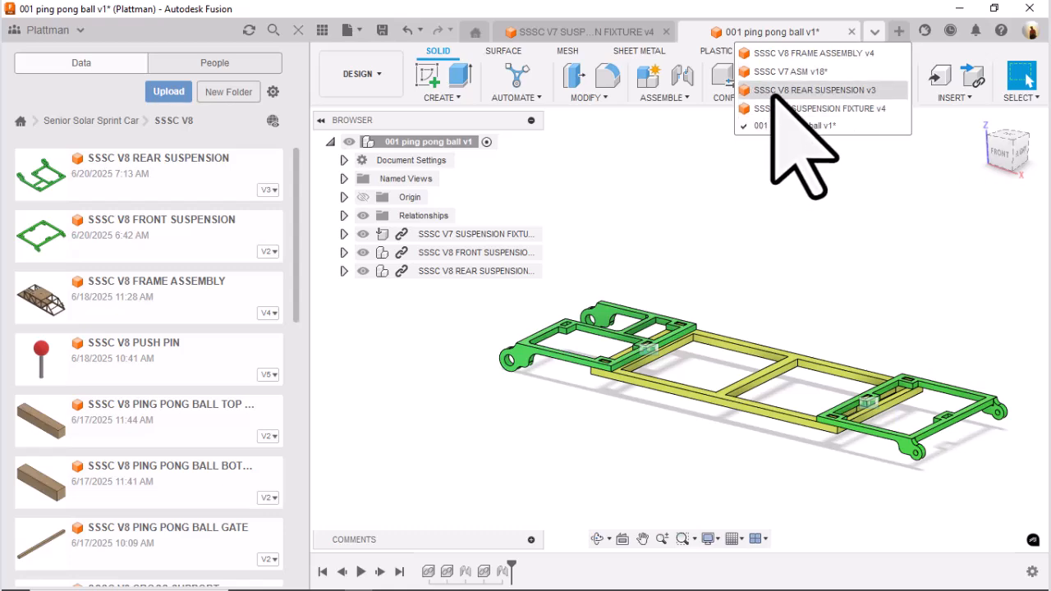
pyautogui.click(790, 53)
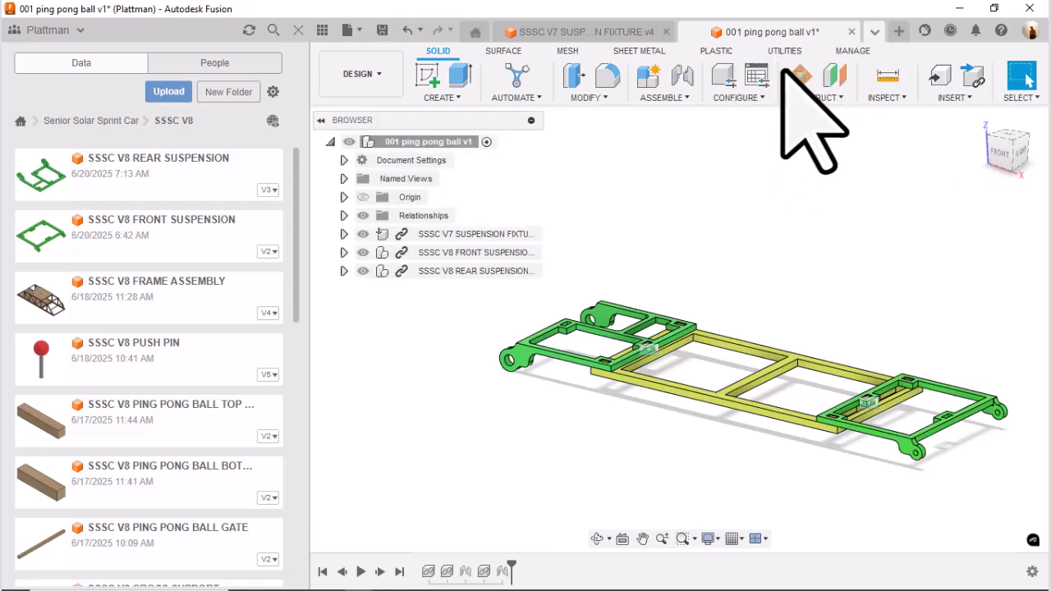
pyautogui.keyDown('shift'); pyautogui.moveTo(893, 270); pyautogui.dragTo(862, 192, button='middle'); pyautogui.keyUp('shift')
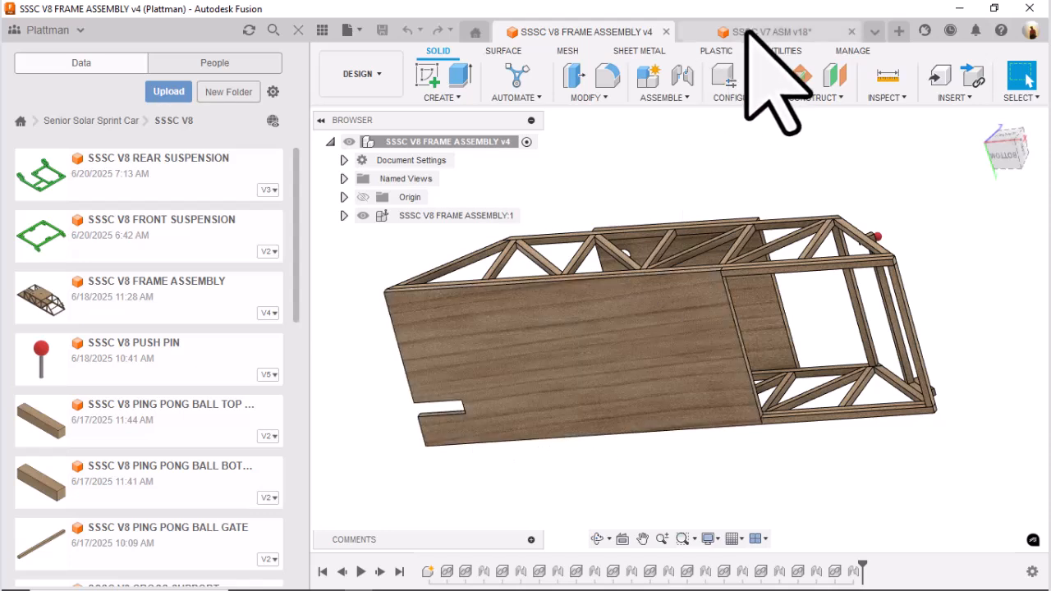
# Look at the SSSC V7 SUSPENSION FIXTURE document and return to the 001 ping pong ball assembly to examine the joined suspensions.
pyautogui.click(872, 32)
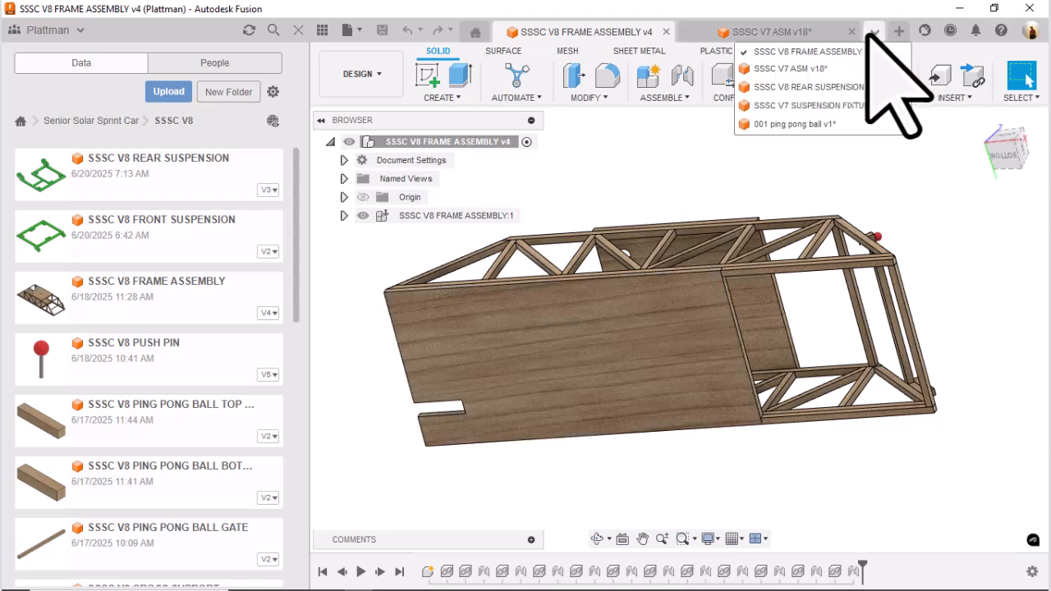
pyautogui.click(837, 106)
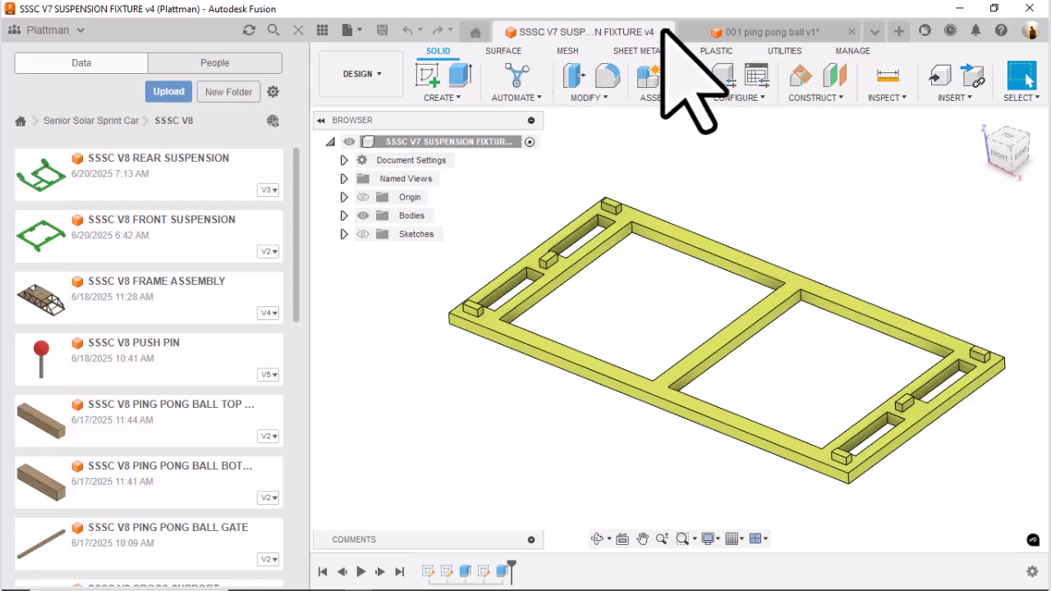
pyautogui.click(812, 34)
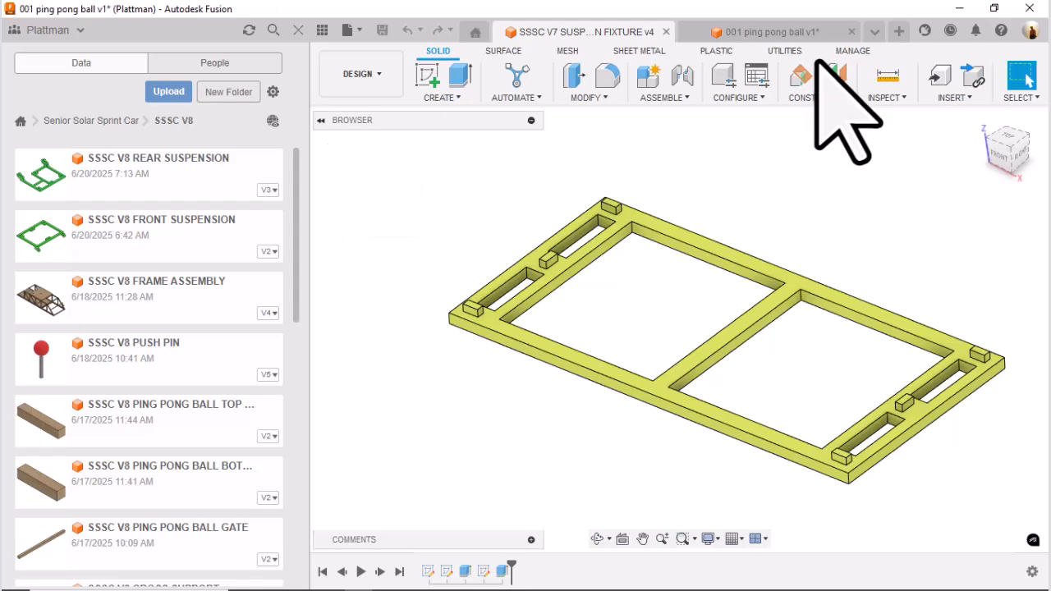
pyautogui.scroll(2, 849, 169)
pyautogui.moveTo(851, 169); pyautogui.dragTo(812, 155, button='middle')
pyautogui.moveTo(736, 279); pyautogui.dragTo(746, 252, button='middle')
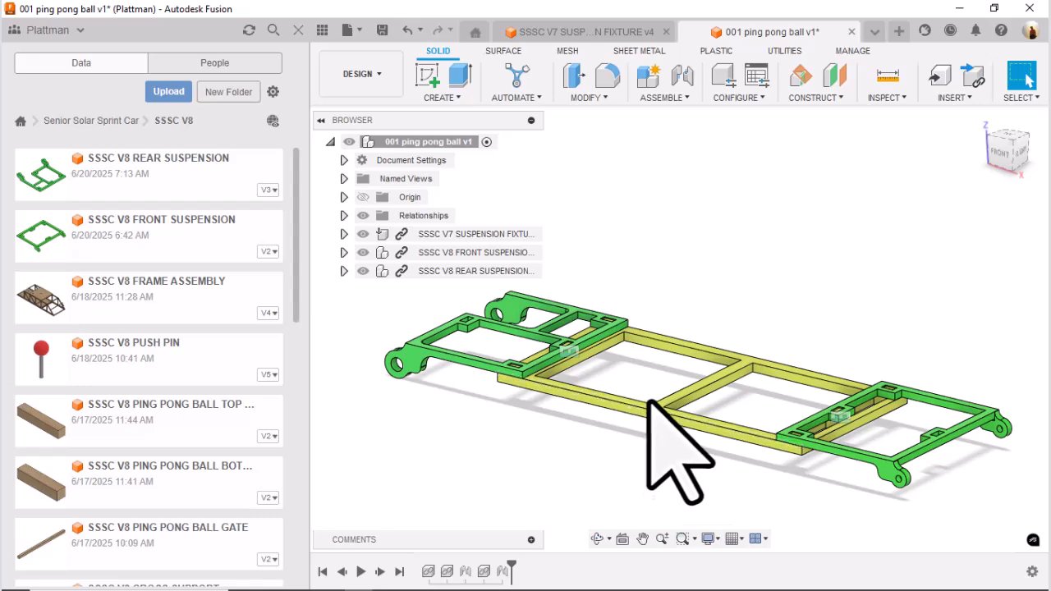
# Open the SSSC V7 ASM document and examine how both suspensions sit on the underside of the car.
pyautogui.click(875, 31)
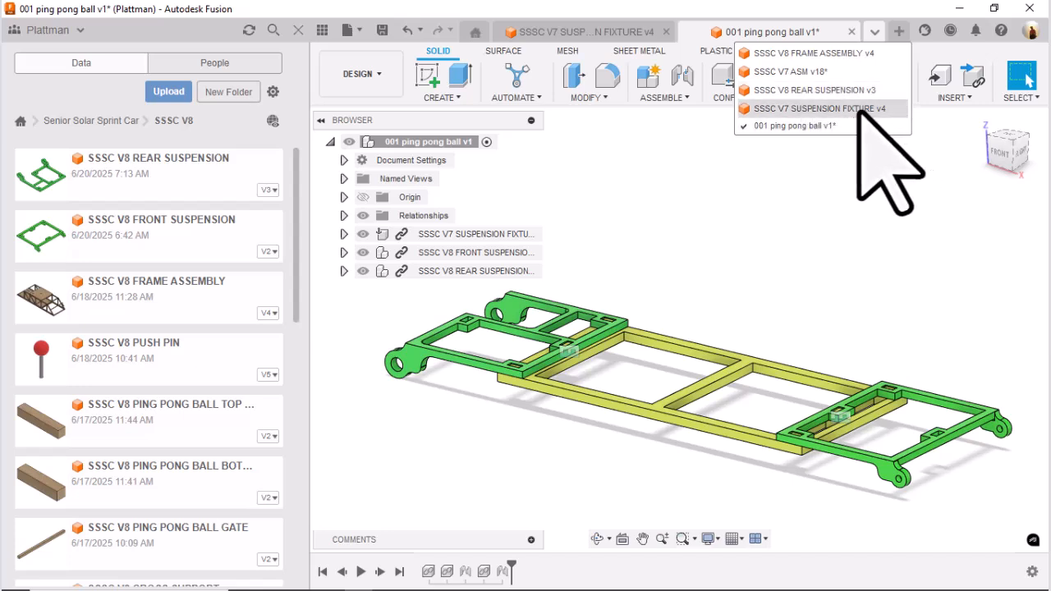
pyautogui.click(862, 170)
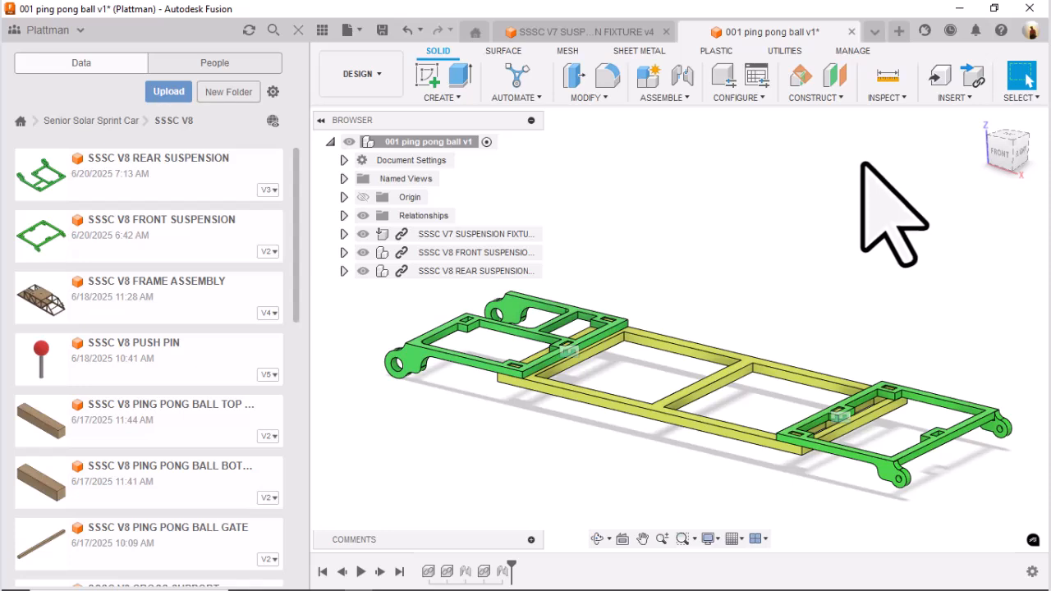
pyautogui.hotkey('ctrl', 'Tab')
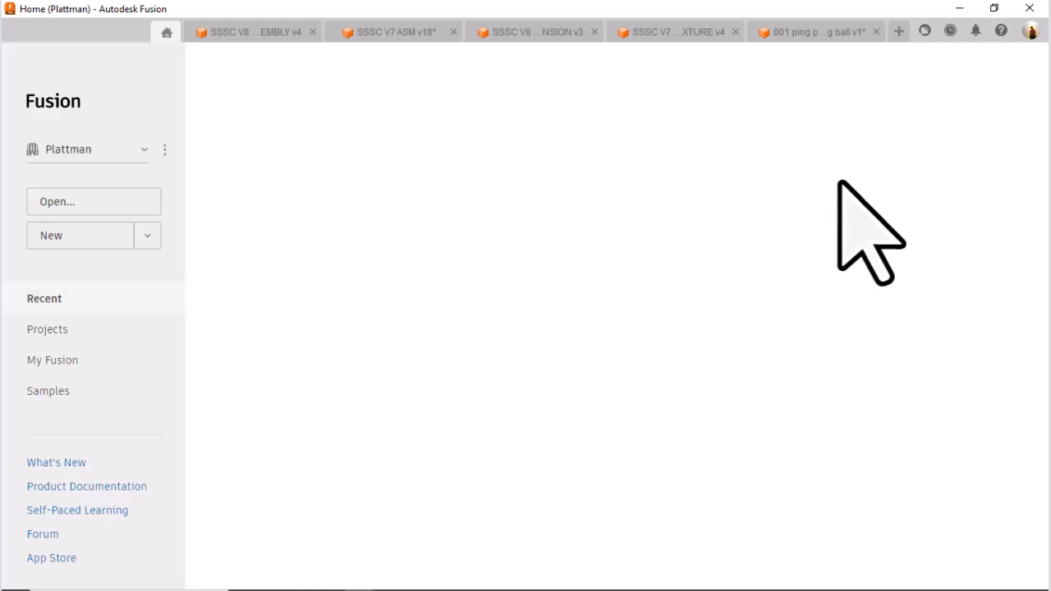
pyautogui.hotkey('ctrl', 'Tab')
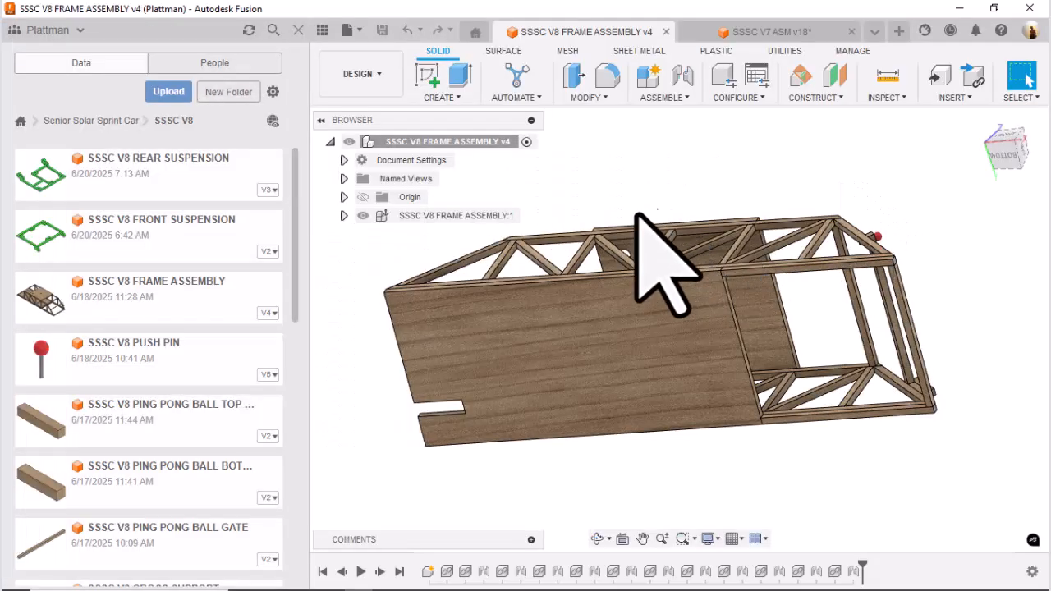
pyautogui.click(807, 34)
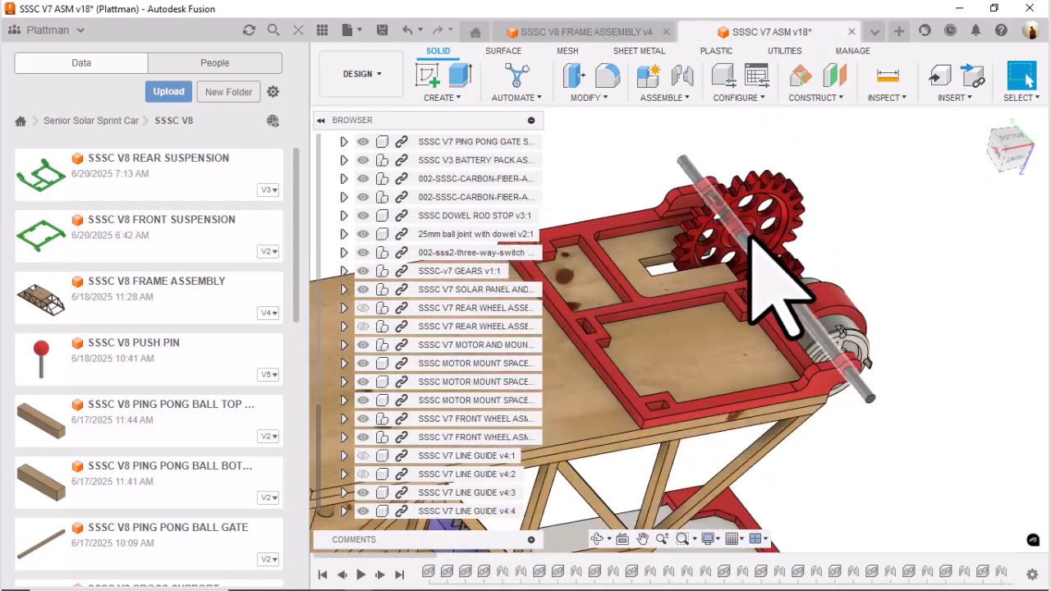
pyautogui.scroll(-5, 768, 287)
pyautogui.click(981, 121)
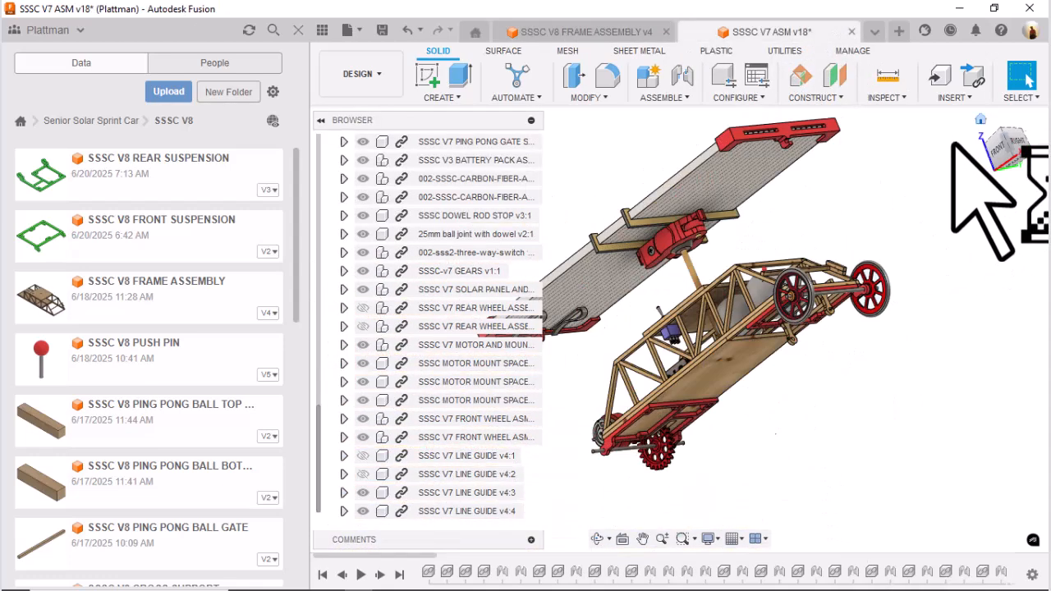
pyautogui.keyDown('shift'); pyautogui.moveTo(899, 189); pyautogui.dragTo(895, 69, button='middle'); pyautogui.keyUp('shift')
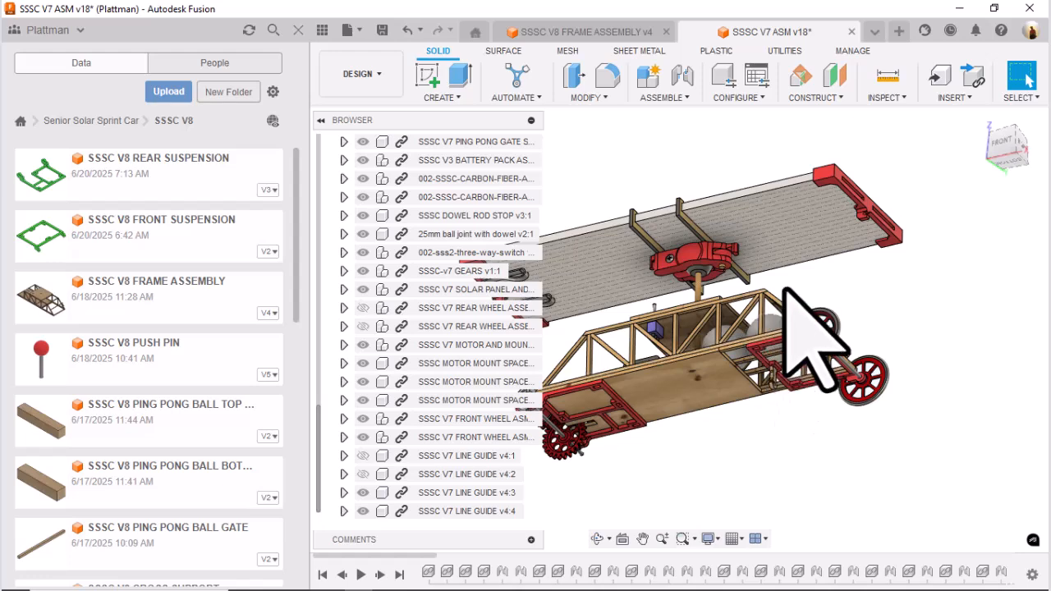
pyautogui.scroll(1, 779, 289)
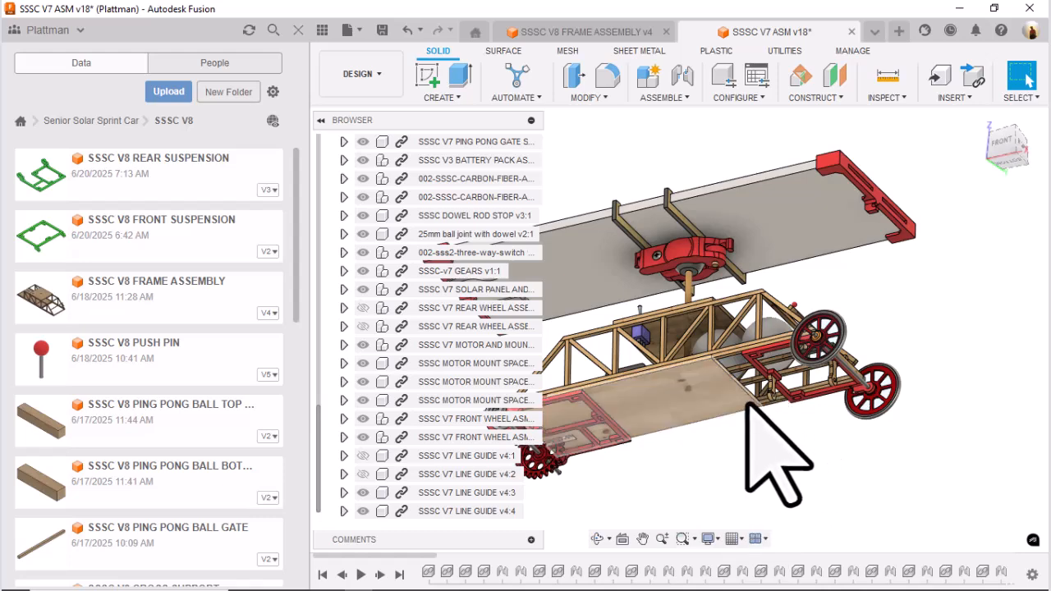
# Hide the data panel and close the 001 ping pong ball test assembly.
pyautogui.click(298, 30)
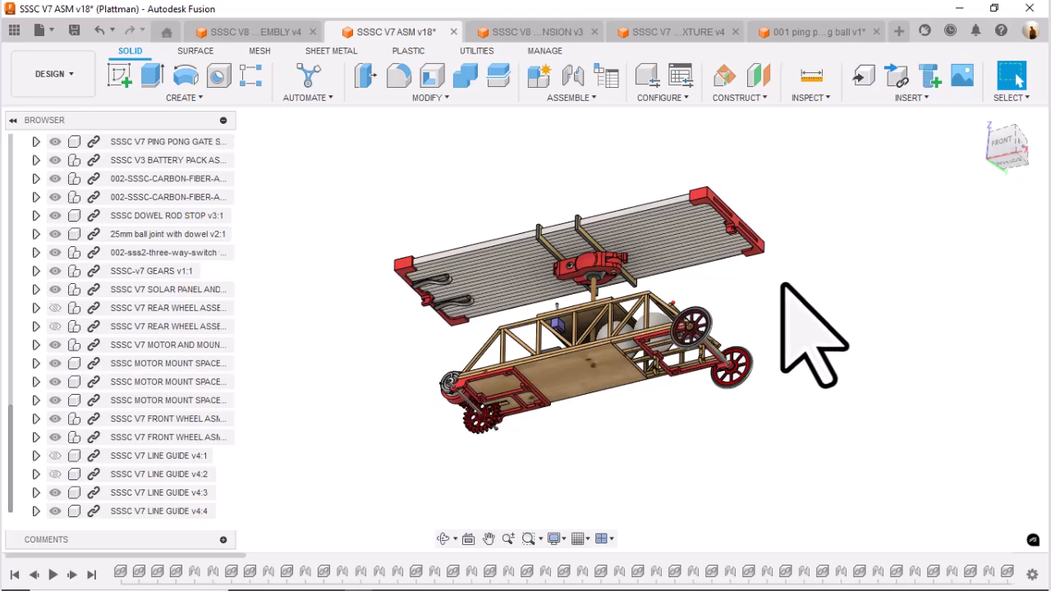
pyautogui.click(694, 33)
pyautogui.click(808, 33)
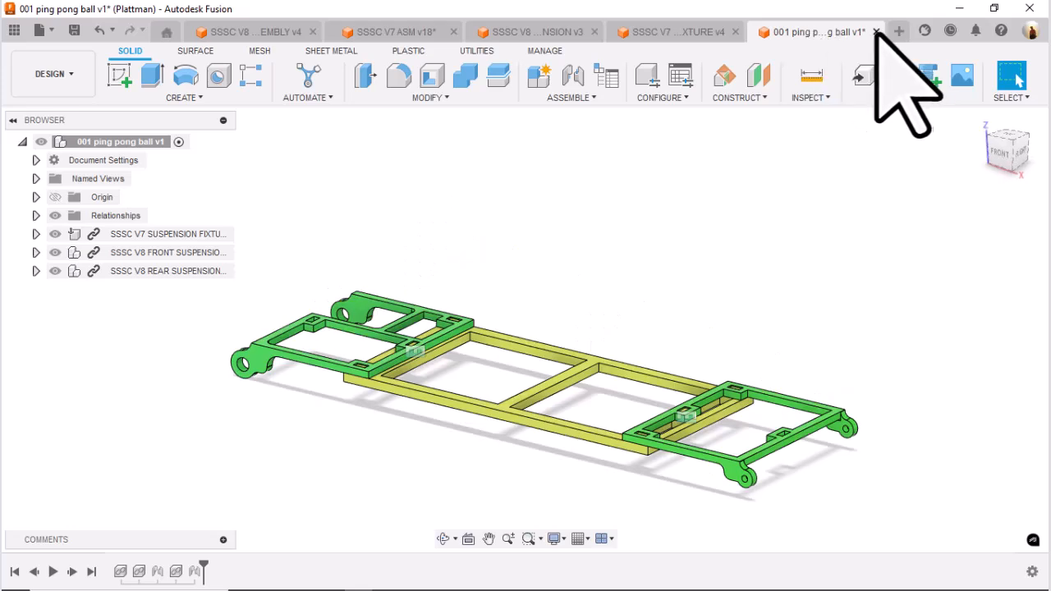
pyautogui.click(876, 32)
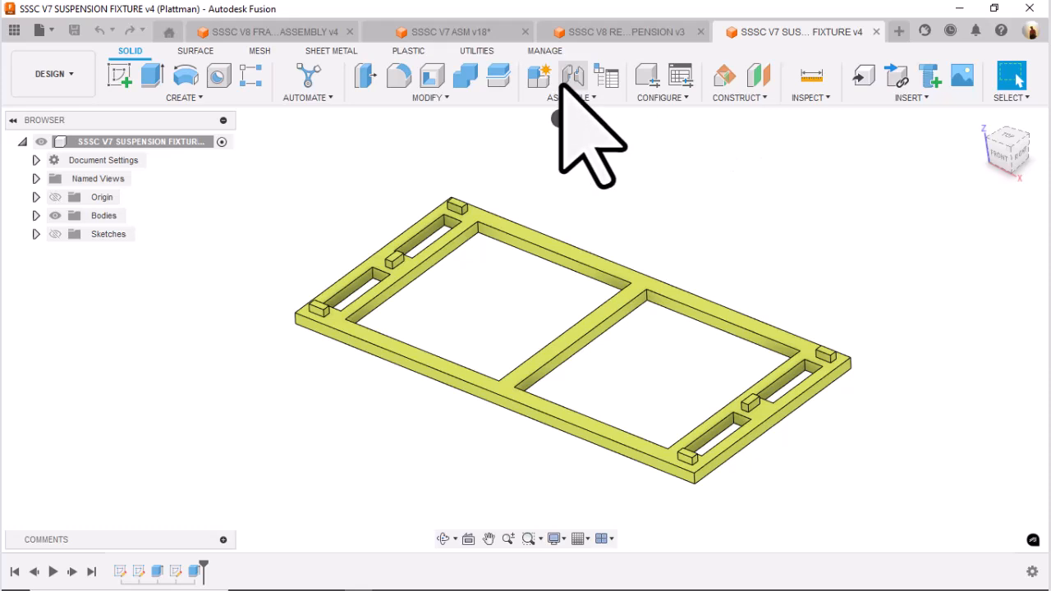
# Create a new design and save it as SSSC V8 SUSPENSION ALIGNMENT TOOL in the SSSC V8 folder of the Senior Solar Sprint Car project.
pyautogui.click(899, 31)
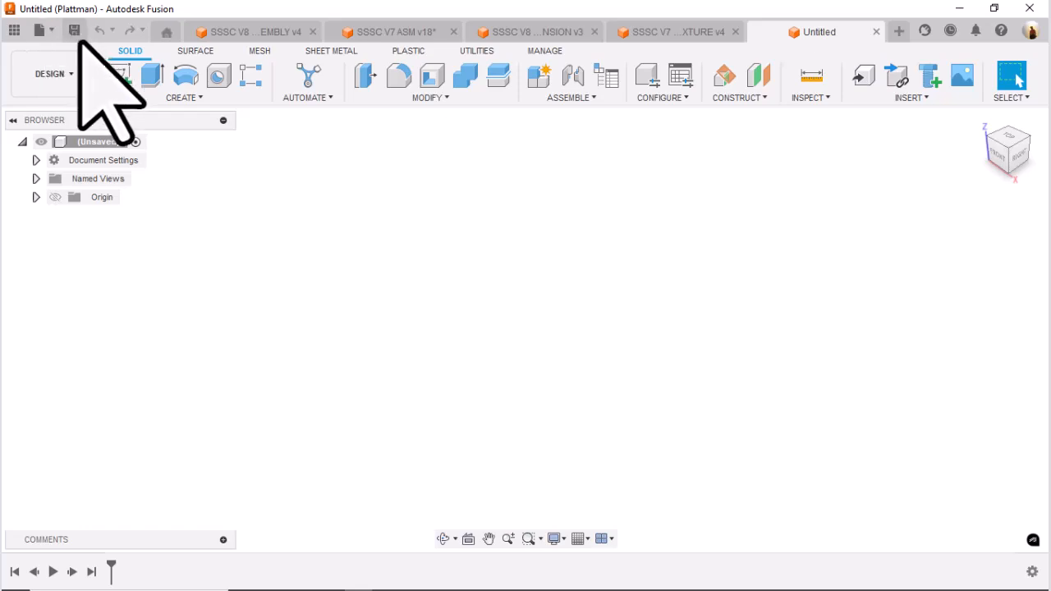
pyautogui.click(74, 31)
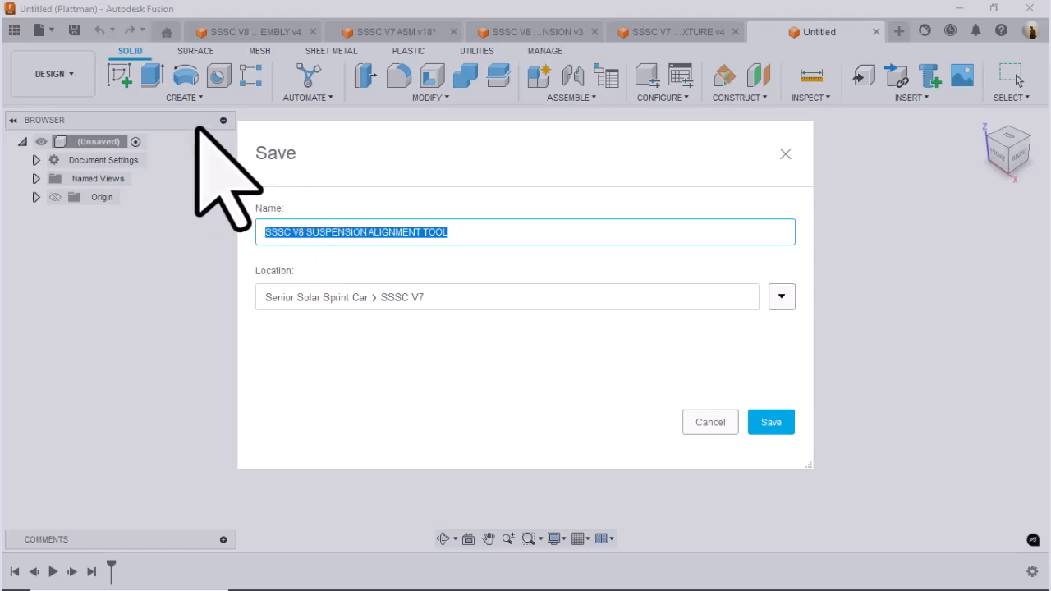
pyautogui.click(778, 298)
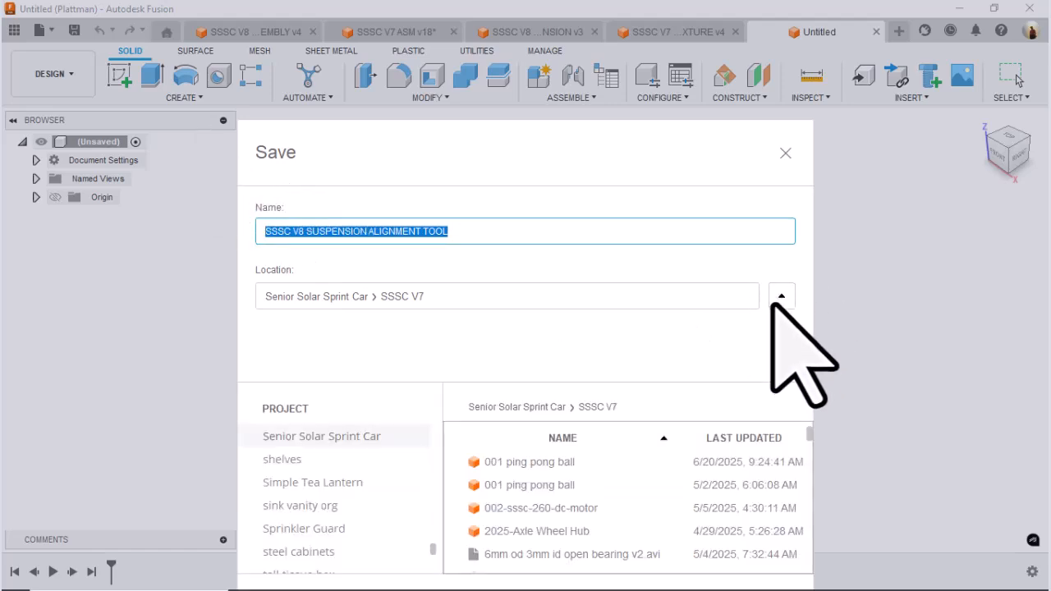
pyautogui.click(555, 408)
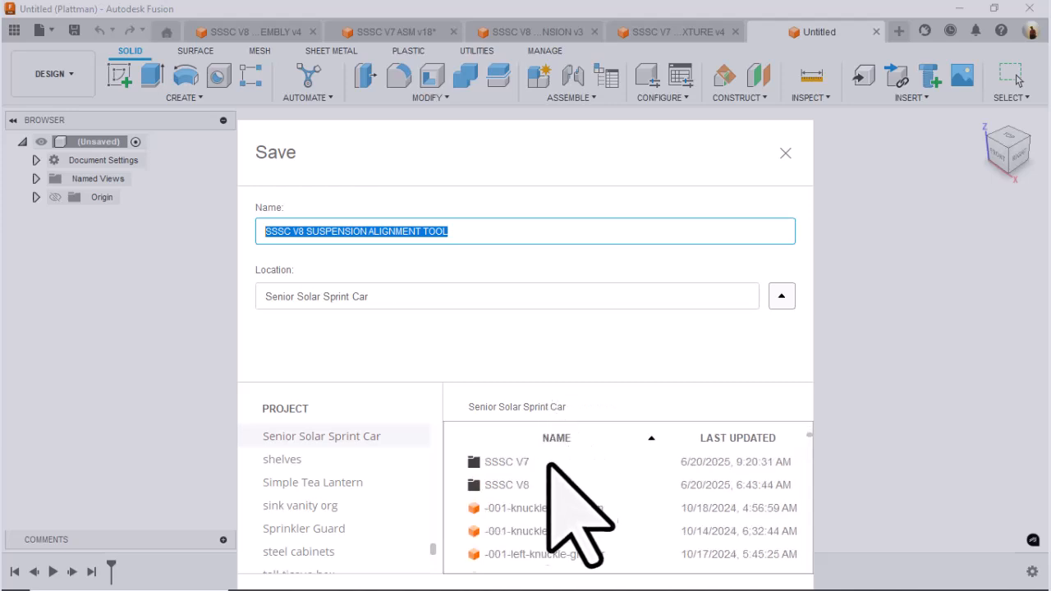
pyautogui.doubleClick(507, 485)
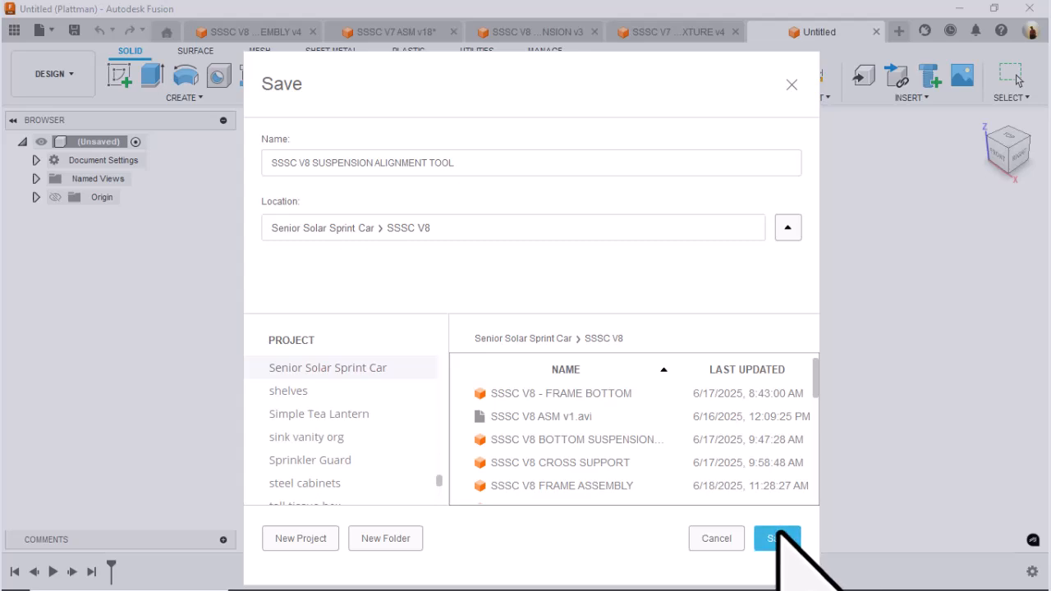
pyautogui.click(777, 538)
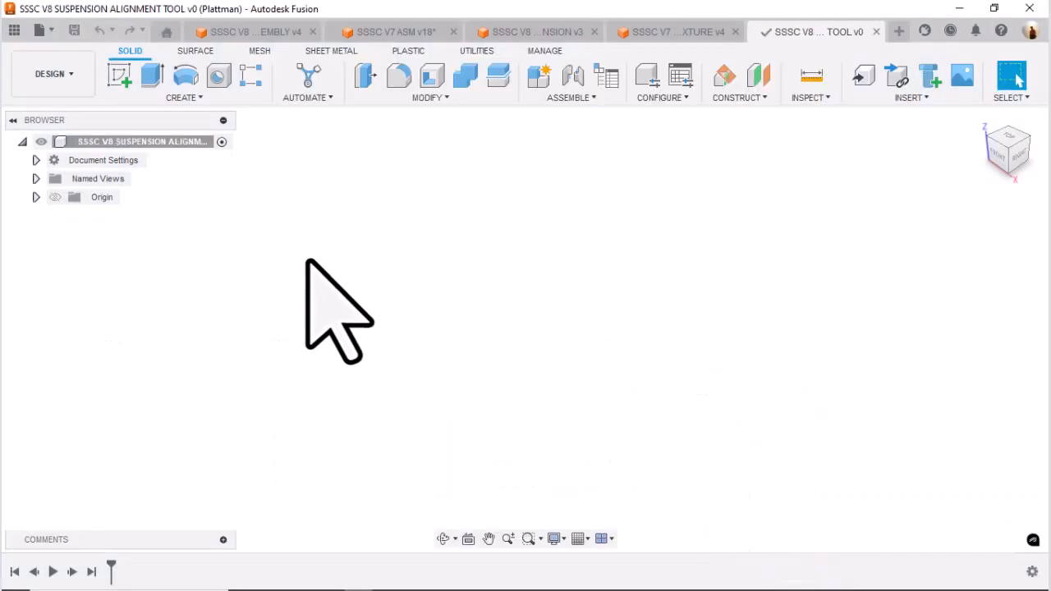
# Create and activate an internal component named SSSC V8 SUSPENSION ALIGNMENT TOOL in the new design.
pyautogui.rightClick(105, 142)
pyautogui.click(155, 153)
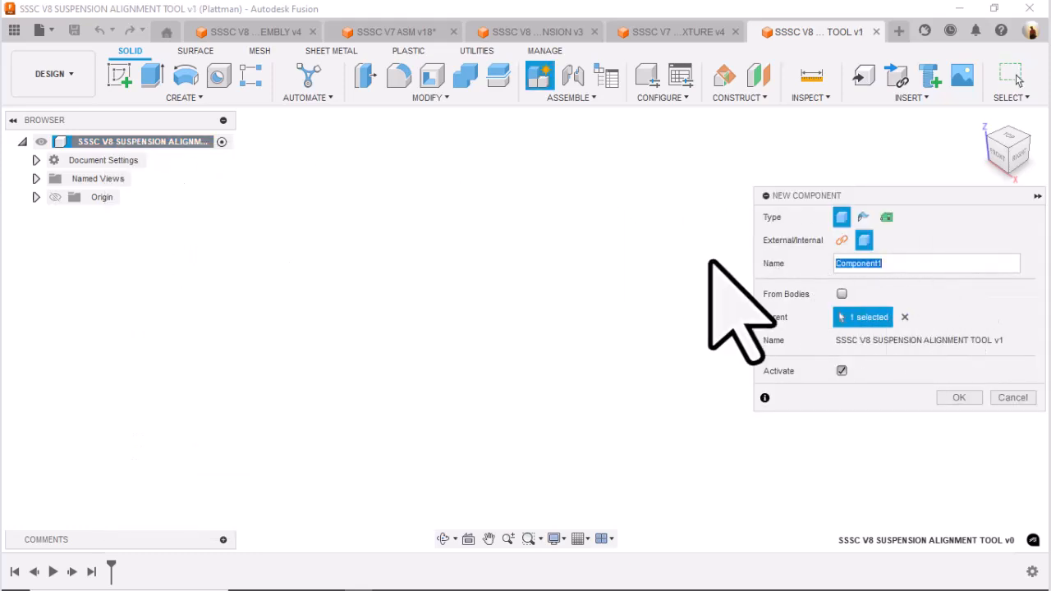
pyautogui.write('SSSC V8 SUSPENSION ALIGNMENT TOOL')
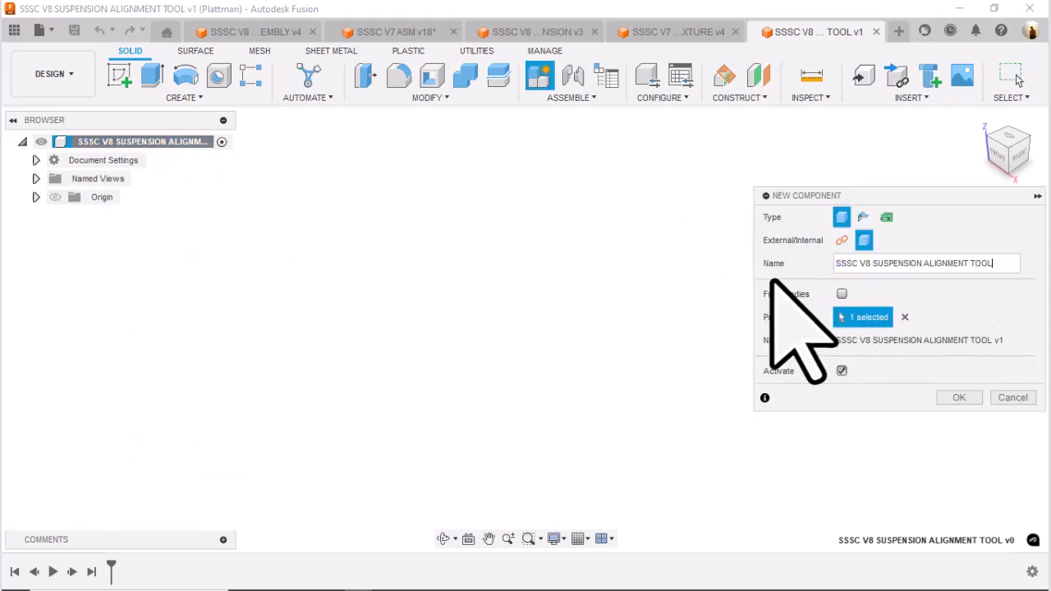
pyautogui.click(959, 397)
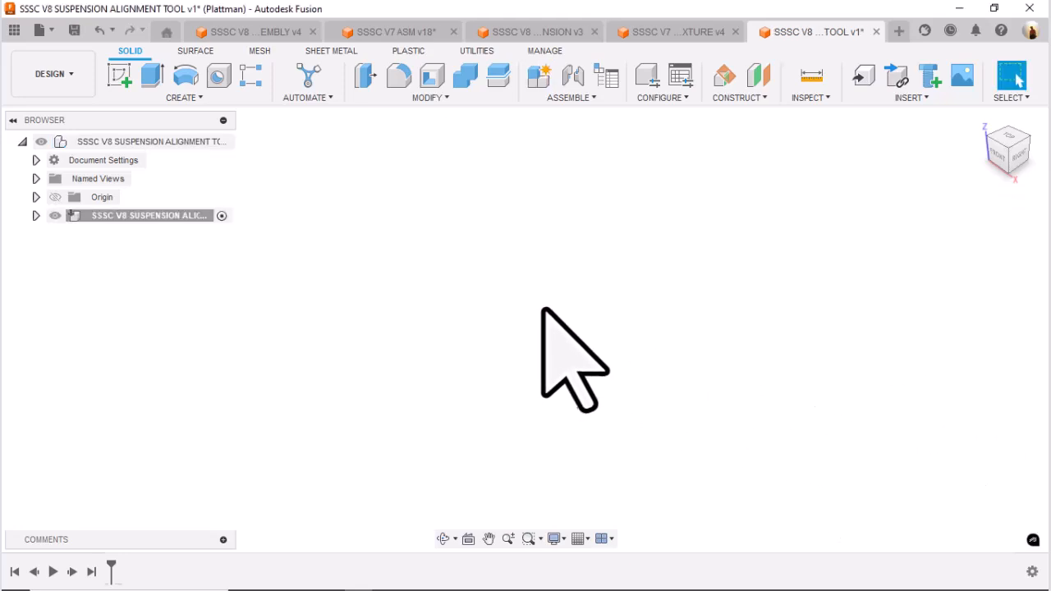
# Open the SSSC V7 suspension fixture document and measure the frame's overall length and width between its outer corners.
pyautogui.click(652, 38)
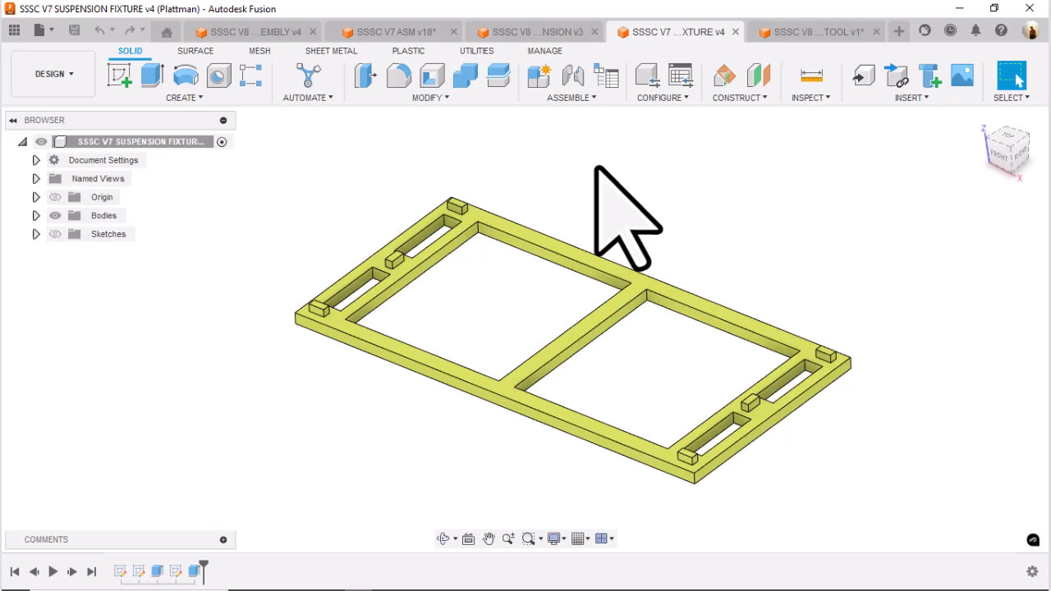
pyautogui.click(810, 76)
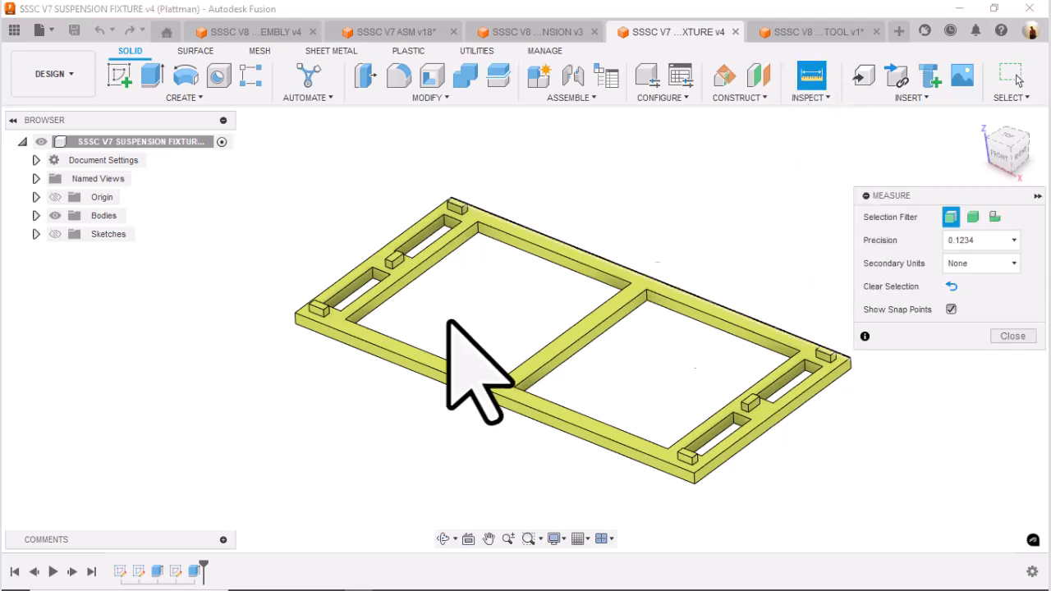
pyautogui.click(295, 314)
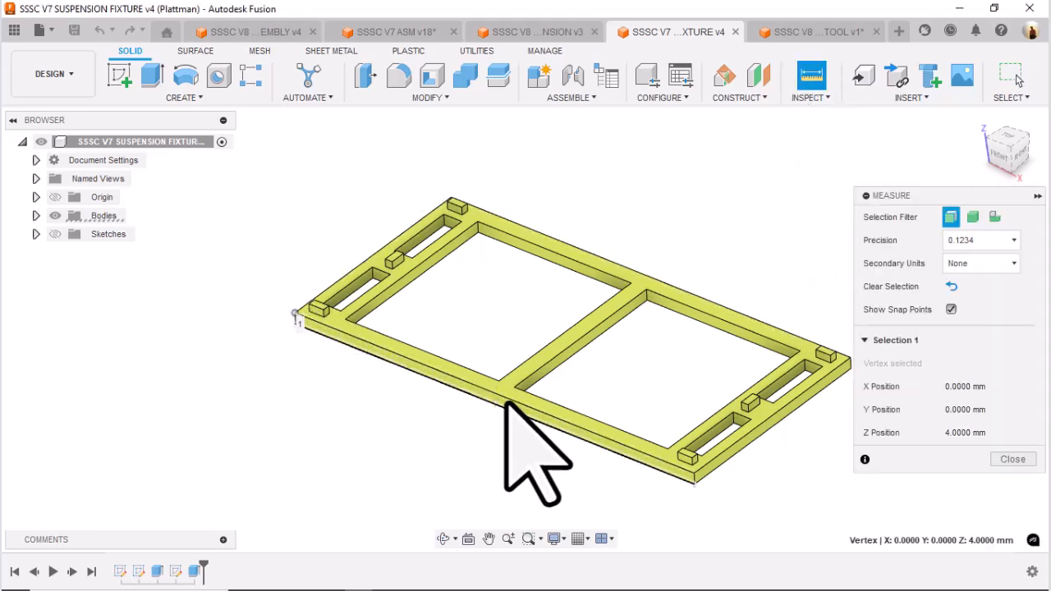
pyautogui.click(693, 476)
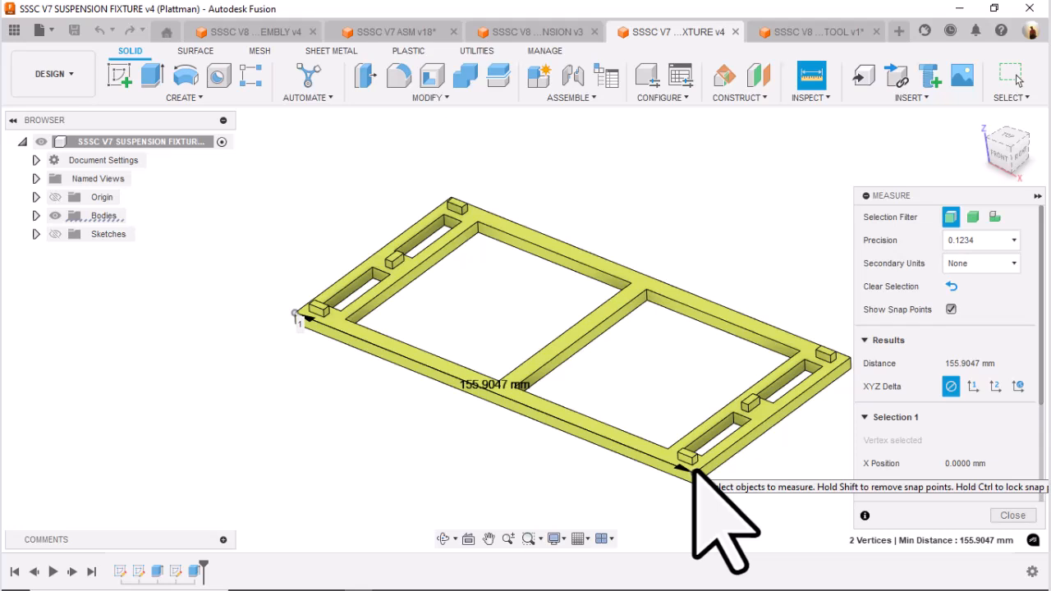
pyautogui.click(951, 287)
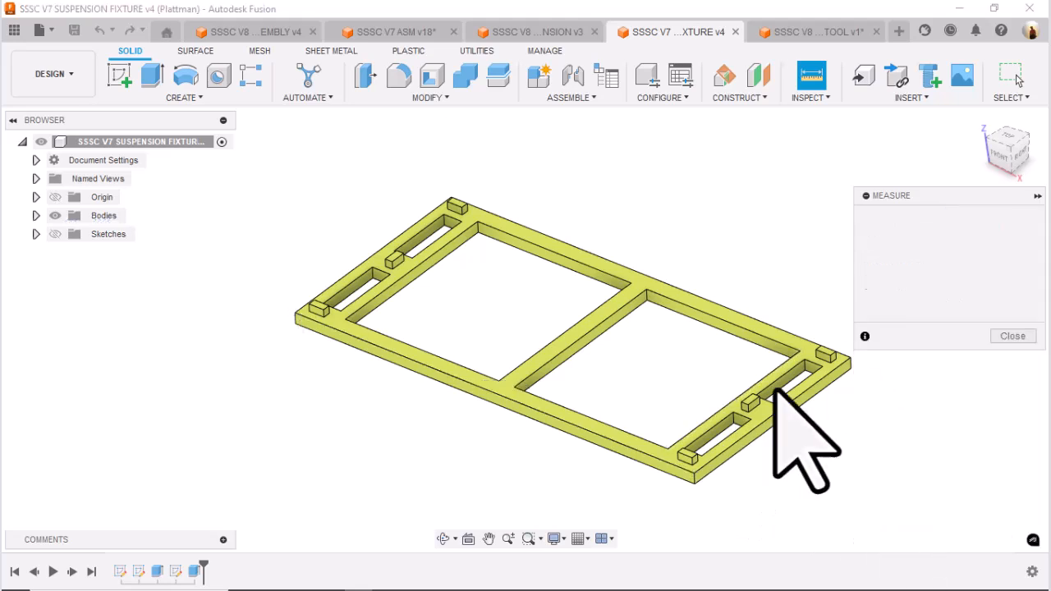
pyautogui.click(849, 359)
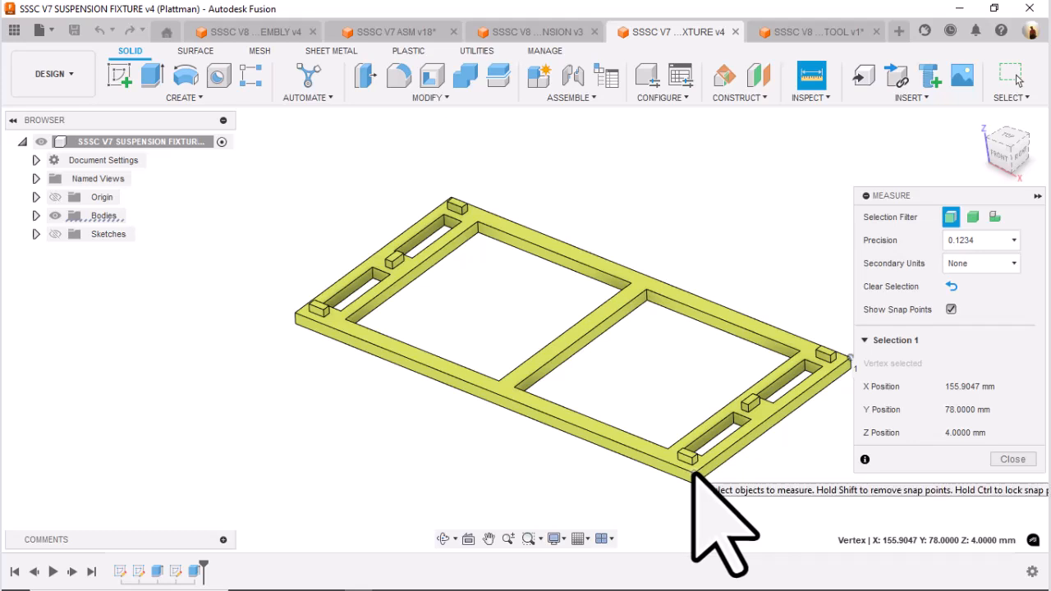
pyautogui.click(694, 477)
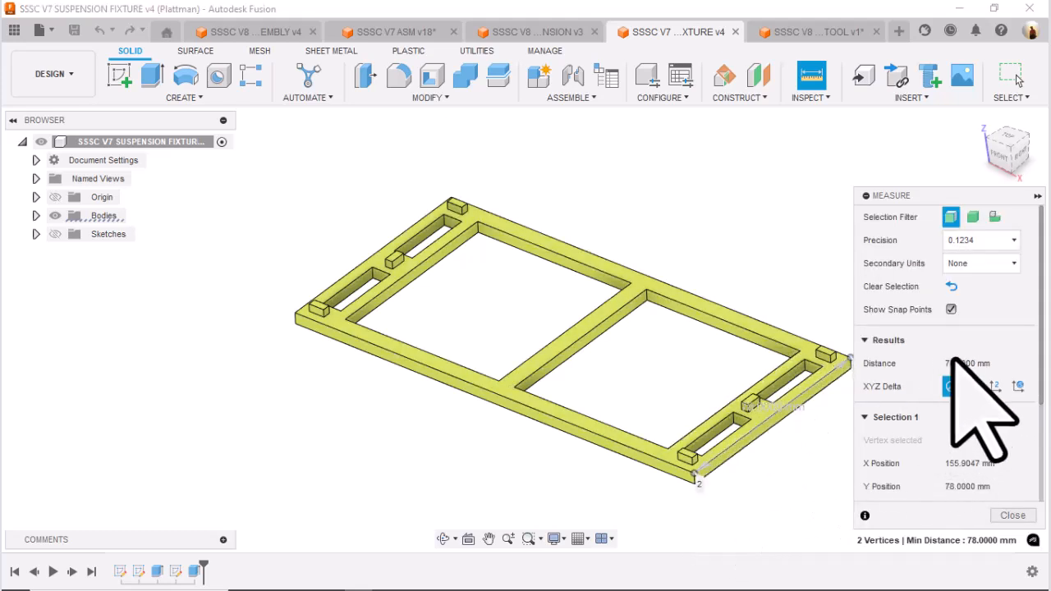
pyautogui.click(951, 286)
pyautogui.click(695, 477)
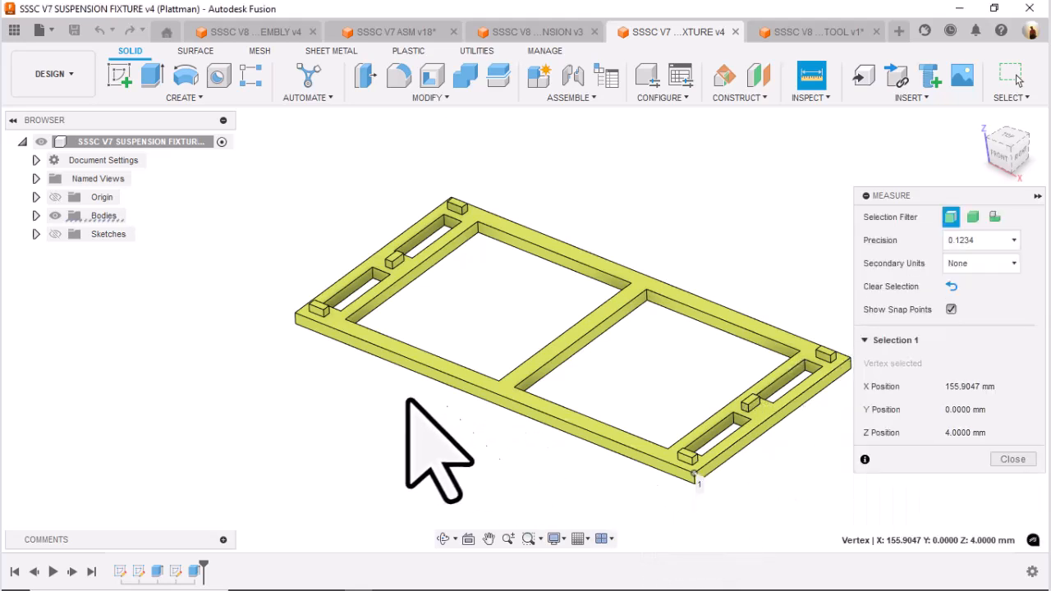
pyautogui.click(296, 314)
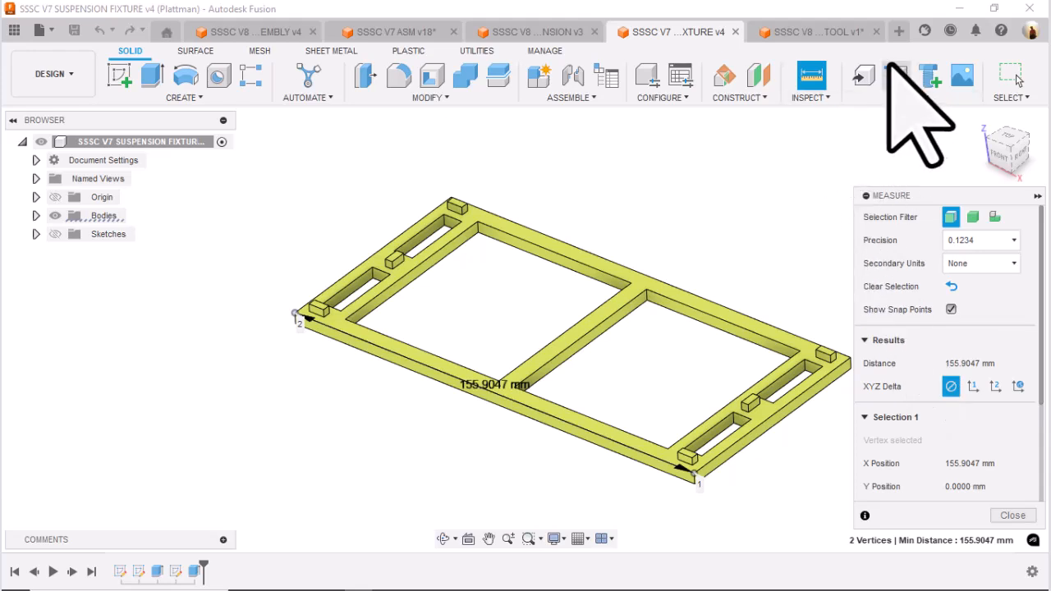
pyautogui.press('Escape')
# In the V8 alignment tool design, sketch a 155.9047 by 78 mm rectangle on the horizontal plane, starting at the origin.
pyautogui.hotkey('ctrl', 'Tab')
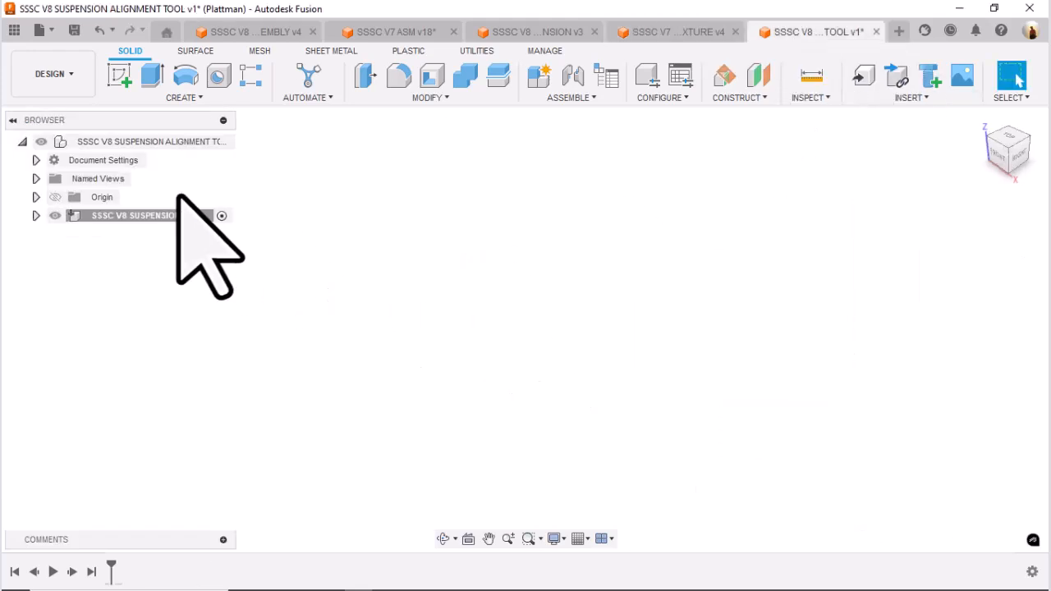
pyautogui.click(119, 75)
pyautogui.click(605, 329)
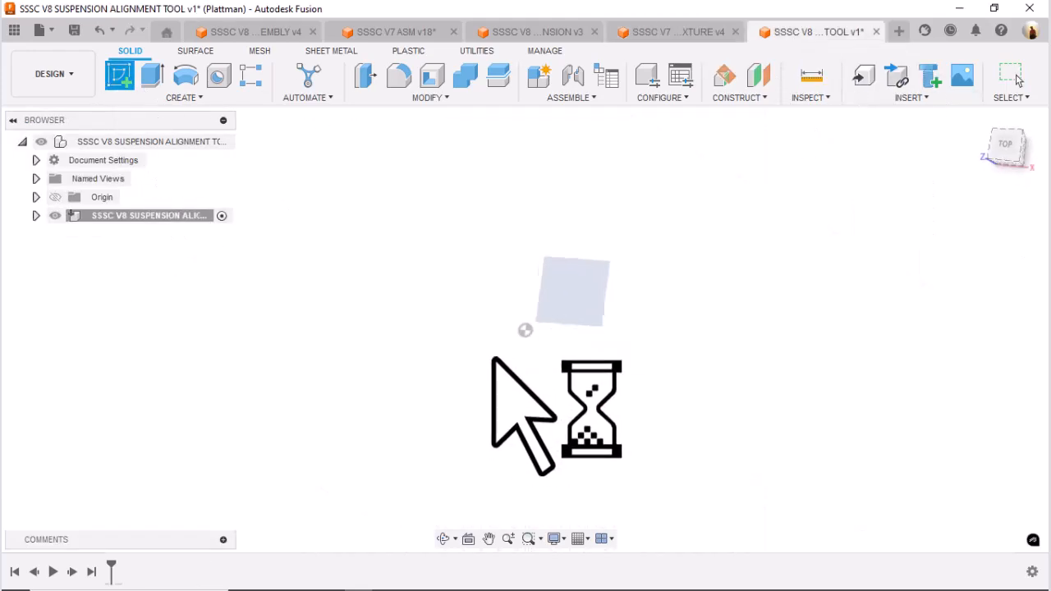
pyautogui.click(151, 78)
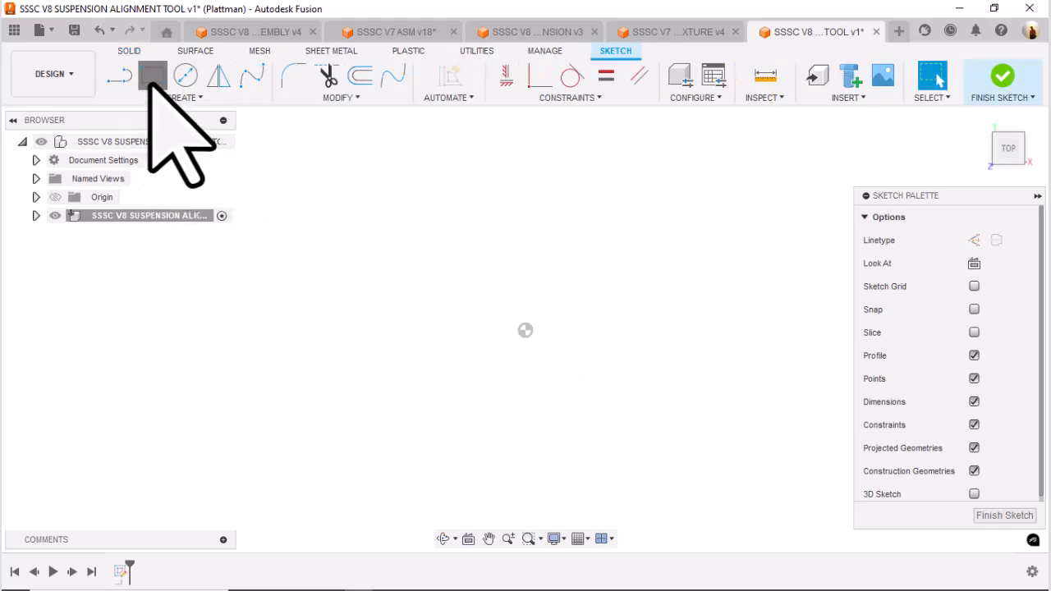
pyautogui.click(524, 330)
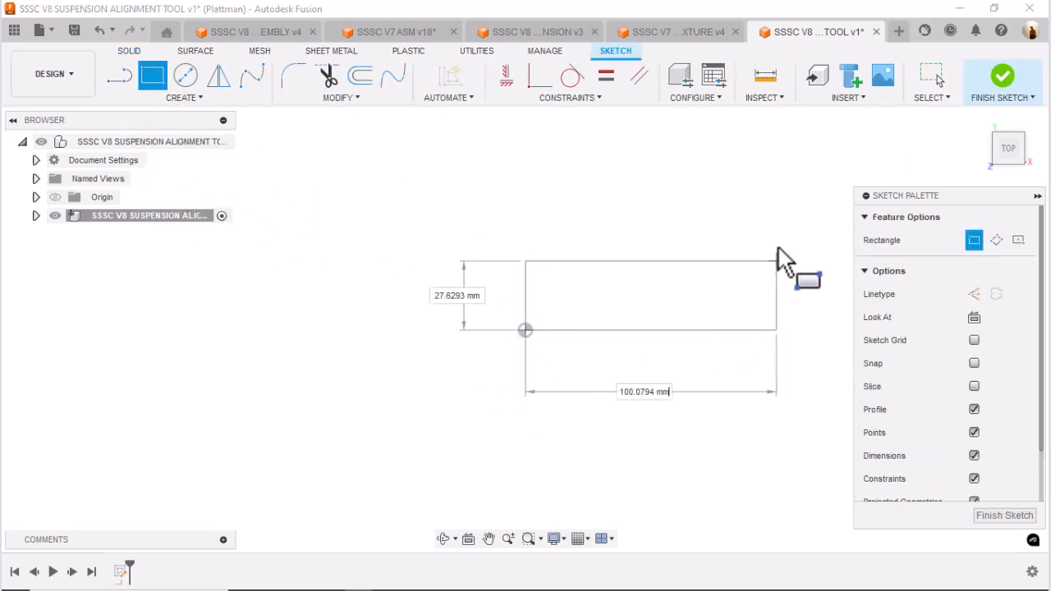
pyautogui.press('Tab')
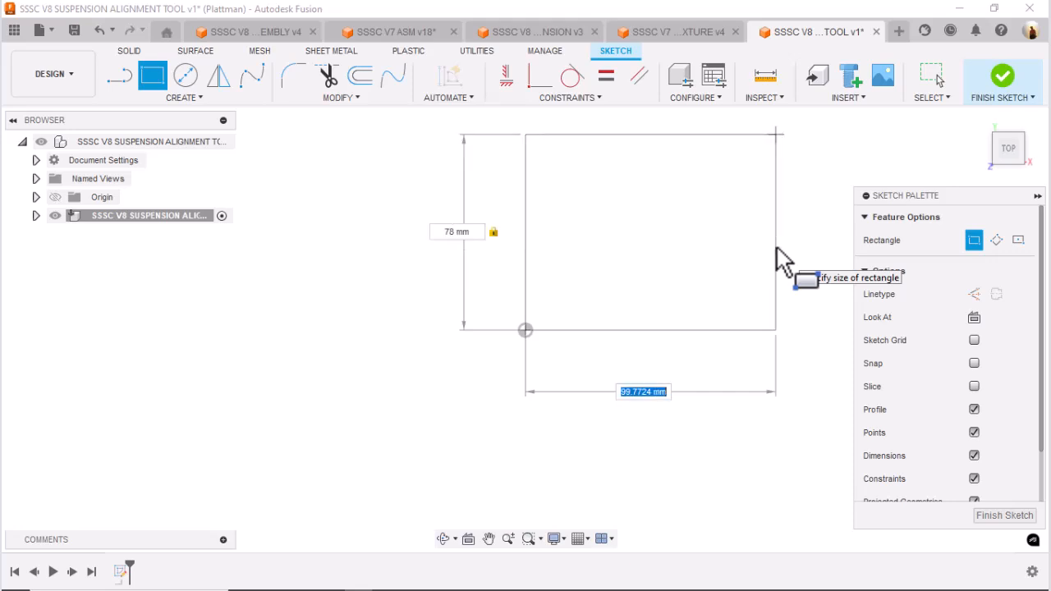
pyautogui.press('Return')
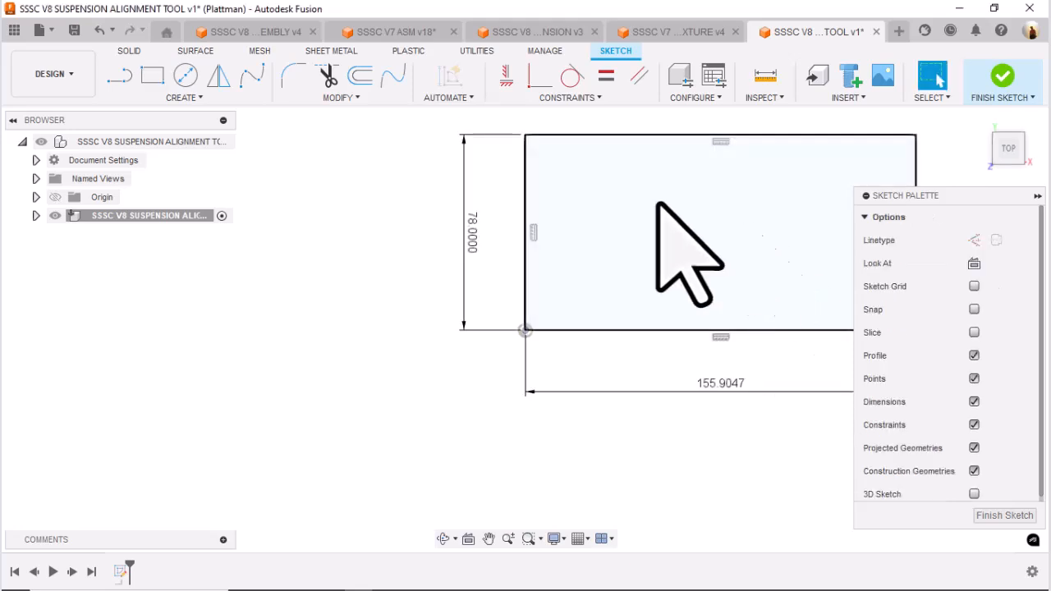
# On the V7 fixture, measure the XYZ distances from the central crossbar's inner corner to the midpoint of the long outer edge.
pyautogui.click(669, 33)
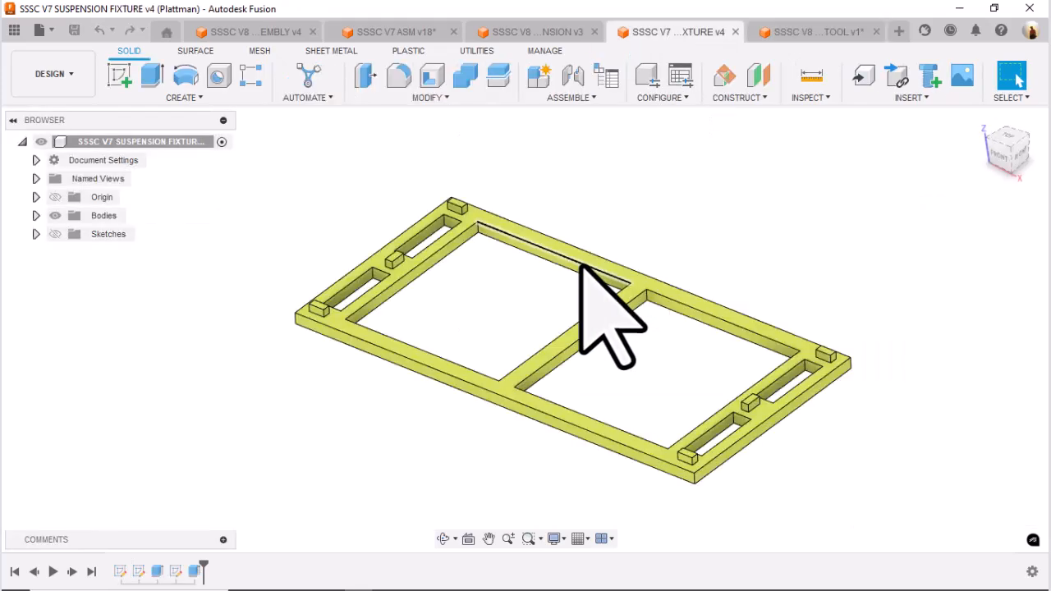
pyautogui.click(811, 76)
pyautogui.click(645, 289)
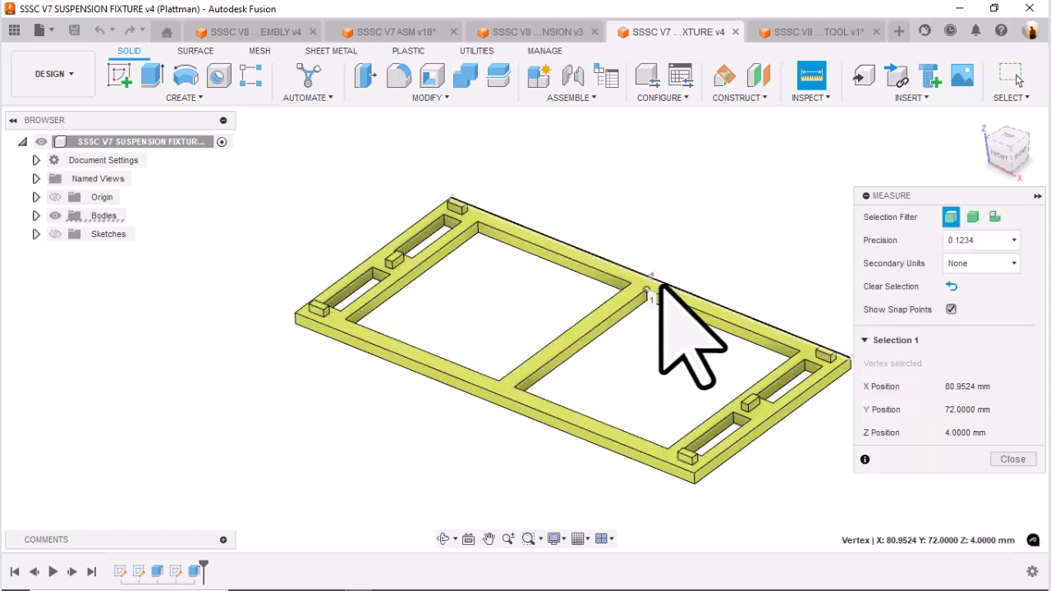
pyautogui.click(664, 288)
pyautogui.click(972, 386)
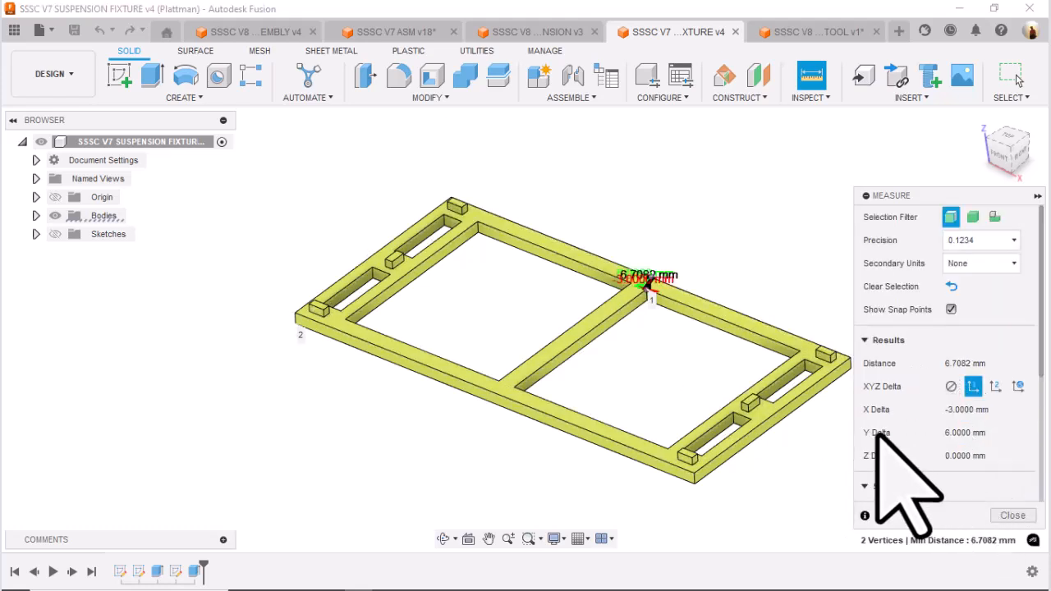
pyautogui.scroll(6, 669, 279)
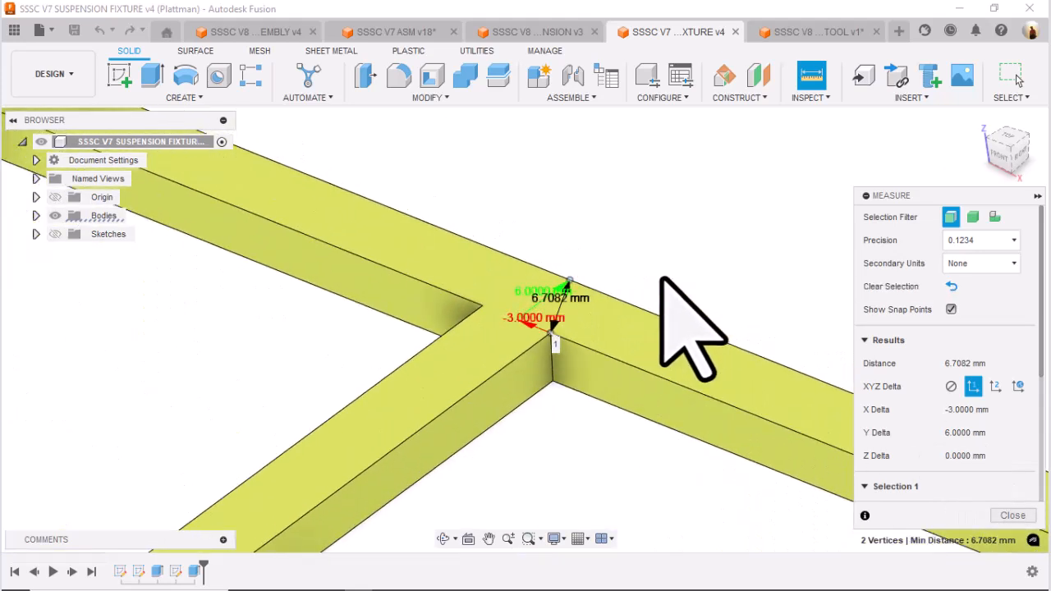
pyautogui.scroll(2, 665, 279)
pyautogui.scroll(-8, 698, 222)
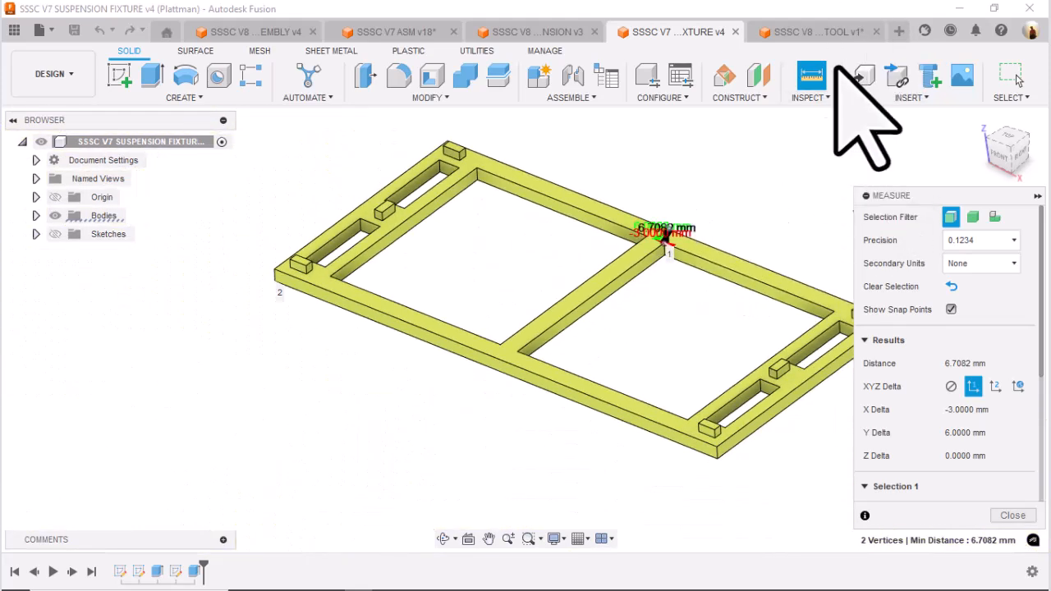
pyautogui.press('Escape')
# In the V8 alignment tool sketch, offset the rectangle 6 mm inward on one side only.
pyautogui.hotkey('ctrl', 'Tab')
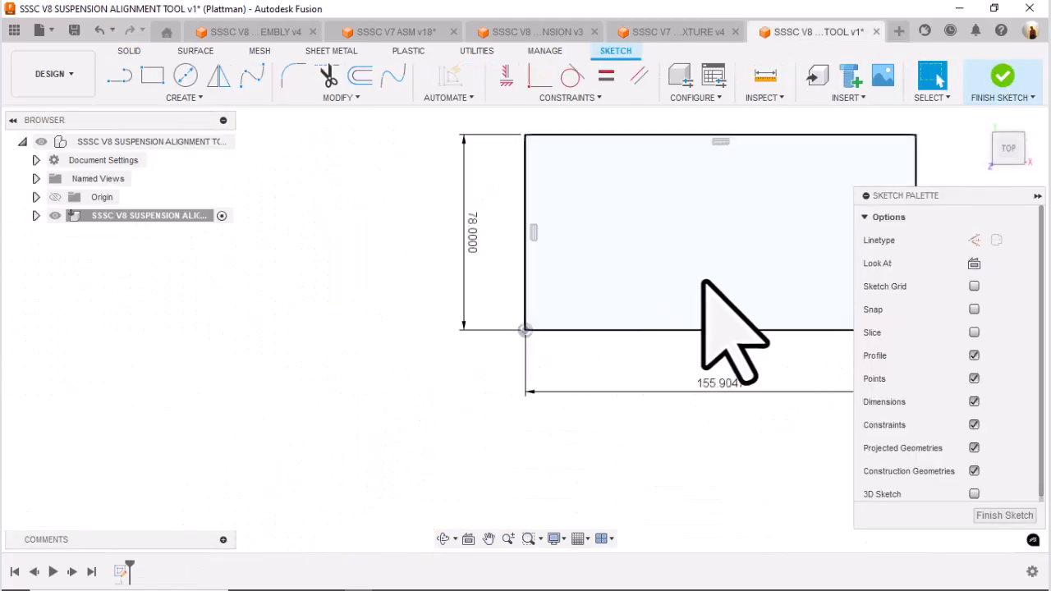
pyautogui.click(362, 76)
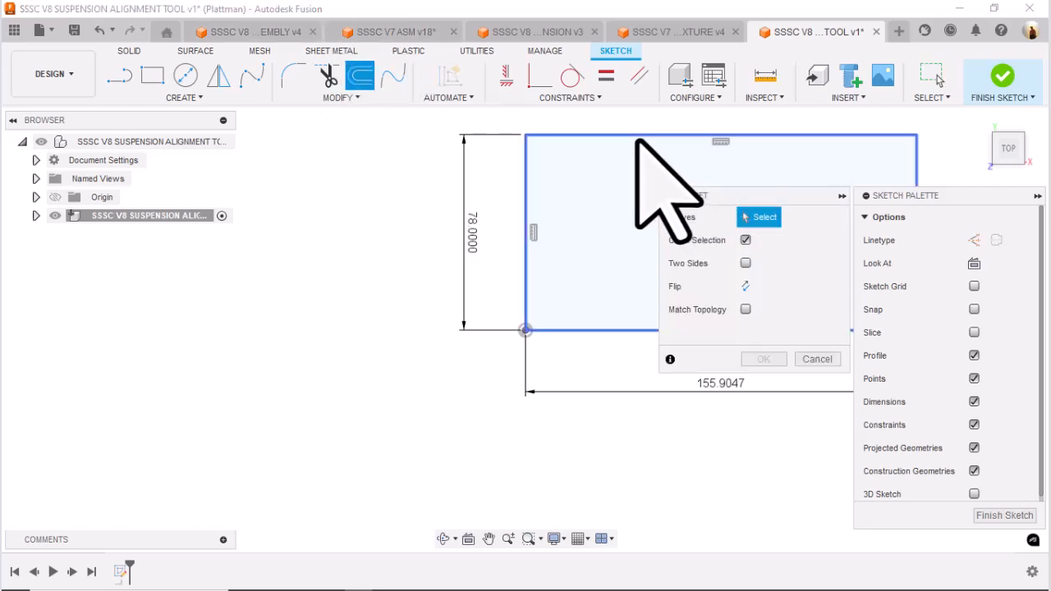
pyautogui.click(637, 135)
pyautogui.click(745, 286)
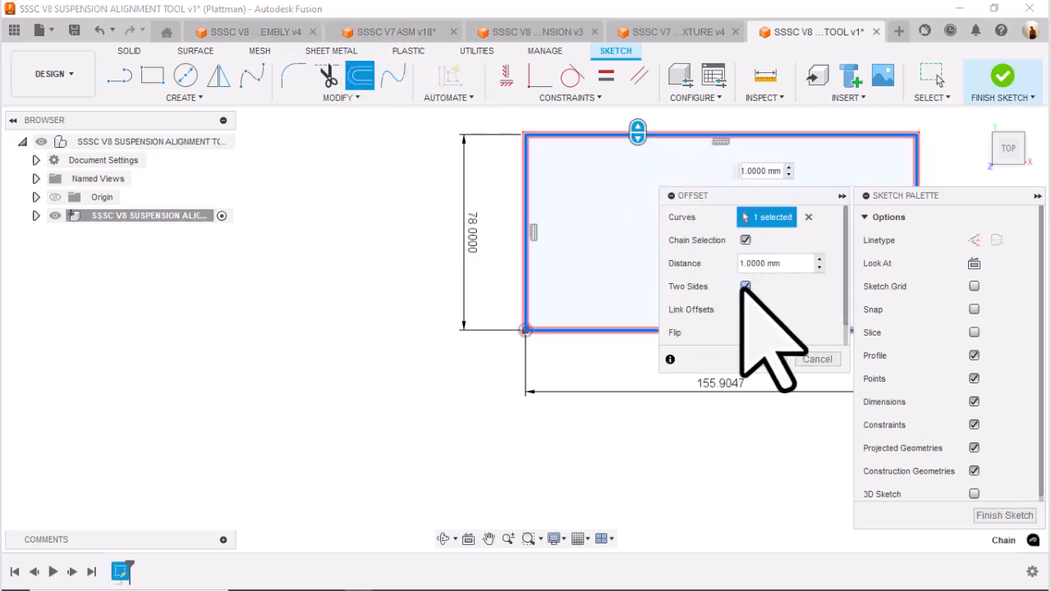
pyautogui.moveTo(739, 269)
pyautogui.mouseDown()
pyautogui.moveTo(889, 269)
pyautogui.moveTo(880, 262)
pyautogui.mouseUp()
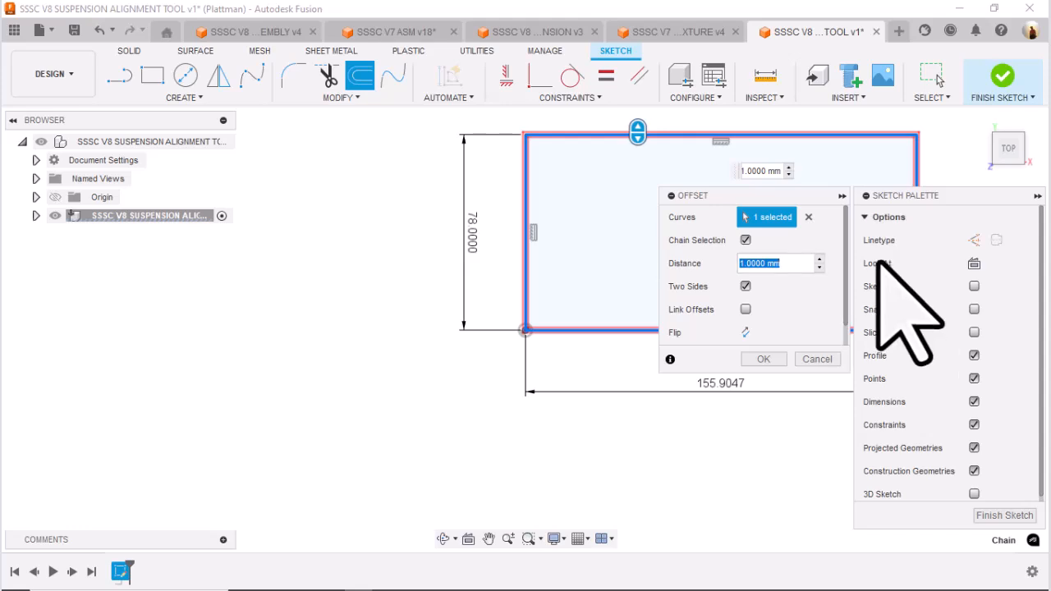
pyautogui.write('6')
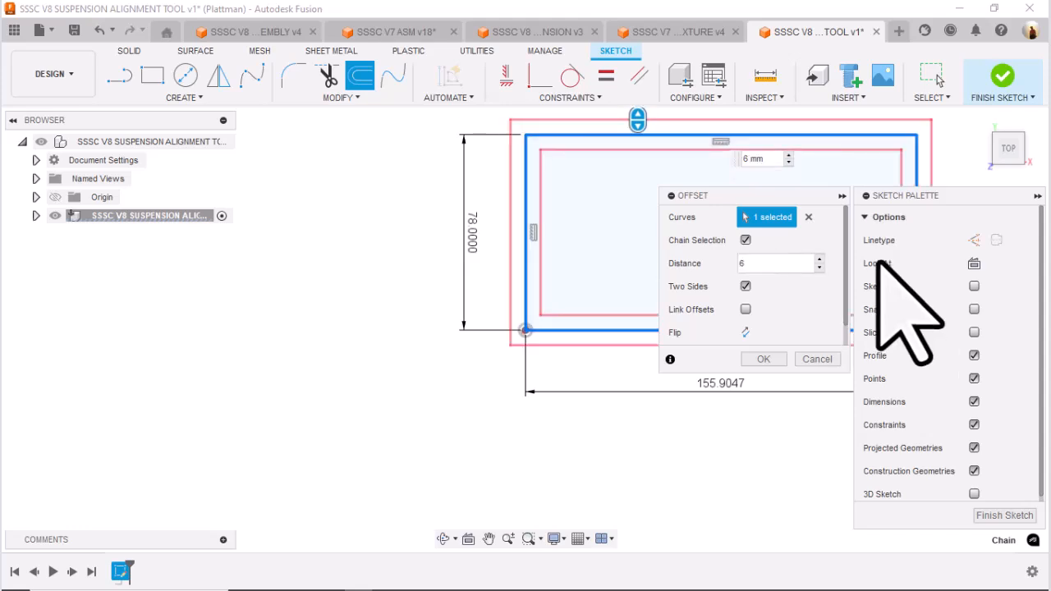
pyautogui.click(745, 286)
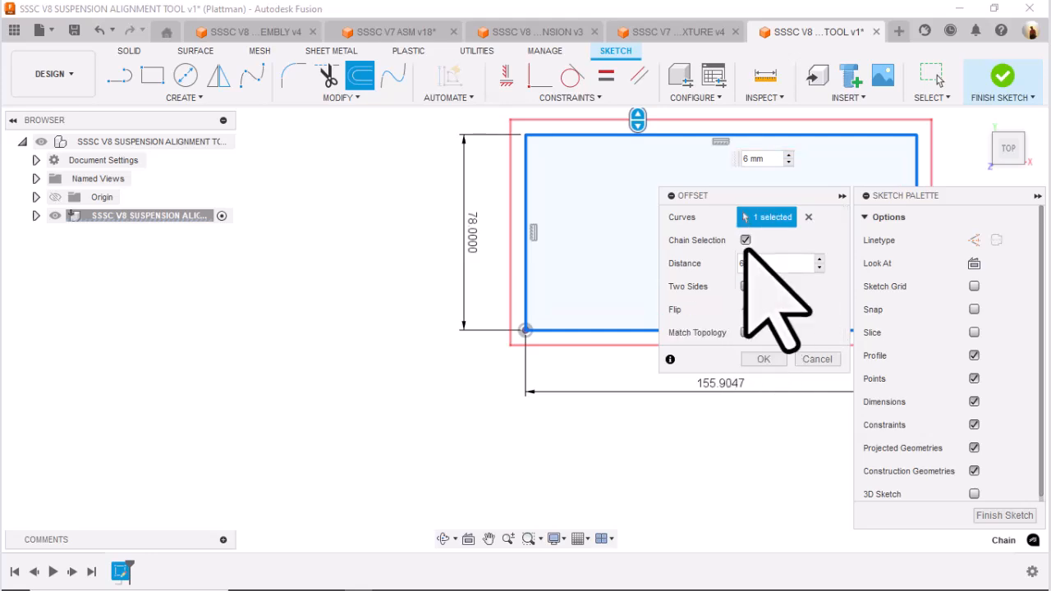
pyautogui.click(745, 308)
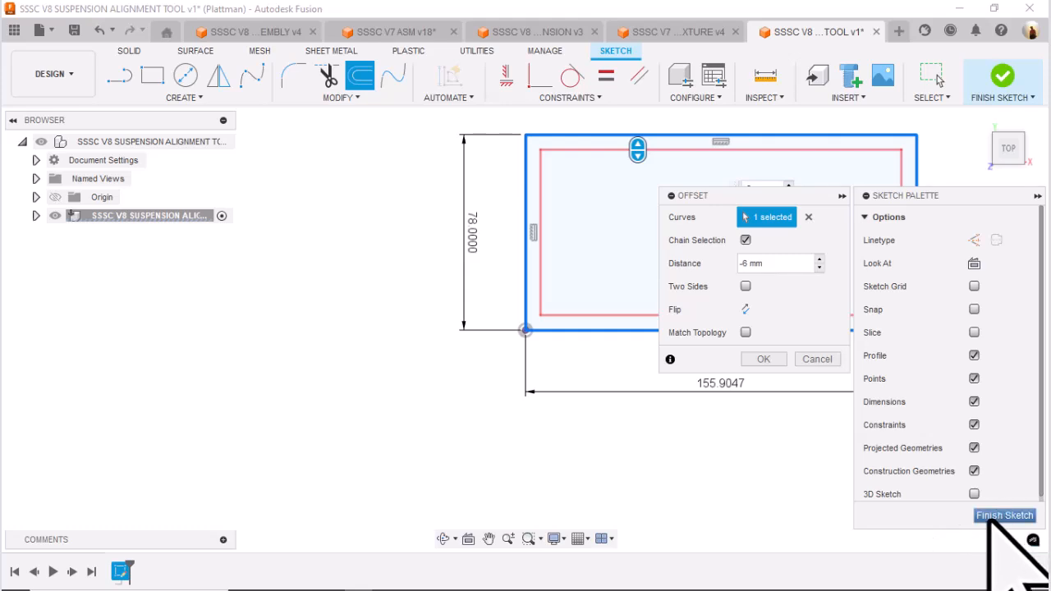
pyautogui.click(764, 359)
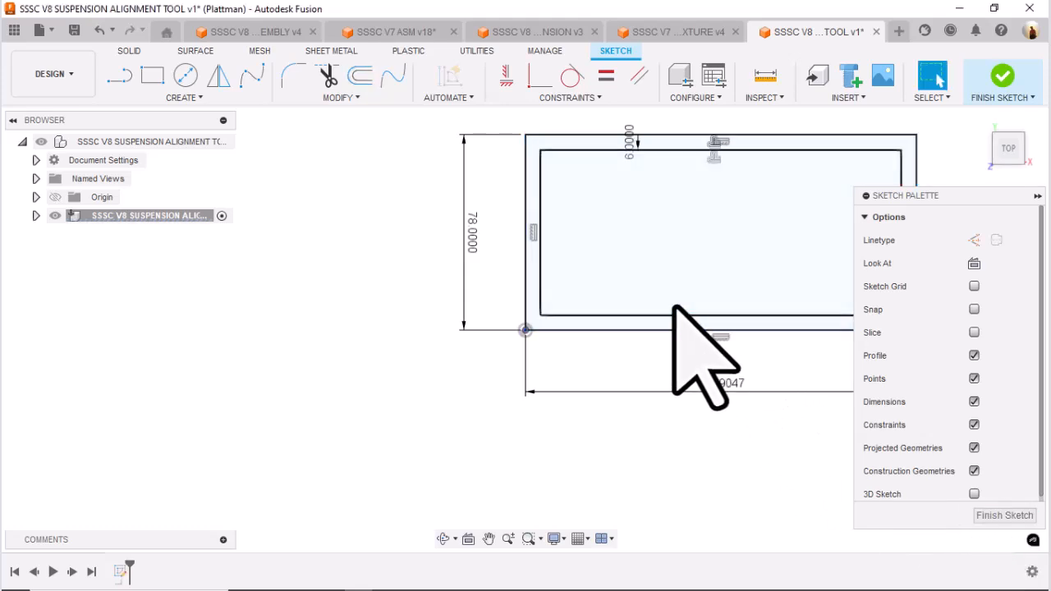
# Draw a vertical construction line between the midpoints of the inner rectangle's long sides and hide the sketch constraints.
pyautogui.click(120, 75)
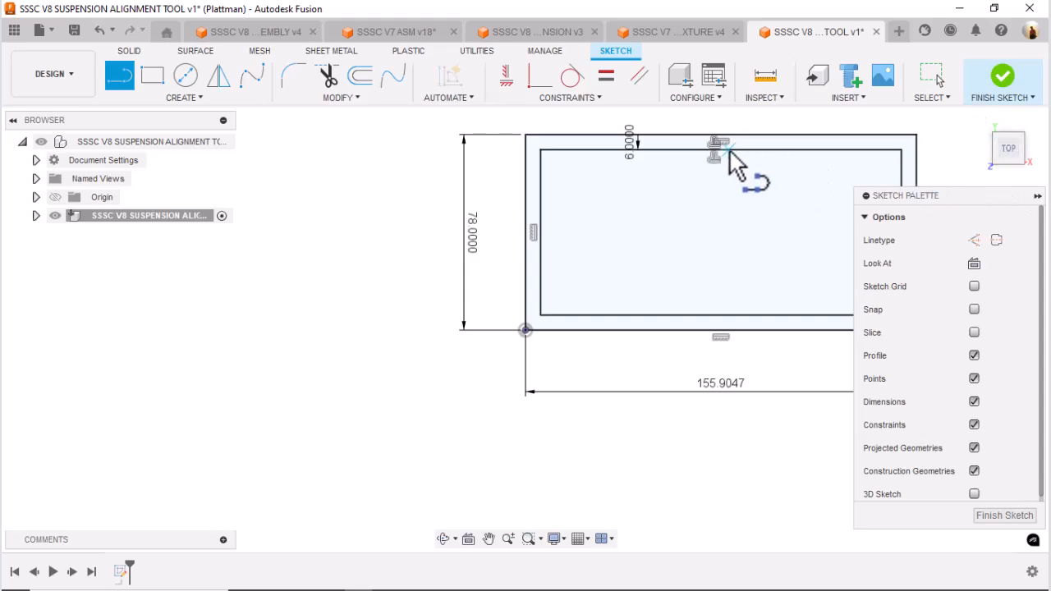
pyautogui.click(995, 240)
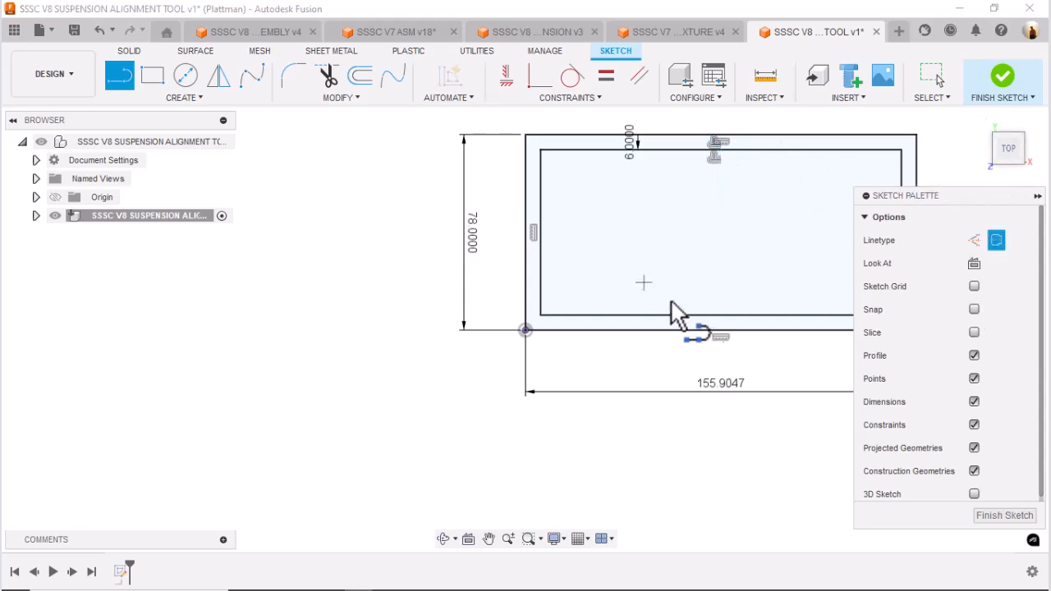
pyautogui.click(715, 315)
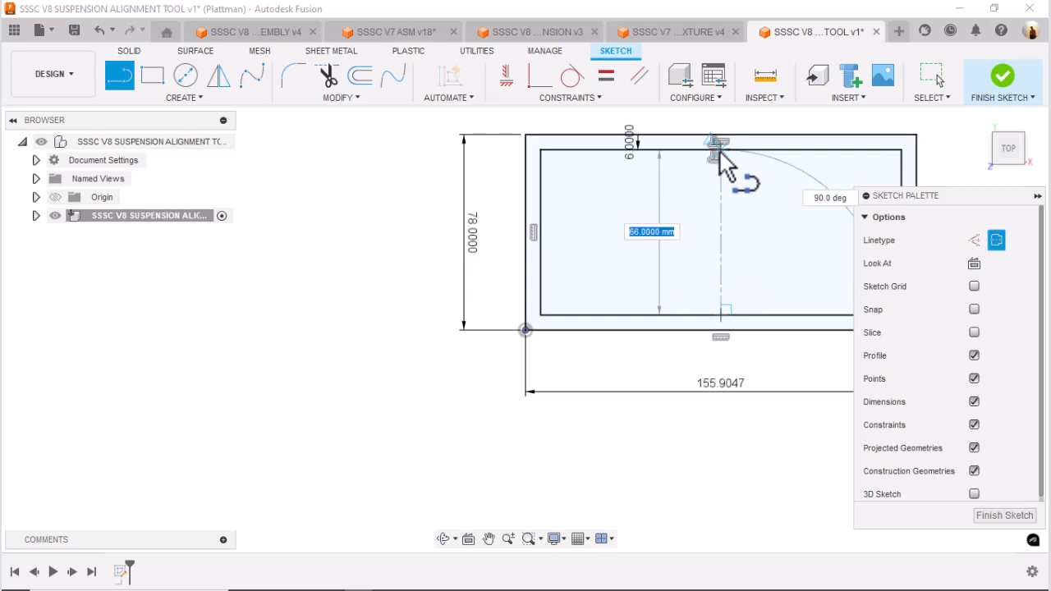
pyautogui.click(720, 150)
pyautogui.click(973, 424)
pyautogui.press('Escape')
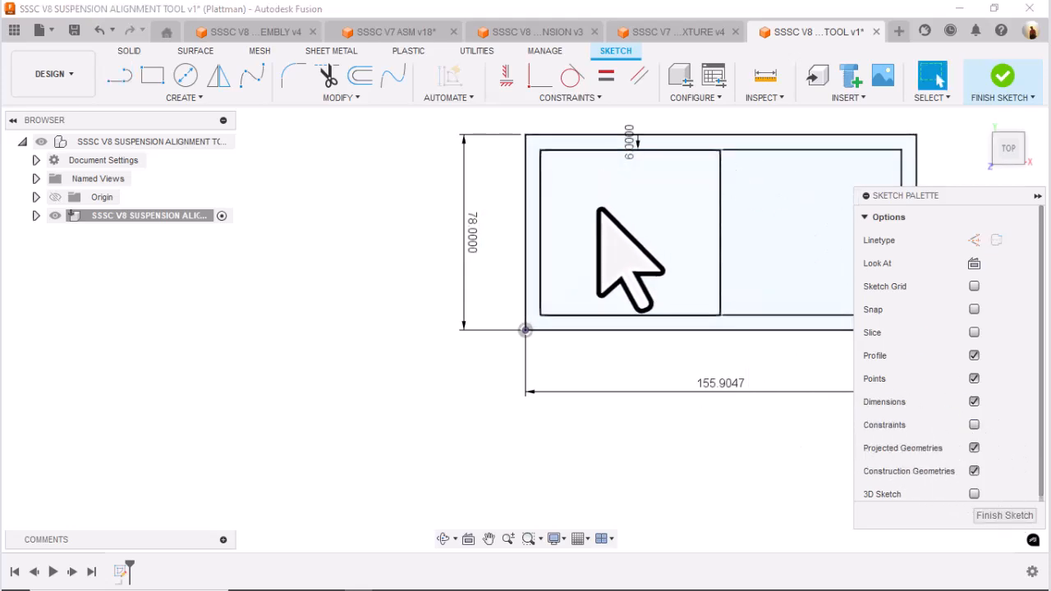
# Draw a horizontal construction line between the midpoints of the inner rectangle's short sides.
pyautogui.press('l')
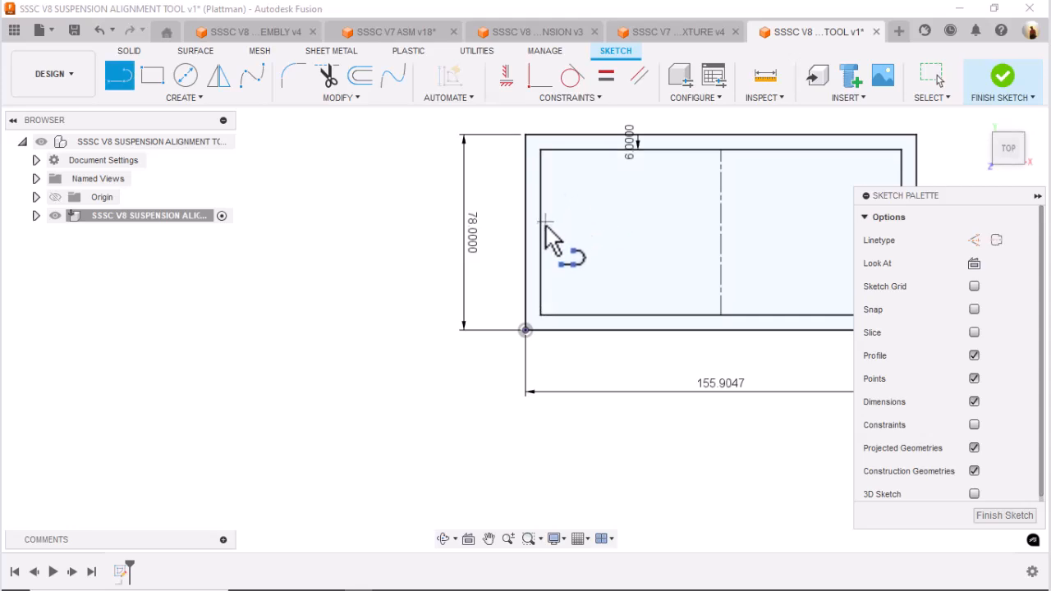
pyautogui.click(996, 239)
pyautogui.click(541, 233)
pyautogui.moveTo(781, 258); pyautogui.dragTo(629, 241, button='middle')
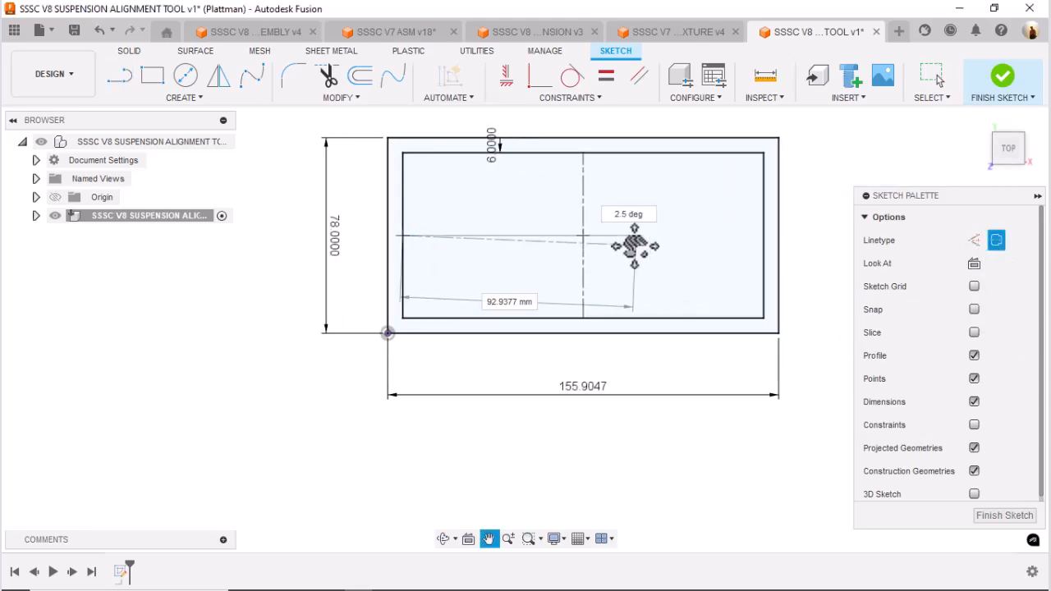
pyautogui.click(766, 235)
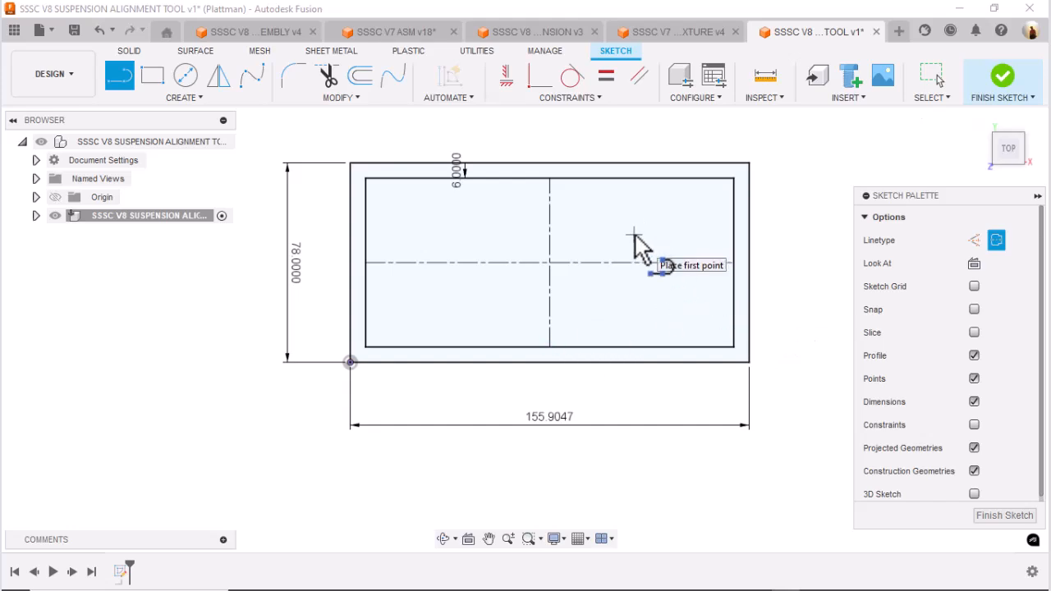
# On the V7 suspension fixture, measure the central crossbar's width between its two inner corners along the long frame rail.
pyautogui.click(647, 30)
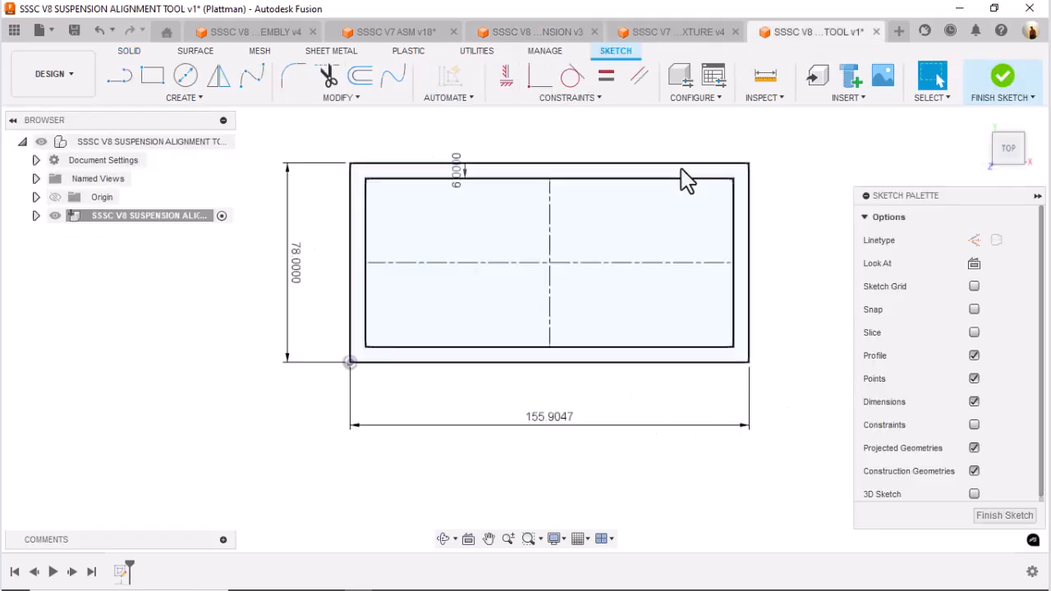
pyautogui.click(651, 29)
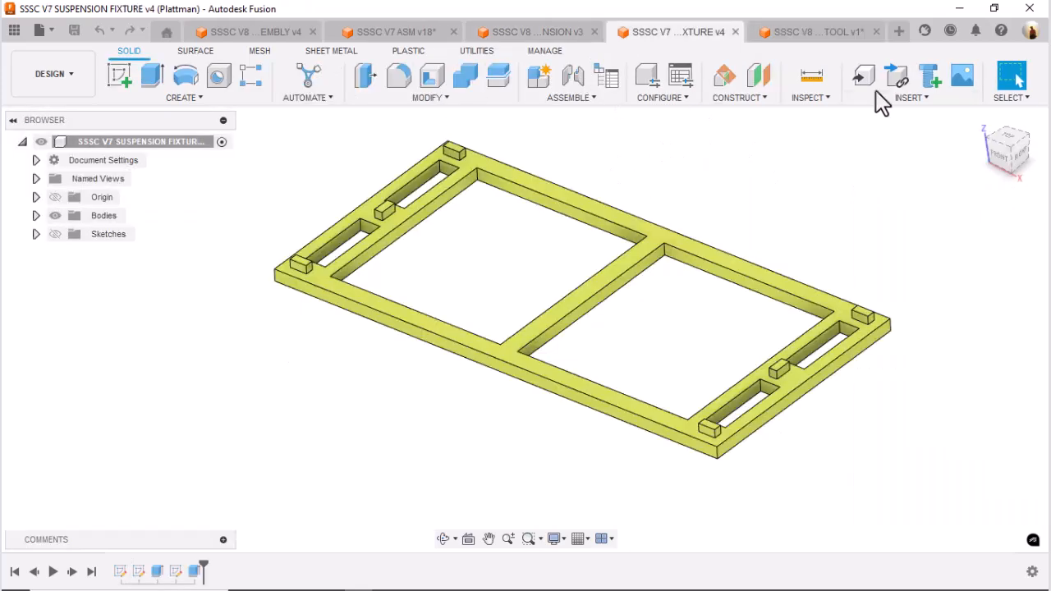
pyautogui.click(810, 79)
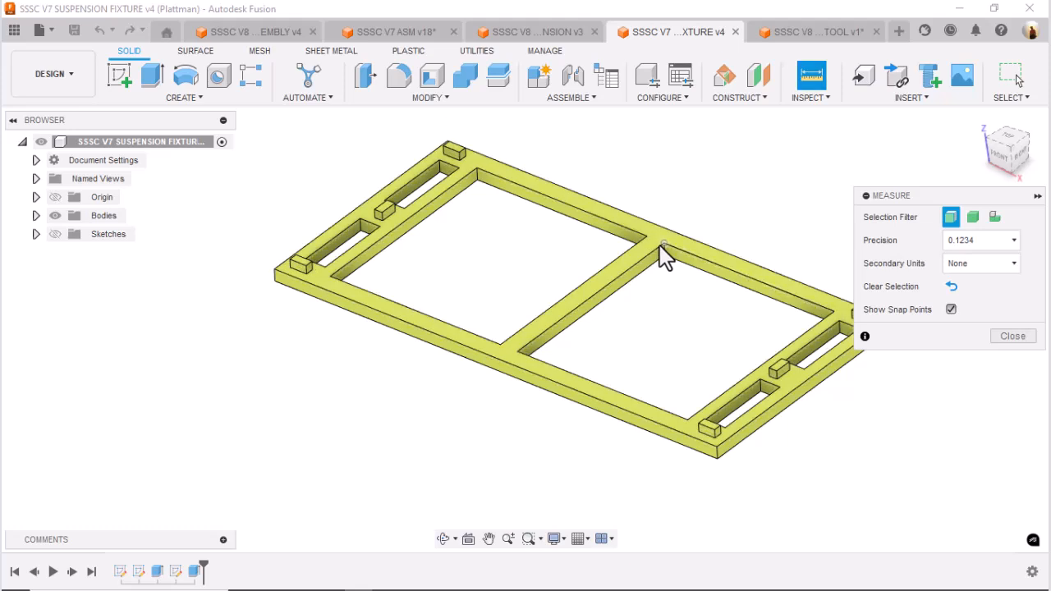
pyautogui.click(661, 244)
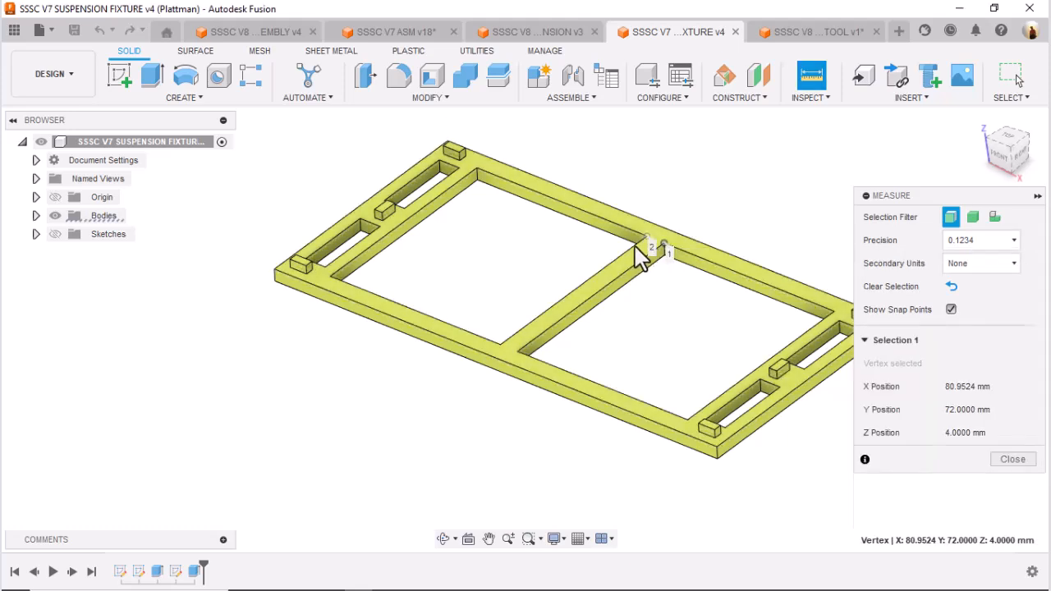
pyautogui.click(649, 243)
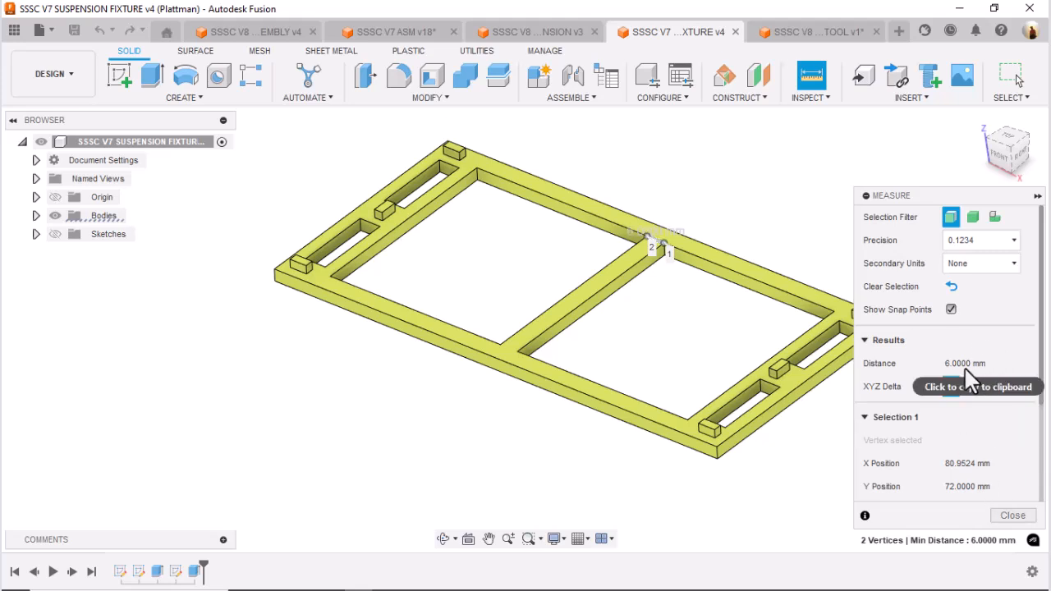
# In the V8 alignment tool sketch, offset the vertical construction centreline to its right by 6 mm/2.
pyautogui.click(836, 33)
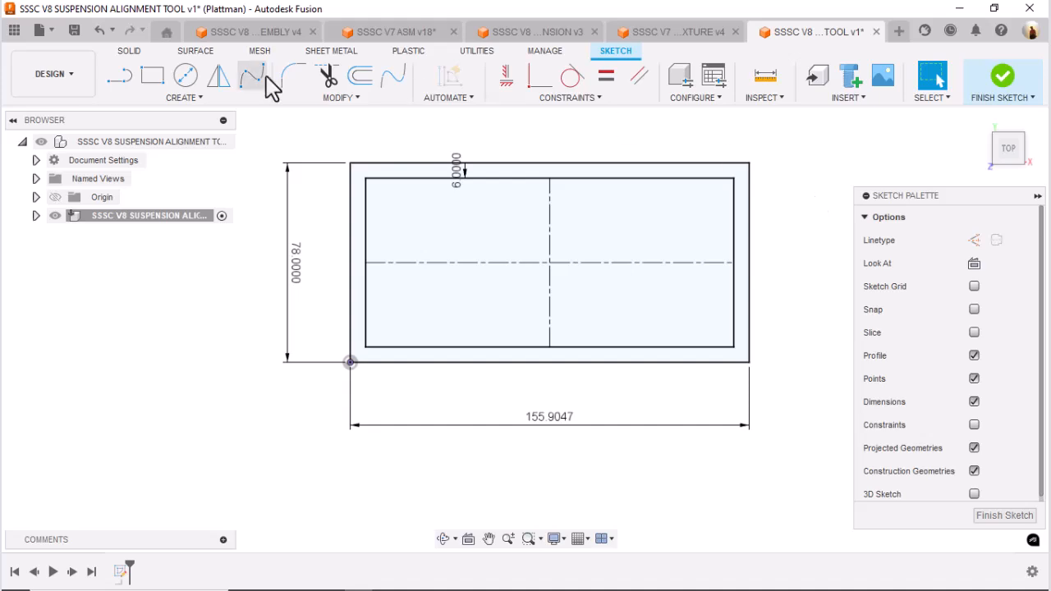
pyautogui.click(391, 83)
pyautogui.click(367, 87)
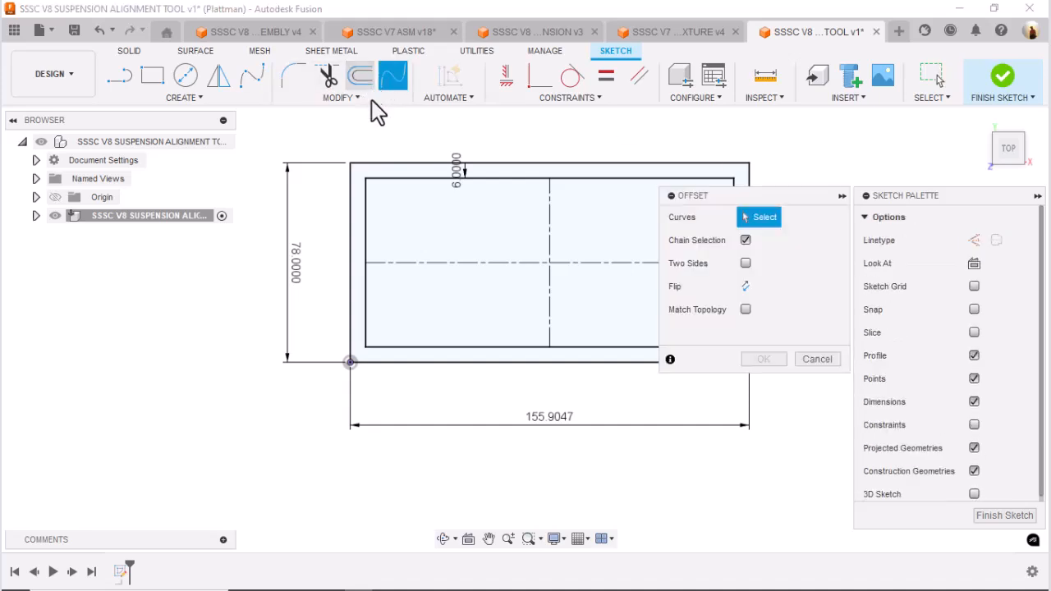
pyautogui.click(553, 224)
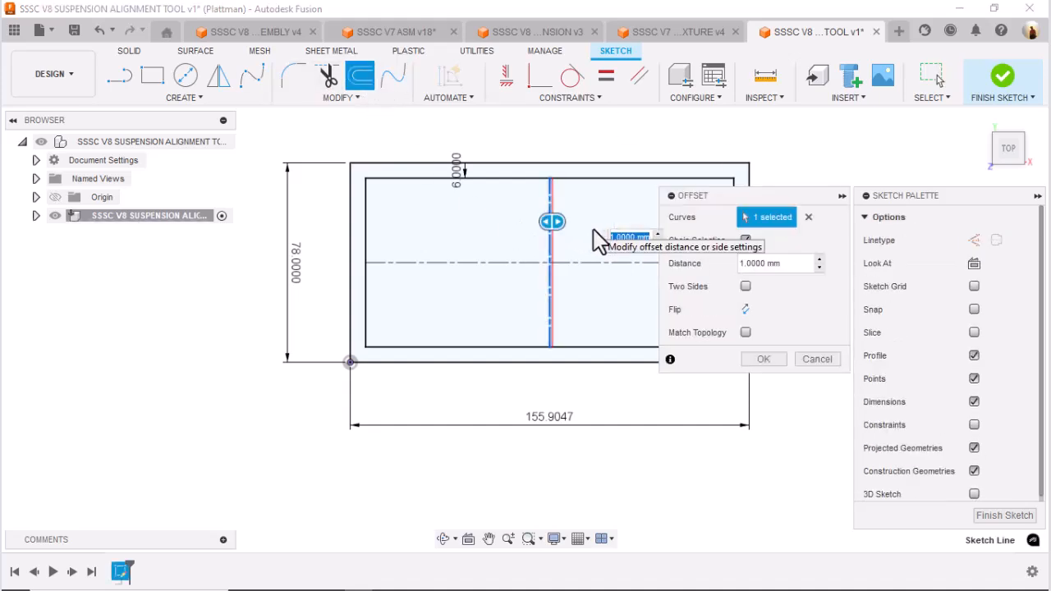
pyautogui.write('6.0000 mm/2')
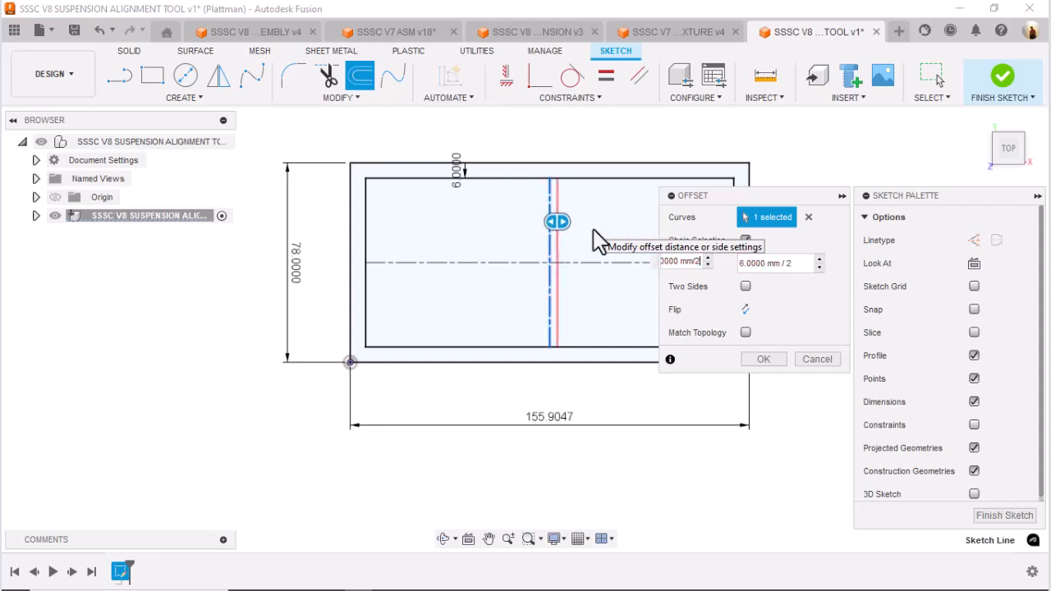
pyautogui.press('Return')
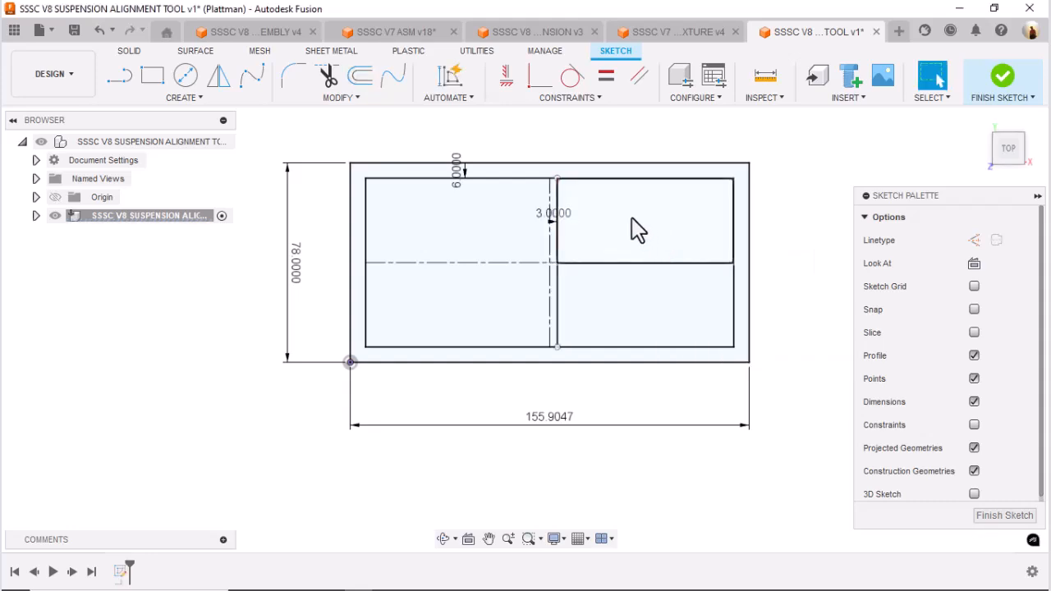
# Mirror the offset crossbar line about the vertical construction centreline.
pyautogui.click(219, 76)
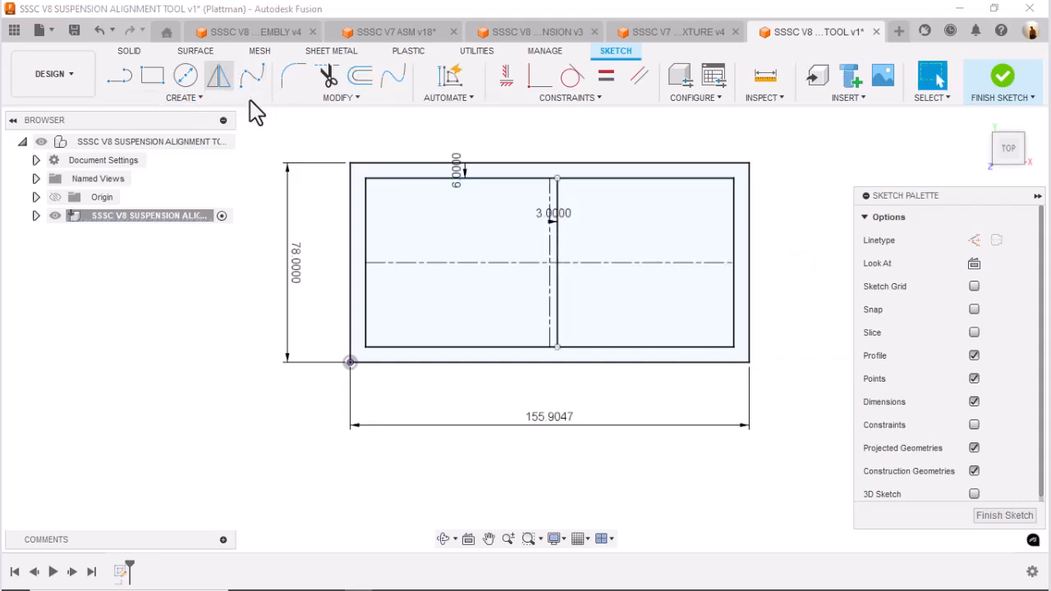
pyautogui.click(558, 250)
pyautogui.click(739, 240)
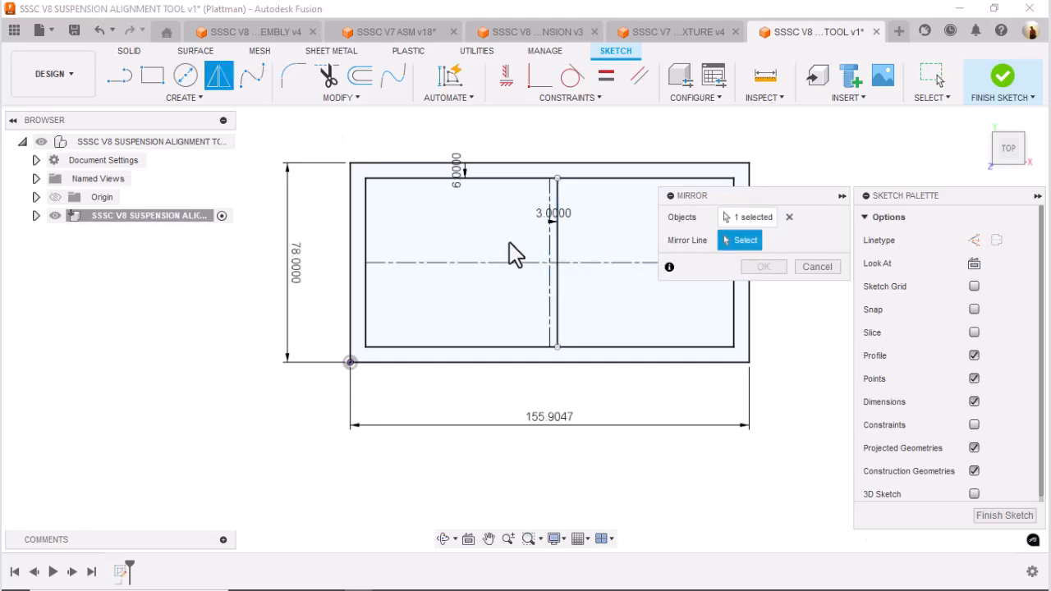
pyautogui.click(549, 250)
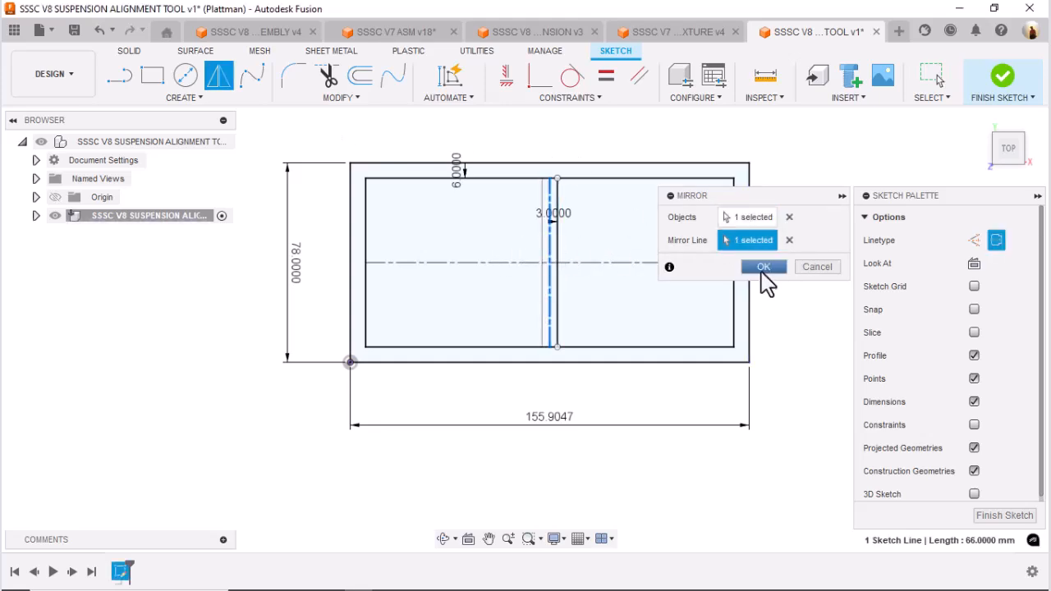
pyautogui.click(764, 267)
# Trim the inner rectangle's upper and lower long sides between the two crossbar lines.
pyautogui.scroll(5, 550, 178)
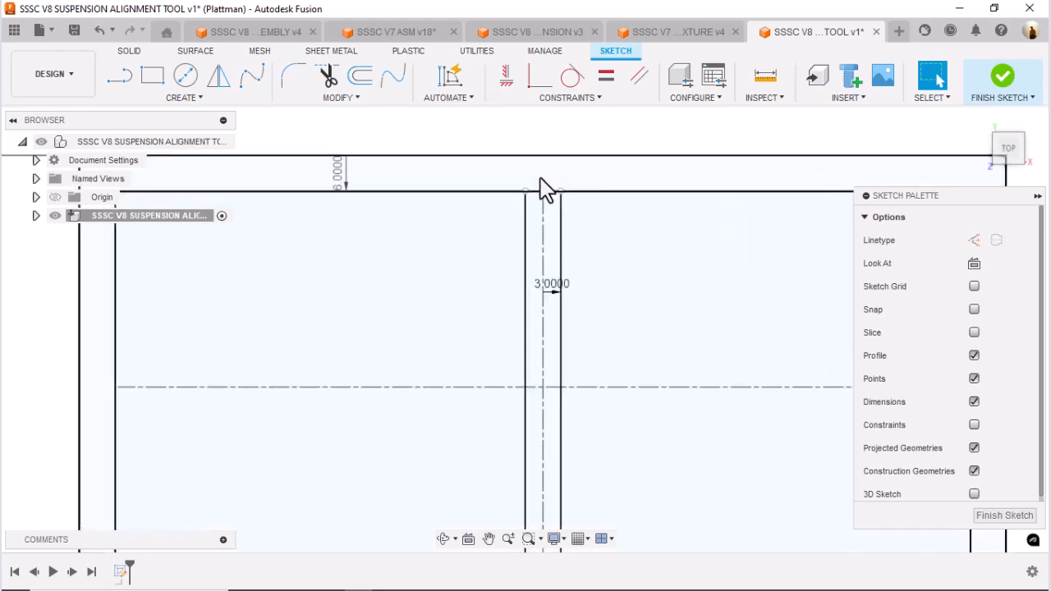
pyautogui.press('t')
pyautogui.click(537, 192)
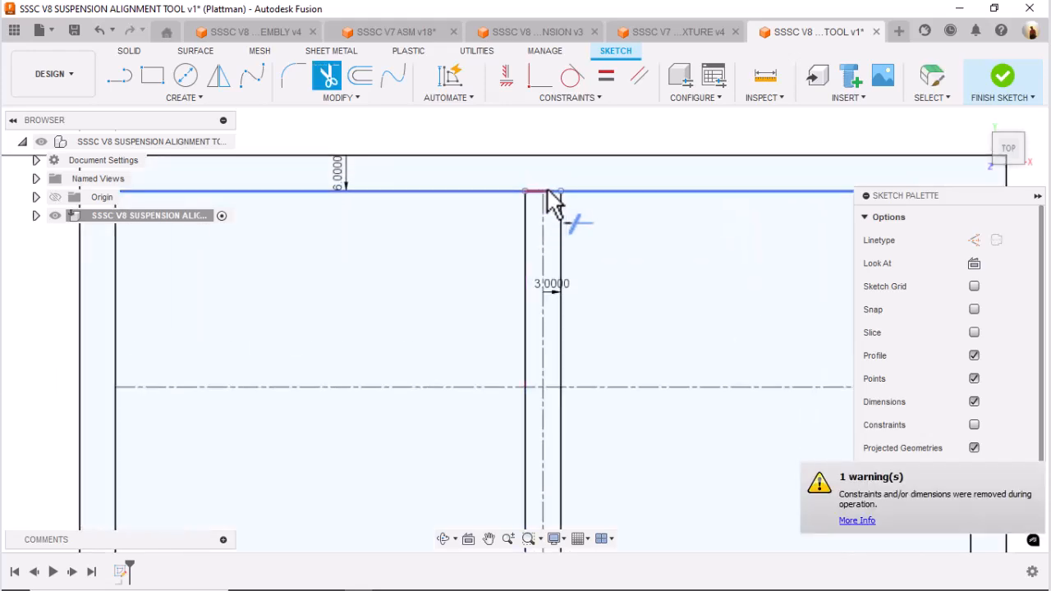
pyautogui.click(551, 192)
pyautogui.scroll(-3, 548, 251)
pyautogui.moveTo(555, 252); pyautogui.dragTo(557, 134, button='middle')
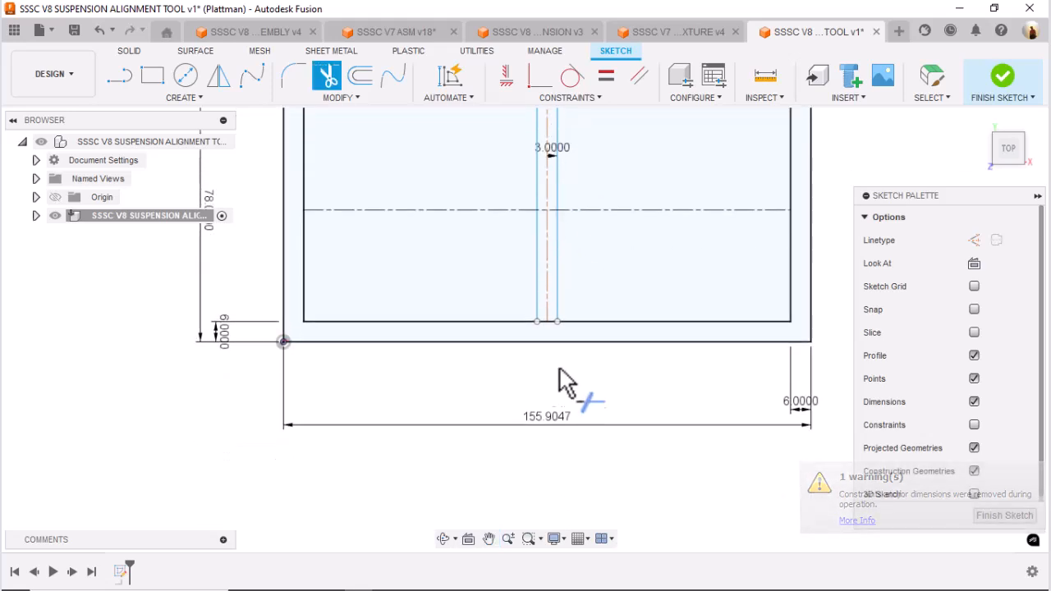
pyautogui.click(552, 323)
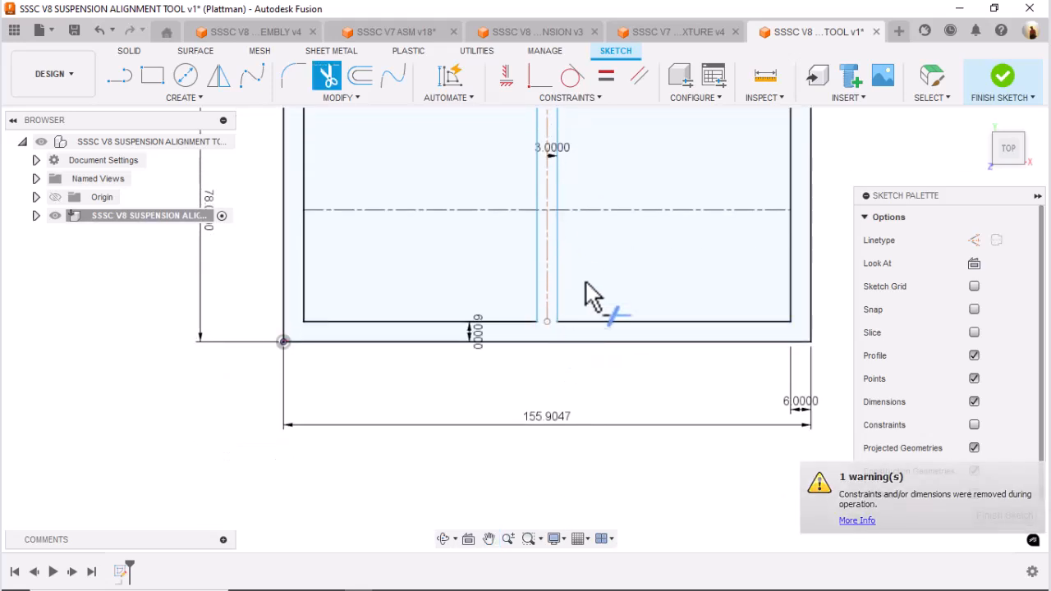
pyautogui.scroll(-3, 587, 296)
pyautogui.moveTo(608, 264)
pyautogui.mouseDown(button='middle')
pyautogui.moveTo(608, 282)
pyautogui.moveTo(586, 271)
pyautogui.moveTo(598, 271)
pyautogui.mouseUp(button='middle')
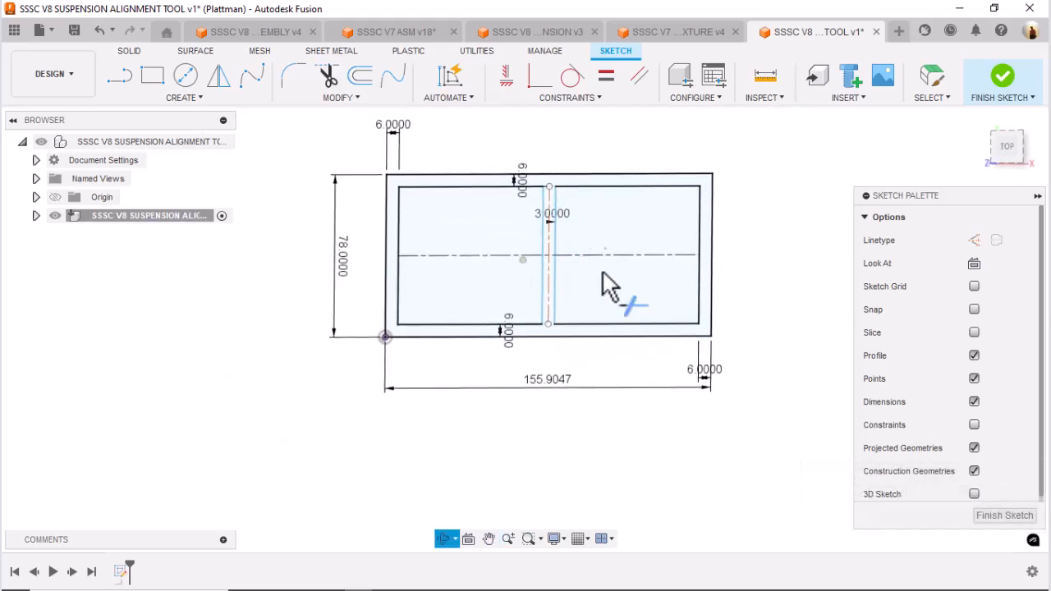
# On the V7 fixture, measure the distance from the large opening's outer corner to the frame's short outer edge.
pyautogui.click(674, 32)
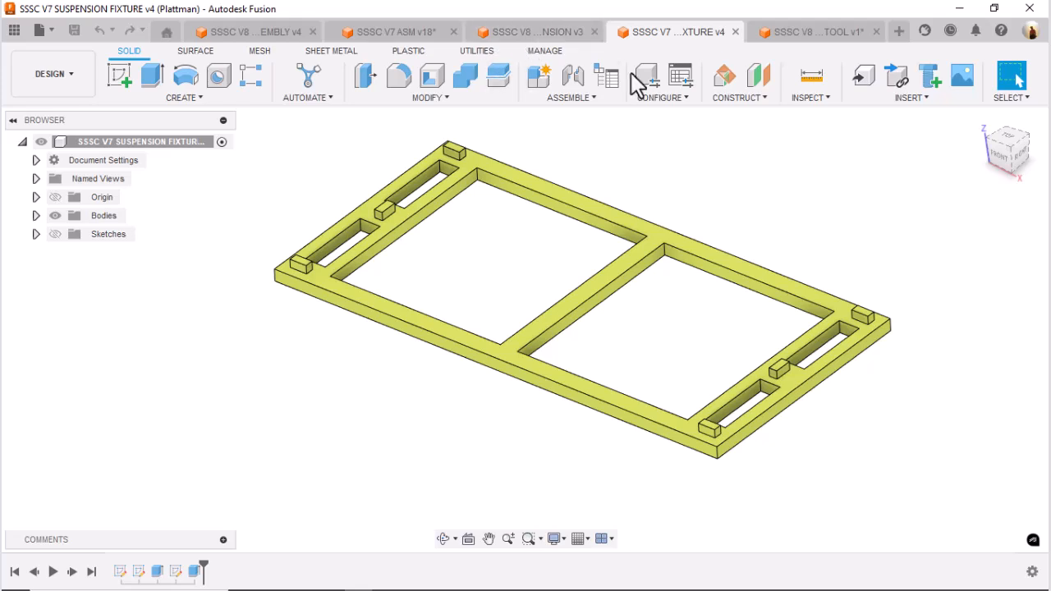
pyautogui.click(811, 77)
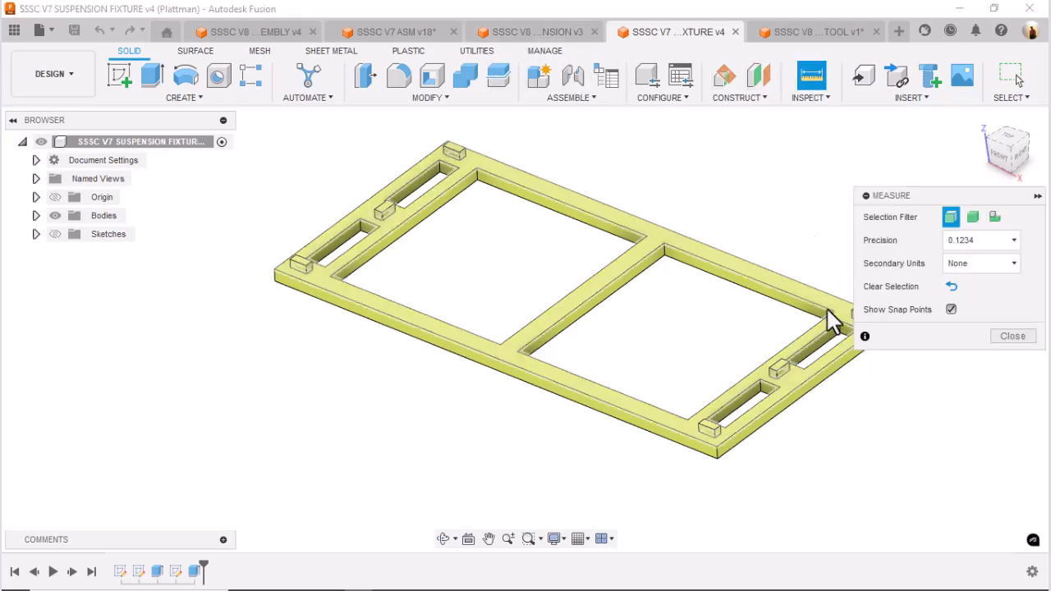
pyautogui.click(833, 312)
pyautogui.click(840, 357)
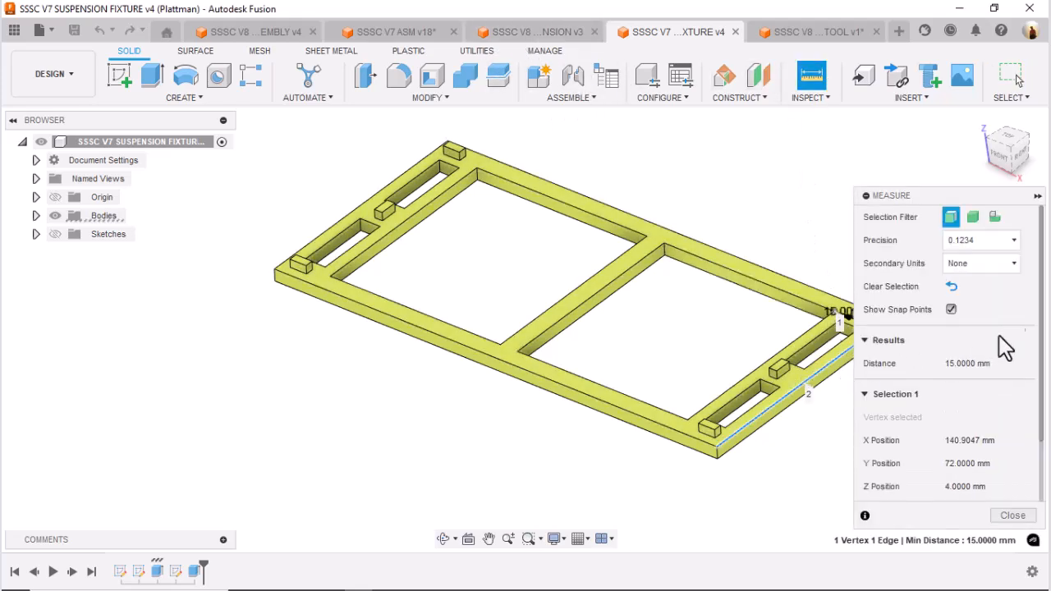
pyautogui.scroll(-1, 781, 268)
pyautogui.moveTo(778, 240); pyautogui.dragTo(670, 237, button='middle')
pyautogui.scroll(4, 734, 309)
pyautogui.keyDown('shift'); pyautogui.moveTo(723, 321); pyautogui.dragTo(701, 295, button='middle'); pyautogui.keyUp('shift')
pyautogui.scroll(1, 702, 296)
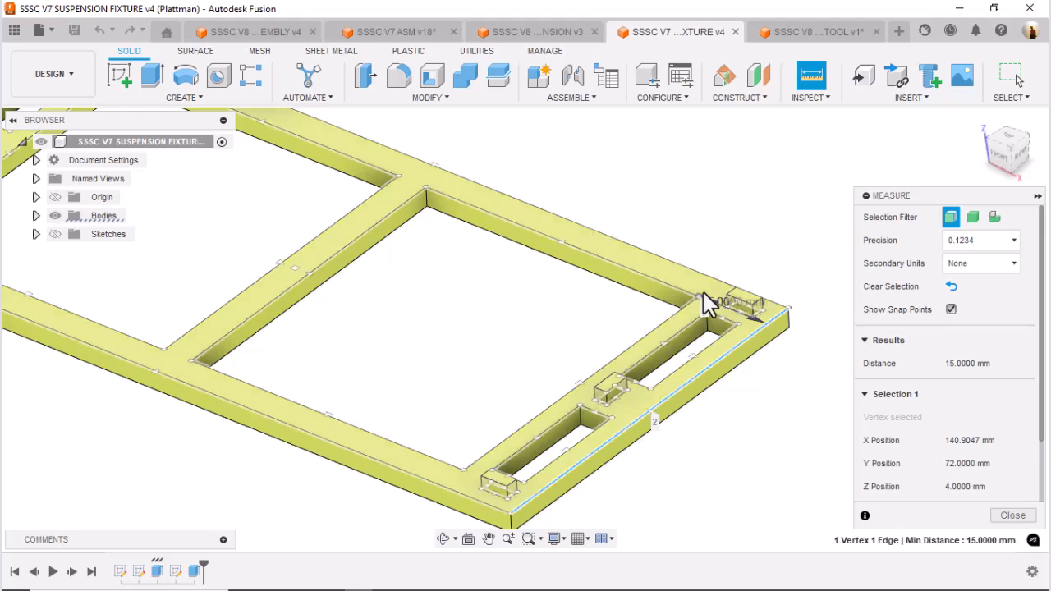
# In the V8 sketch, draw a vertical line between the inner rectangle's long sides near its right end and make it solid.
pyautogui.click(822, 32)
pyautogui.click(117, 77)
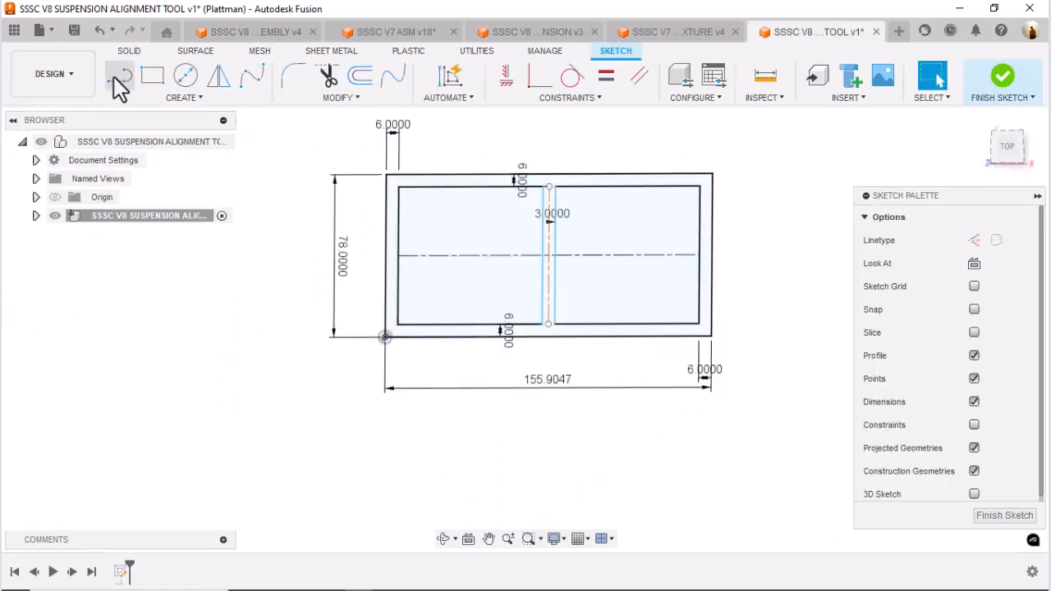
pyautogui.click(672, 187)
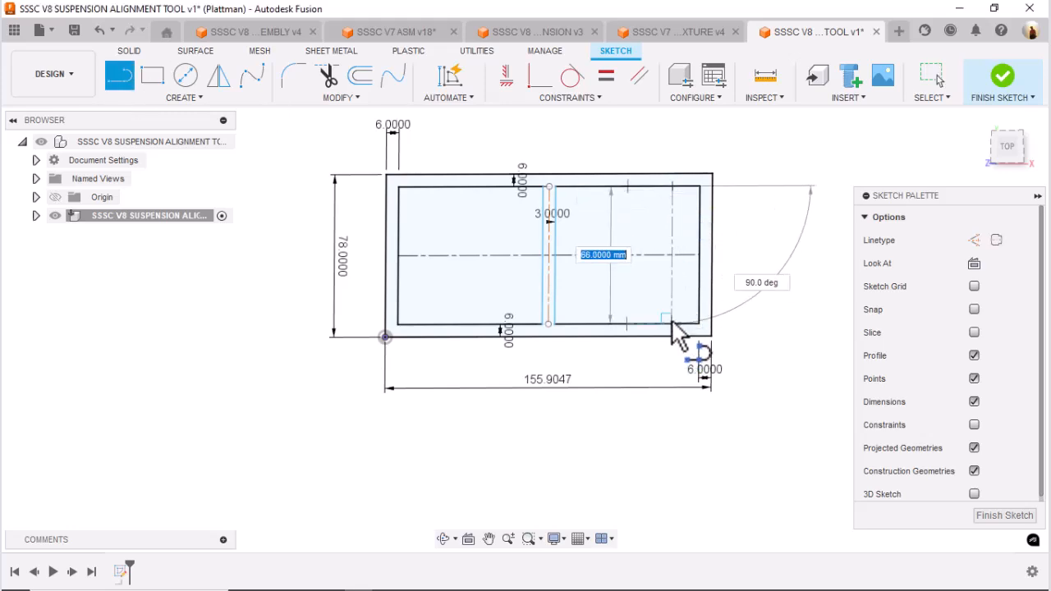
pyautogui.click(673, 325)
pyautogui.press('Escape')
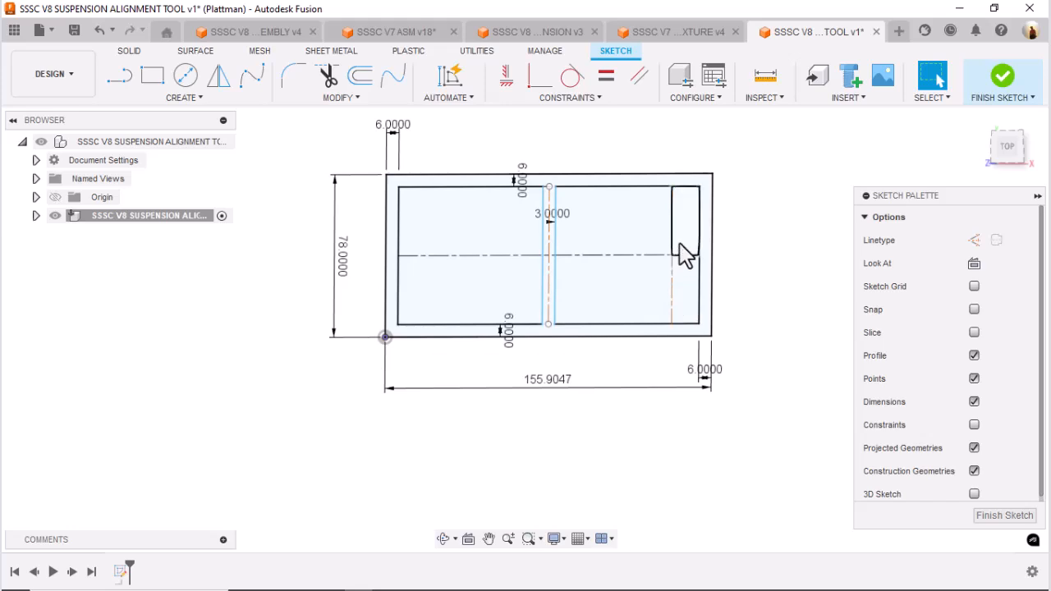
pyautogui.click(671, 247)
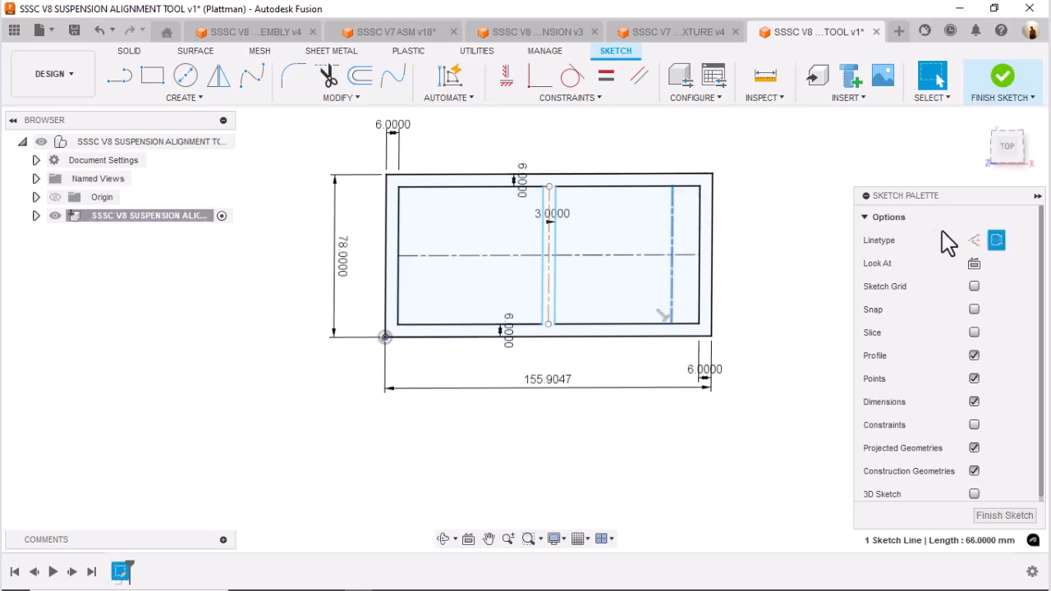
pyautogui.click(995, 240)
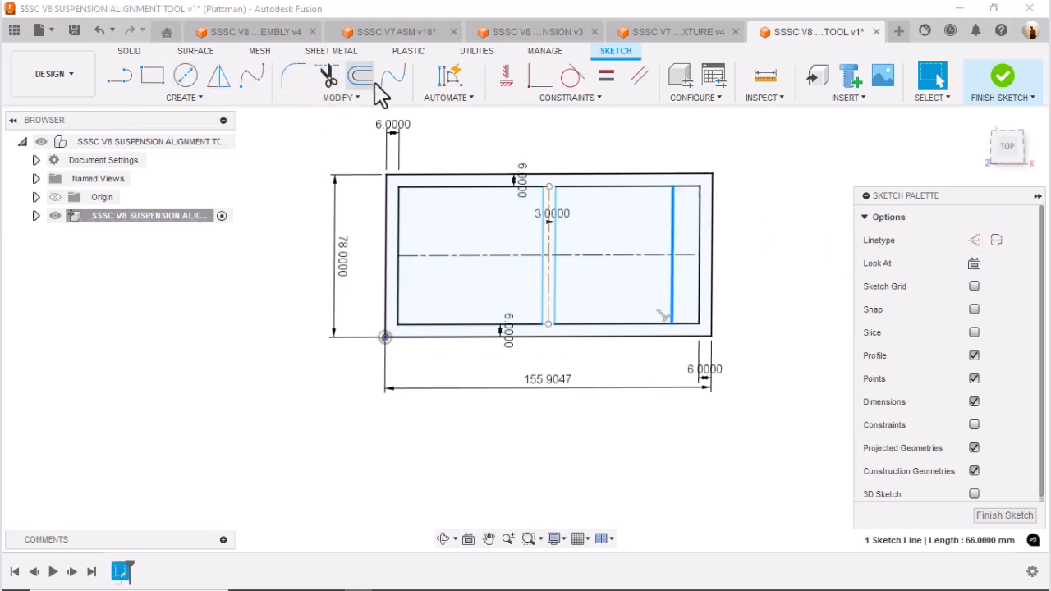
# Dimension the new vertical line 15 mm from the outer rectangle's right side.
pyautogui.press('d')
pyautogui.click(673, 218)
pyautogui.click(713, 208)
pyautogui.click(690, 140)
pyautogui.write('01')
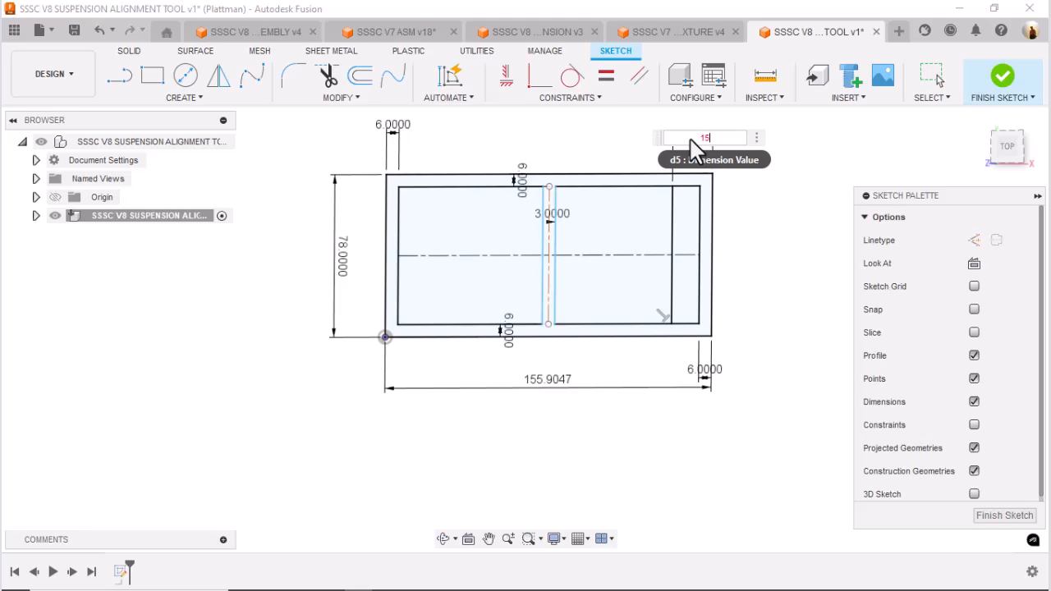
pyautogui.press('Return')
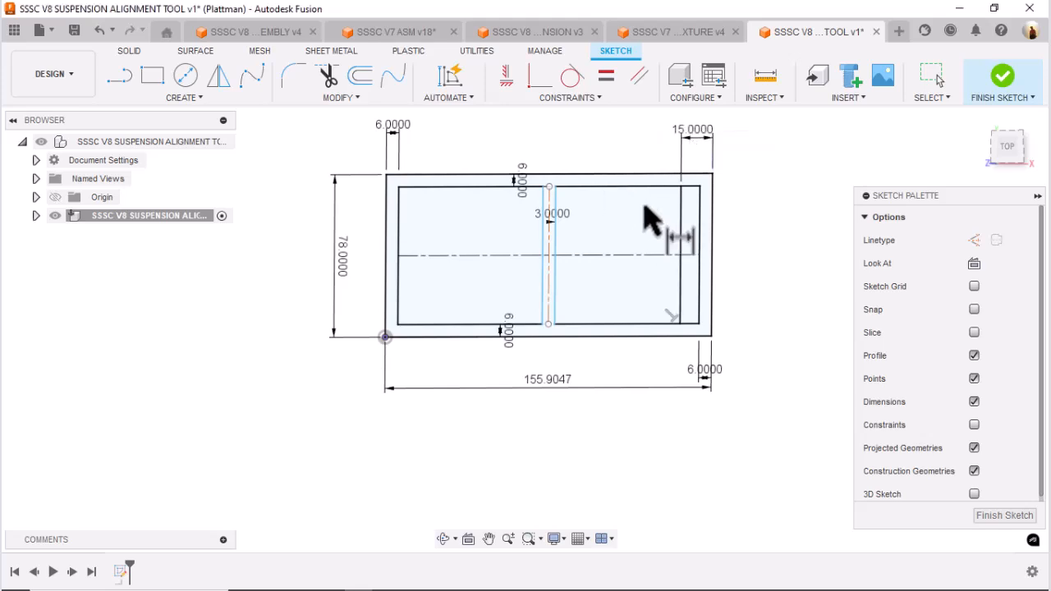
# On the V7 fixture, measure the distance between the large opening's end edge and the parallel short outer edge.
pyautogui.click(680, 36)
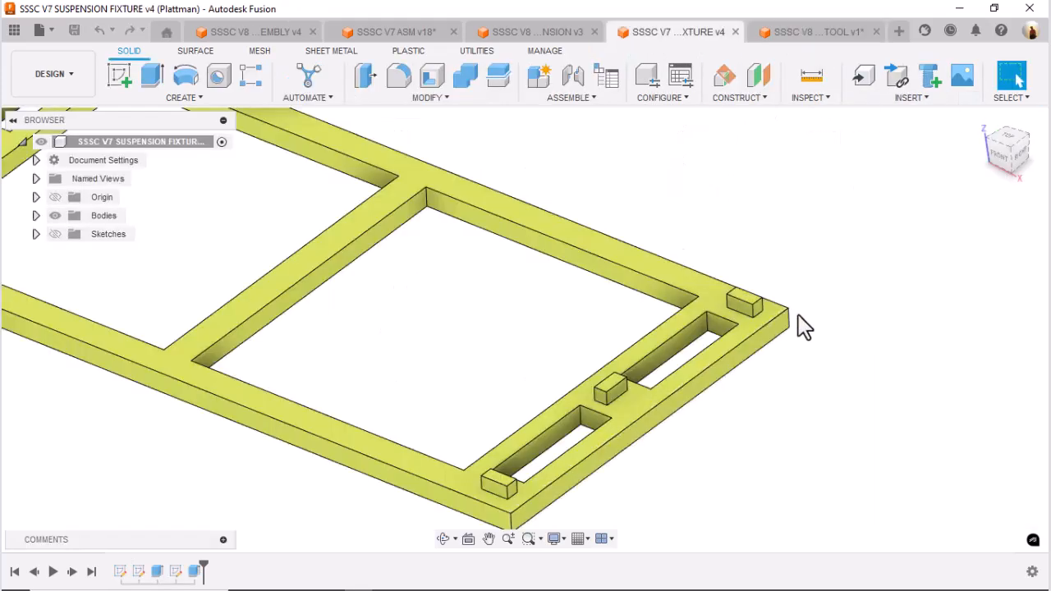
pyautogui.click(818, 84)
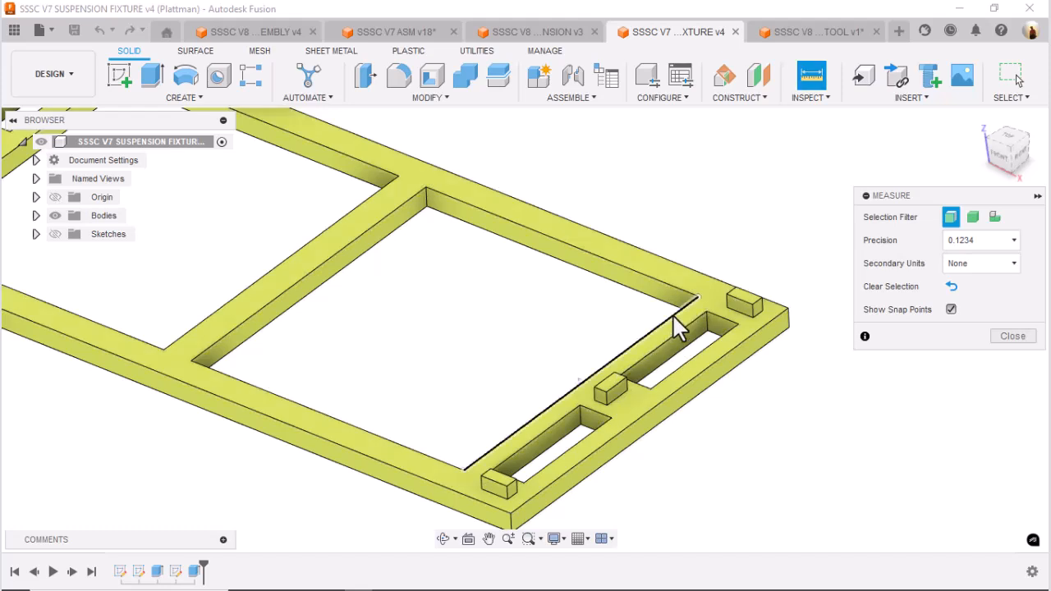
pyautogui.click(672, 315)
pyautogui.click(743, 353)
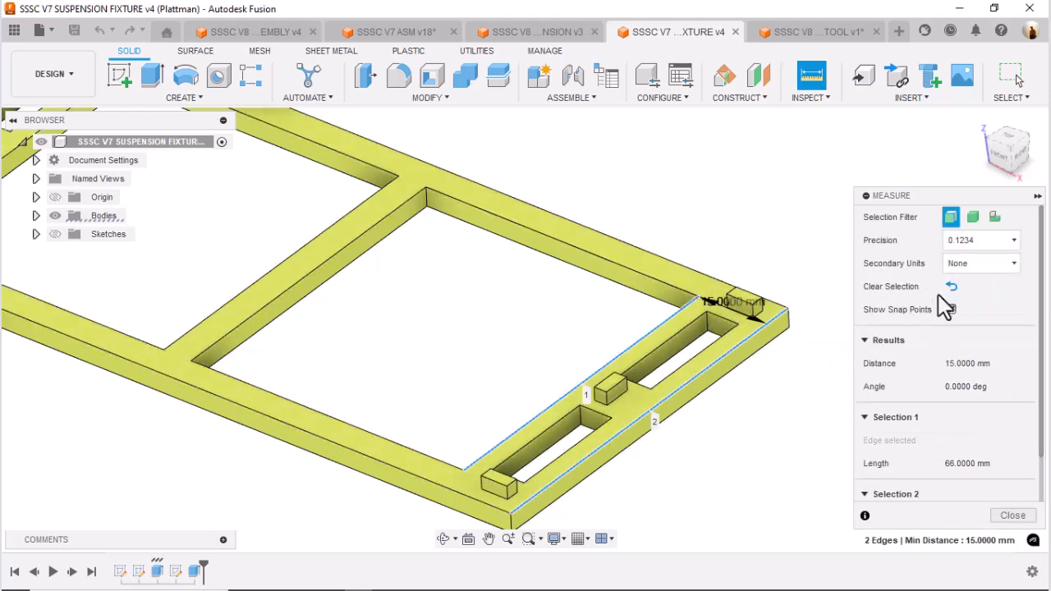
# Clear the measurement, measure from the large opening's end edge to the adjacent slot's edge, and return to the V8 sketch.
pyautogui.click(950, 287)
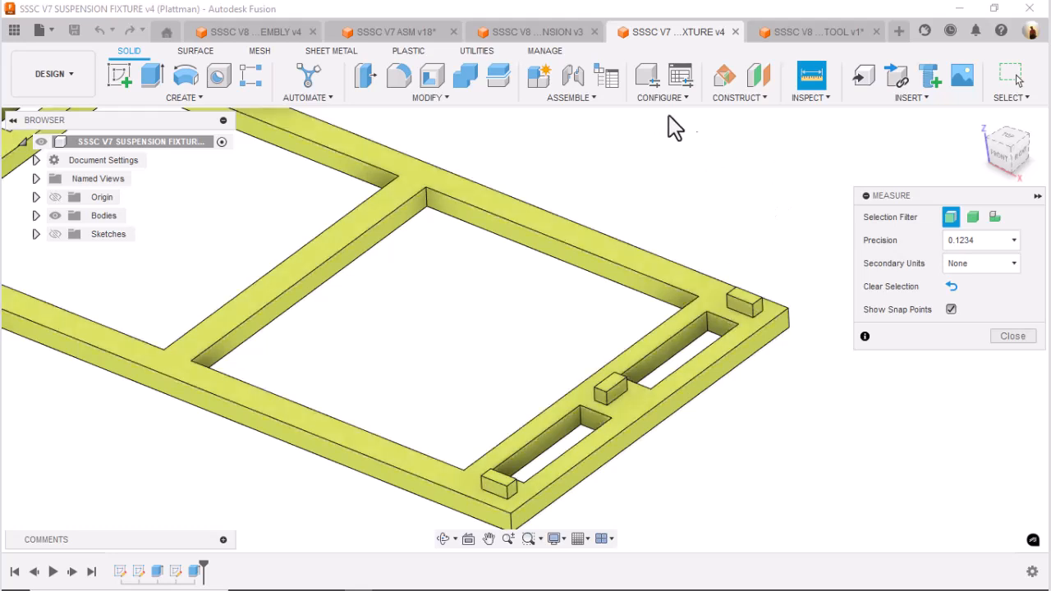
pyautogui.click(674, 315)
pyautogui.click(693, 324)
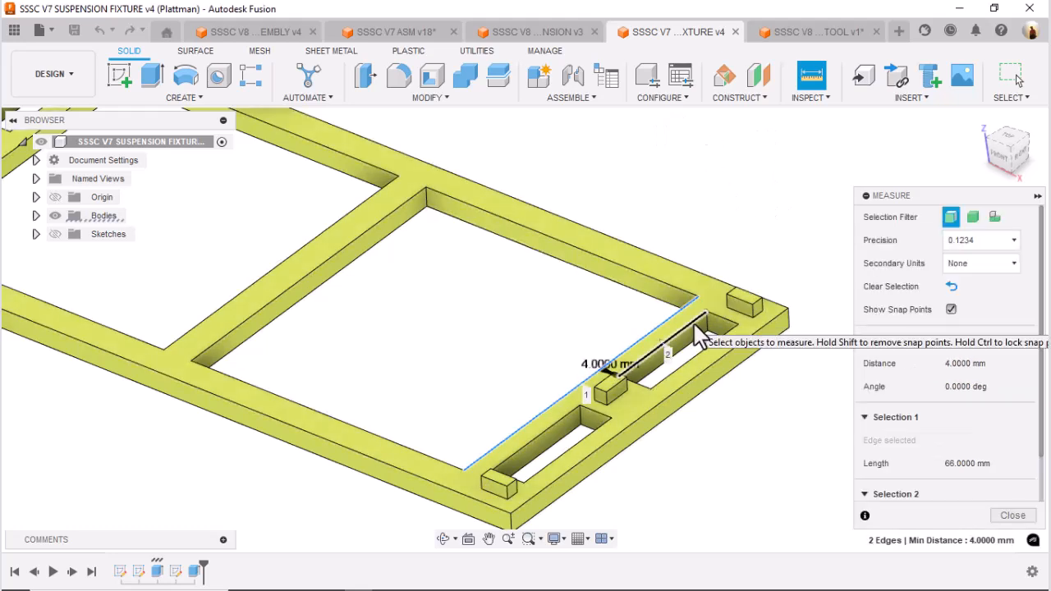
pyautogui.click(786, 33)
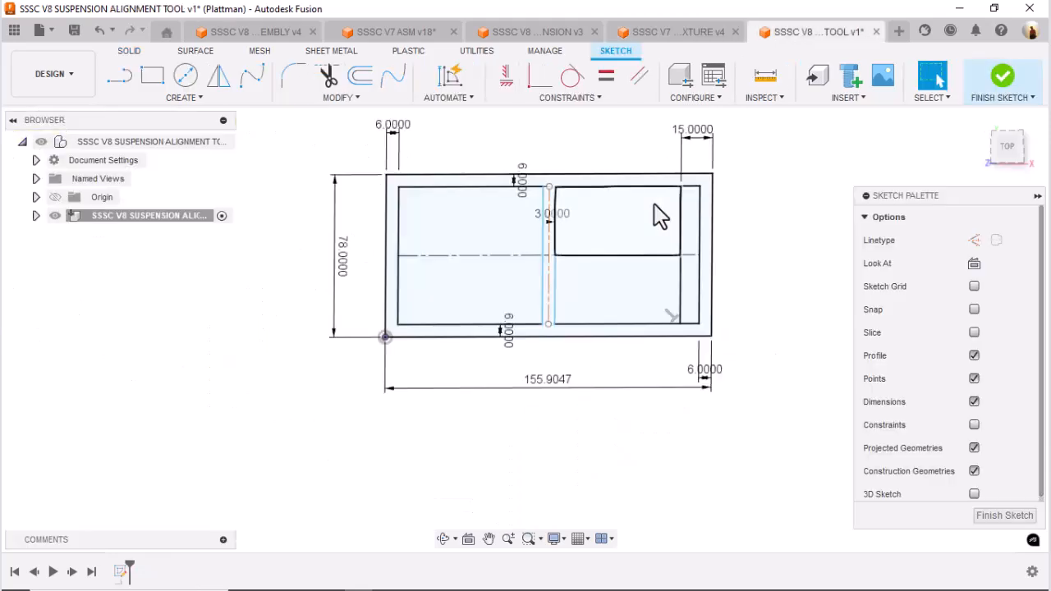
# Offset the vertical line near the inner rectangle's right end by 4 mm toward the outer right side.
pyautogui.click(359, 75)
pyautogui.moveTo(697, 184); pyautogui.dragTo(573, 283, button='middle')
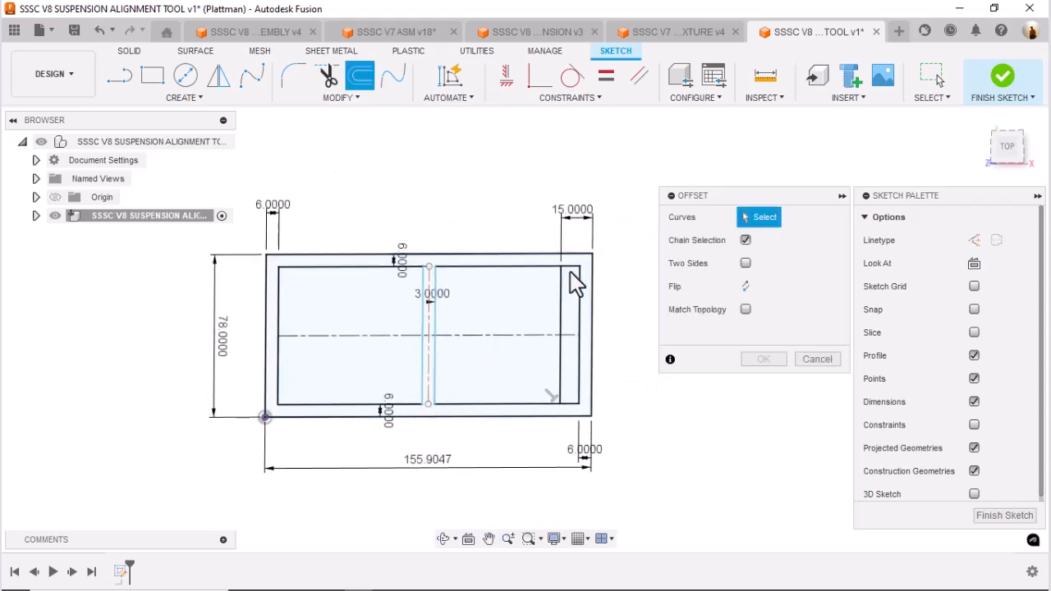
pyautogui.click(561, 284)
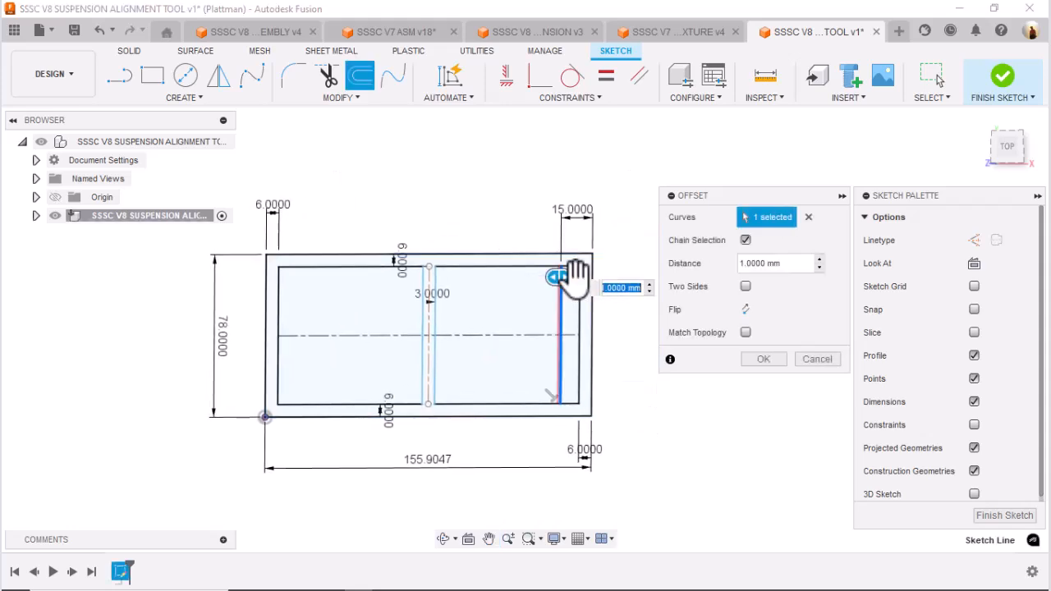
pyautogui.click(746, 310)
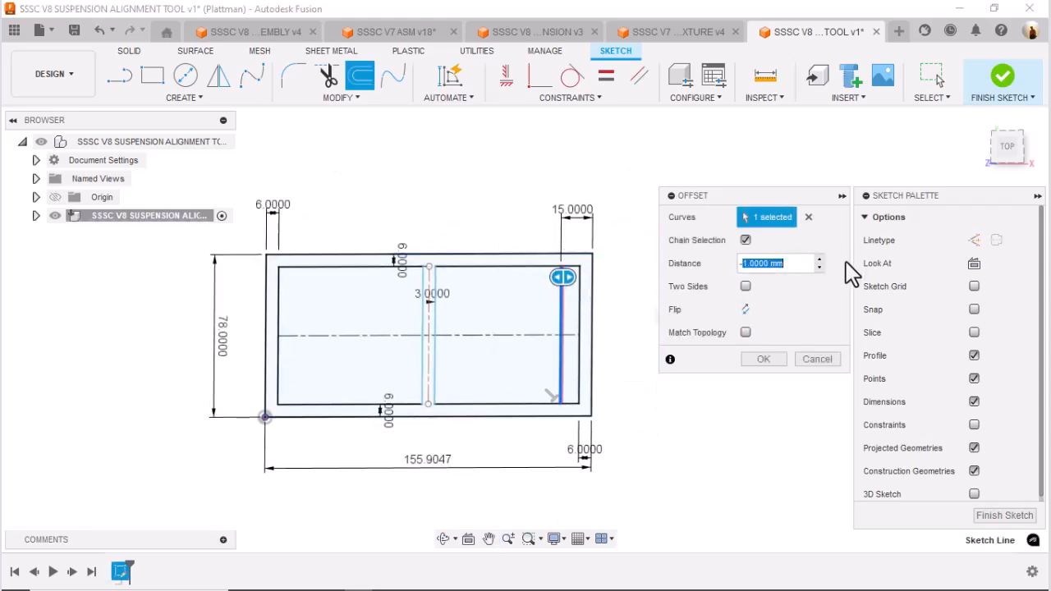
pyautogui.write('4')
pyautogui.press('Return')
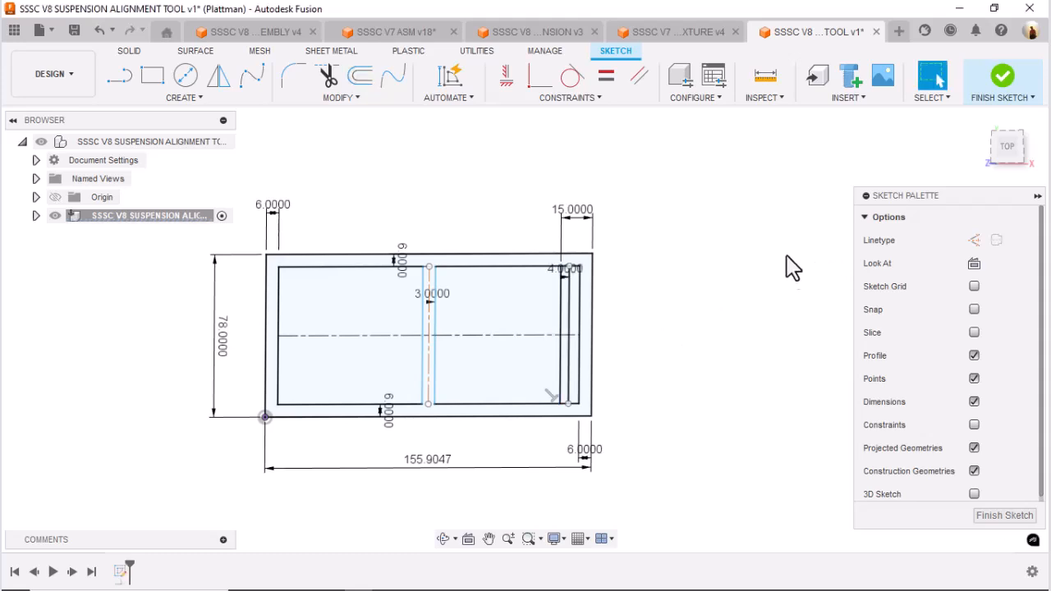
# On the V7 fixture, measure from the upper end slot's corner to the adjacent long outer edge in top view, and return to the V8 sketch.
pyautogui.scroll(3, 629, 283)
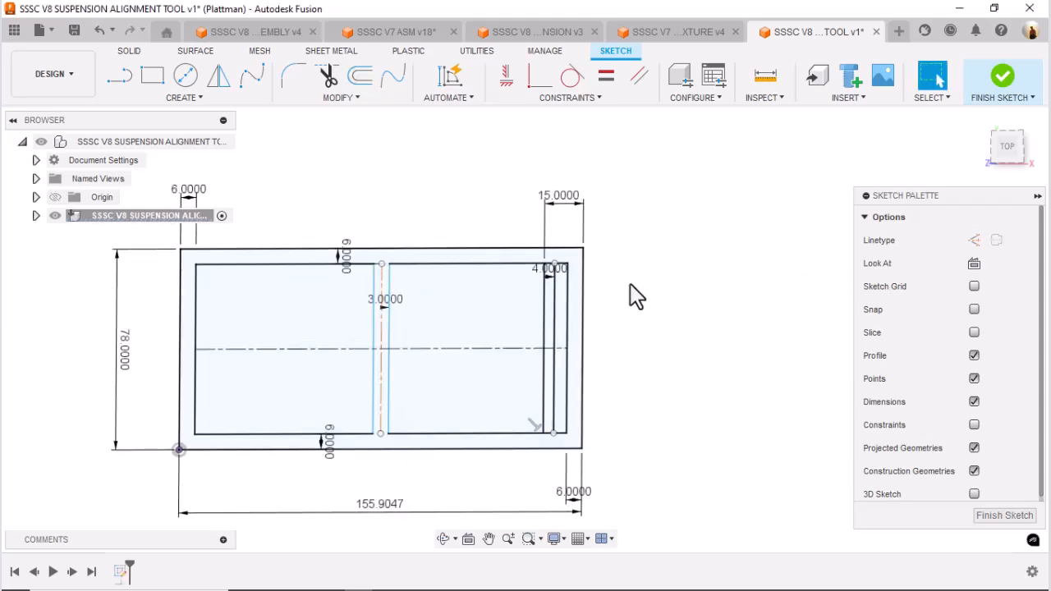
pyautogui.moveTo(630, 284); pyautogui.dragTo(633, 263, button='middle')
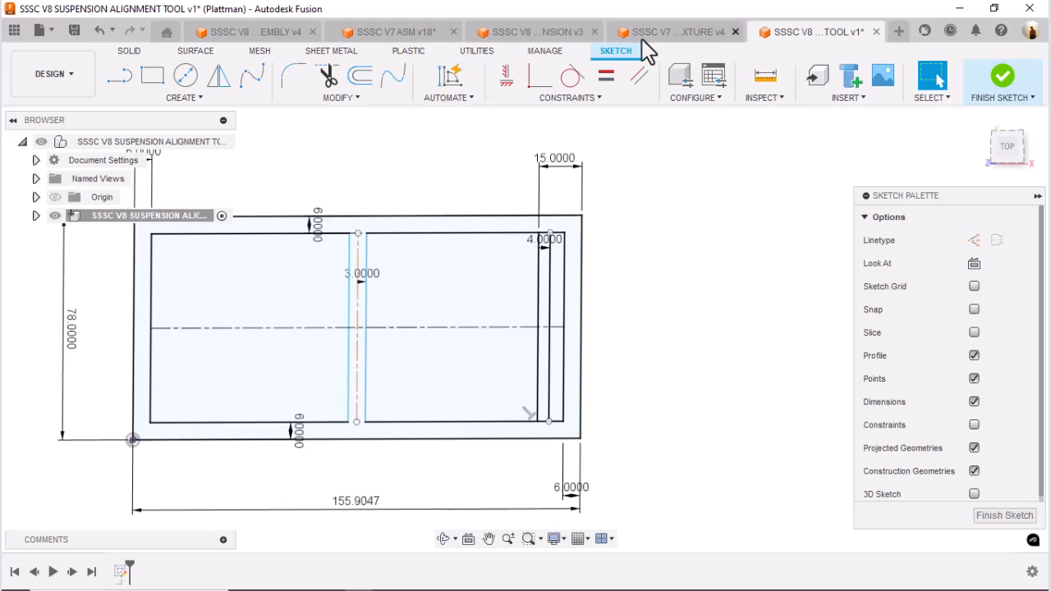
pyautogui.click(672, 35)
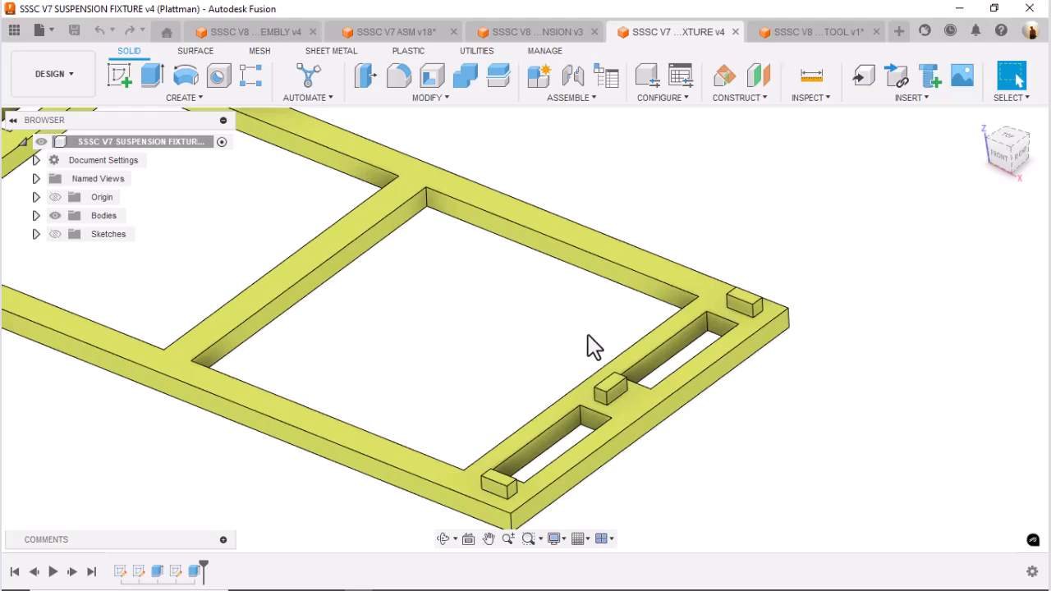
pyautogui.click(1006, 138)
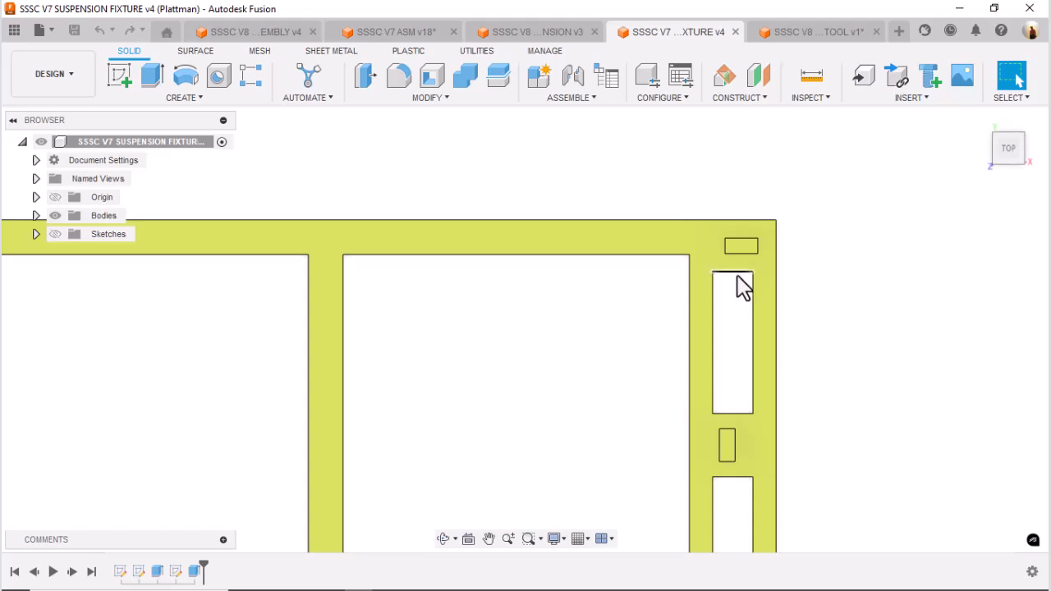
pyautogui.click(811, 78)
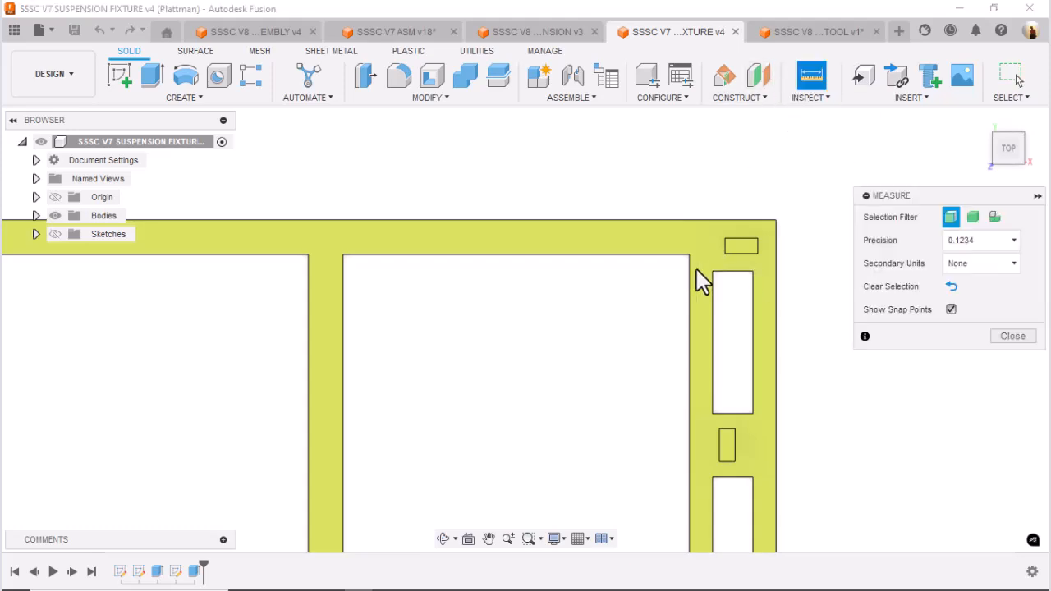
pyautogui.click(712, 271)
pyautogui.click(712, 220)
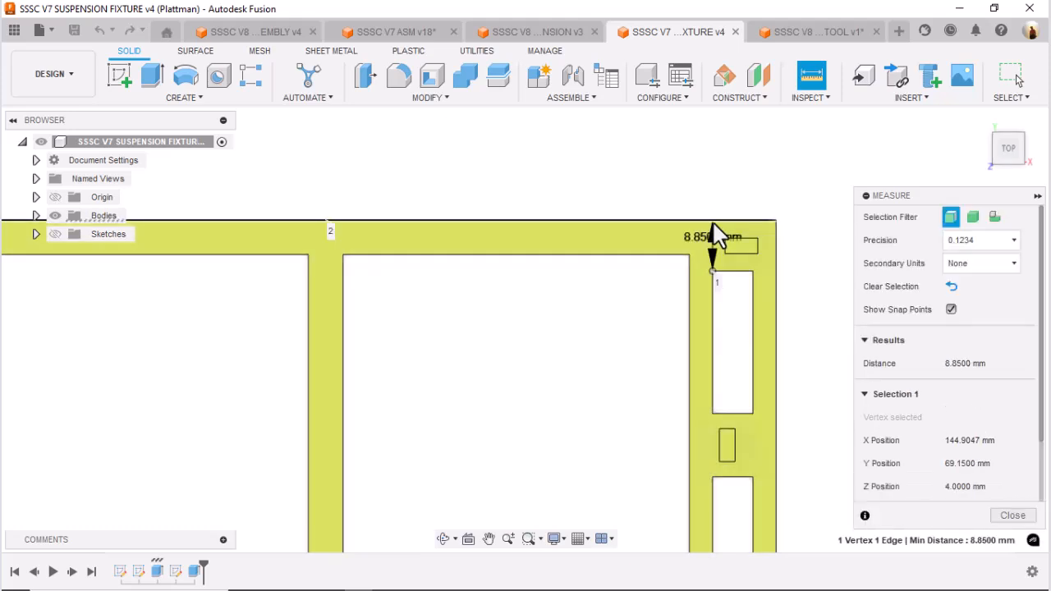
pyautogui.click(970, 364)
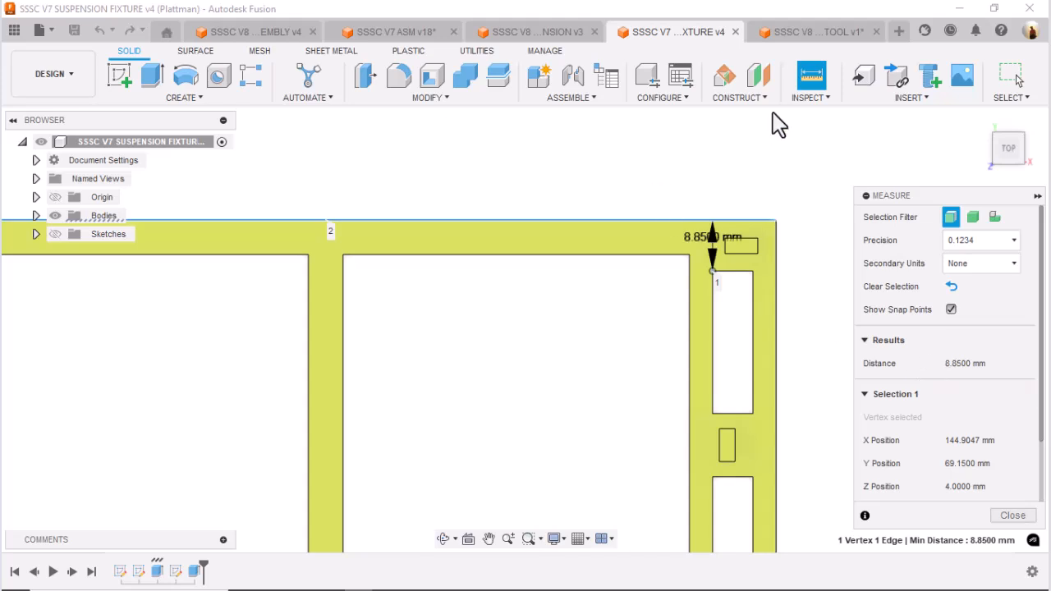
pyautogui.click(788, 33)
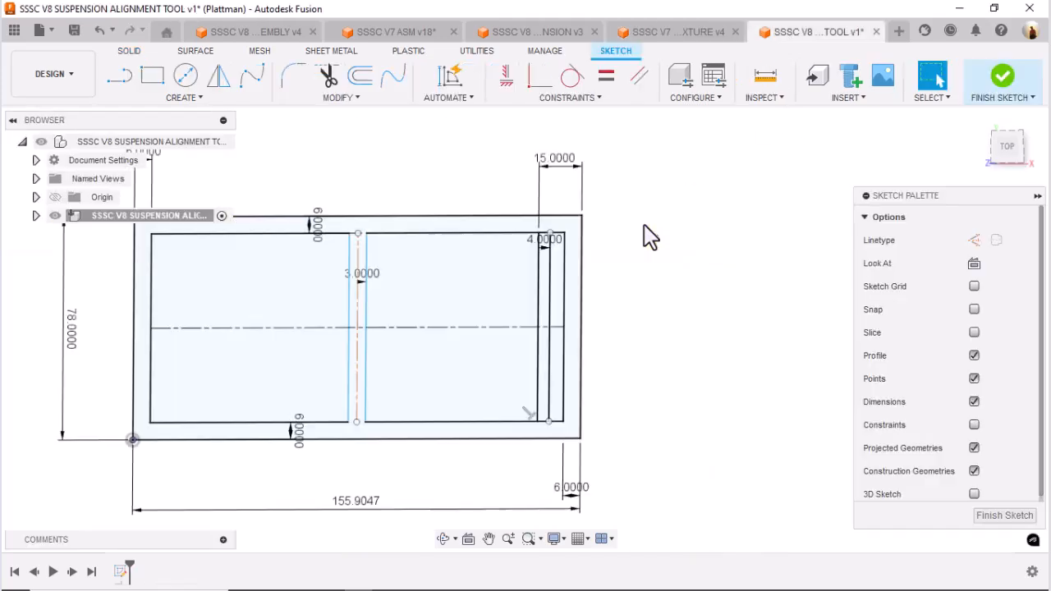
# Draw a short horizontal line from the offset line to the inner rectangle's right side, near its upper corner.
pyautogui.click(123, 78)
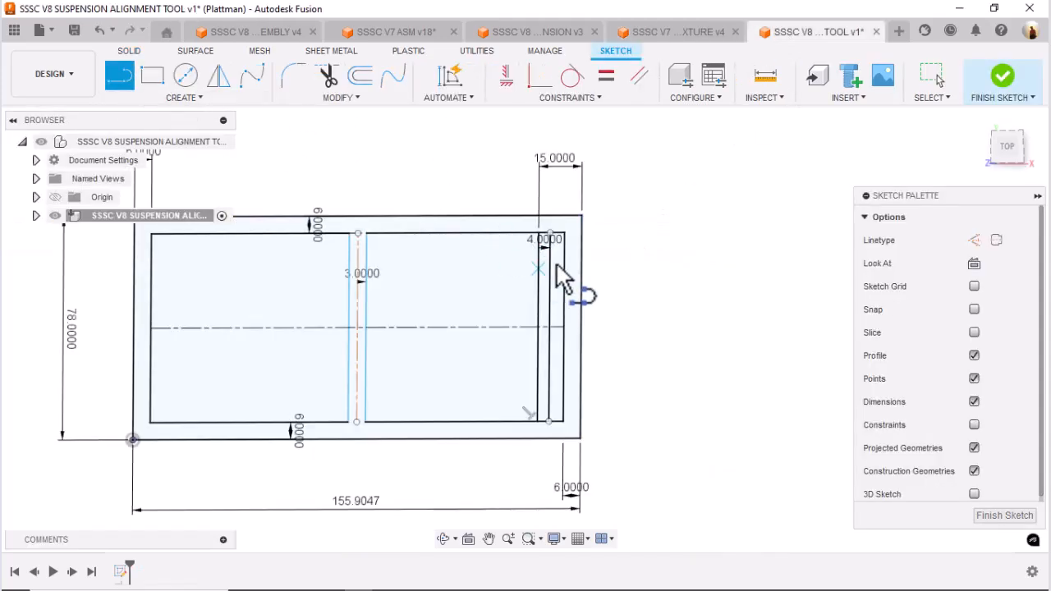
pyautogui.click(556, 262)
pyautogui.click(565, 253)
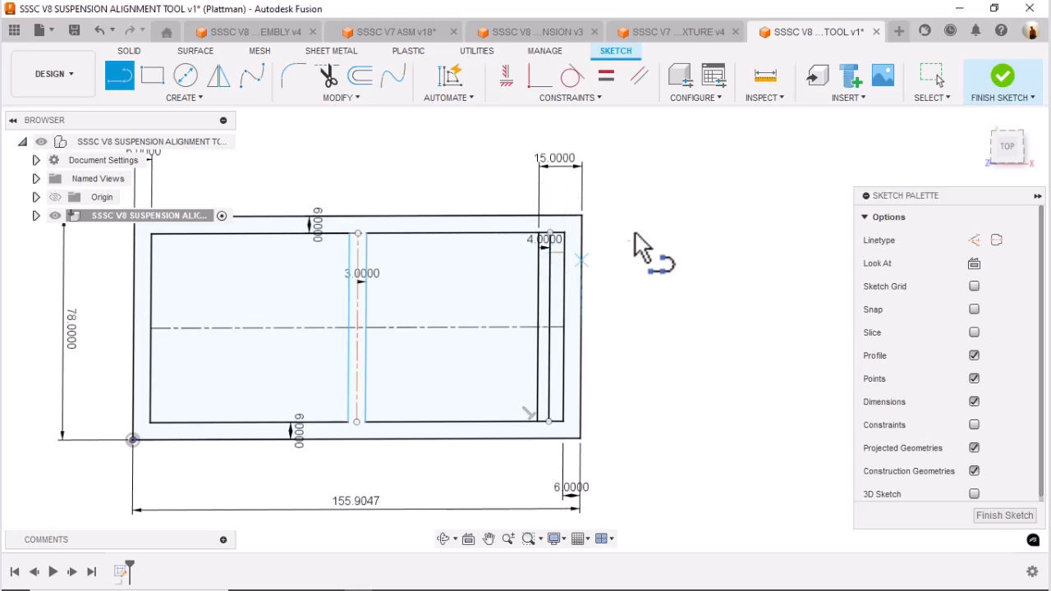
# Try to dimension the short horizontal line 8.85 mm from the outer rectangle's top edge.
pyautogui.scroll(1, 629, 227)
pyautogui.press('d')
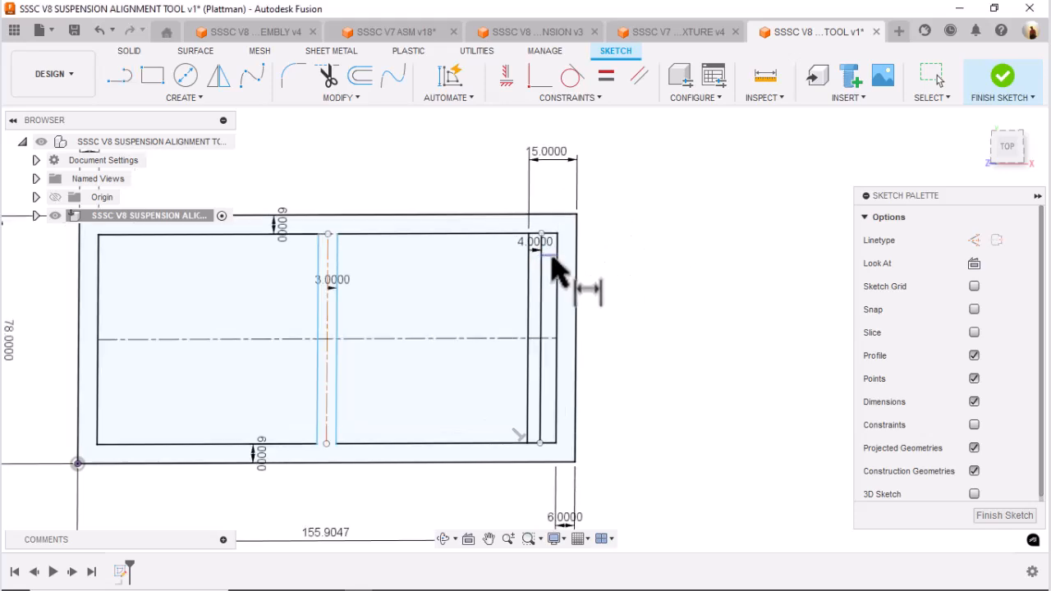
pyautogui.click(548, 253)
pyautogui.click(569, 216)
pyautogui.click(641, 238)
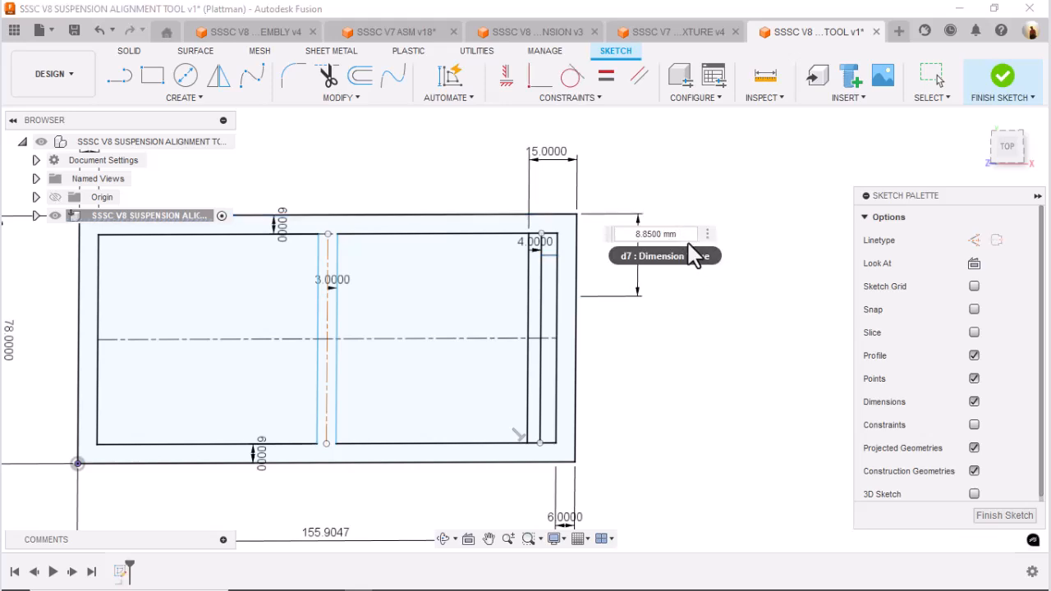
pyautogui.press('Return')
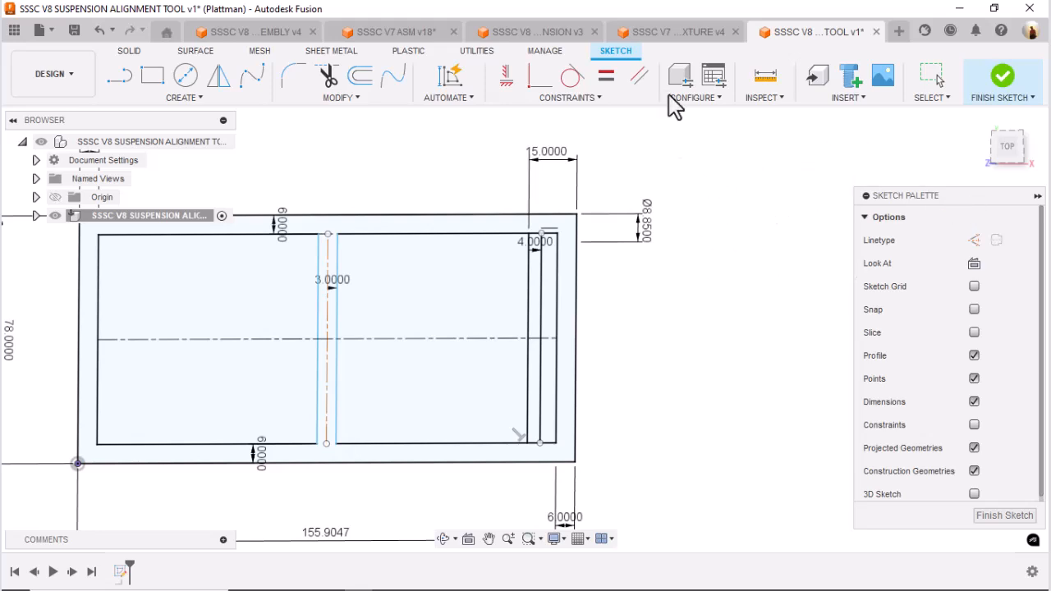
# On the V7 fixture, measure the slot corner's distance to the long outer edge again, and go back to the V8 sketch.
pyautogui.click(661, 33)
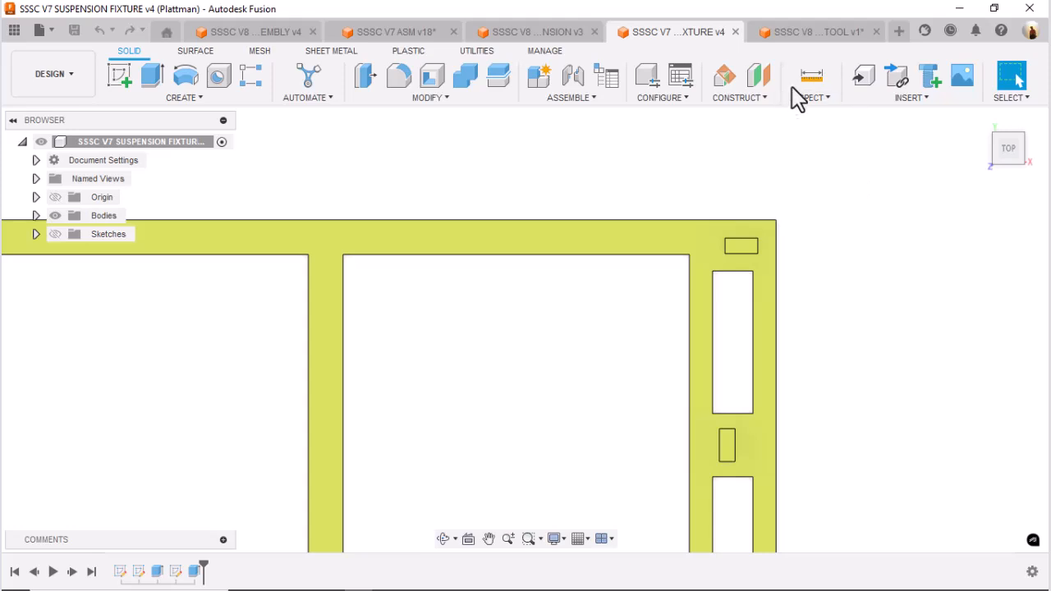
pyautogui.click(811, 76)
pyautogui.click(713, 271)
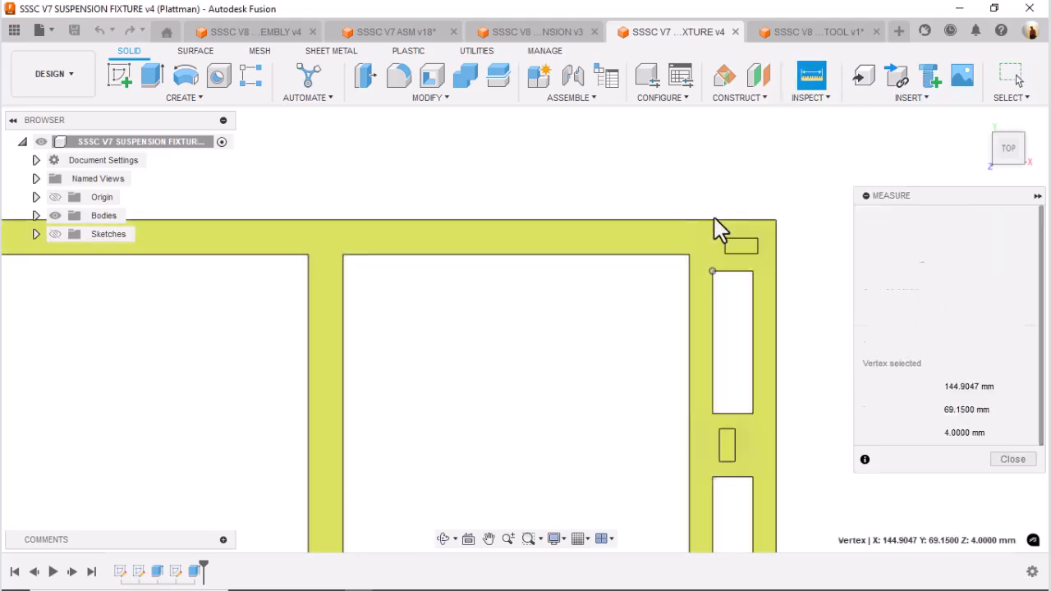
pyautogui.click(724, 222)
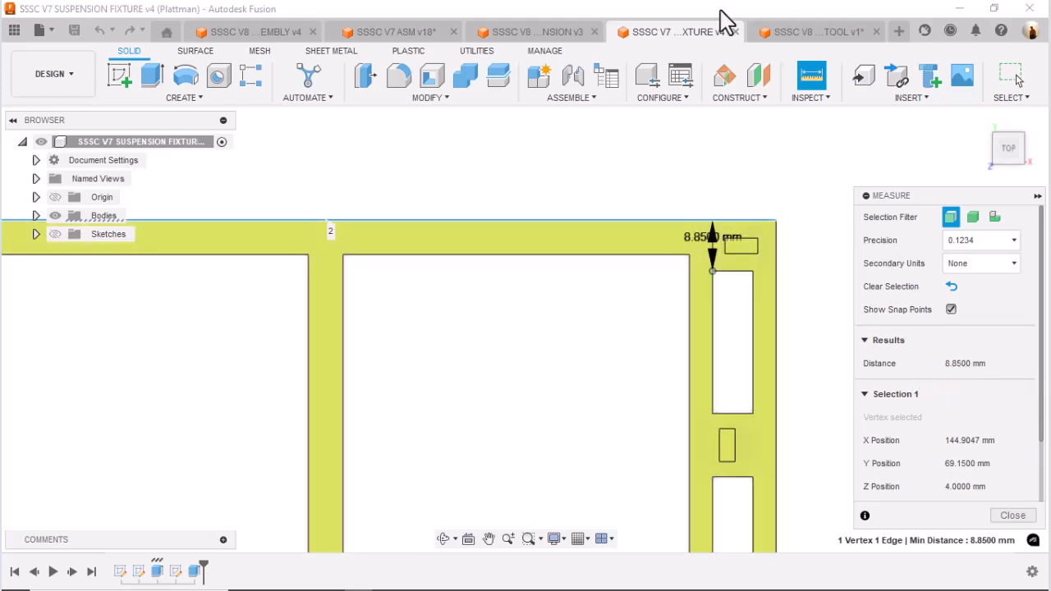
pyautogui.click(821, 32)
# Undo the last dimension value and change the short horizontal line from a centerline to a normal line.
pyautogui.scroll(5, 603, 234)
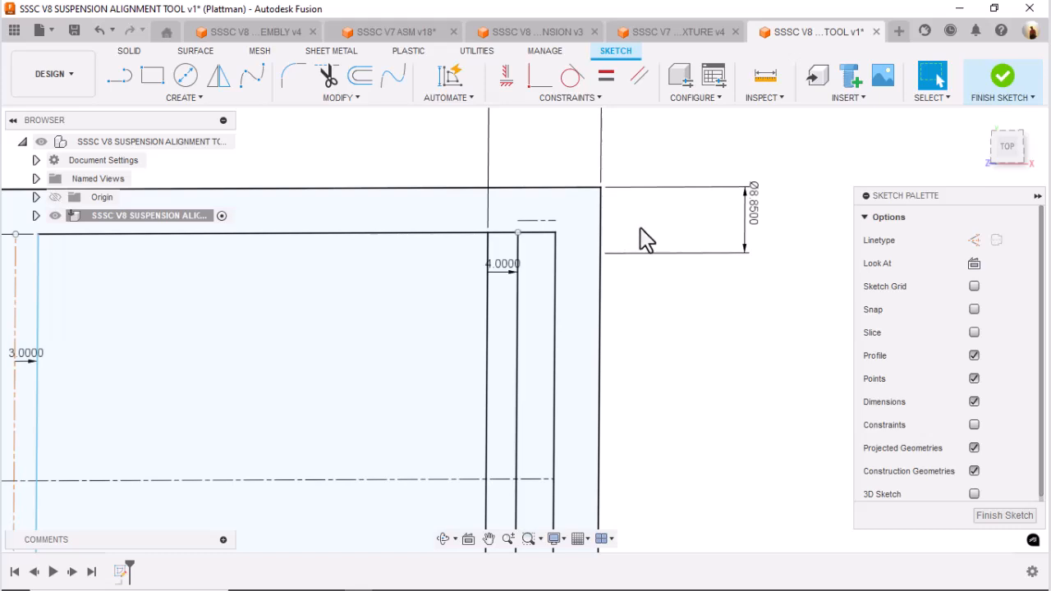
pyautogui.hotkey('ctrl', 'z')
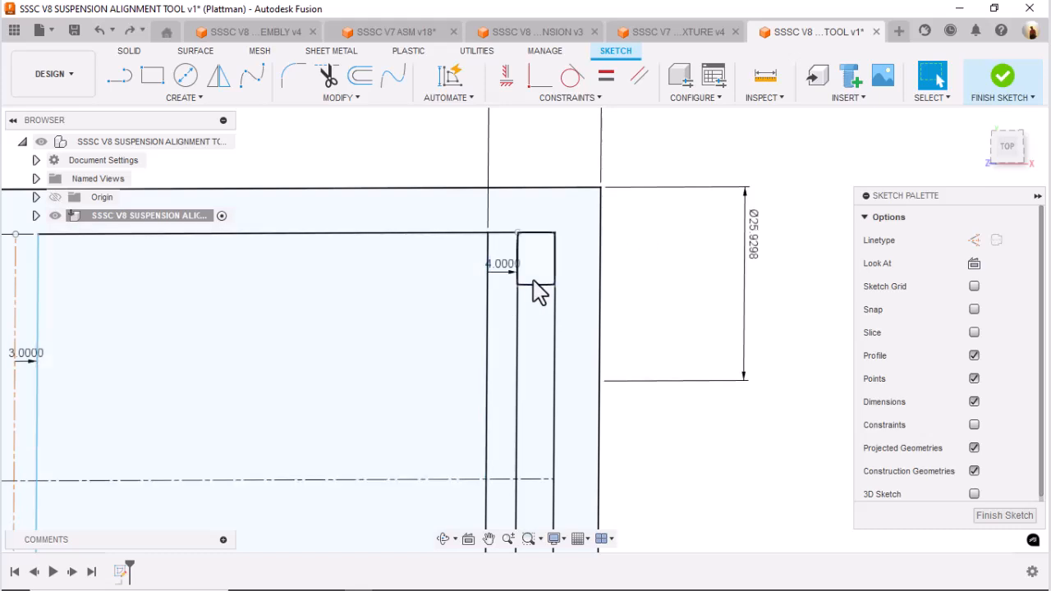
pyautogui.click(534, 285)
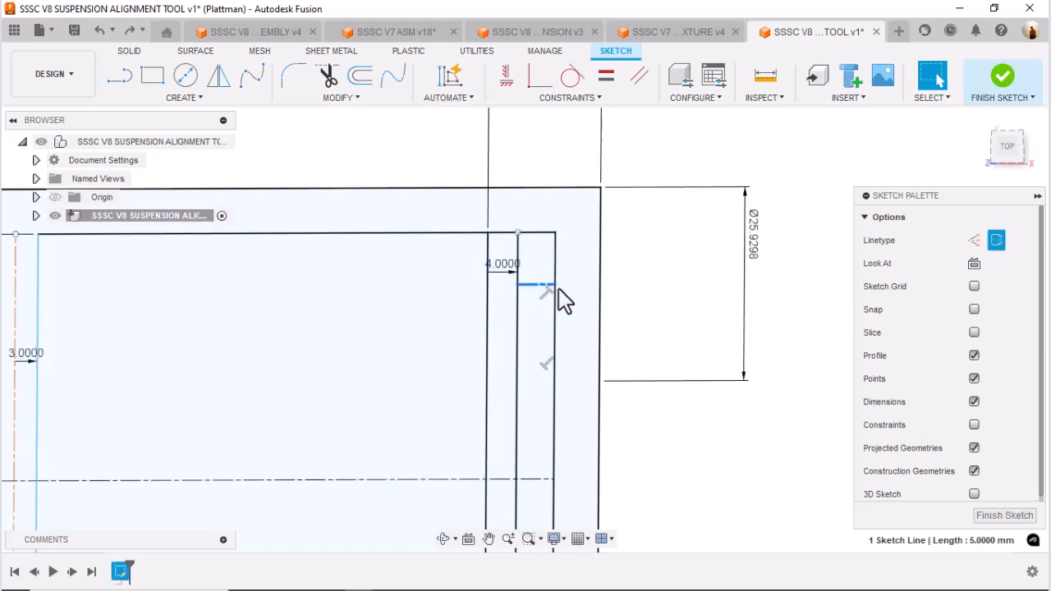
pyautogui.click(996, 240)
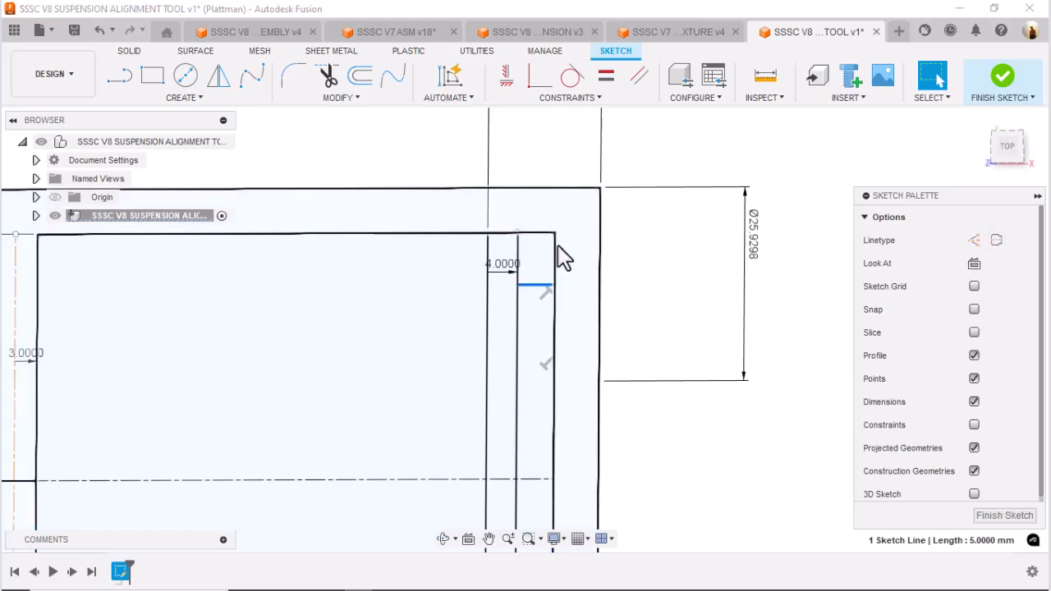
pyautogui.press('d')
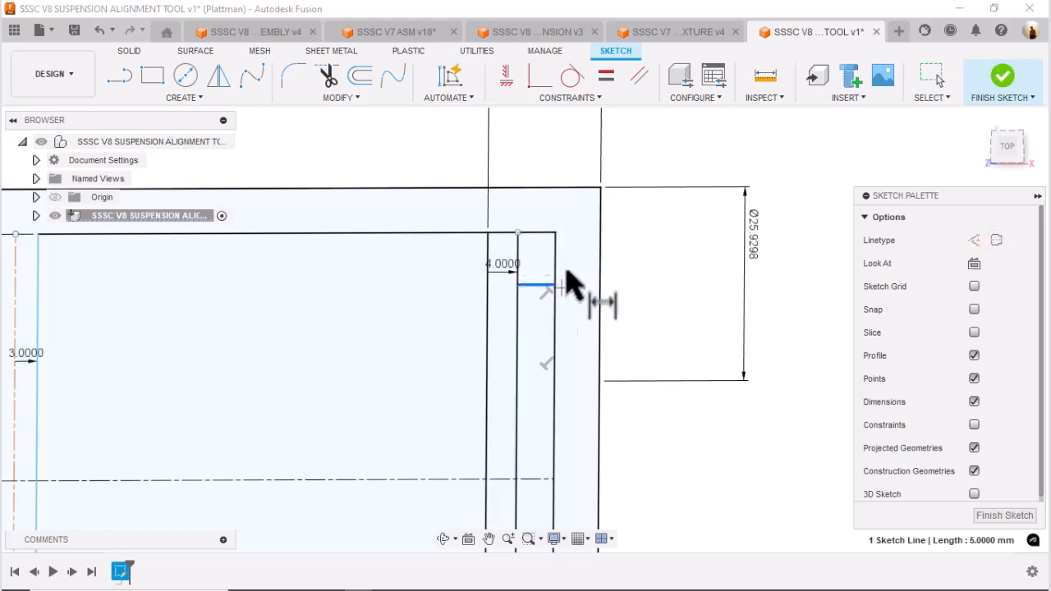
pyautogui.click(546, 192)
pyautogui.click(681, 244)
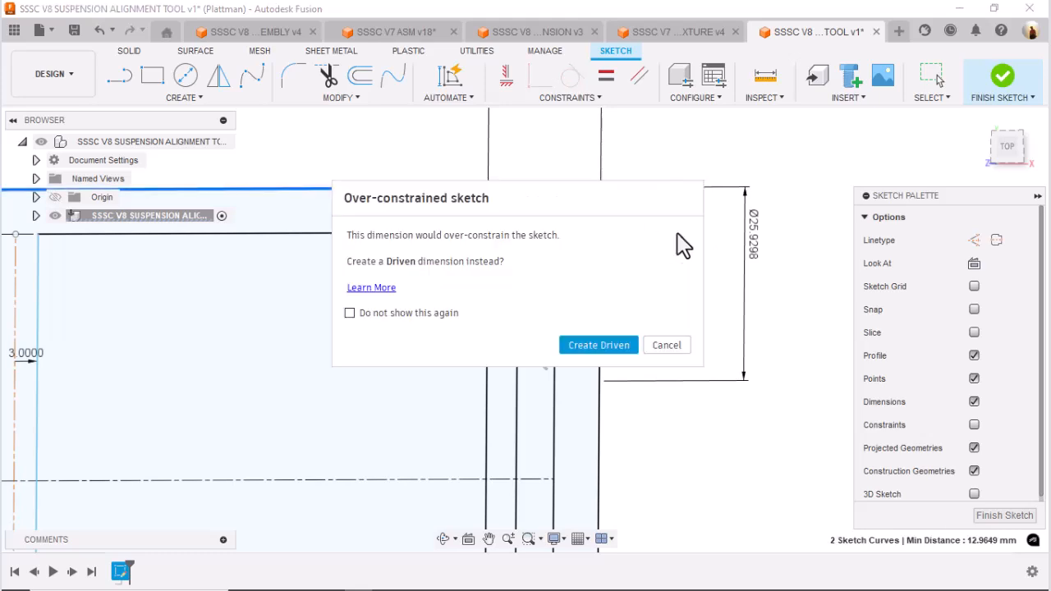
pyautogui.click(667, 346)
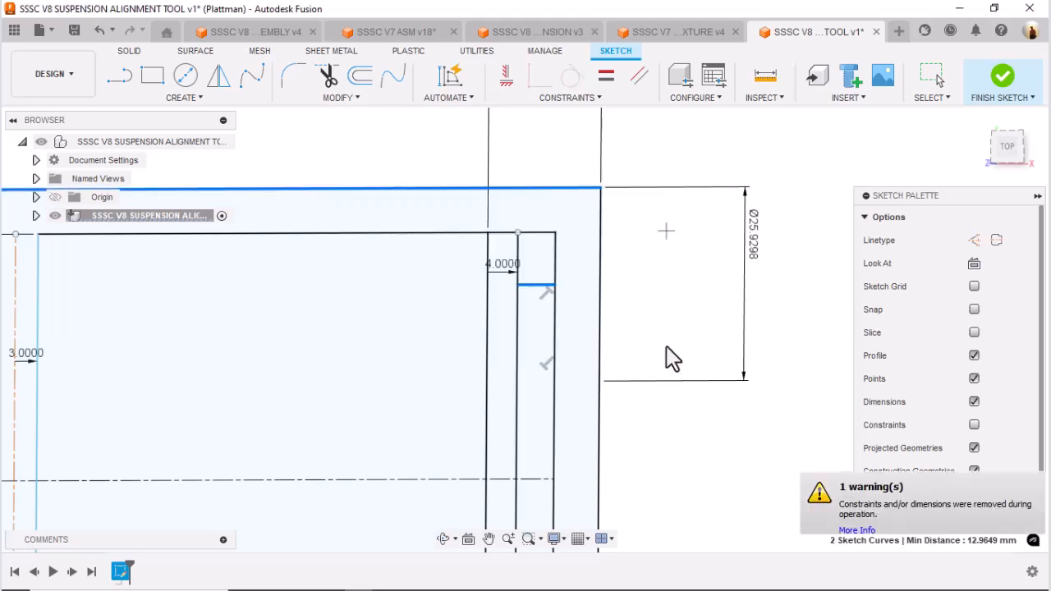
# Delete the short line's diameter dimension and dimension the line 8.85 mm from the outer rectangle's top edge.
pyautogui.click(757, 230)
pyautogui.press('Delete')
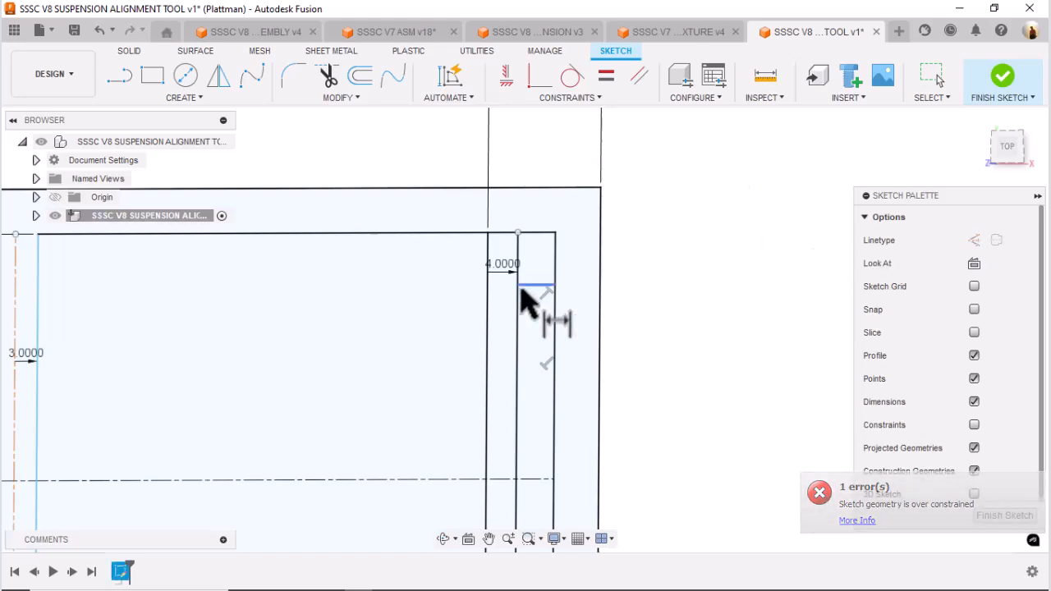
pyautogui.click(541, 286)
pyautogui.click(536, 190)
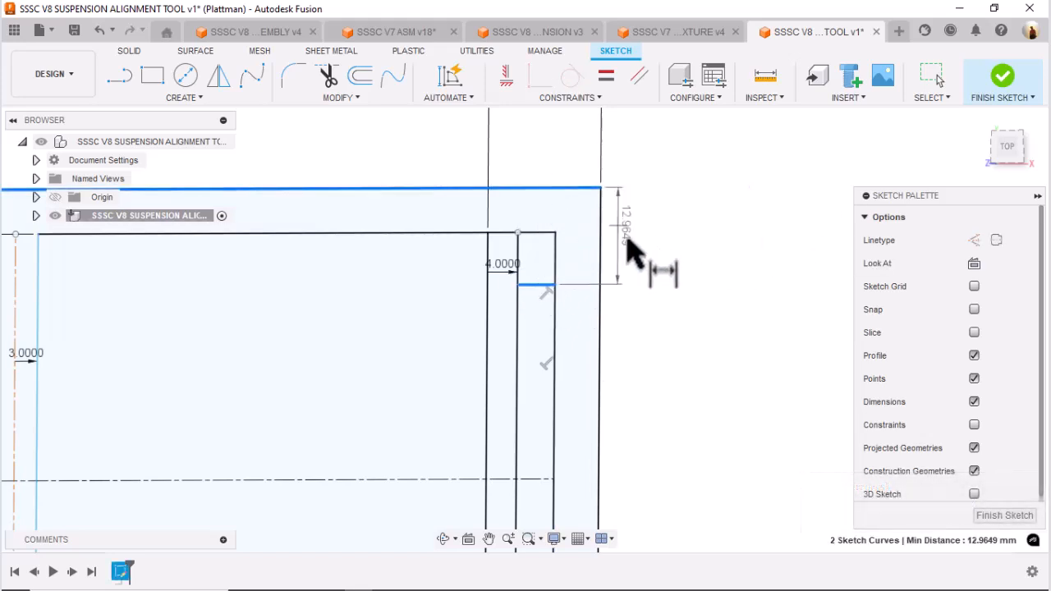
pyautogui.click(655, 242)
pyautogui.write('8.5')
pyautogui.press('Return')
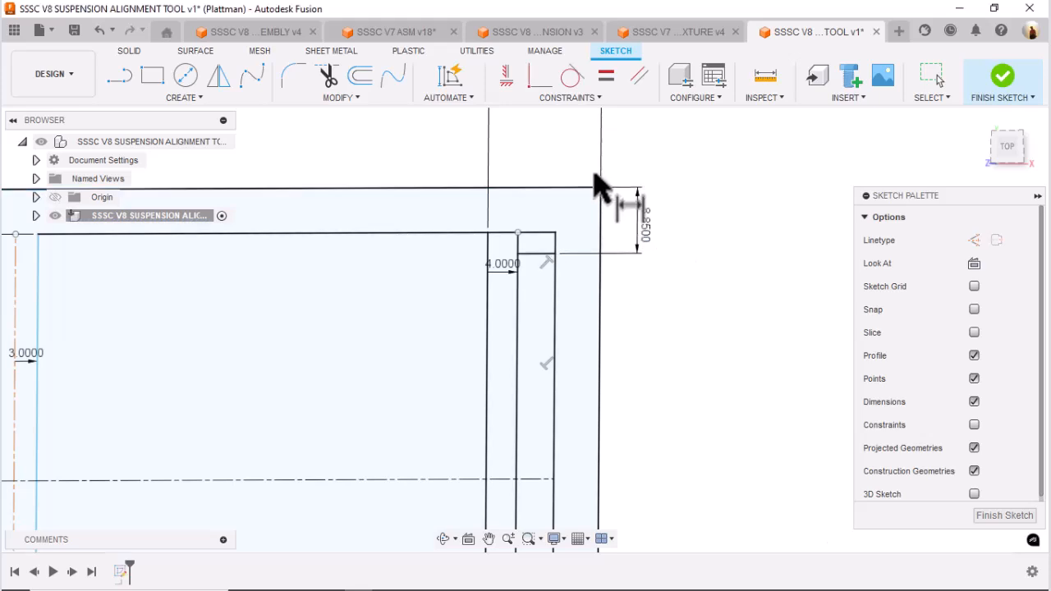
# Trim the surplus inner rectangle and offset line segments above the short line, leaving a separate narrow slot corner.
pyautogui.scroll(-1, 710, 230)
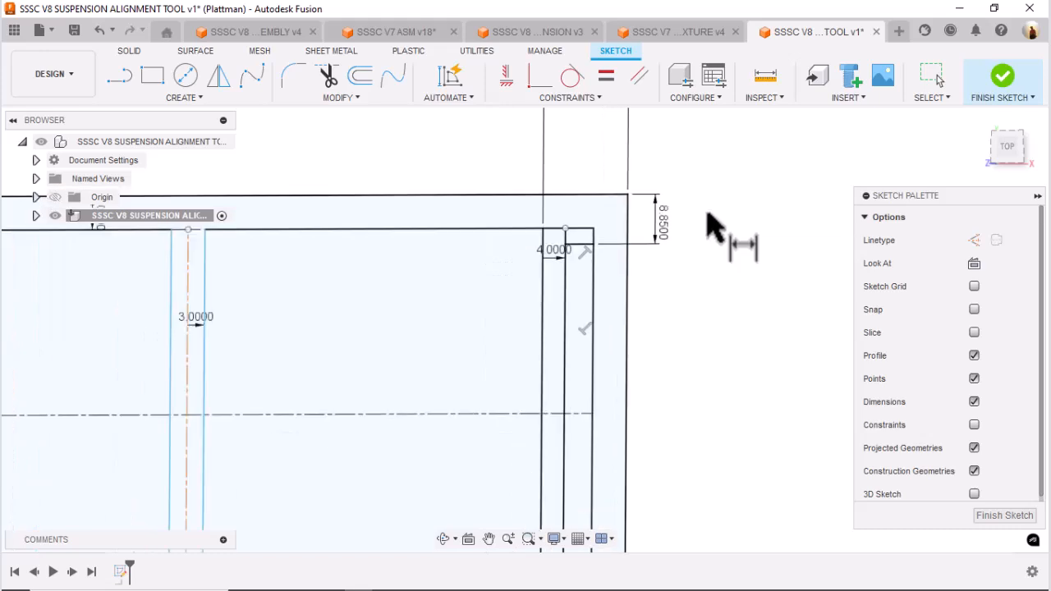
pyautogui.press('t')
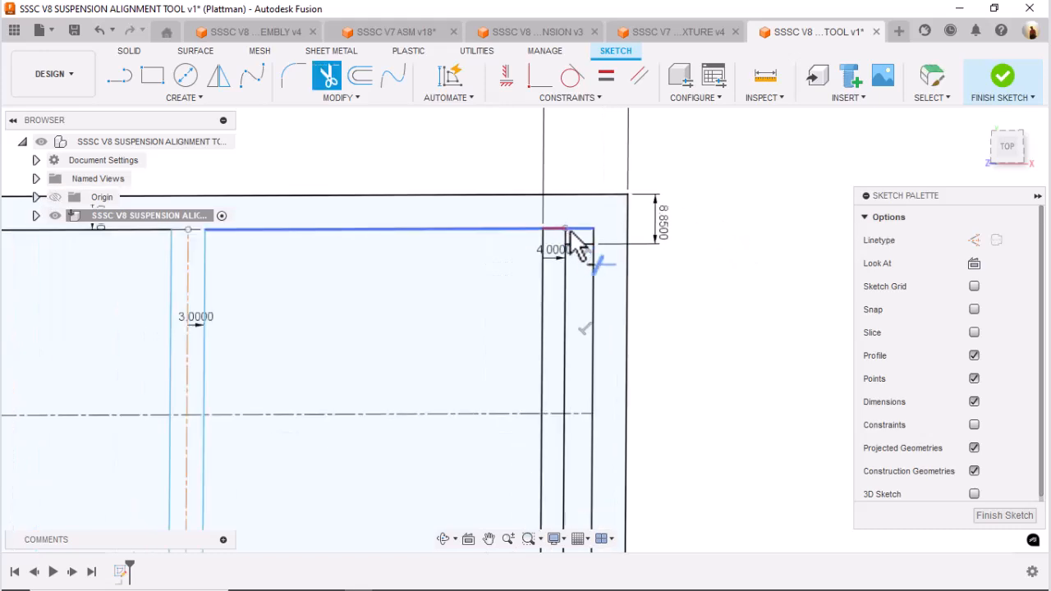
pyautogui.click(568, 232)
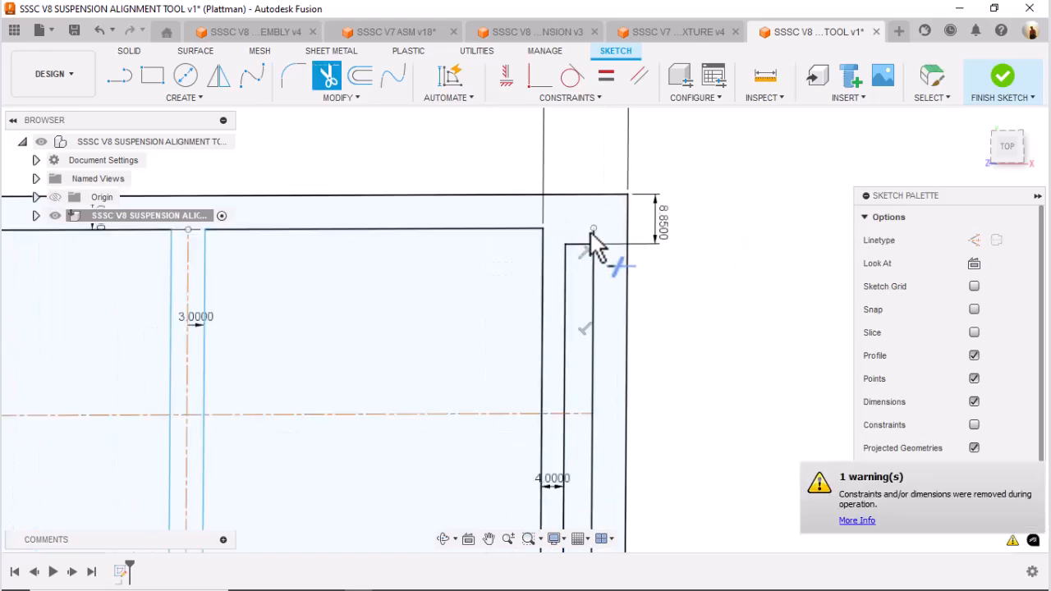
pyautogui.click(593, 232)
# Mirror the narrow slot's short top line about the frame's horizontal centerline.
pyautogui.scroll(-3, 584, 267)
pyautogui.moveTo(584, 263); pyautogui.dragTo(584, 217, button='middle')
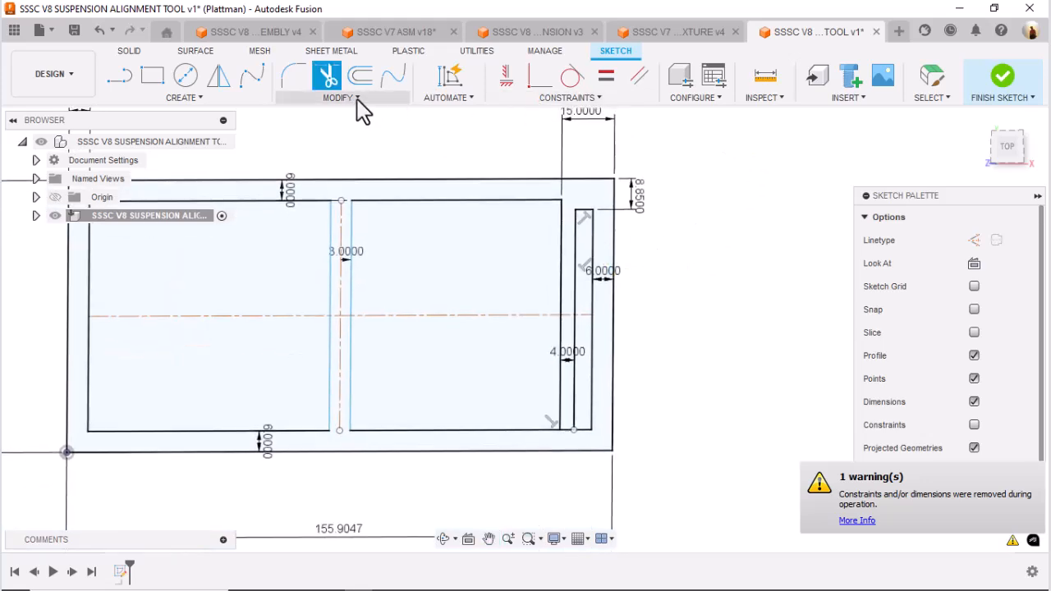
pyautogui.click(219, 77)
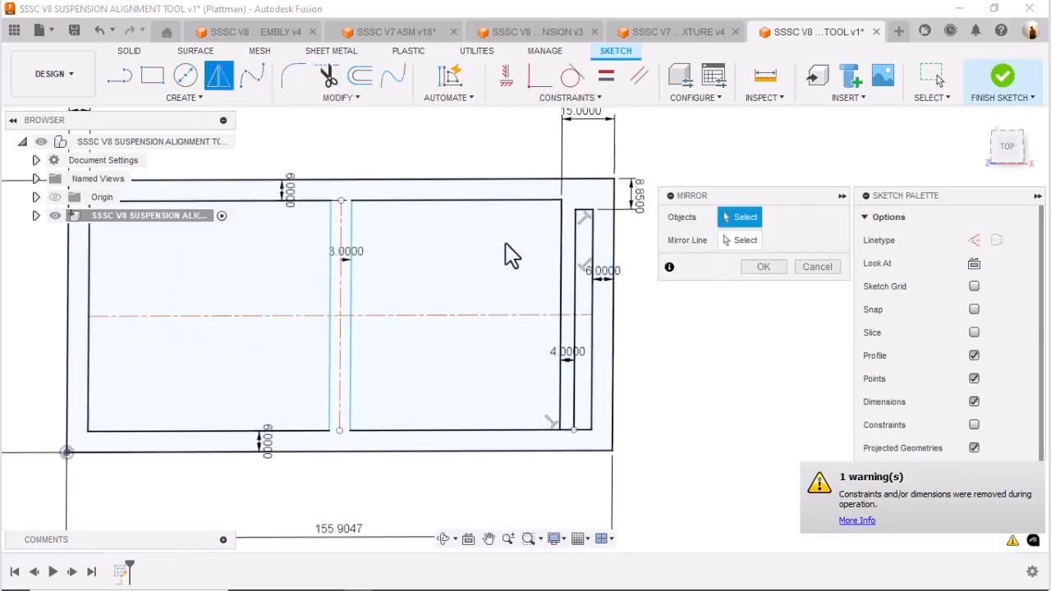
pyautogui.click(586, 212)
pyautogui.click(724, 240)
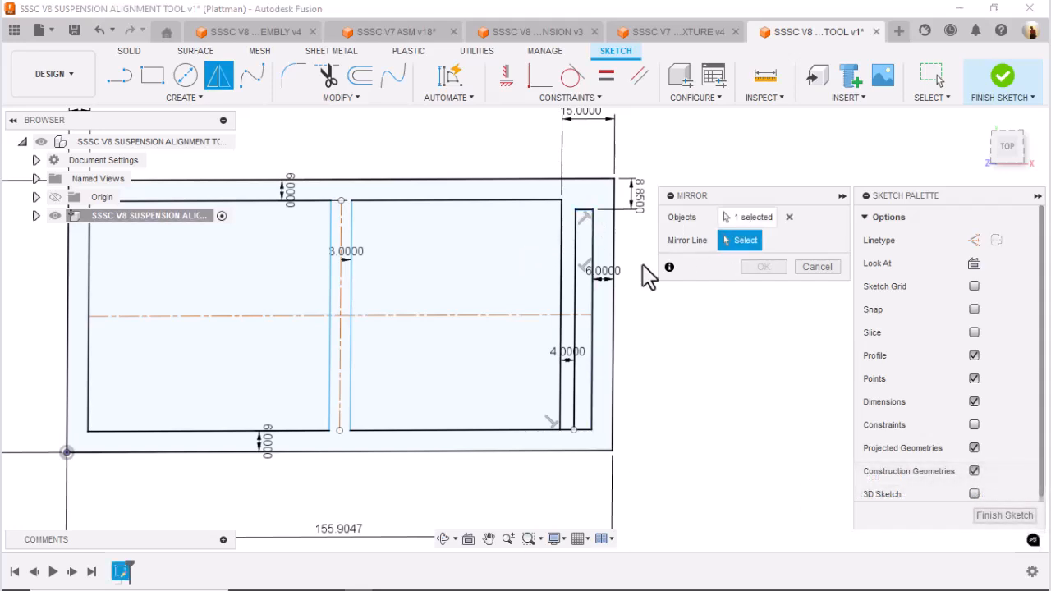
pyautogui.click(584, 320)
pyautogui.click(762, 266)
# Trim the surplus line segments below the mirrored short line, leaving a closed narrow slot separate from the inner rectangle.
pyautogui.scroll(5, 575, 422)
pyautogui.press('t')
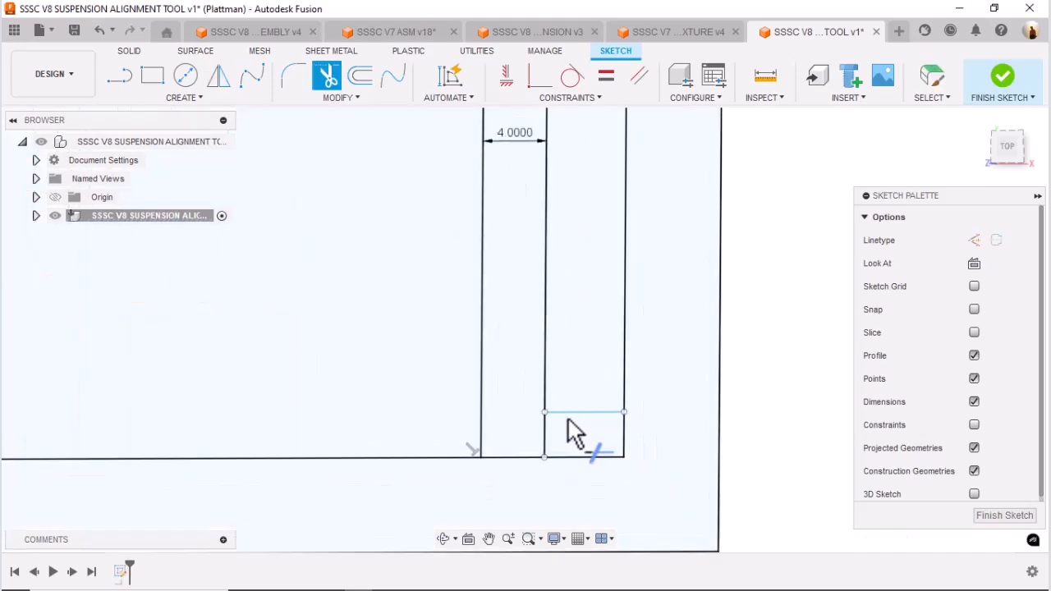
pyautogui.click(545, 431)
pyautogui.click(577, 459)
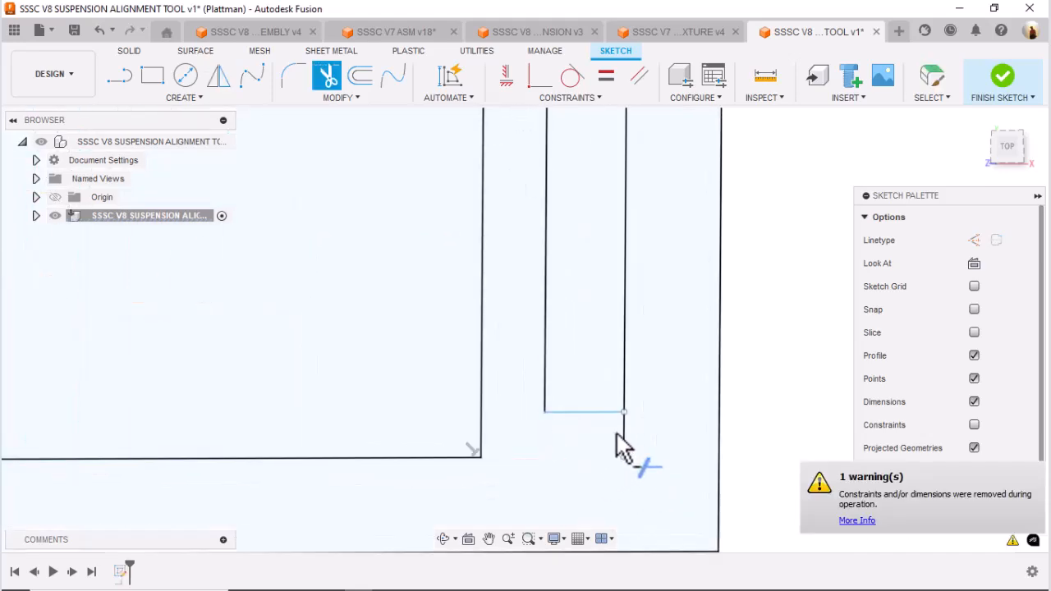
pyautogui.click(622, 430)
pyautogui.scroll(-6, 602, 432)
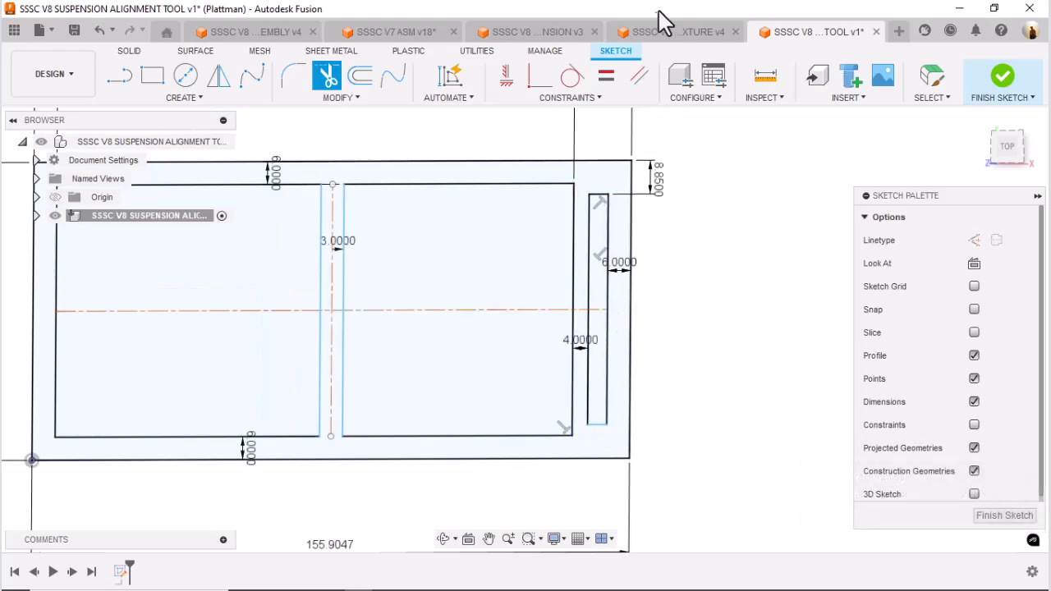
# On the V7 fixture, measure the upper end slot's length between its two outer-side corners, and return to the V8 sketch.
pyautogui.click(669, 31)
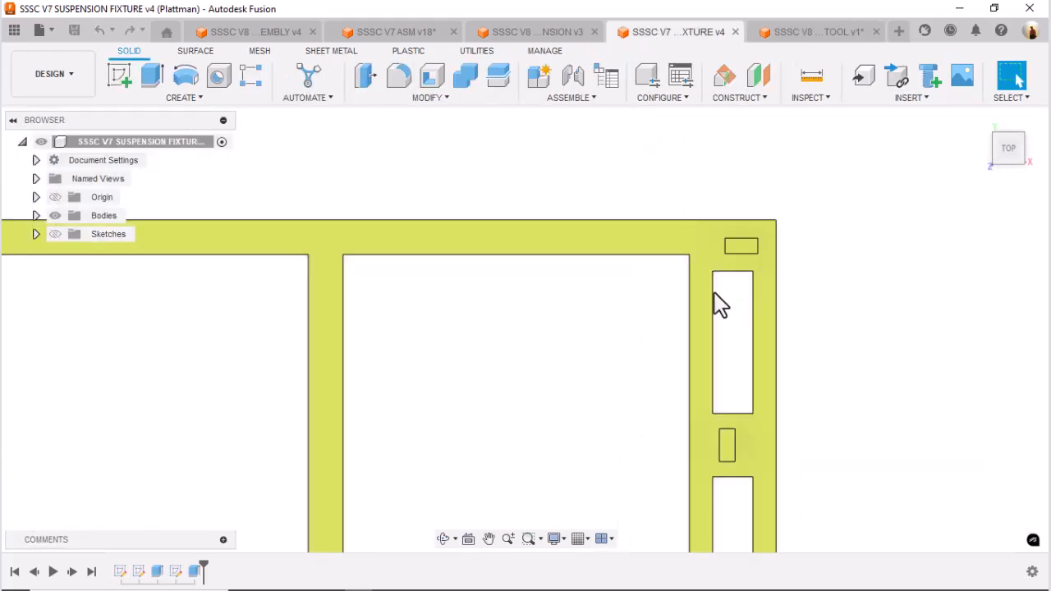
pyautogui.scroll(2, 788, 332)
pyautogui.moveTo(788, 336)
pyautogui.mouseDown(button='middle')
pyautogui.moveTo(764, 176)
pyautogui.moveTo(755, 228)
pyautogui.mouseUp(button='middle')
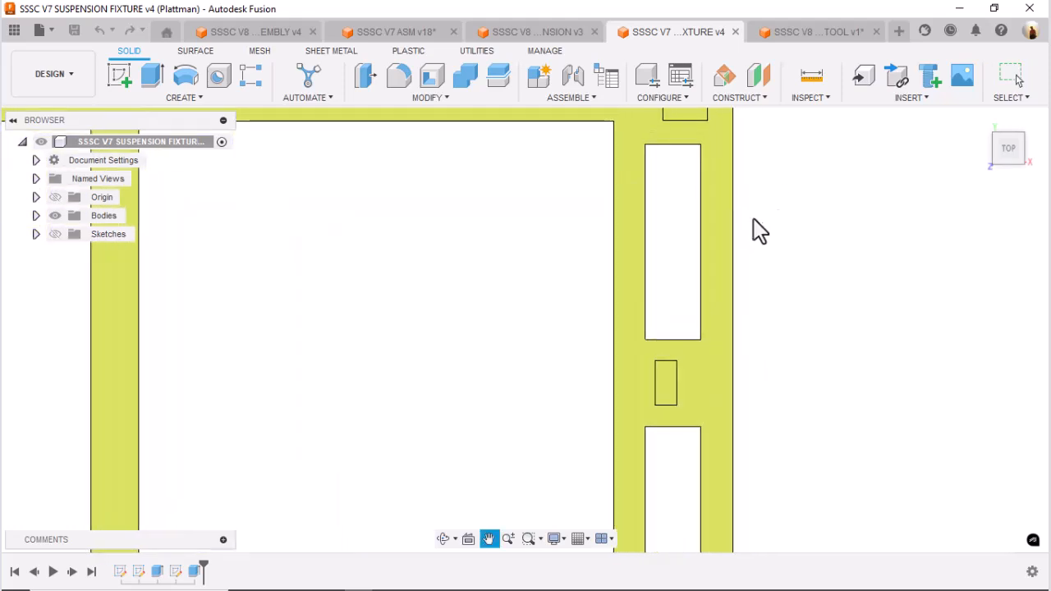
pyautogui.click(811, 83)
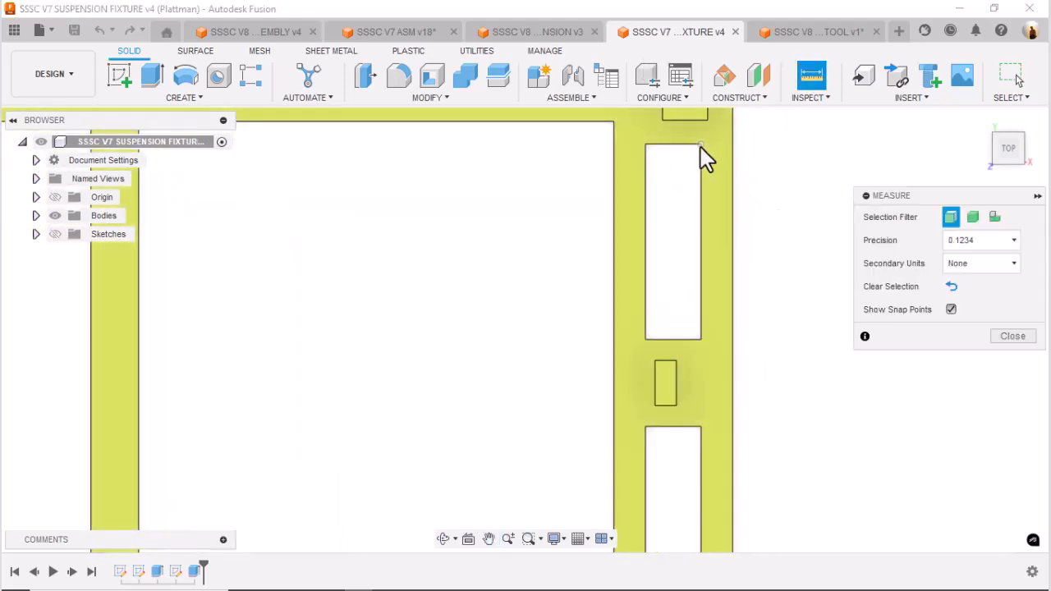
pyautogui.click(700, 147)
pyautogui.click(700, 338)
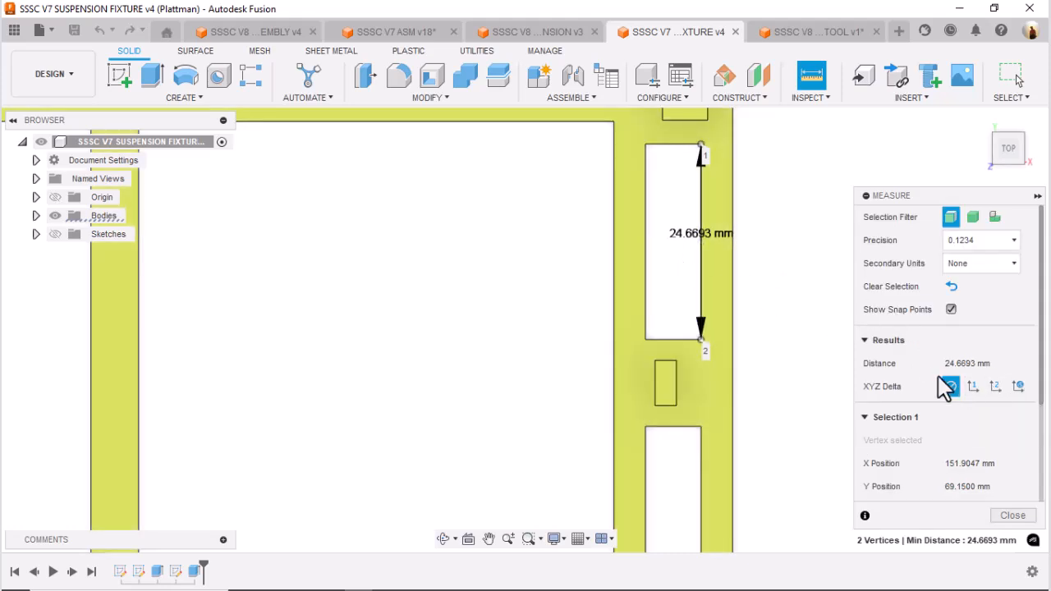
pyautogui.click(813, 33)
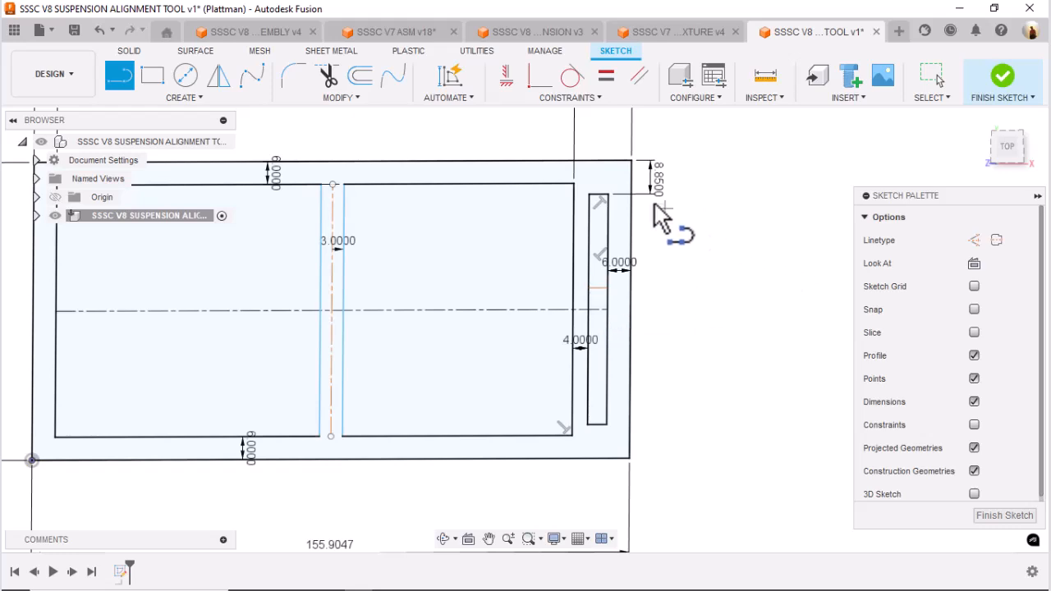
# Try to dimension the short cross line at 24.6693 mm from the narrow slot's top edge.
pyautogui.press('d')
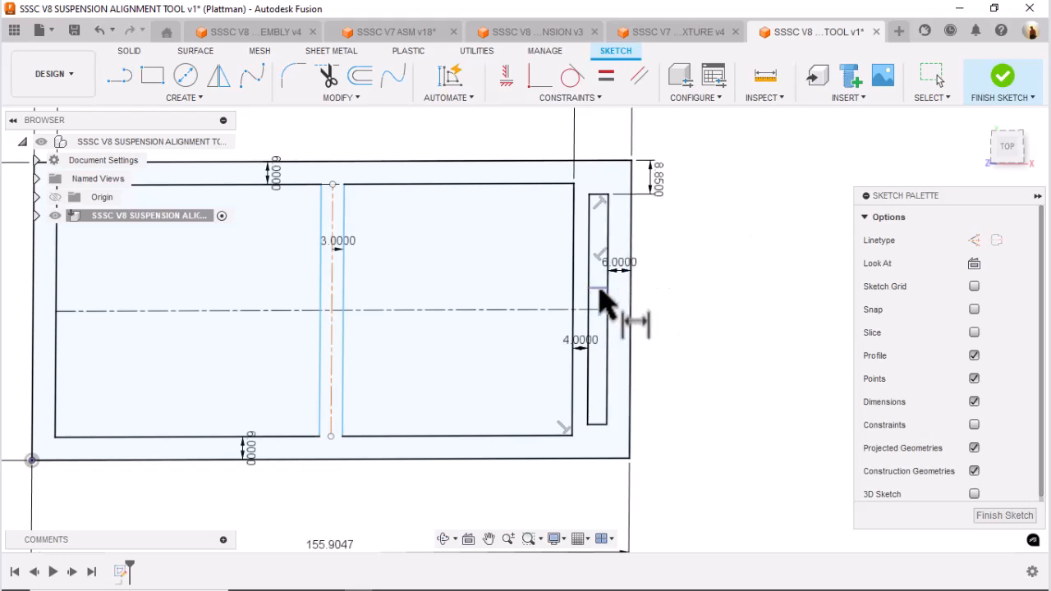
pyautogui.click(601, 288)
pyautogui.click(598, 197)
pyautogui.click(716, 240)
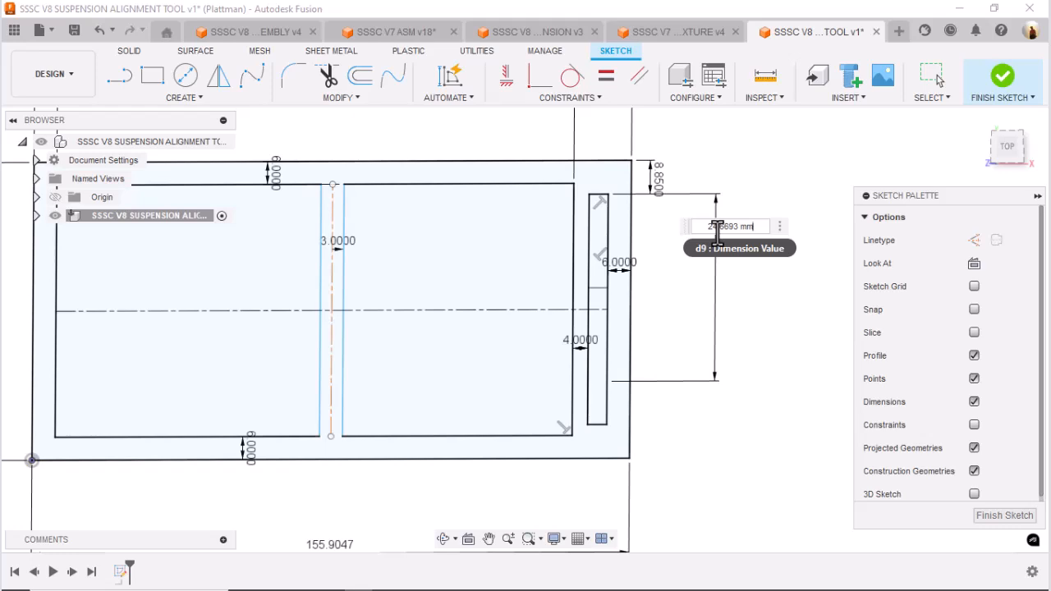
pyautogui.write('24.6693 mm')
pyautogui.press('Return')
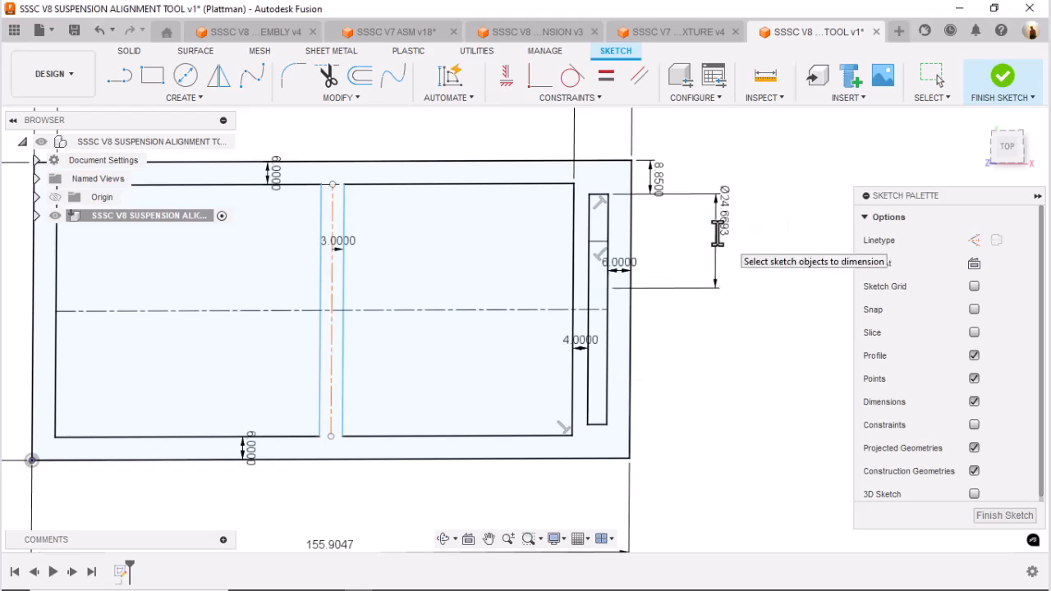
pyautogui.press('Escape')
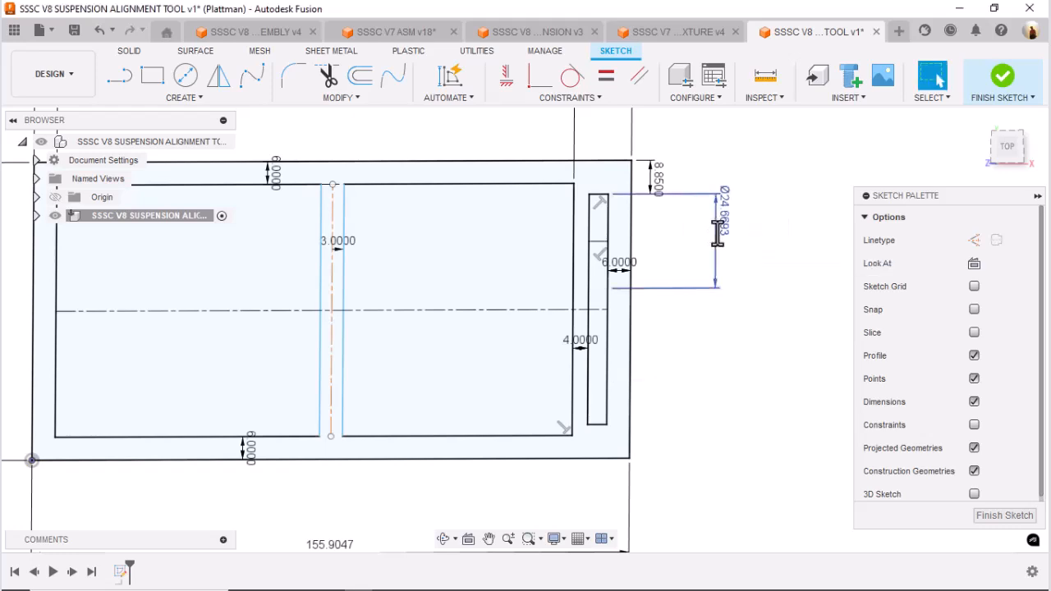
# Undo the last dimension value and delete the cross line's diameter dimension.
pyautogui.hotkey('ctrl', 'z')
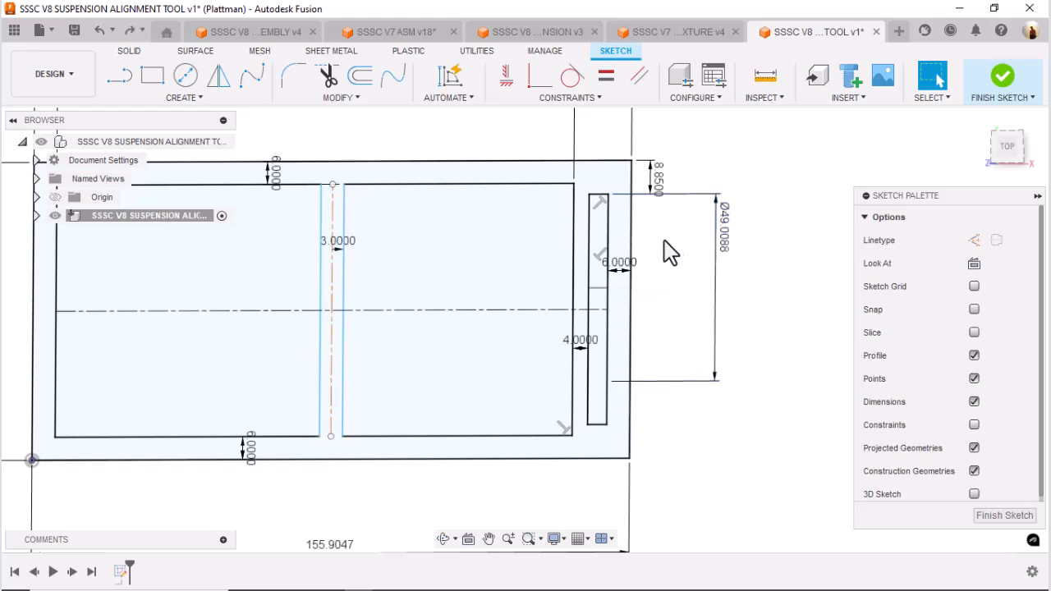
pyautogui.click(712, 228)
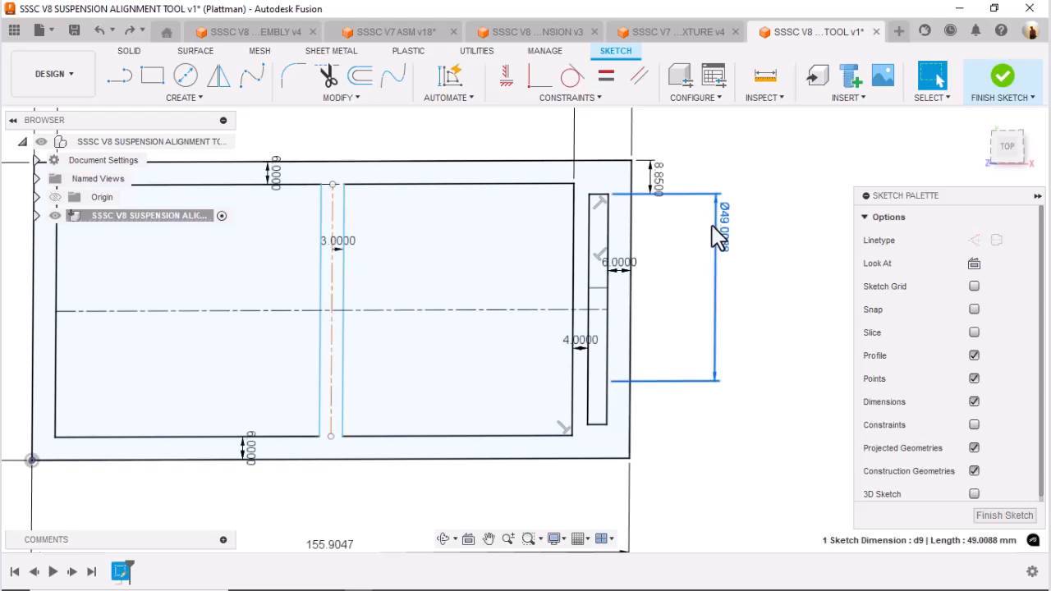
pyautogui.press('Delete')
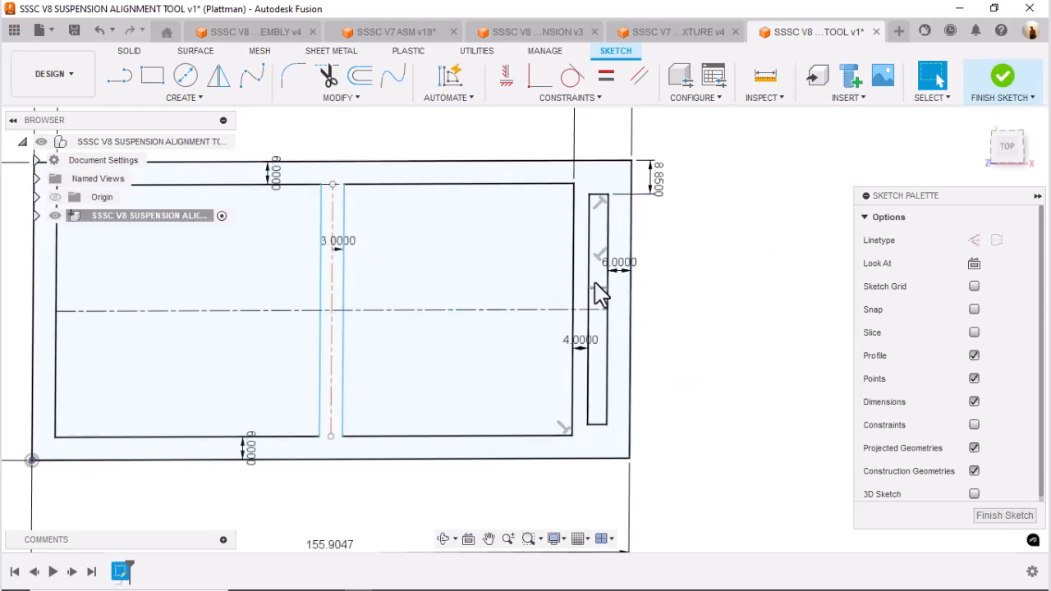
# Dimension the cross line against the slot's top edge as a diameter of 24.6693 mm*2.
pyautogui.click(599, 197)
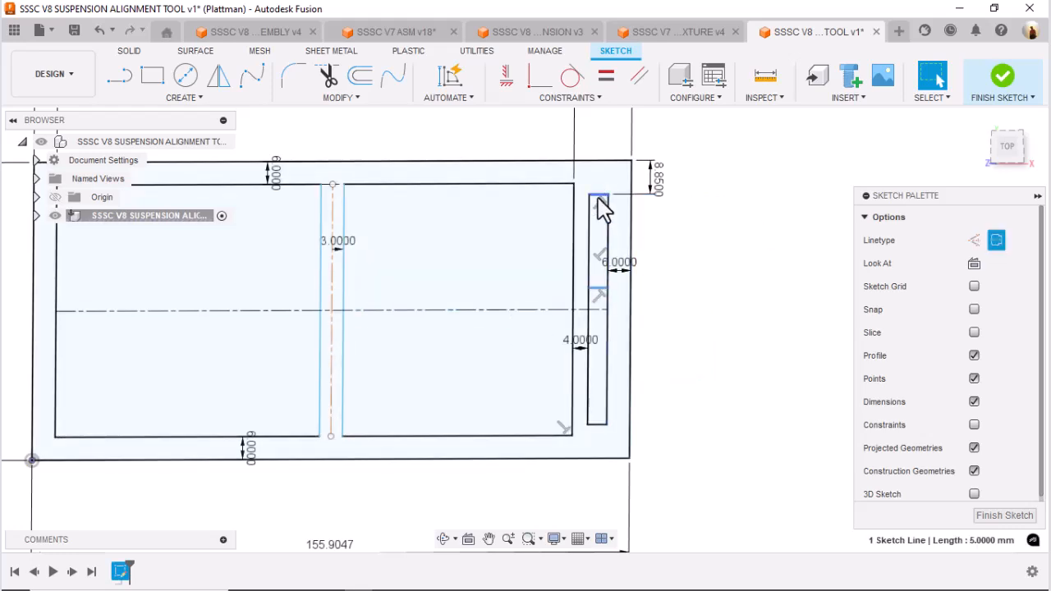
pyautogui.press('d')
pyautogui.click(598, 196)
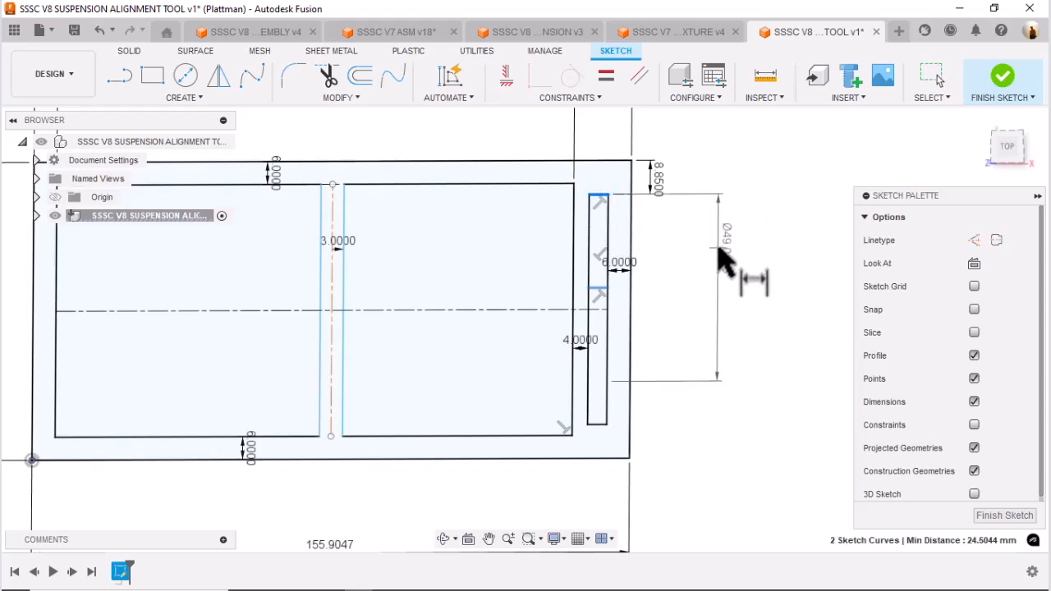
pyautogui.click(722, 253)
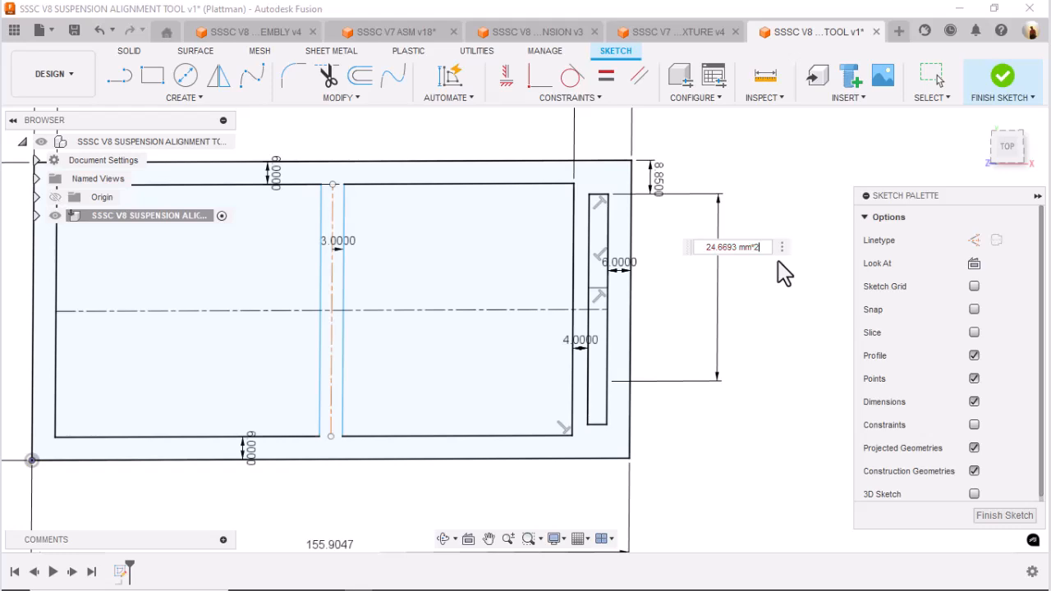
pyautogui.press('Return')
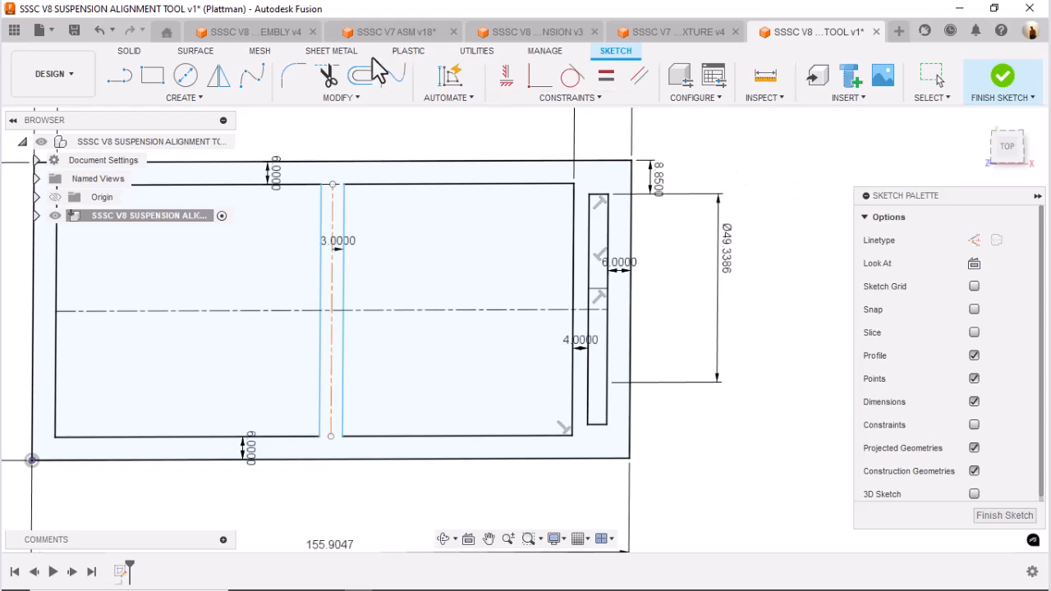
# Mirror the cross line inside the narrow slot about the horizontal centerline.
pyautogui.click(219, 77)
pyautogui.click(605, 298)
pyautogui.click(743, 240)
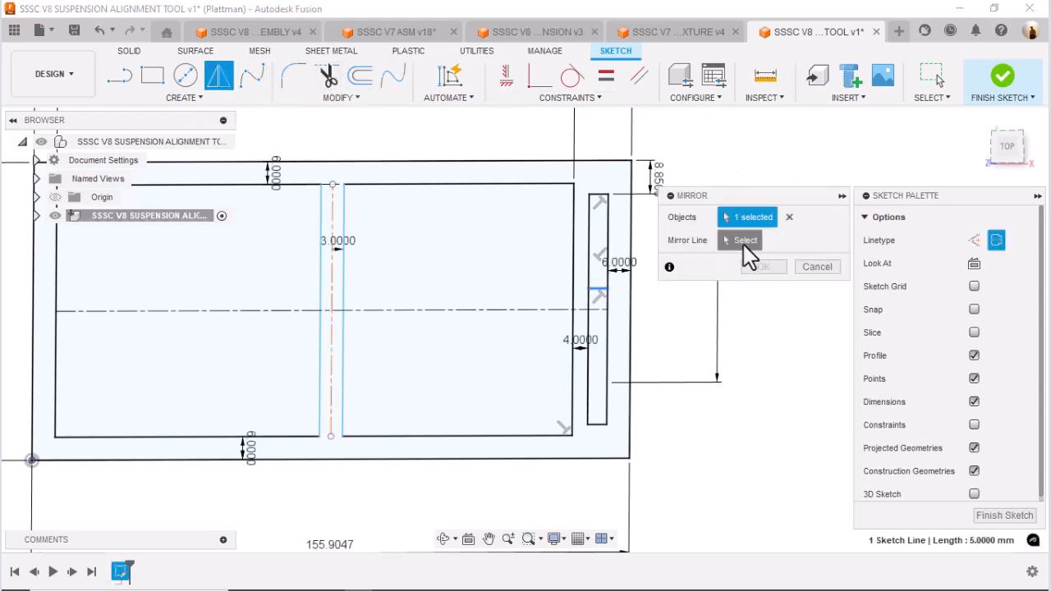
pyautogui.click(598, 311)
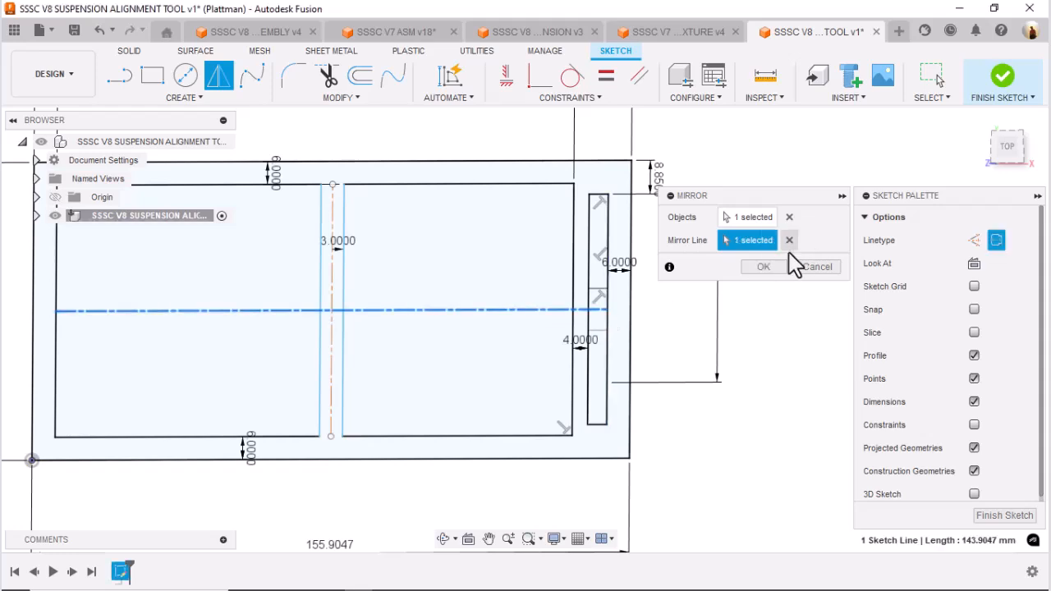
pyautogui.click(763, 266)
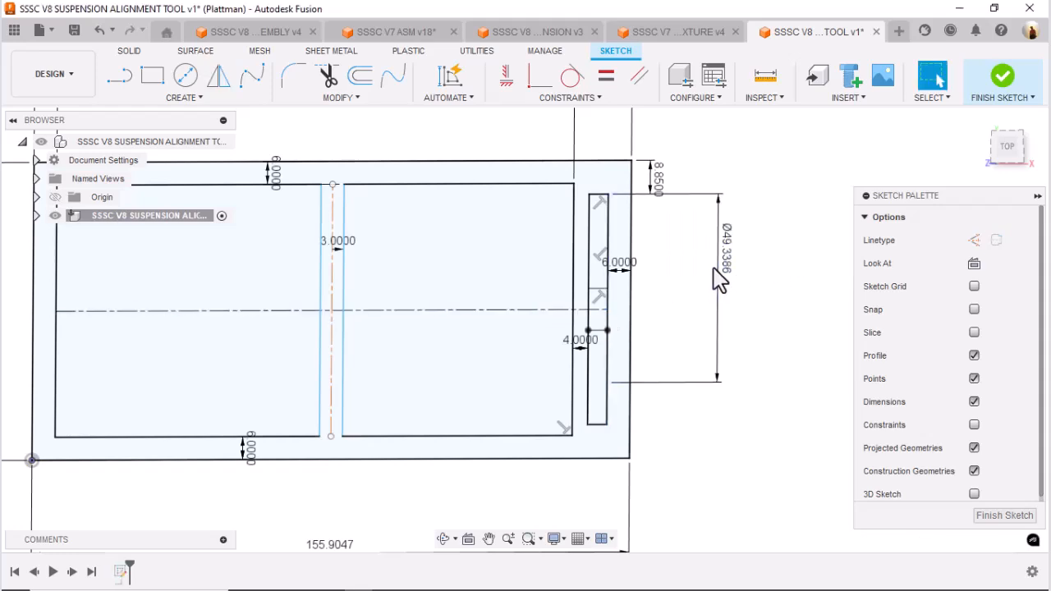
# Trim the long slot sides between the two cross lines, splitting the narrow slot into two separate slots.
pyautogui.press('t')
pyautogui.click(593, 302)
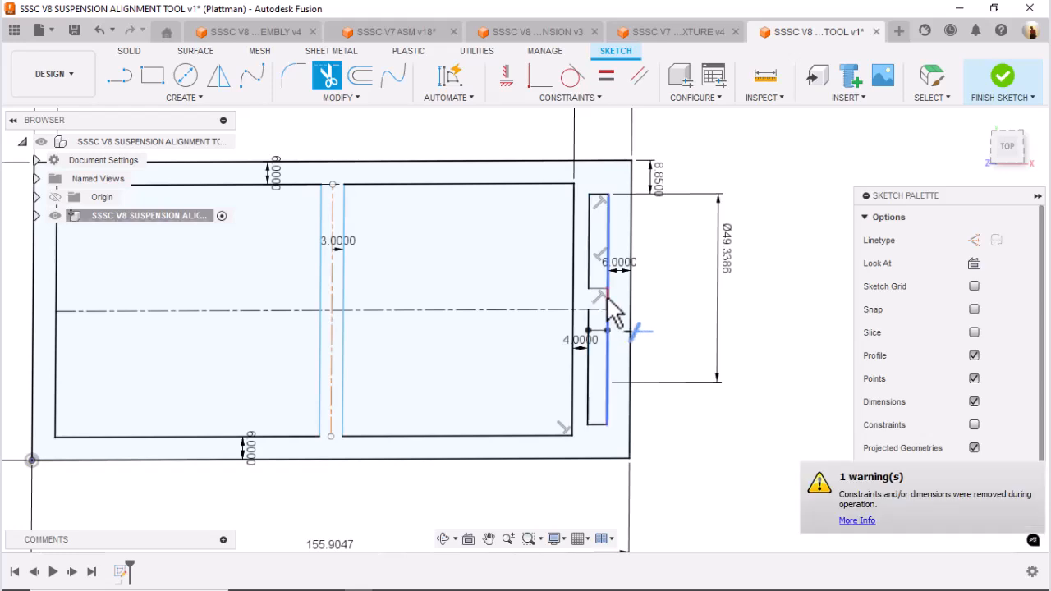
pyautogui.click(608, 320)
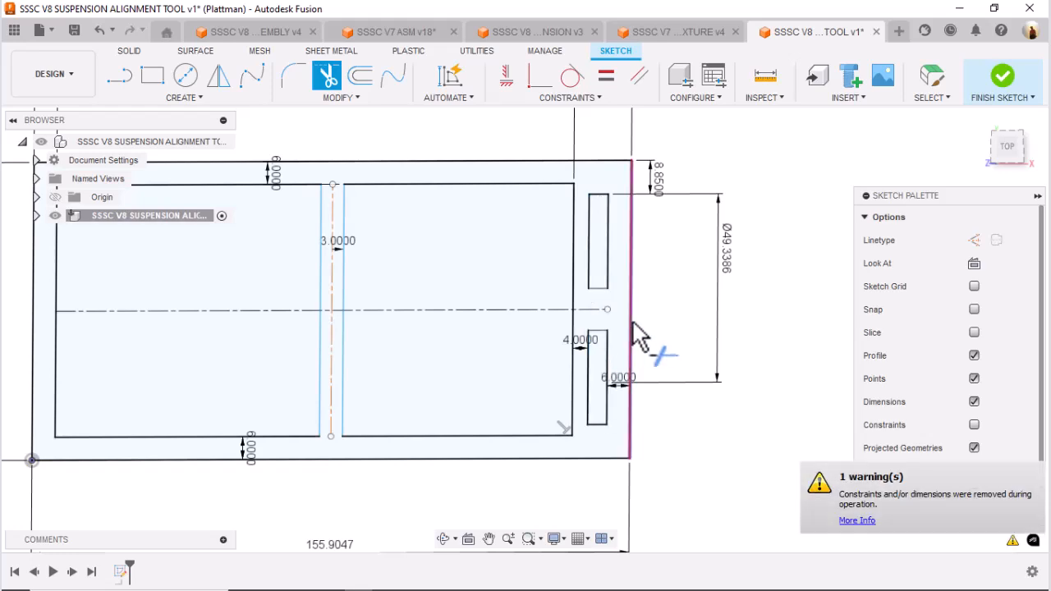
# Mirror both end slots and the adjacent vertical inner frame edge about the crossbar's vertical centerline.
pyautogui.moveTo(100, 281); pyautogui.dragTo(171, 289, button='middle')
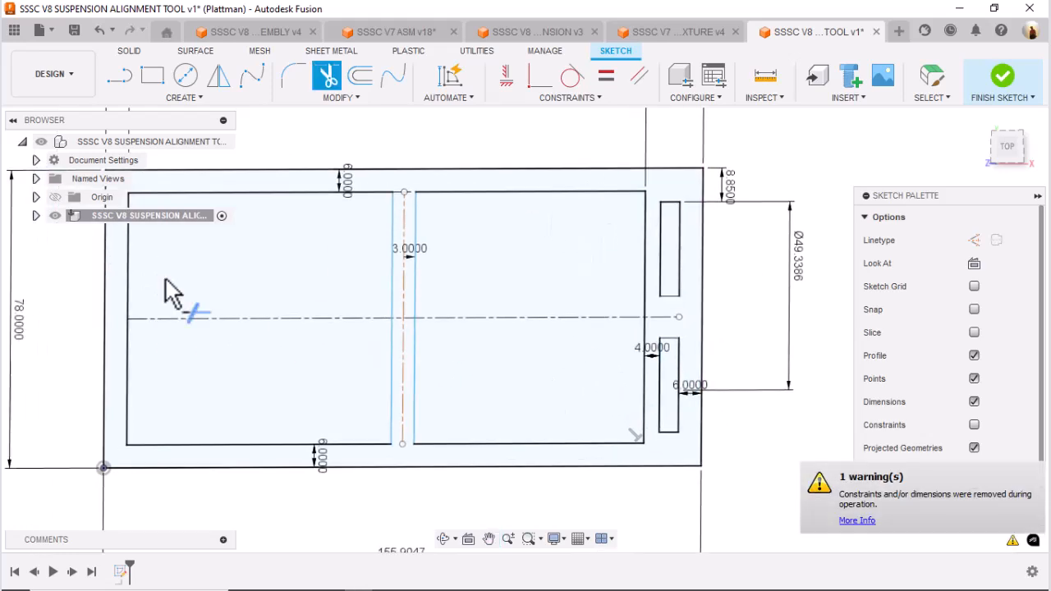
pyautogui.click(218, 78)
pyautogui.scroll(-2, 624, 228)
pyautogui.moveTo(616, 232); pyautogui.dragTo(553, 215, button='middle')
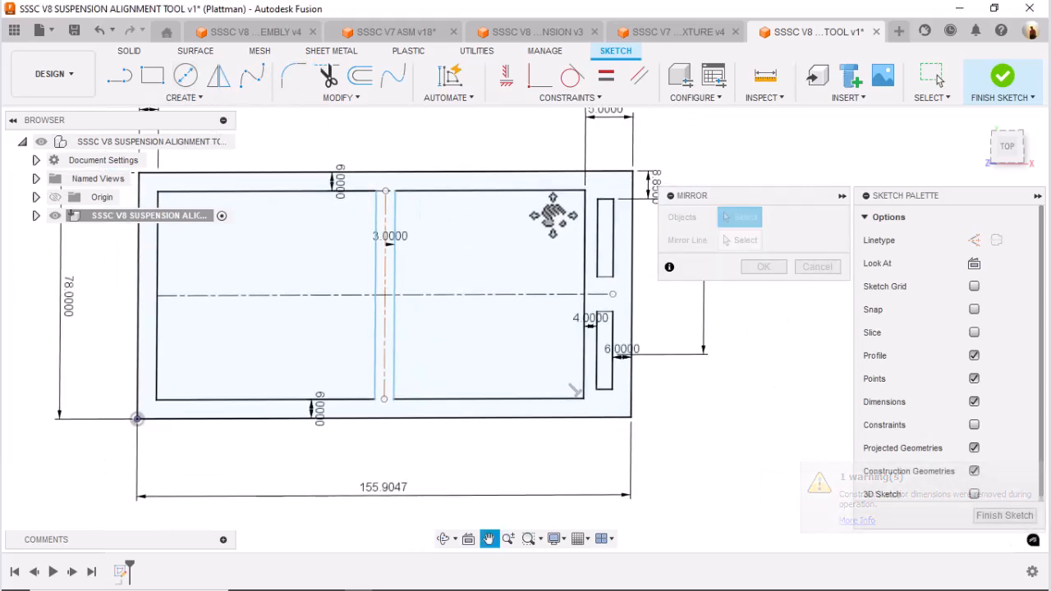
pyautogui.moveTo(572, 198)
pyautogui.mouseDown()
pyautogui.moveTo(617, 229)
pyautogui.moveTo(616, 398)
pyautogui.mouseUp()
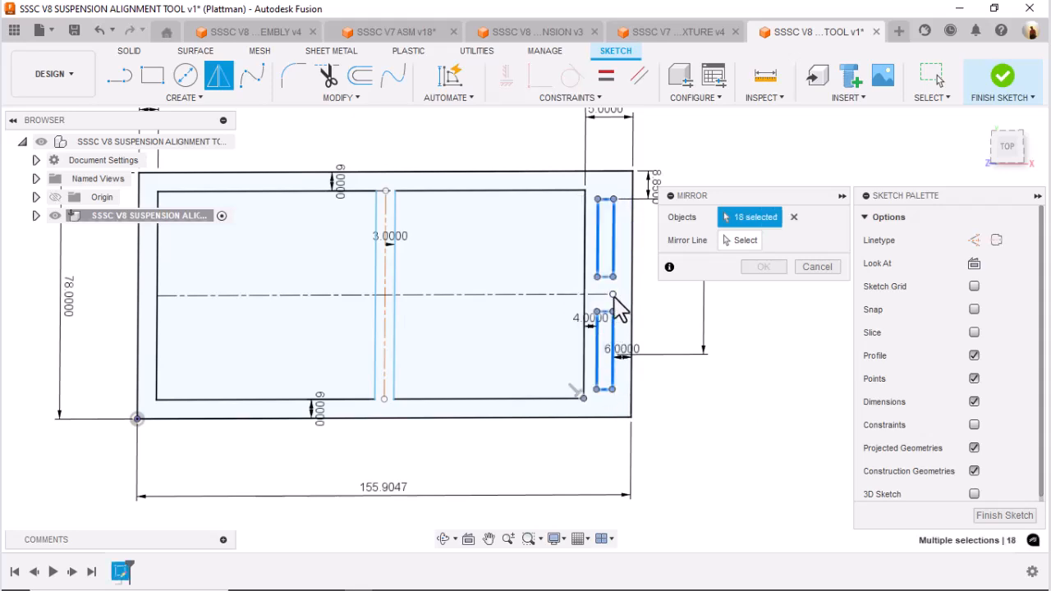
pyautogui.click(734, 240)
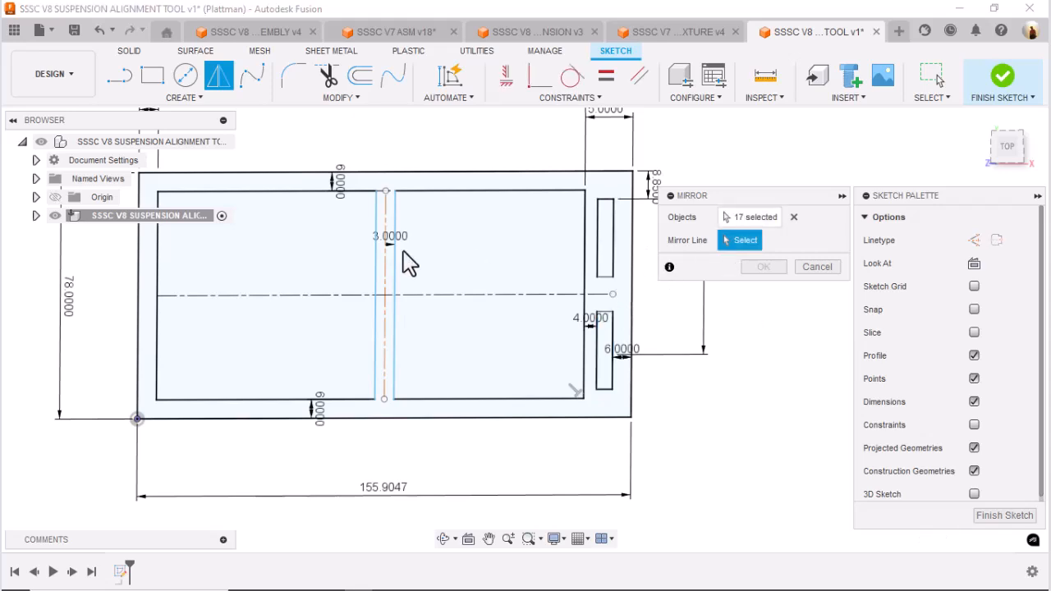
pyautogui.click(385, 264)
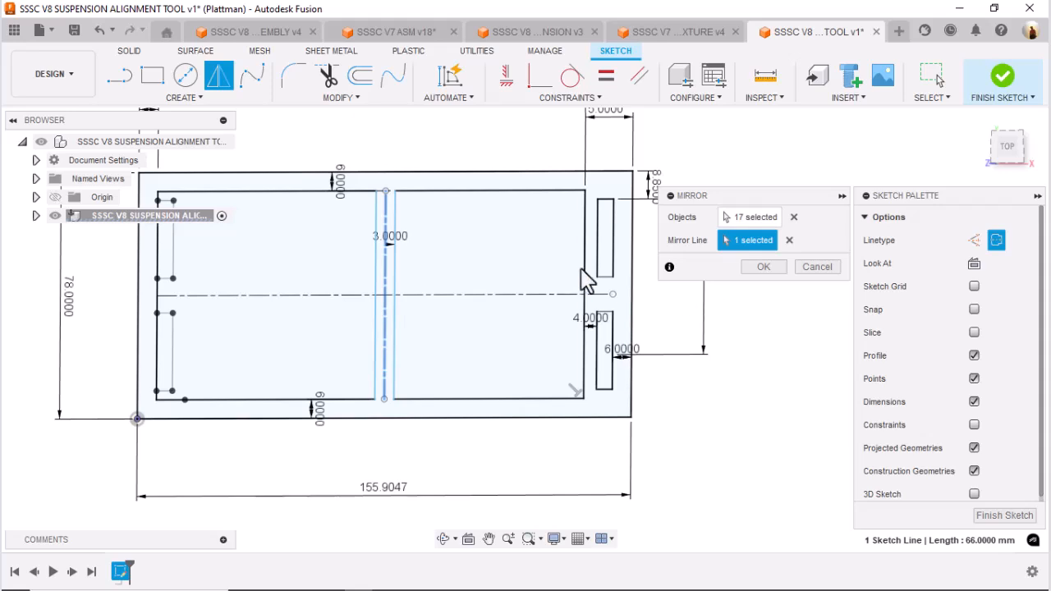
pyautogui.click(733, 216)
pyautogui.click(585, 246)
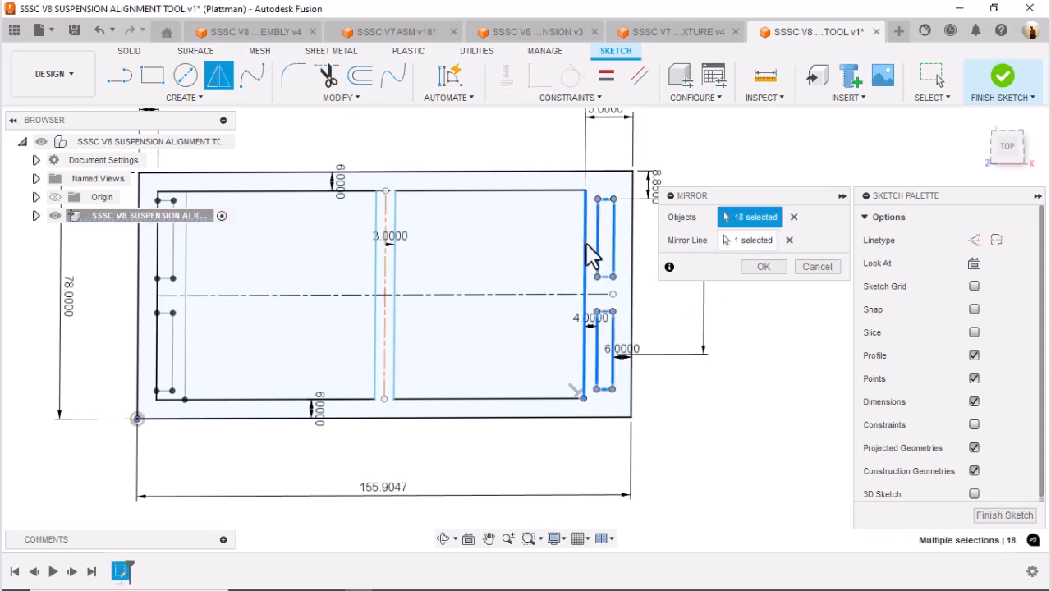
pyautogui.click(758, 268)
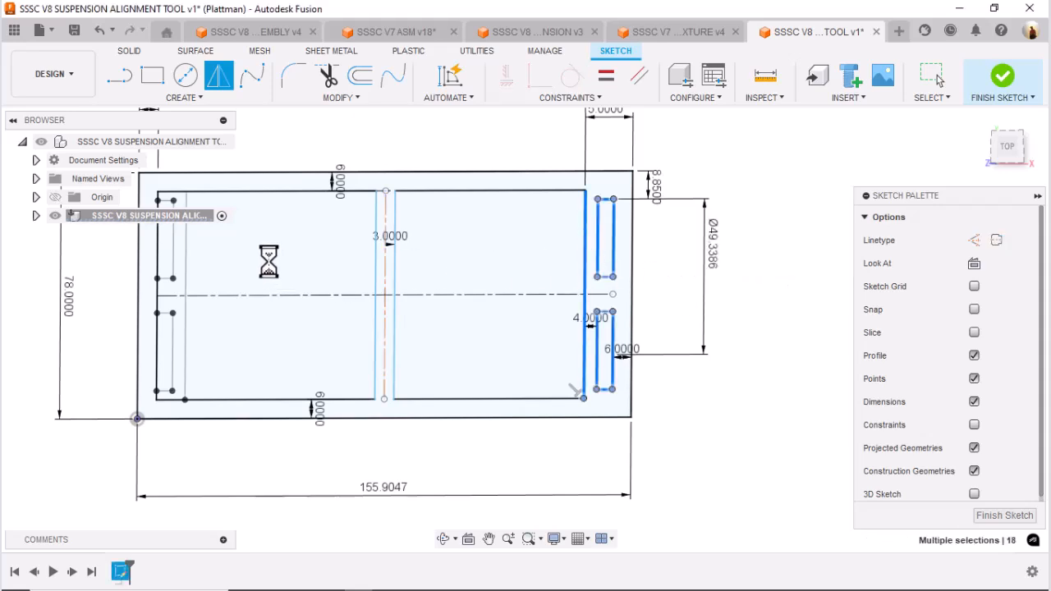
# Trim the surplus inner rectangle segments around the mirrored slots at the opposite end of the frame.
pyautogui.moveTo(262, 270); pyautogui.dragTo(575, 263, button='middle')
pyautogui.press('t')
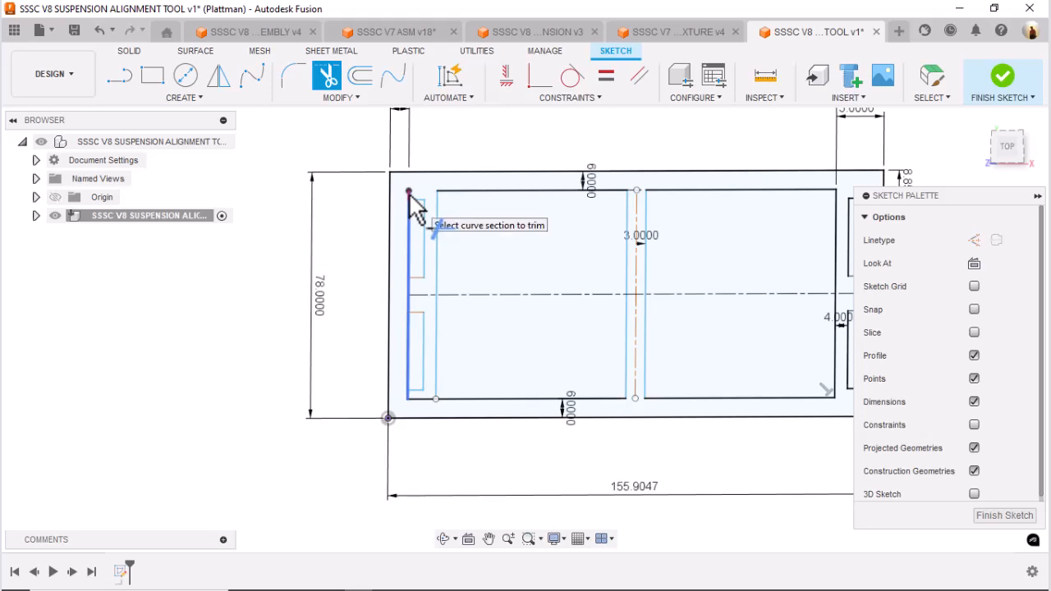
pyautogui.click(415, 209)
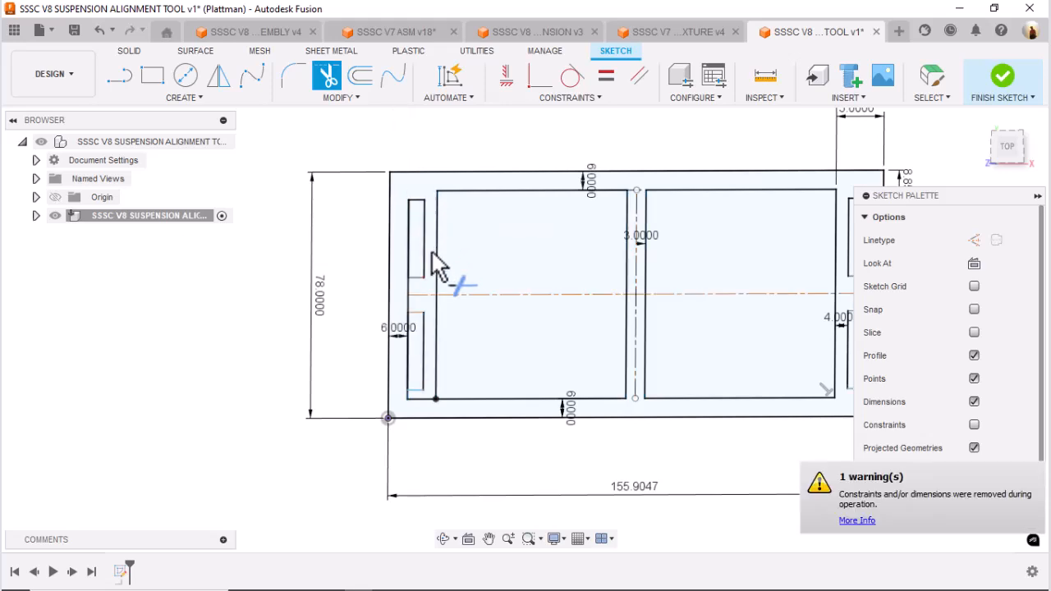
pyautogui.click(416, 312)
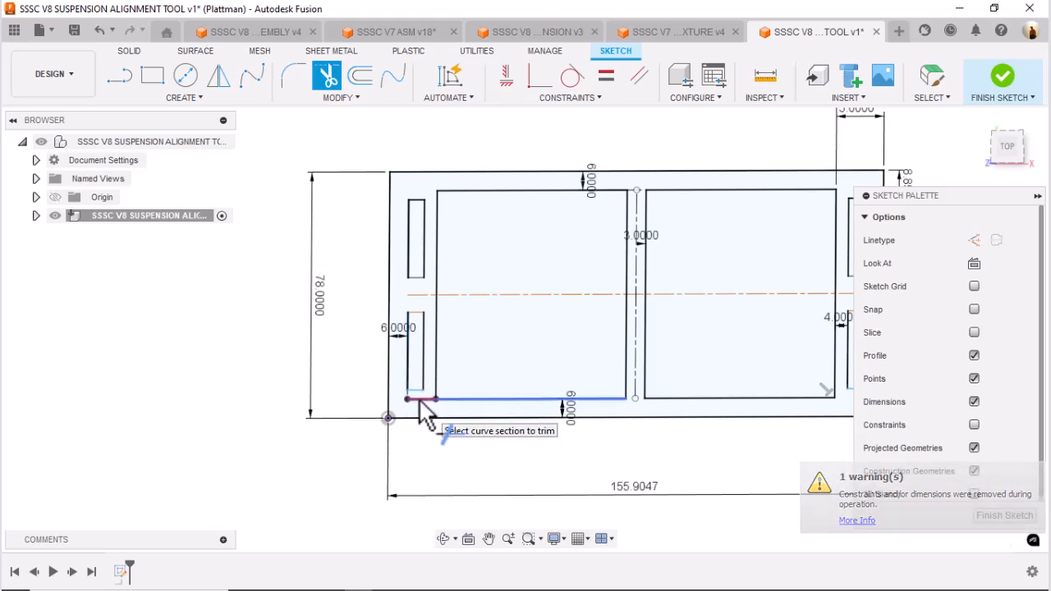
# Trim the leftover line segment beneath the lower-left slot in the frame sketch.
pyautogui.click(419, 399)
pyautogui.scroll(-2, 495, 350)
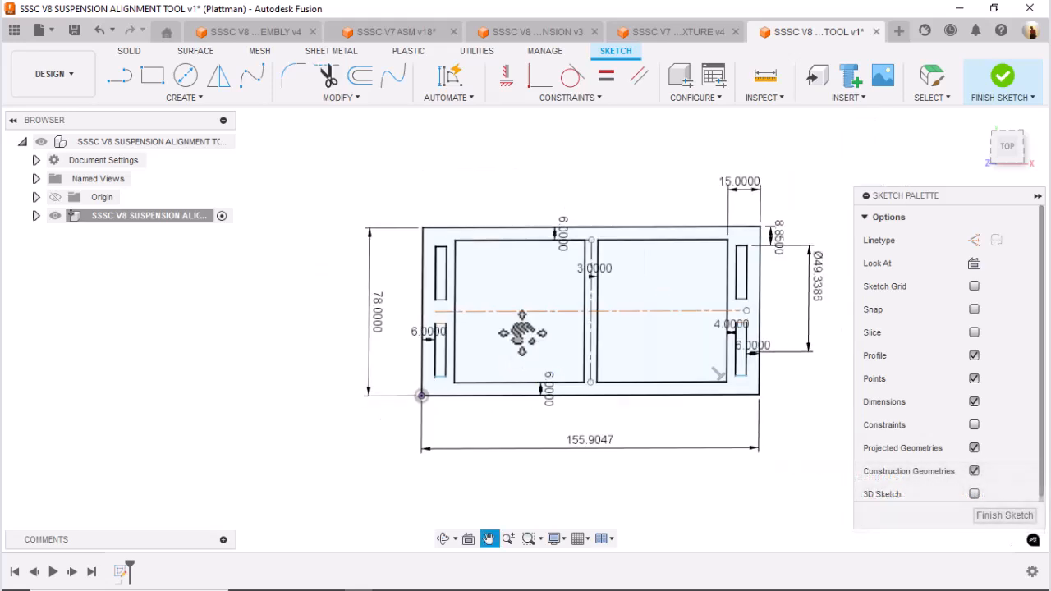
pyautogui.moveTo(523, 334); pyautogui.dragTo(441, 329, button='middle')
pyautogui.scroll(5, 499, 265)
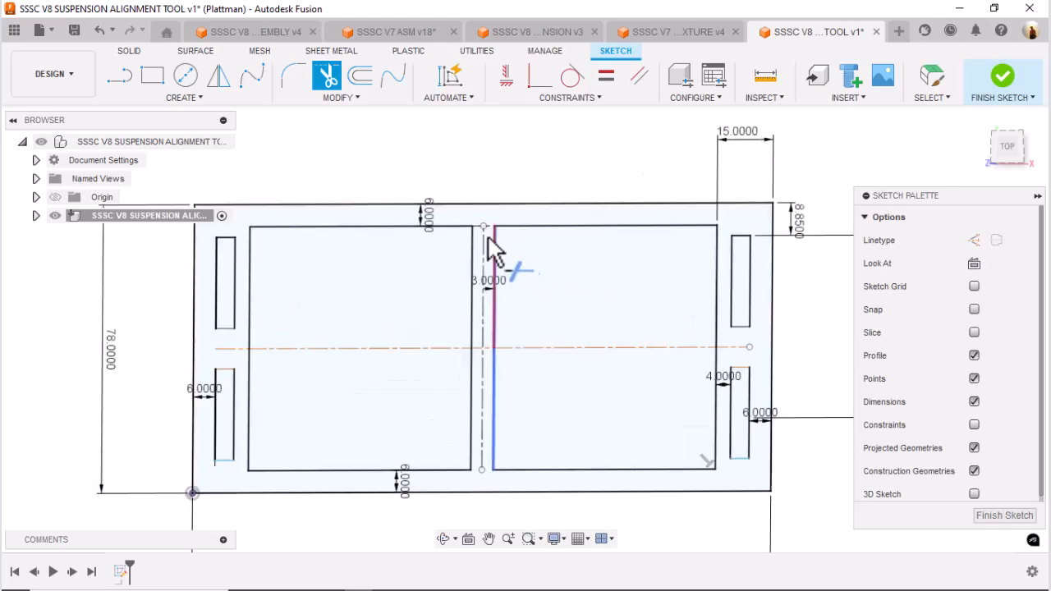
pyautogui.scroll(-4, 640, 211)
pyautogui.moveTo(629, 138)
pyautogui.keyDown('shift'); pyautogui.mouseDown(button='middle')
pyautogui.moveTo(605, 215)
pyautogui.moveTo(616, 222)
pyautogui.mouseUp(button='middle'); pyautogui.keyUp('shift')
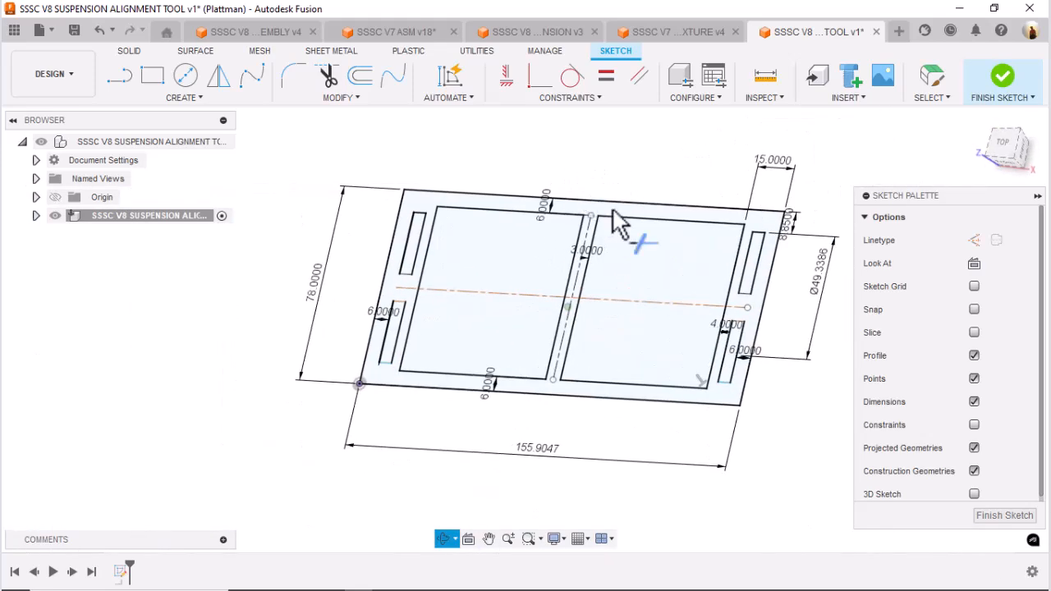
# Measure the frame's thickness between two corner vertices in the SSSC V7 Suspension Fixture design.
pyautogui.click(673, 35)
pyautogui.keyDown('shift'); pyautogui.moveTo(728, 249); pyautogui.dragTo(788, 238, button='middle'); pyautogui.keyUp('shift')
pyautogui.click(813, 77)
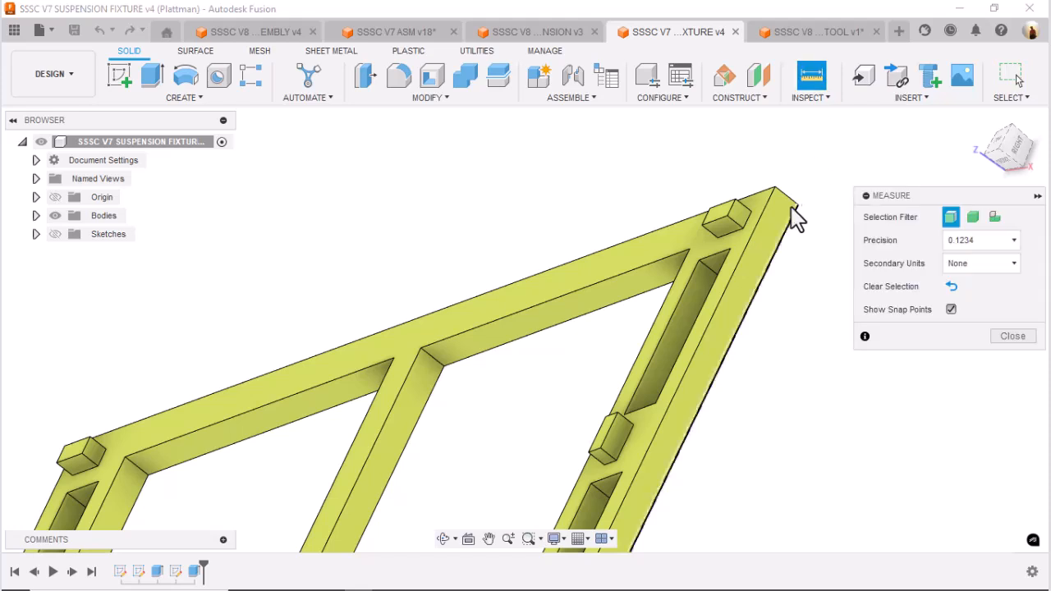
pyautogui.click(773, 189)
pyautogui.click(772, 190)
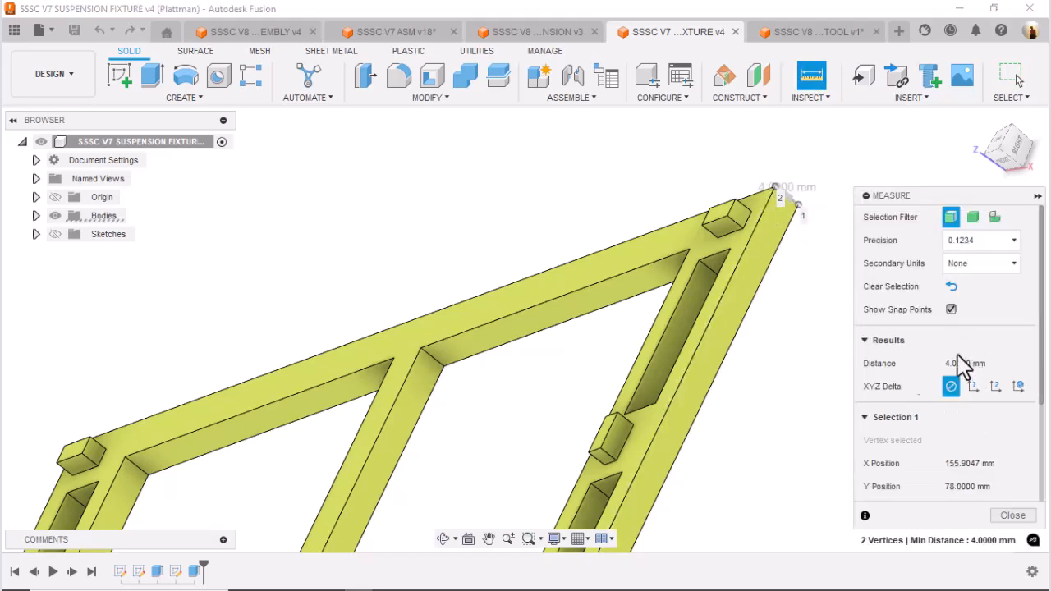
# Return to the SSSC V8 Suspension Alignment Tool and extrude the outer frame profile 4 mm as a new body.
pyautogui.click(817, 35)
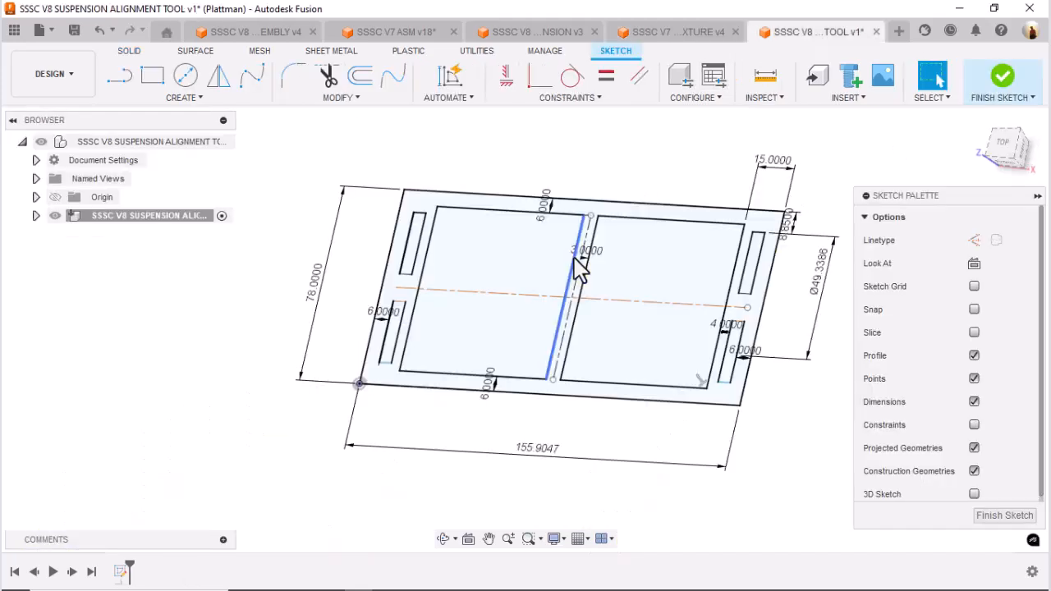
pyautogui.press('e')
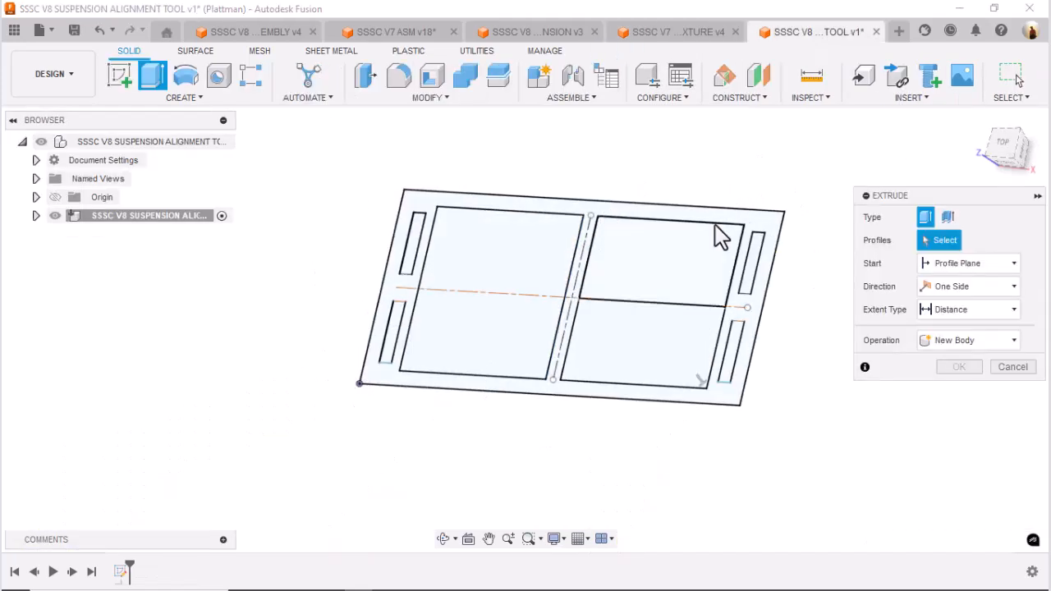
pyautogui.click(776, 238)
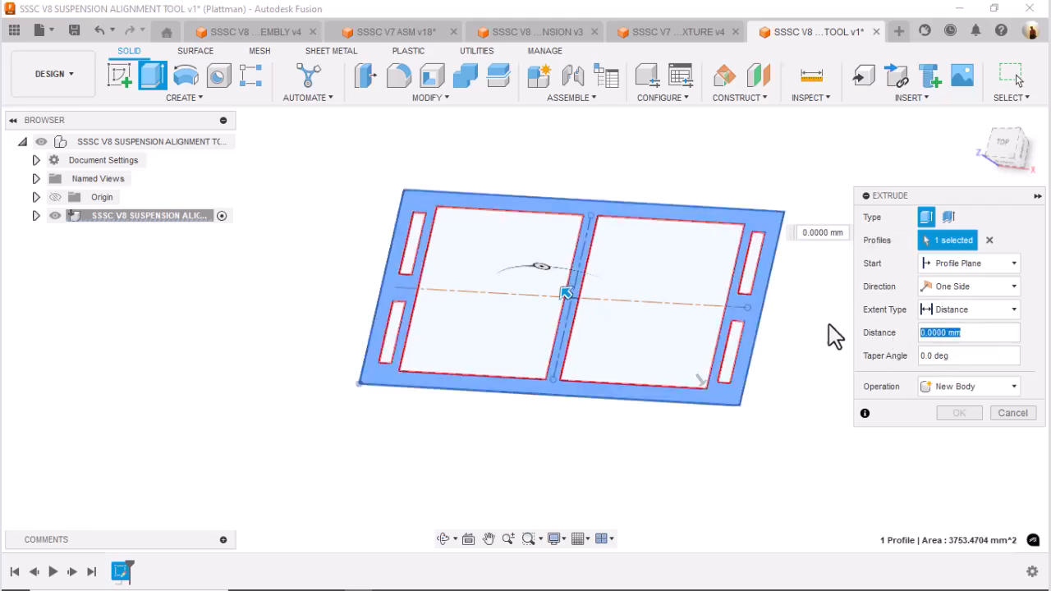
pyautogui.write('4')
pyautogui.press('Return')
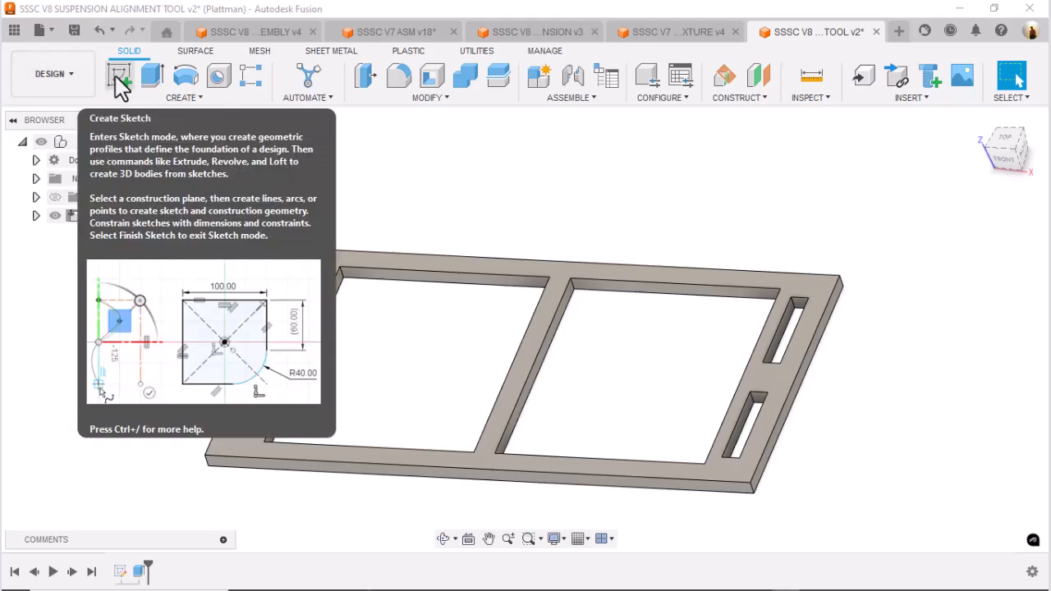
# Start a sketch on the frame's top face and draw a 5.7 by 2.7 mm rectangle near the upper-right corner.
pyautogui.click(114, 76)
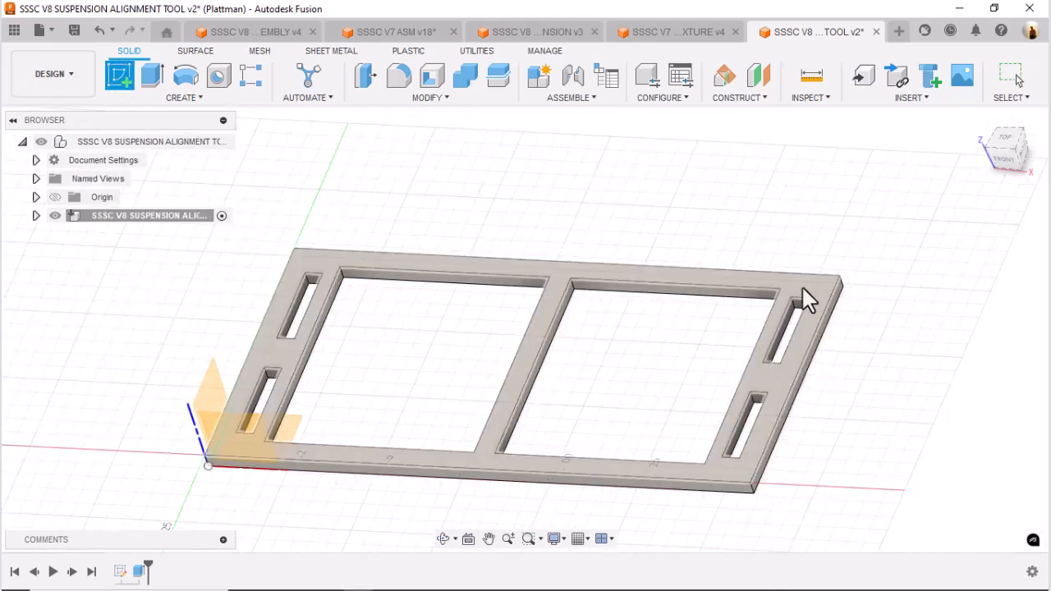
pyautogui.click(797, 287)
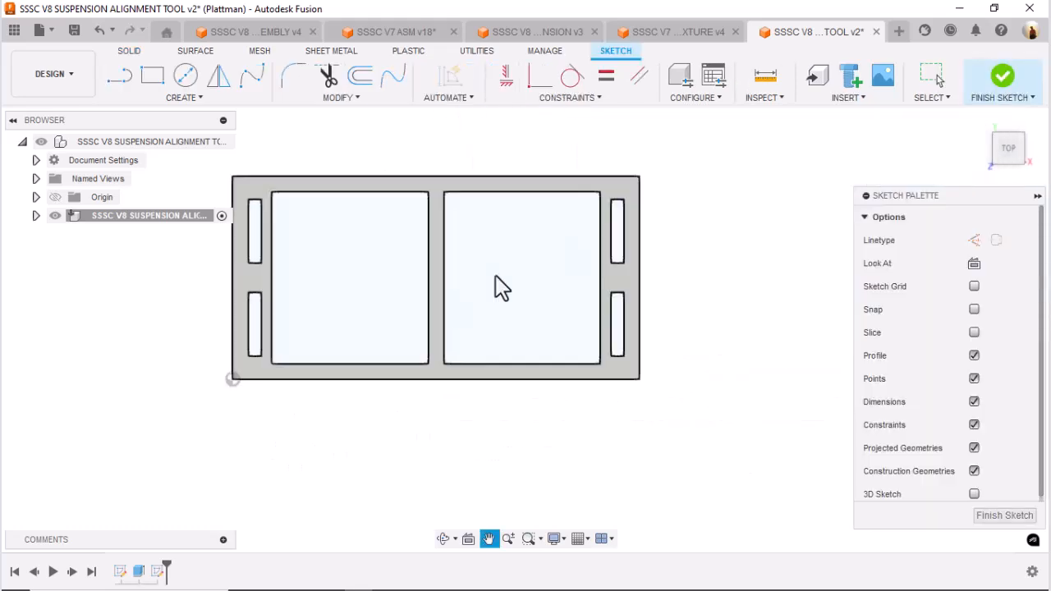
pyautogui.scroll(5, 620, 201)
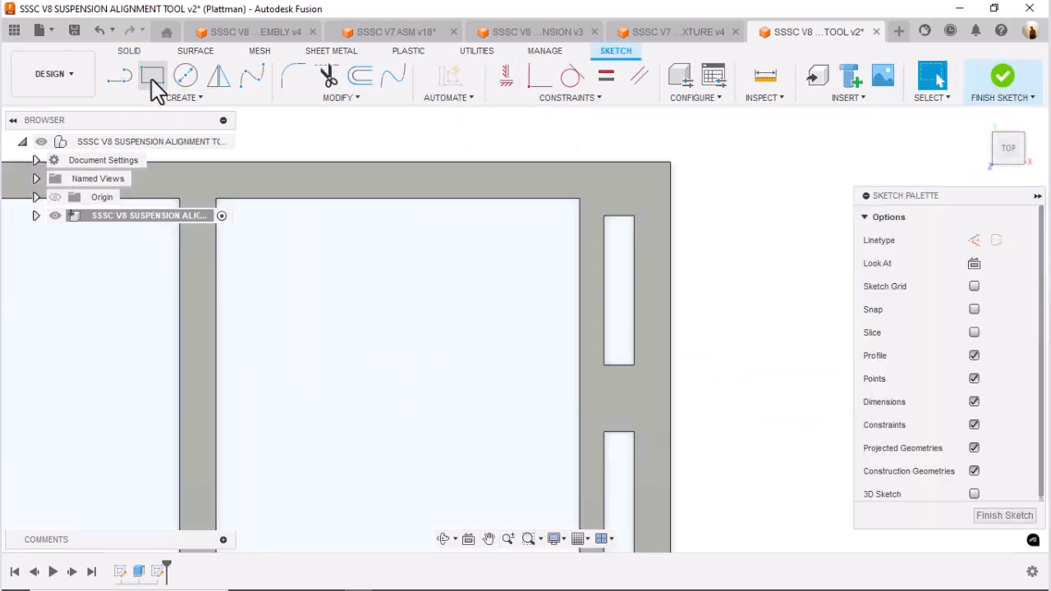
pyautogui.click(152, 77)
pyautogui.click(601, 180)
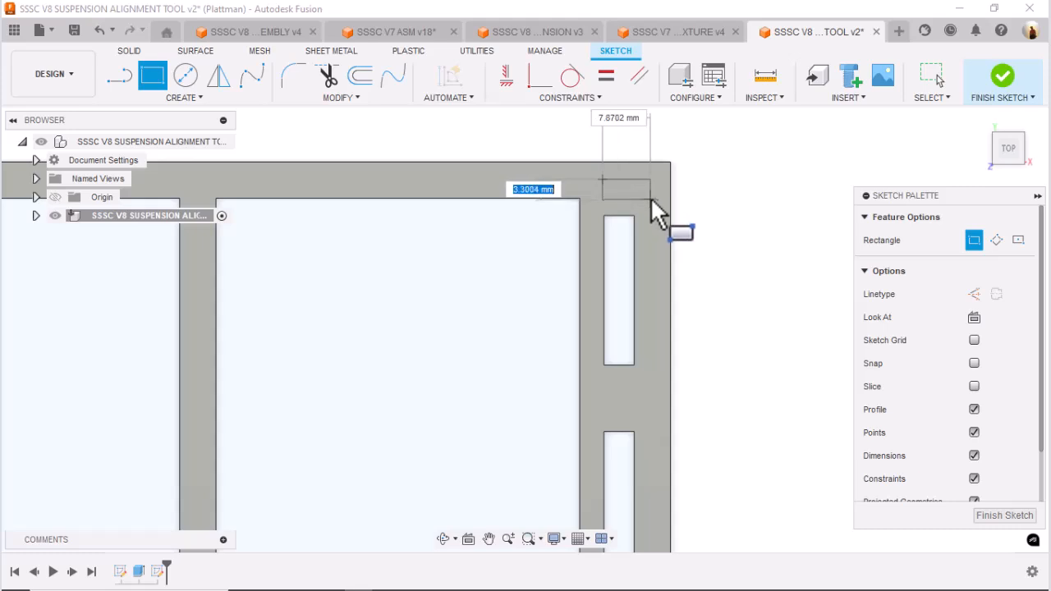
pyautogui.press('Tab')
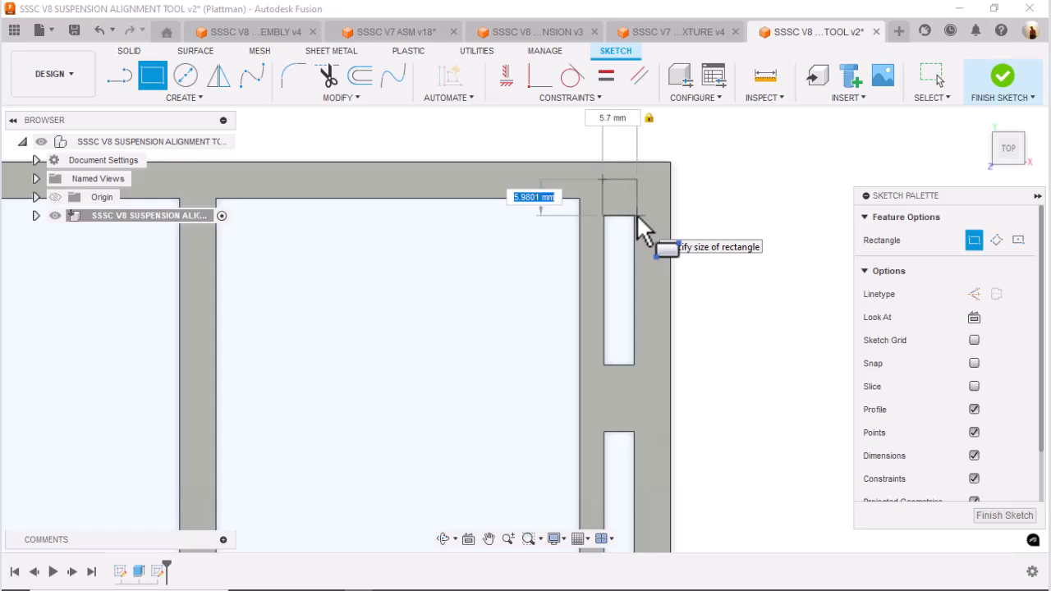
pyautogui.press('Return')
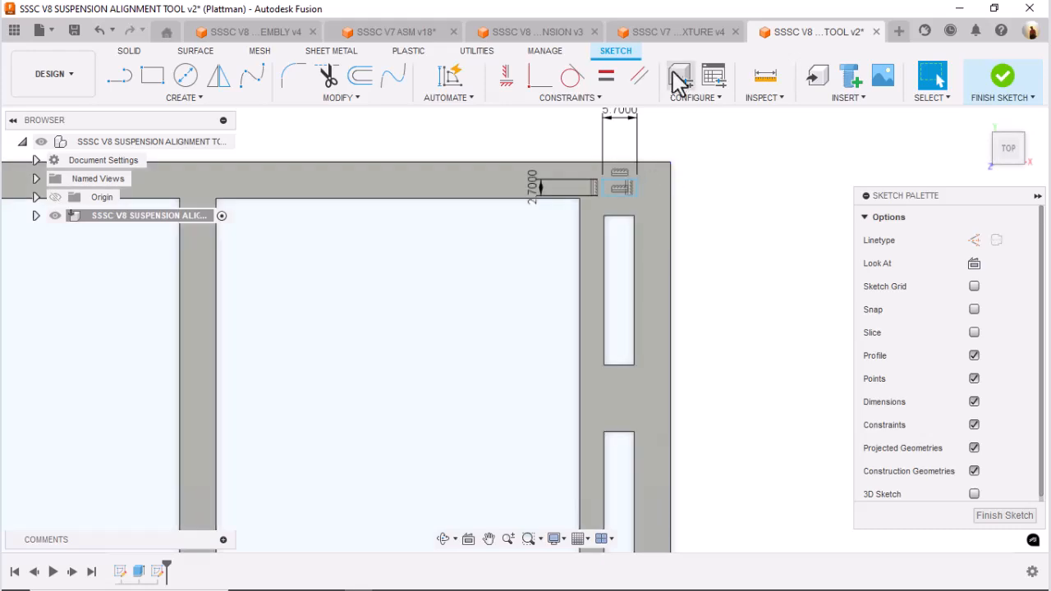
# In the V7 Suspension Fixture, measure the distance from the upper-right block's corner to the frame's right outer edge.
pyautogui.click(682, 31)
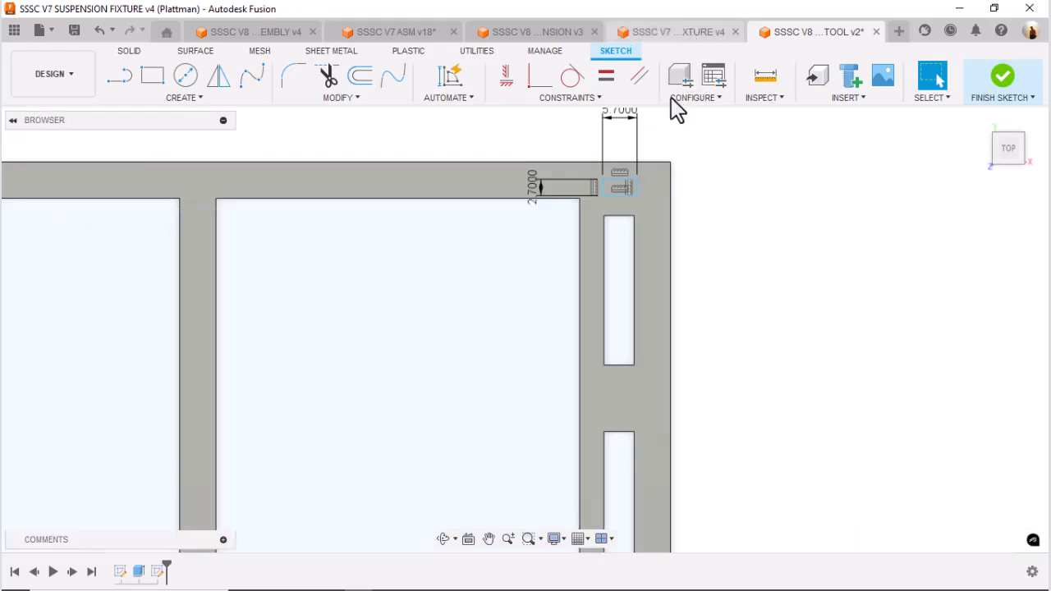
pyautogui.scroll(-8, 673, 222)
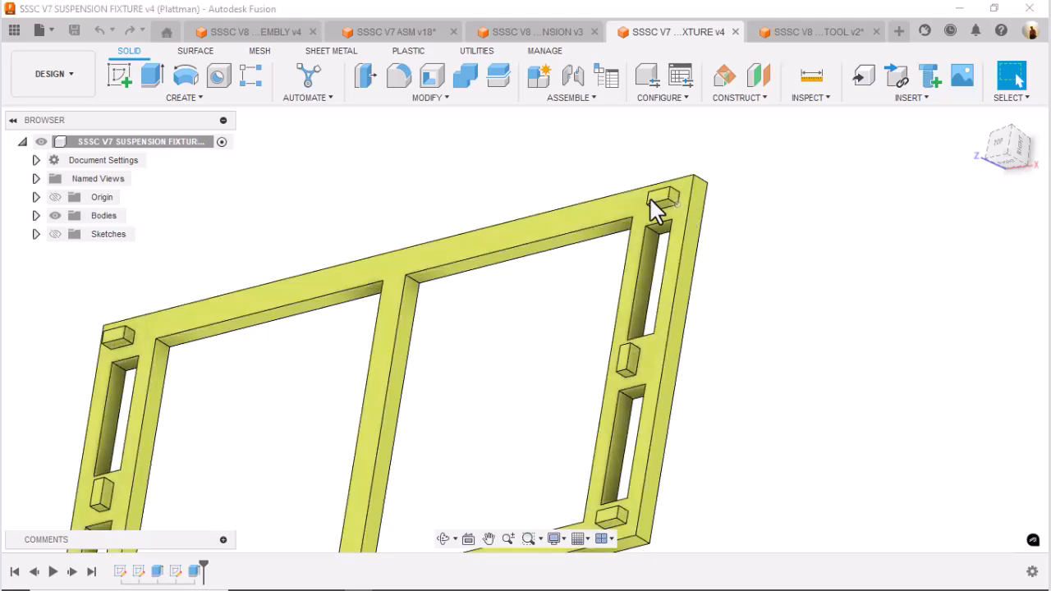
pyautogui.press('i')
pyautogui.scroll(5, 678, 197)
pyautogui.click(699, 200)
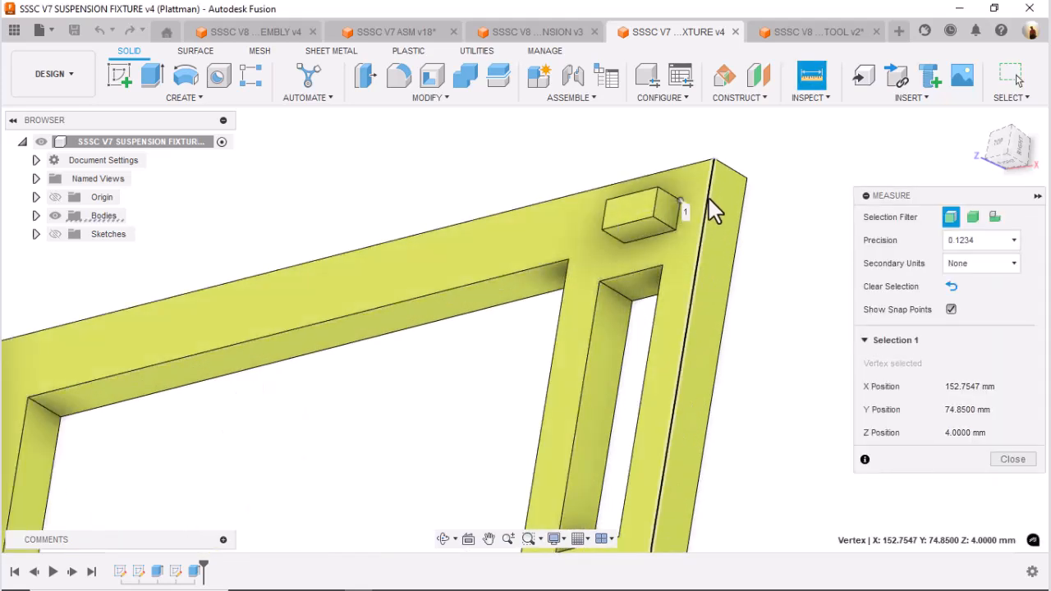
pyautogui.click(708, 199)
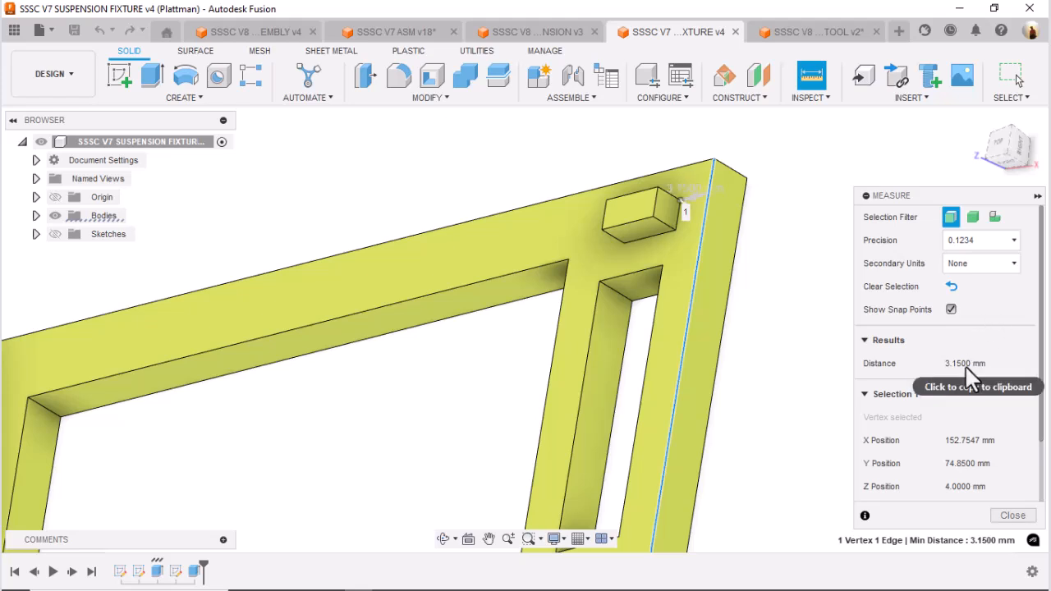
# In the V8 alignment tool sketch, dimension the small rectangle 3.15 mm from the frame's right outer edge.
pyautogui.click(813, 31)
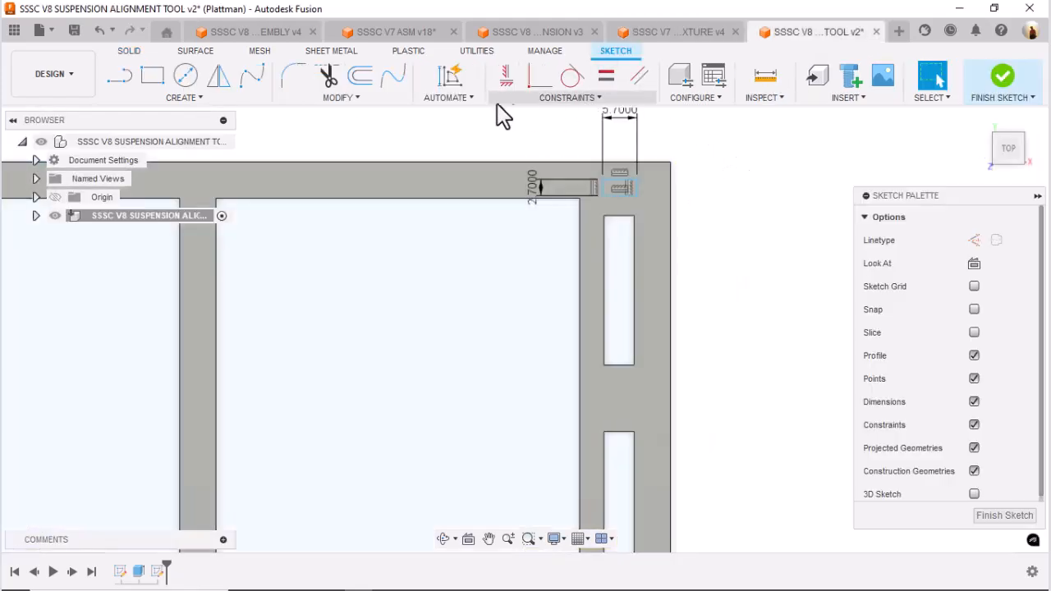
pyautogui.press('d')
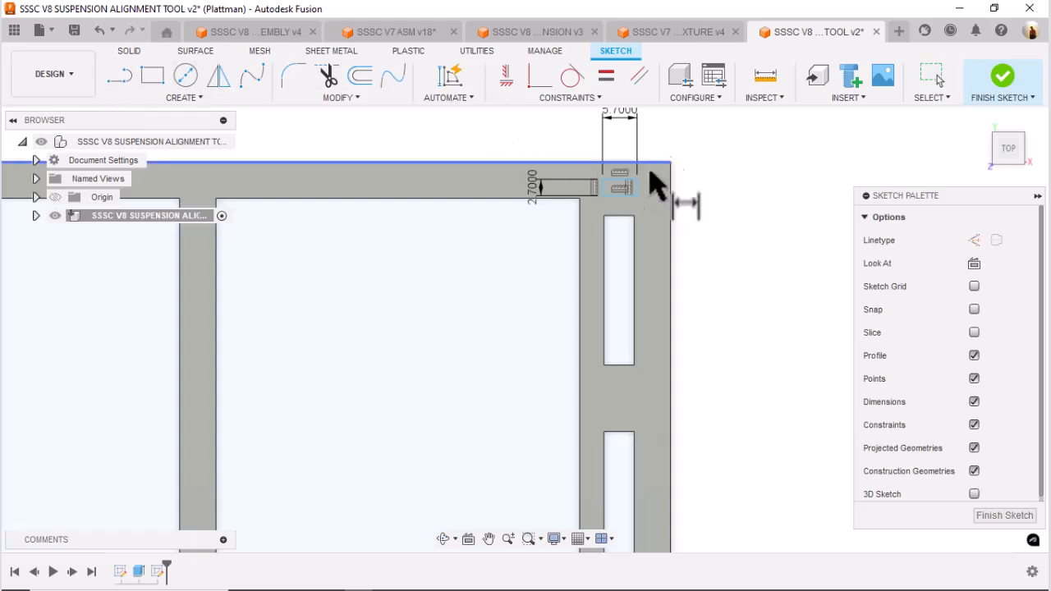
pyautogui.click(637, 180)
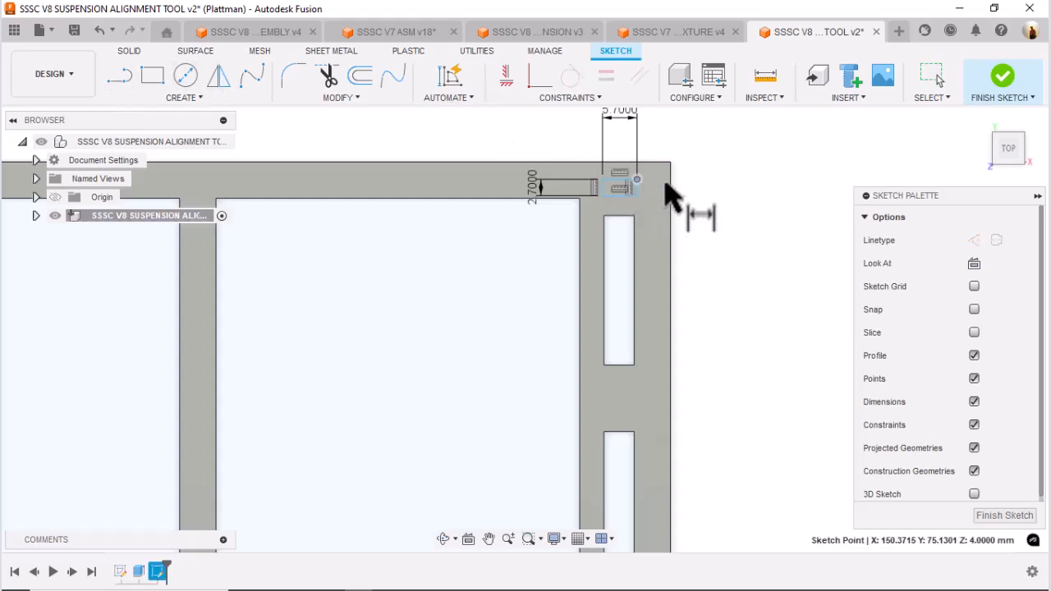
pyautogui.click(703, 156)
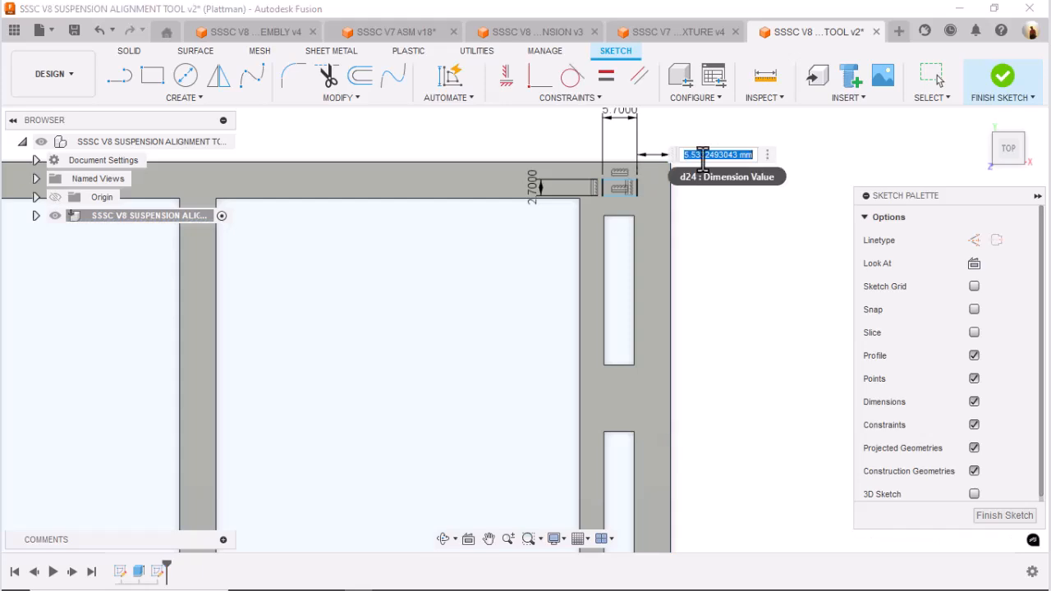
pyautogui.write('3.1500 mm')
pyautogui.press('Return')
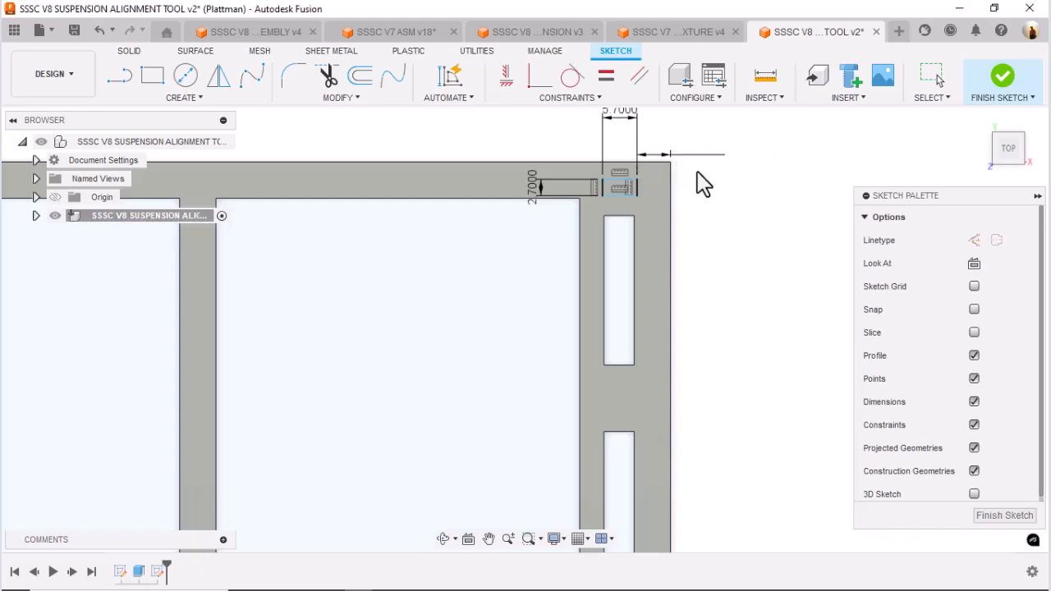
# In the V7 Suspension Fixture, measure from the upper-right block's corner to the frame's upper outer edge.
pyautogui.click(683, 33)
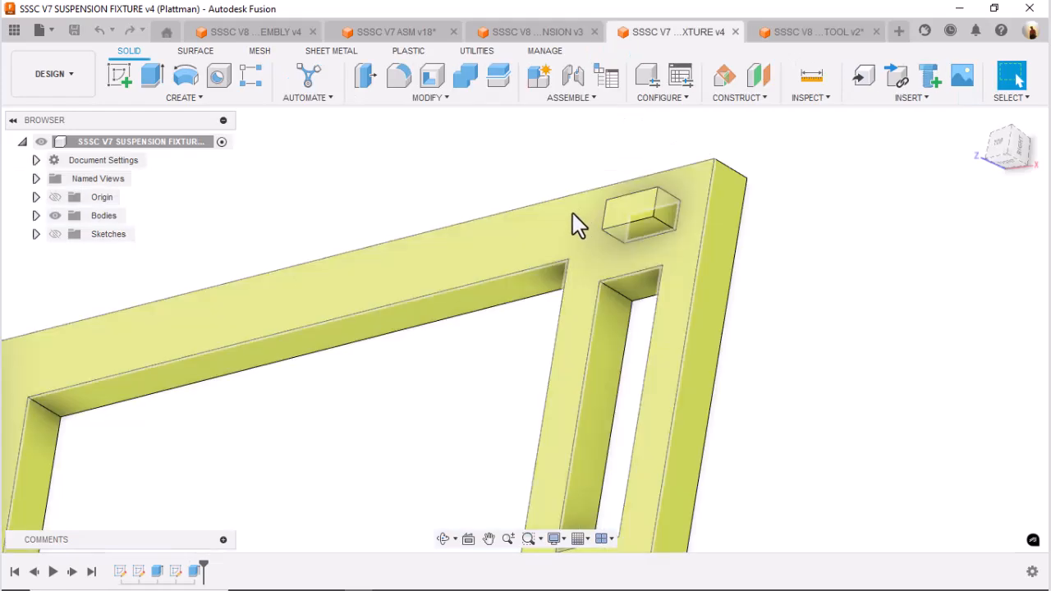
pyautogui.press('i')
pyautogui.click(680, 201)
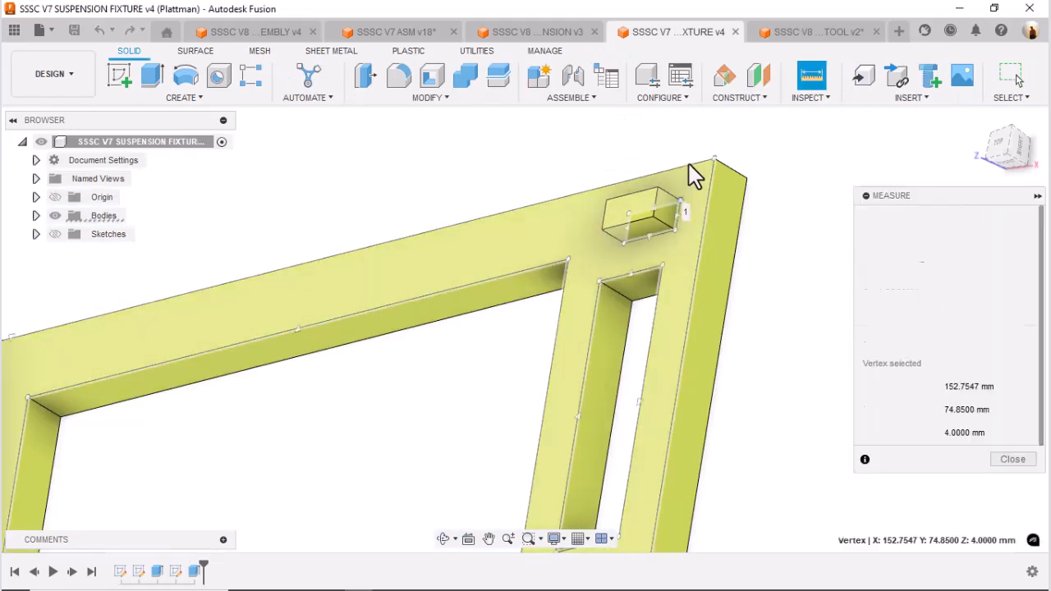
pyautogui.click(688, 168)
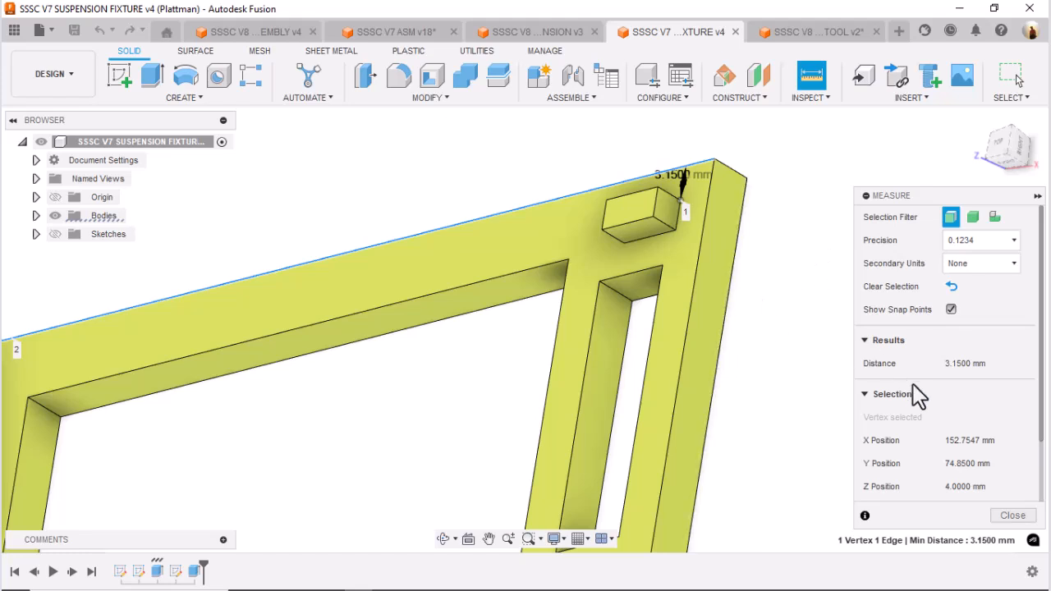
pyautogui.press('Escape')
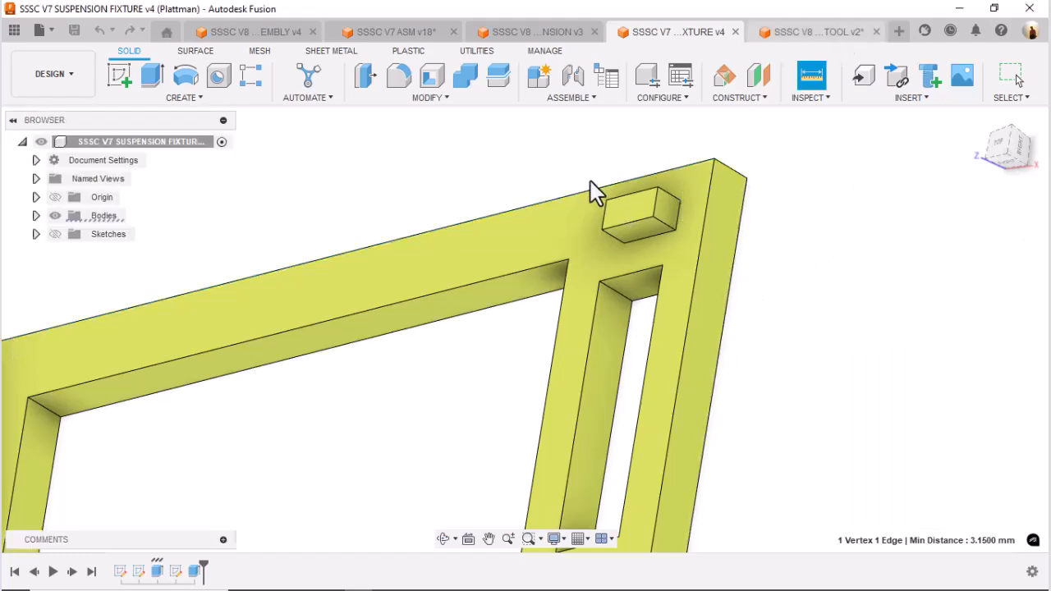
# In the V8 alignment tool sketch, dimension the small rectangle 3.15 mm below the frame's upper outer edge.
pyautogui.hotkey('ctrl', 'Tab')
pyautogui.scroll(3, 624, 181)
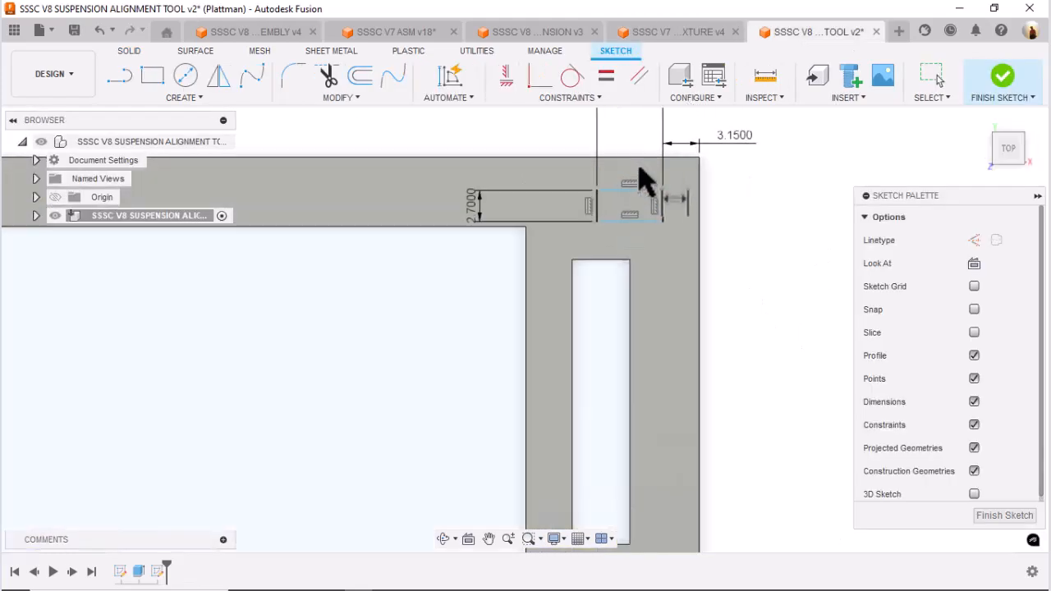
pyautogui.click(637, 191)
pyautogui.click(653, 168)
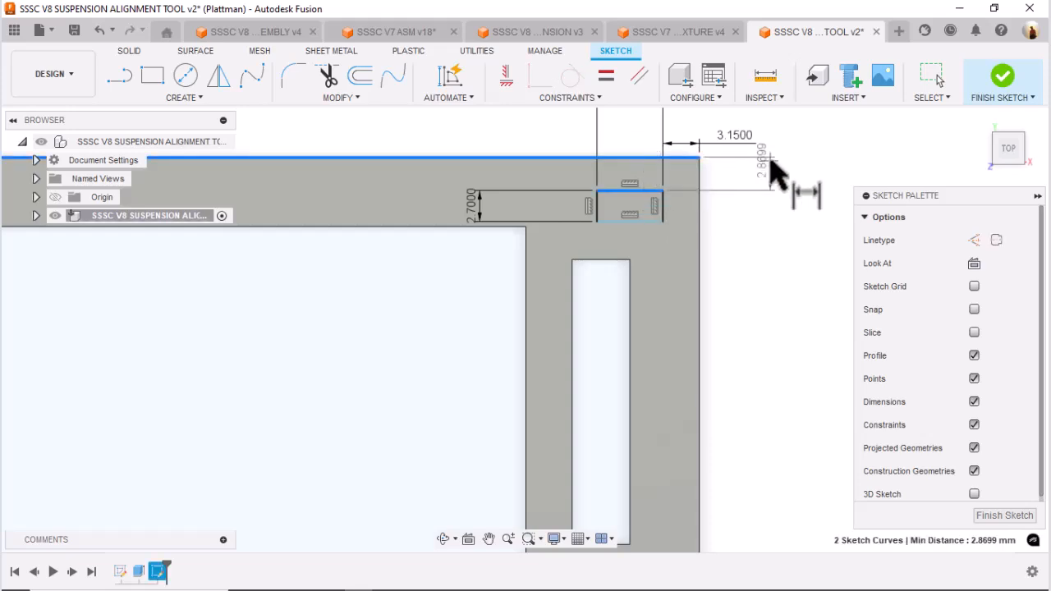
pyautogui.click(773, 174)
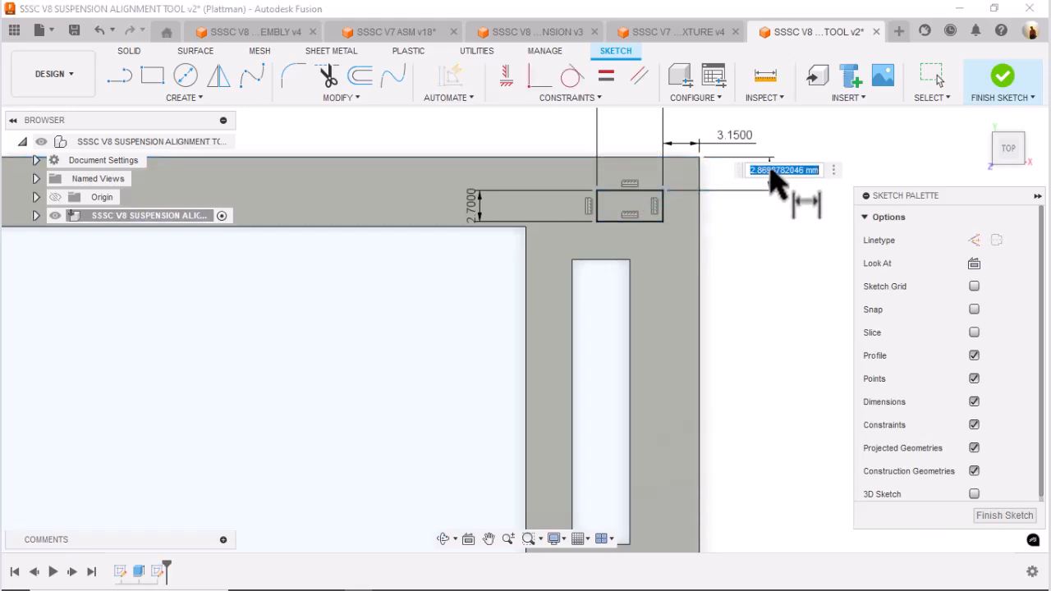
pyautogui.write('3.15')
pyautogui.press('Return')
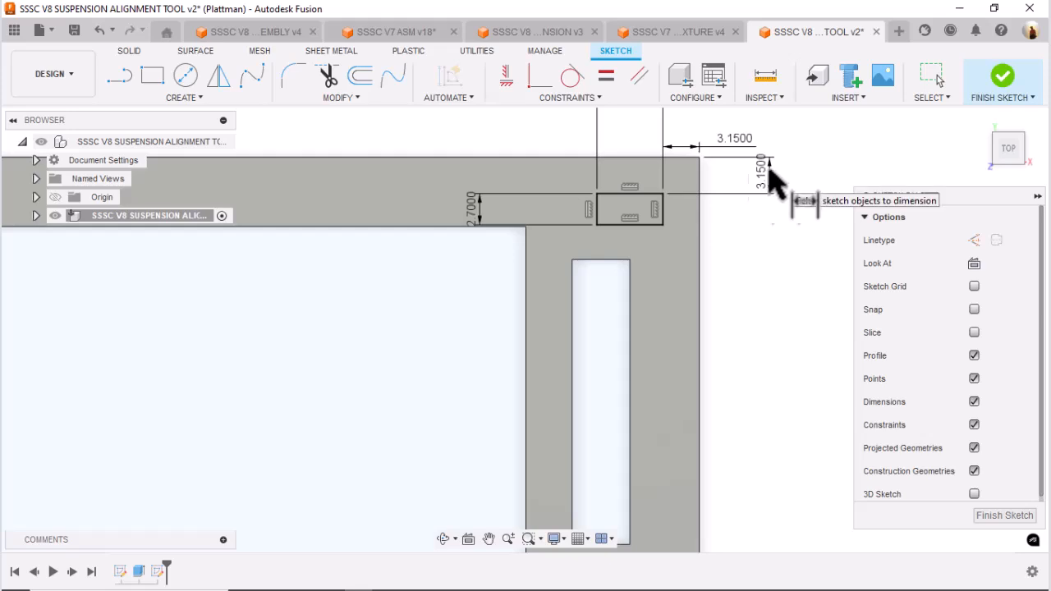
# Draw a 78 mm vertical construction line along the middle bar, joining the midpoints of the frame's upper and lower outer edges.
pyautogui.scroll(-3, 446, 335)
pyautogui.moveTo(380, 330); pyautogui.dragTo(624, 260, button='middle')
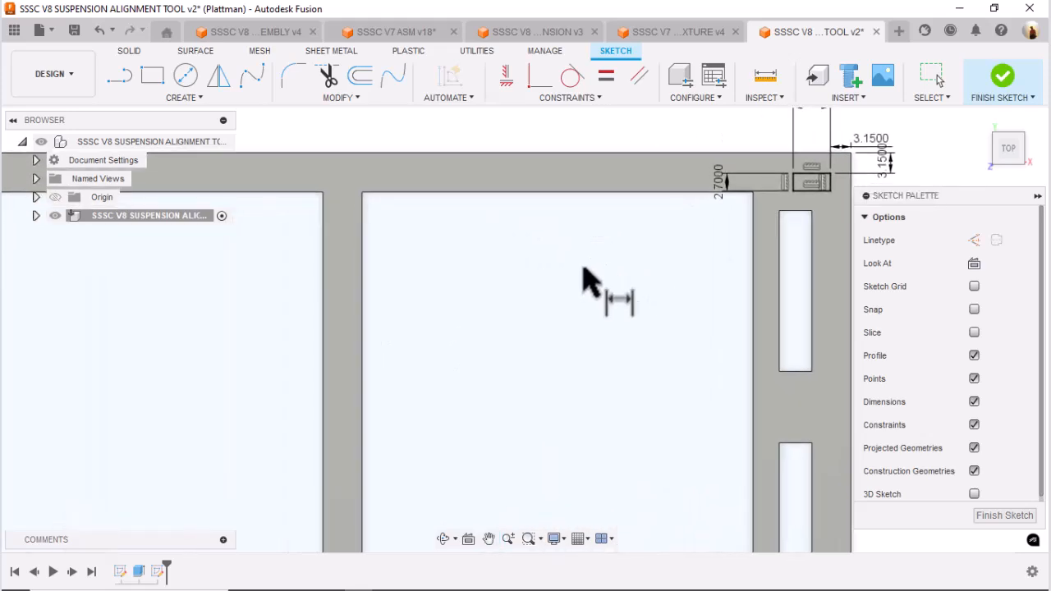
pyautogui.press('l')
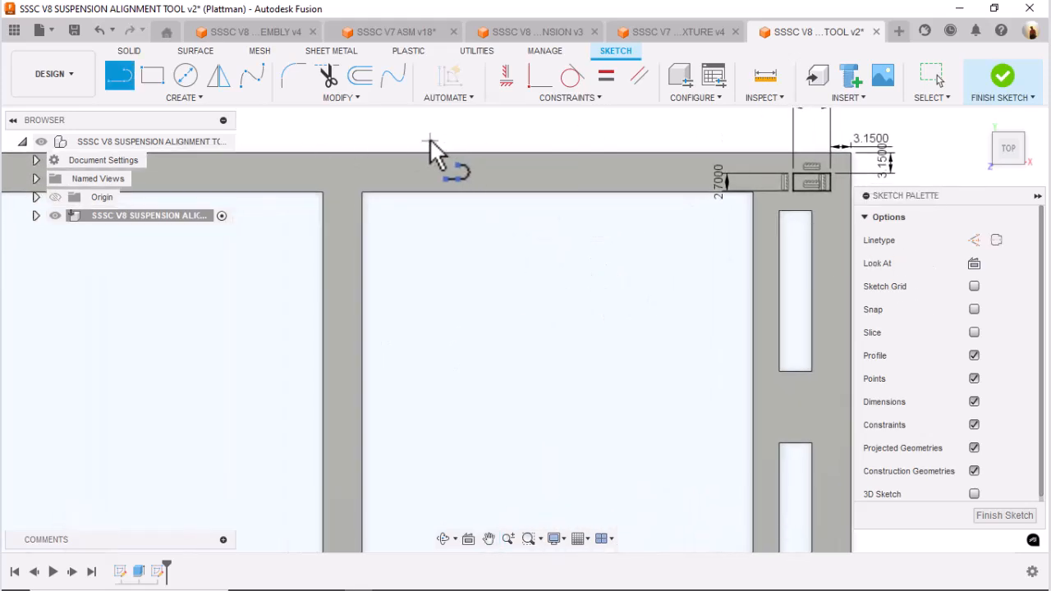
pyautogui.click(996, 240)
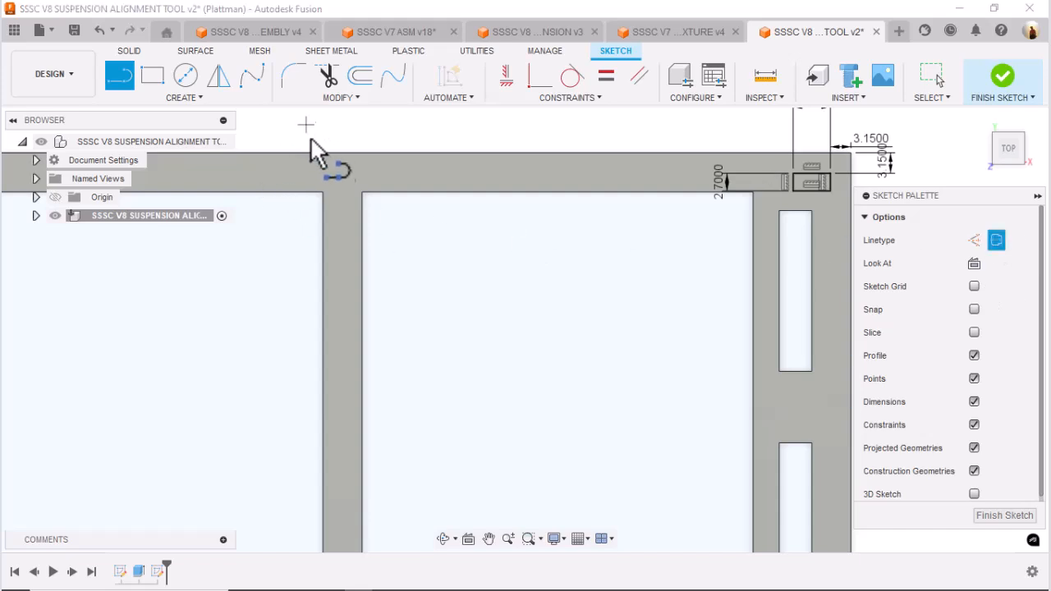
pyautogui.click(342, 152)
pyautogui.moveTo(334, 351); pyautogui.dragTo(348, 214, button='middle')
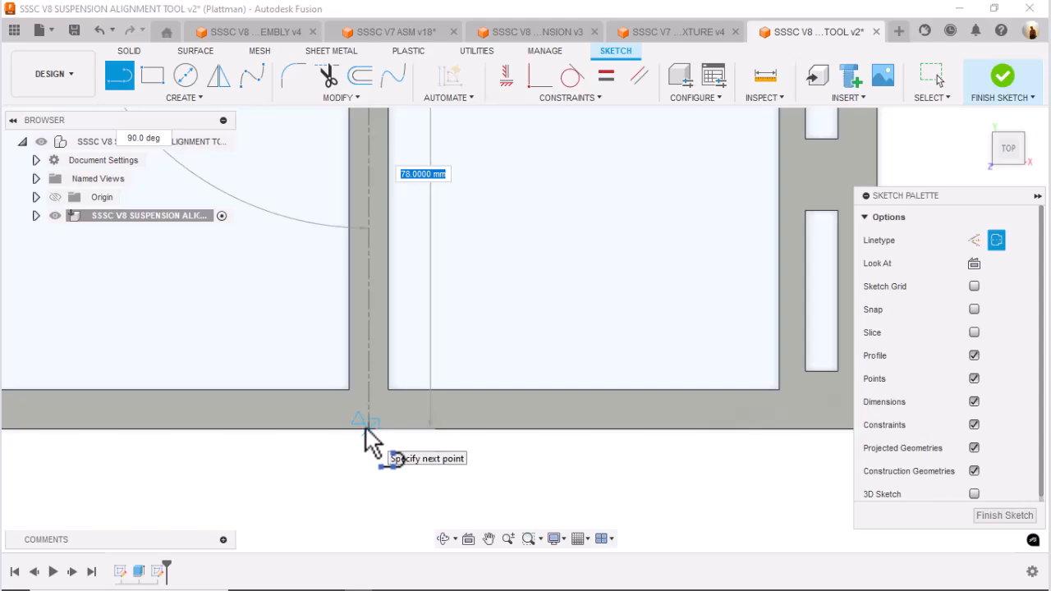
pyautogui.click(367, 440)
pyautogui.scroll(-3, 556, 235)
pyautogui.moveTo(563, 230); pyautogui.dragTo(530, 297, button='middle')
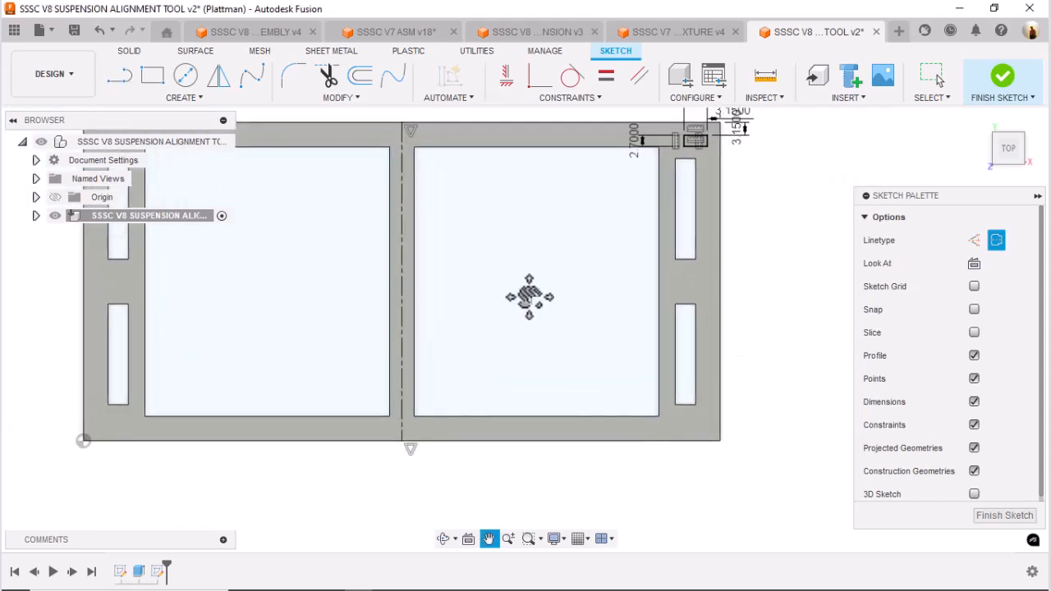
pyautogui.press('l')
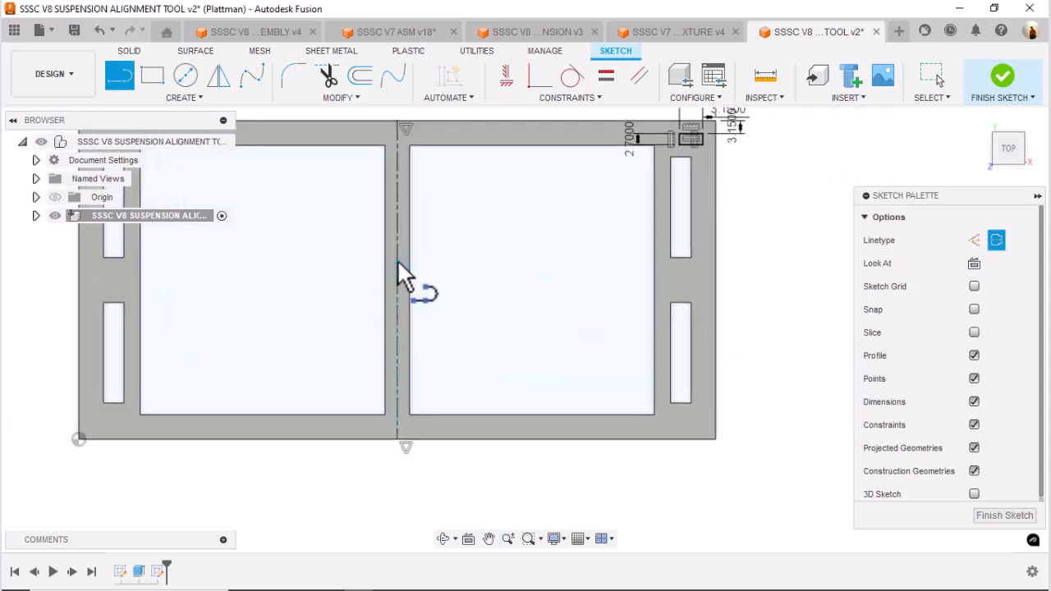
pyautogui.click(401, 264)
pyautogui.press('Escape')
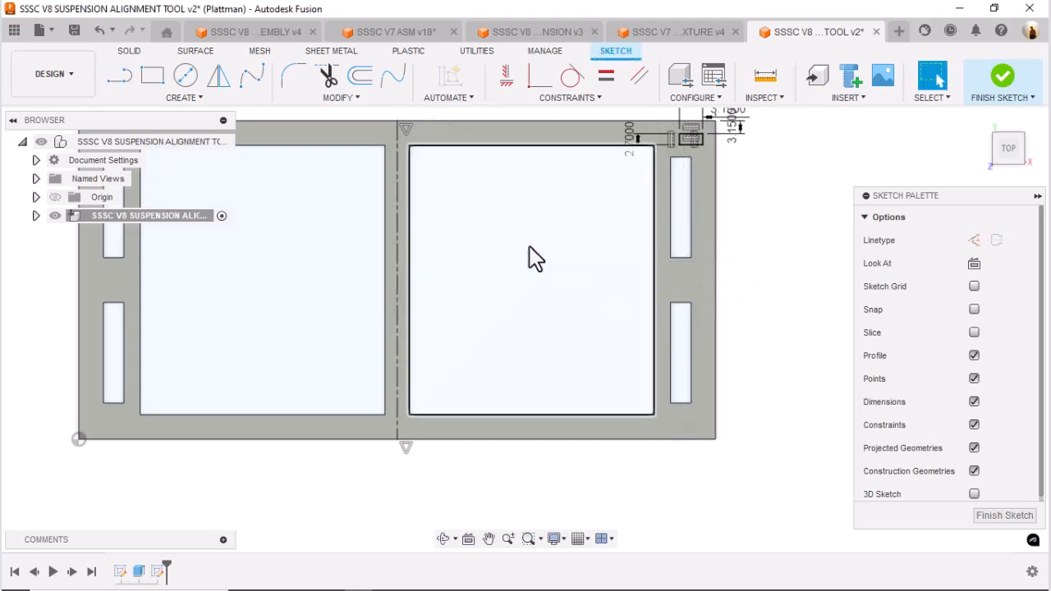
# Draw a horizontal construction line about 78 mm long from the vertical construction line's midpoint to the midpoint of the frame's right outer edge.
pyautogui.click(121, 78)
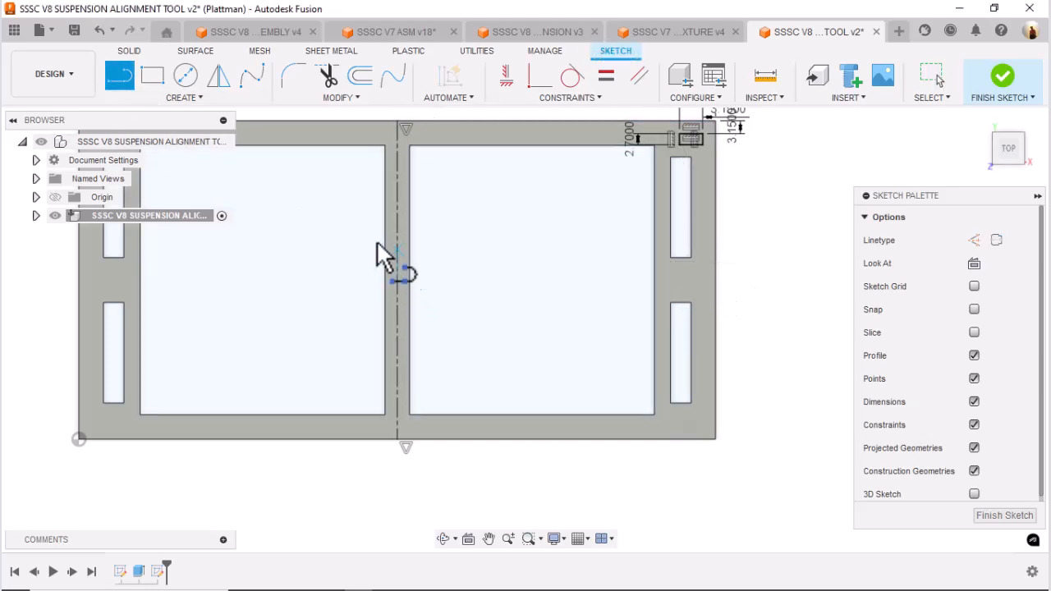
pyautogui.click(996, 240)
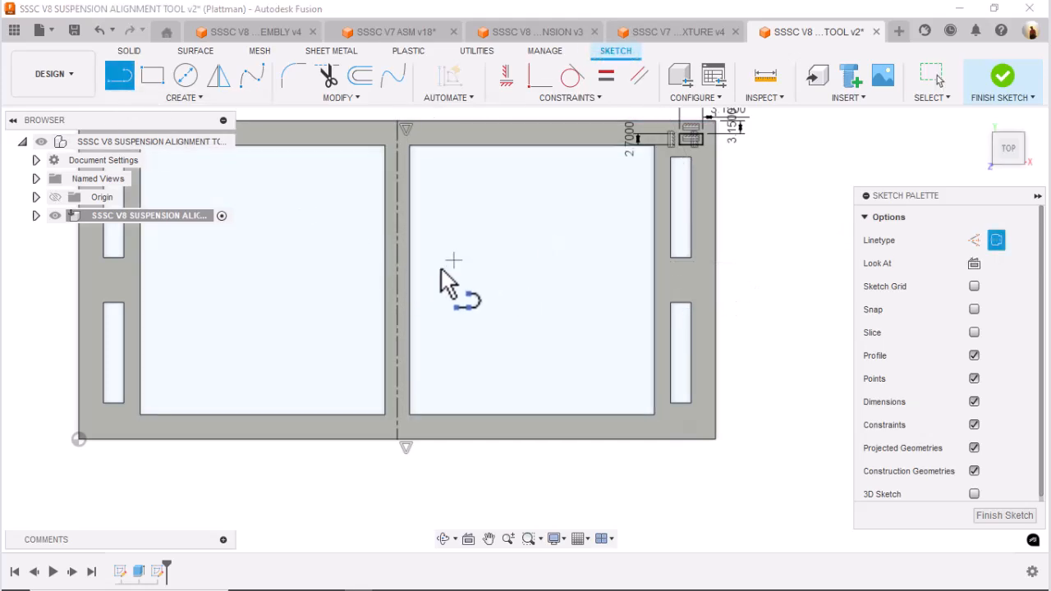
pyautogui.click(398, 280)
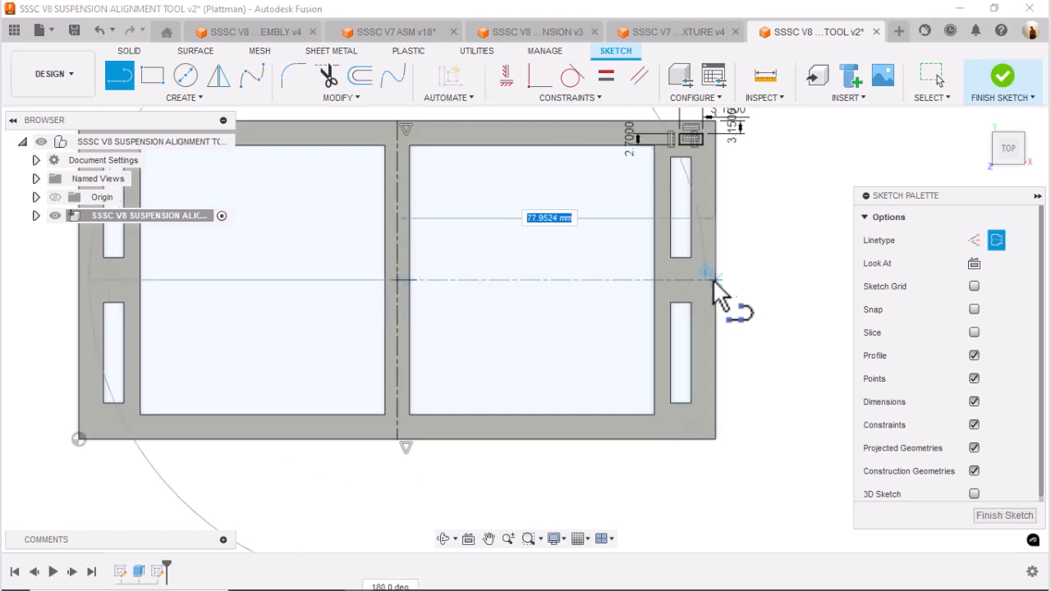
pyautogui.doubleClick(714, 280)
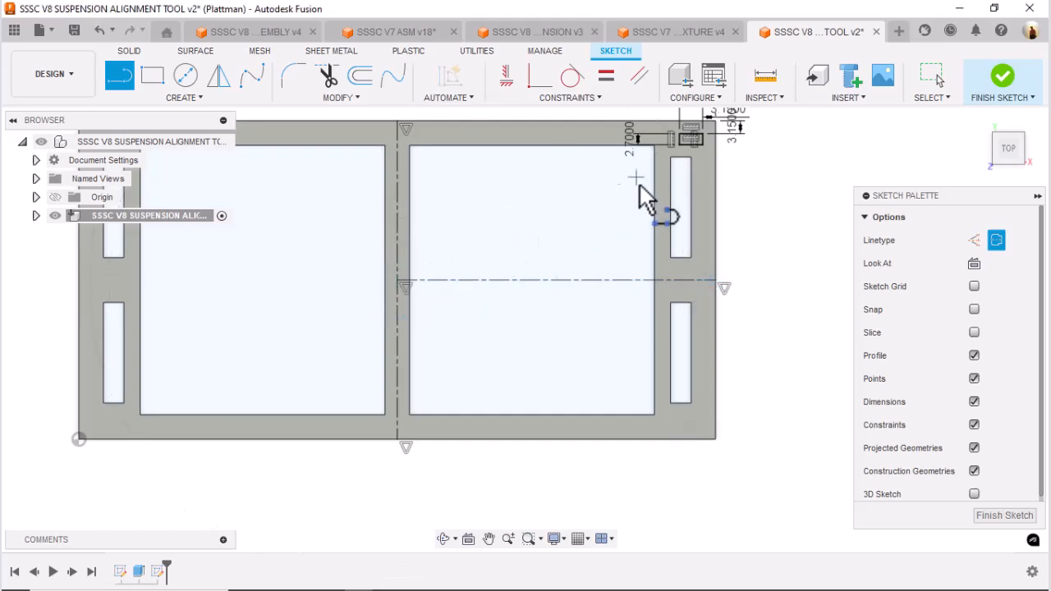
pyautogui.press('Escape')
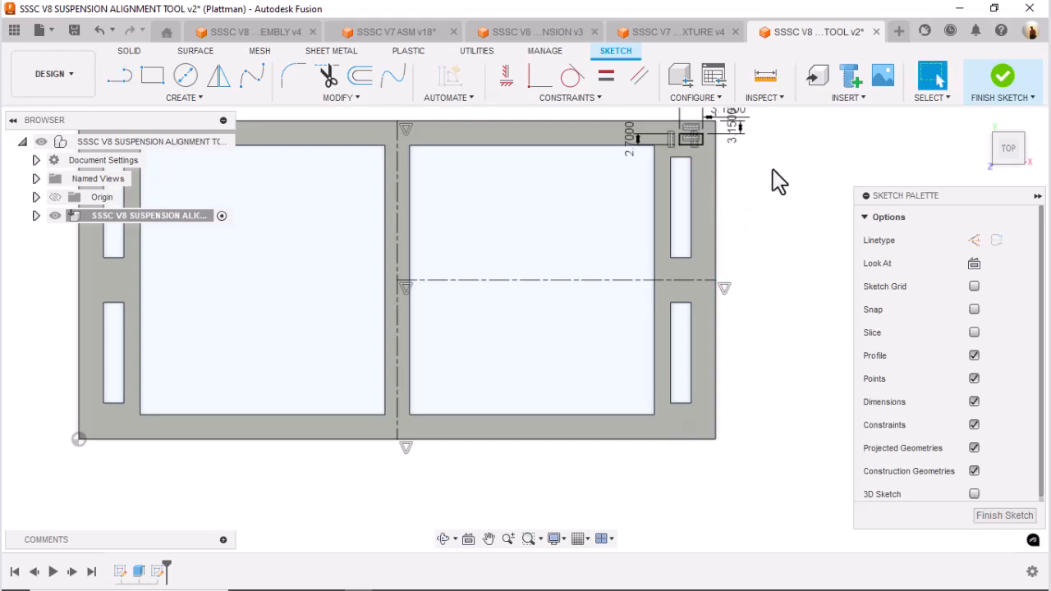
# Mirror the small upper-right rectangle about the horizontal construction line.
pyautogui.click(218, 76)
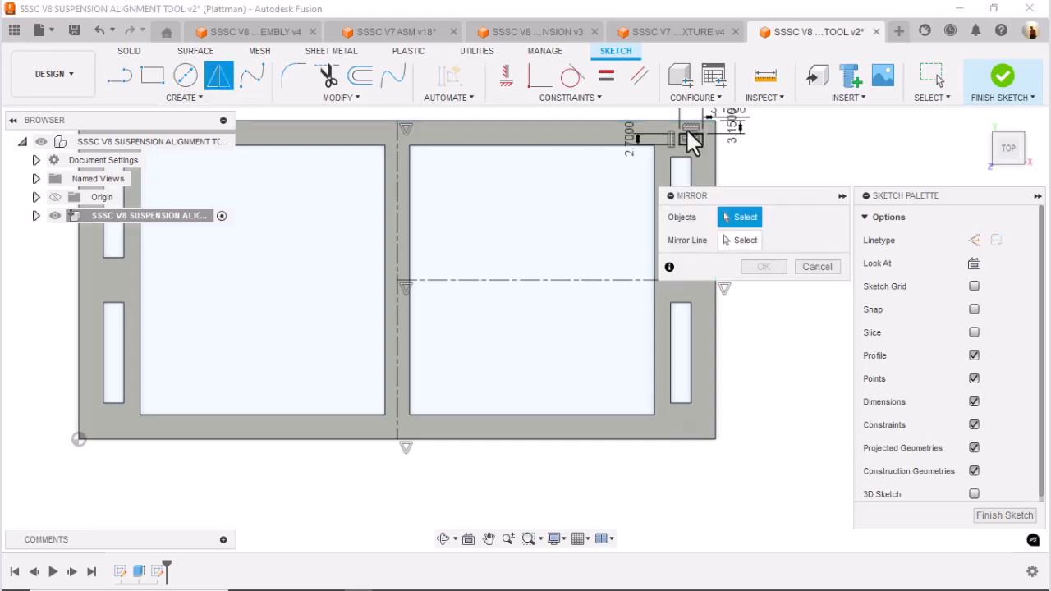
pyautogui.click(711, 160)
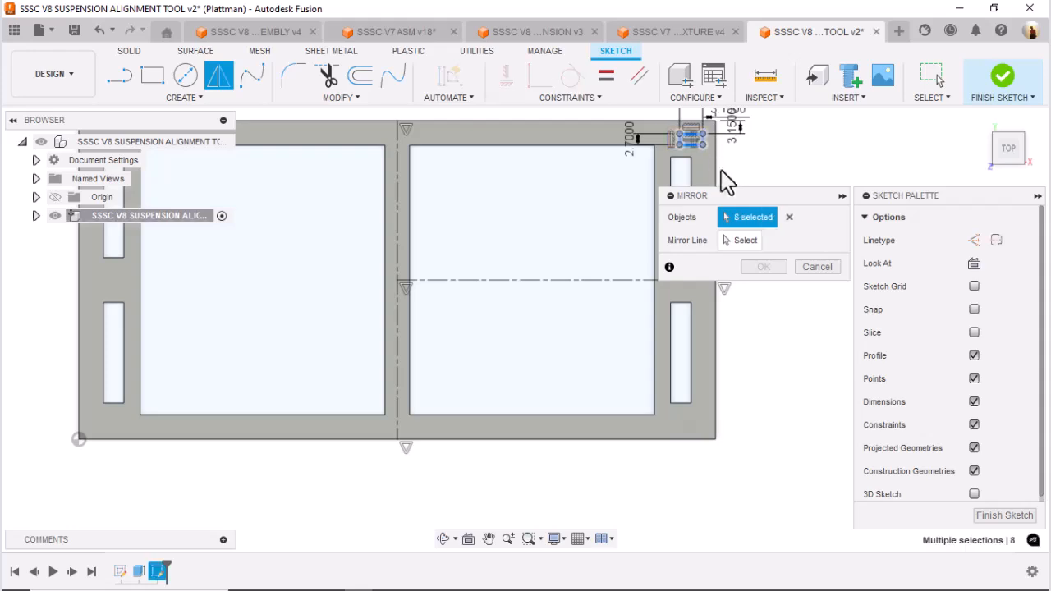
pyautogui.click(742, 240)
pyautogui.click(540, 281)
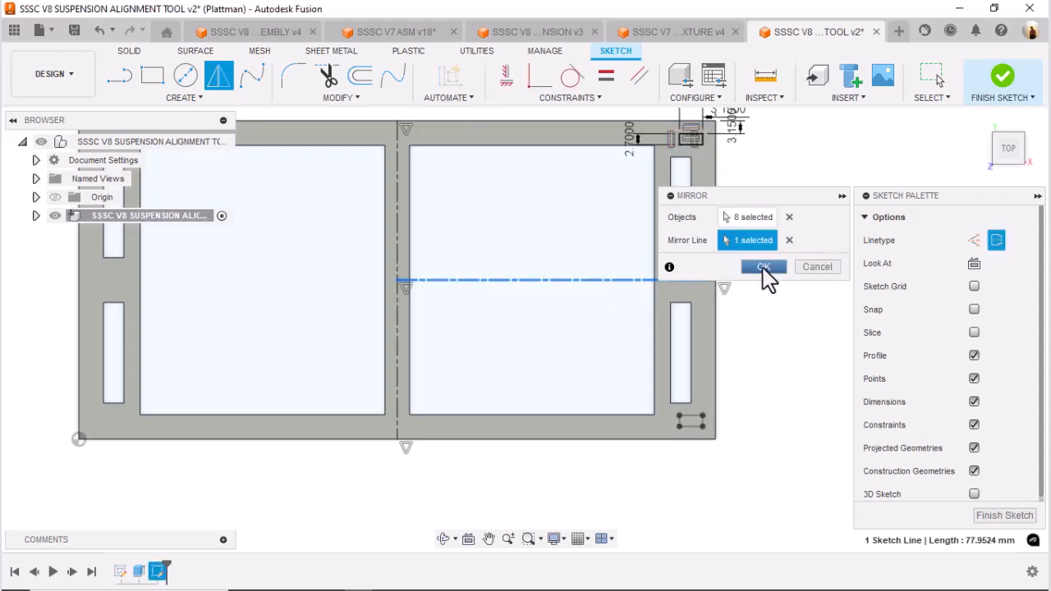
pyautogui.click(763, 267)
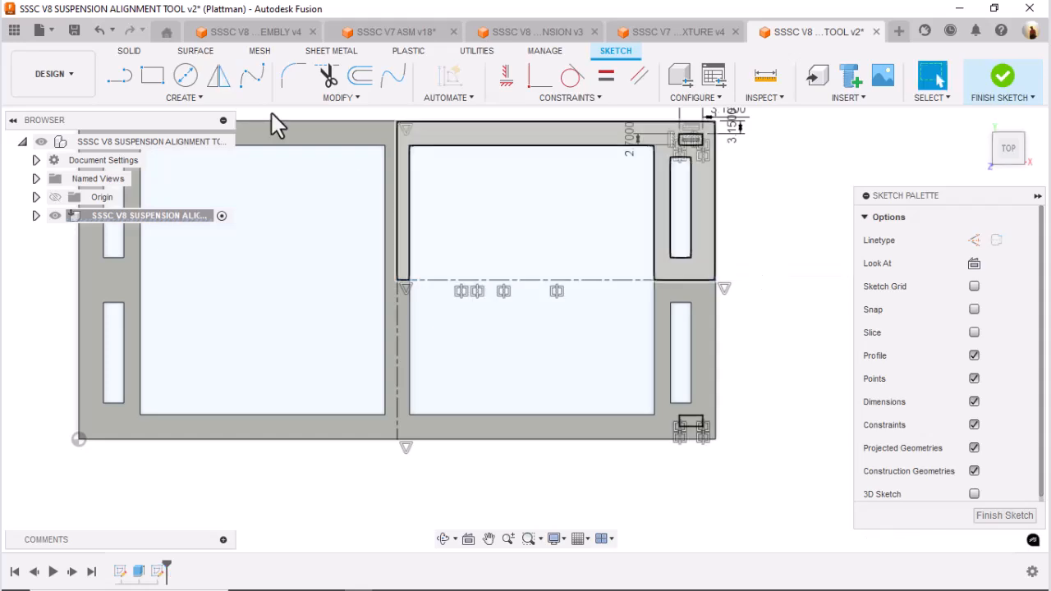
# Sketch a center rectangle 5 mm high and about 4.7 mm wide on the horizontal construction line, between the two right-hand slots.
pyautogui.click(163, 100)
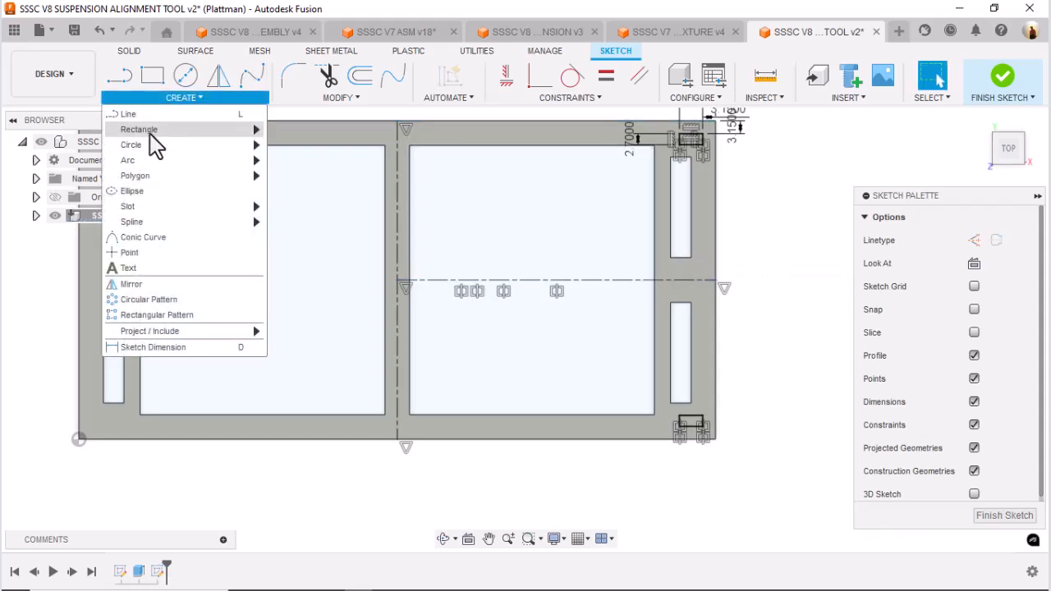
pyautogui.moveTo(149, 131)
pyautogui.click(301, 160)
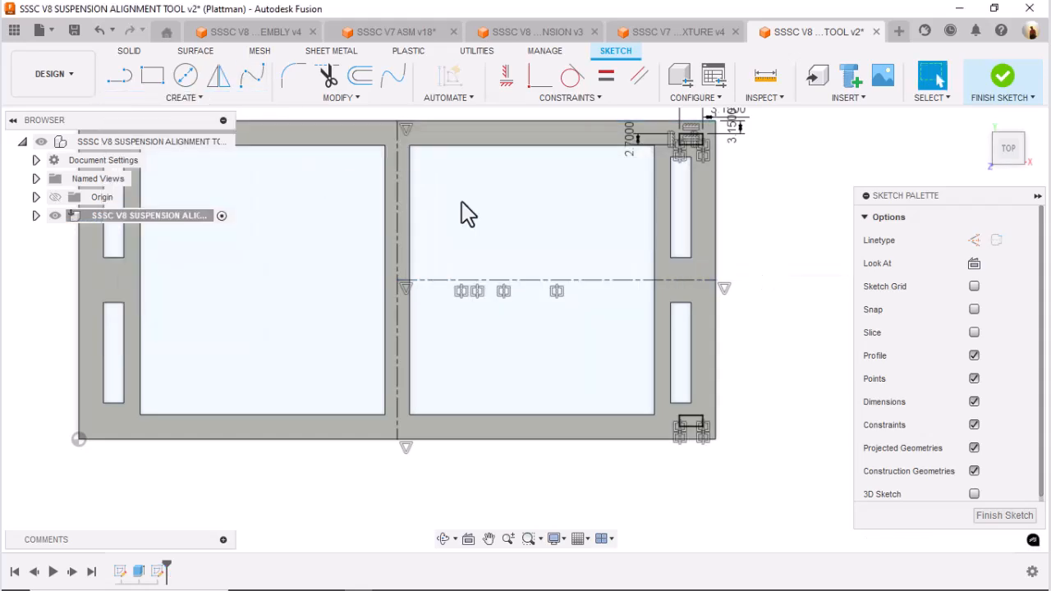
pyautogui.click(682, 280)
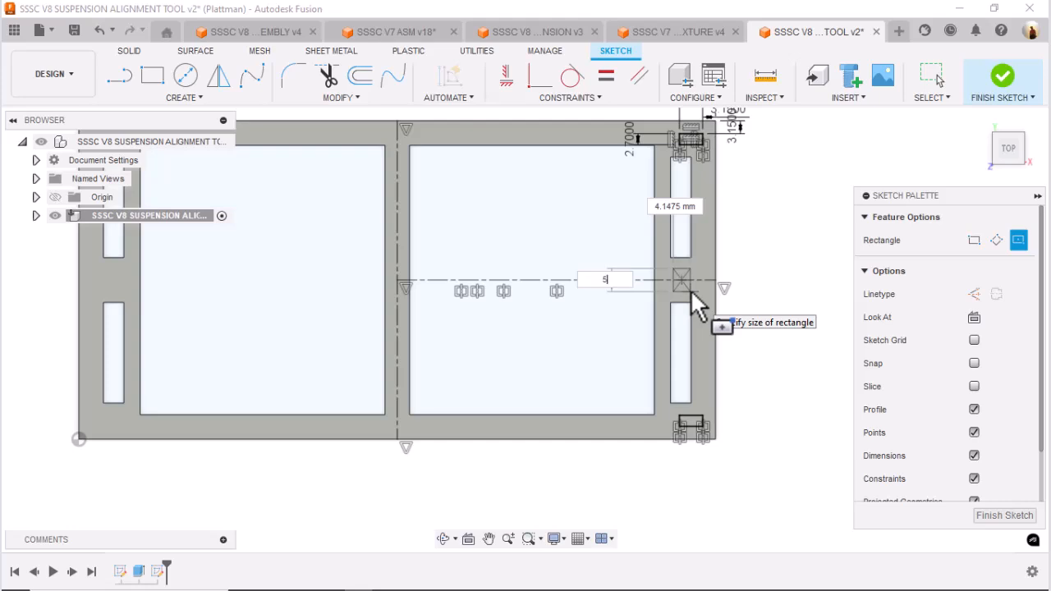
pyautogui.write('5')
pyautogui.press('Return')
pyautogui.press('Escape')
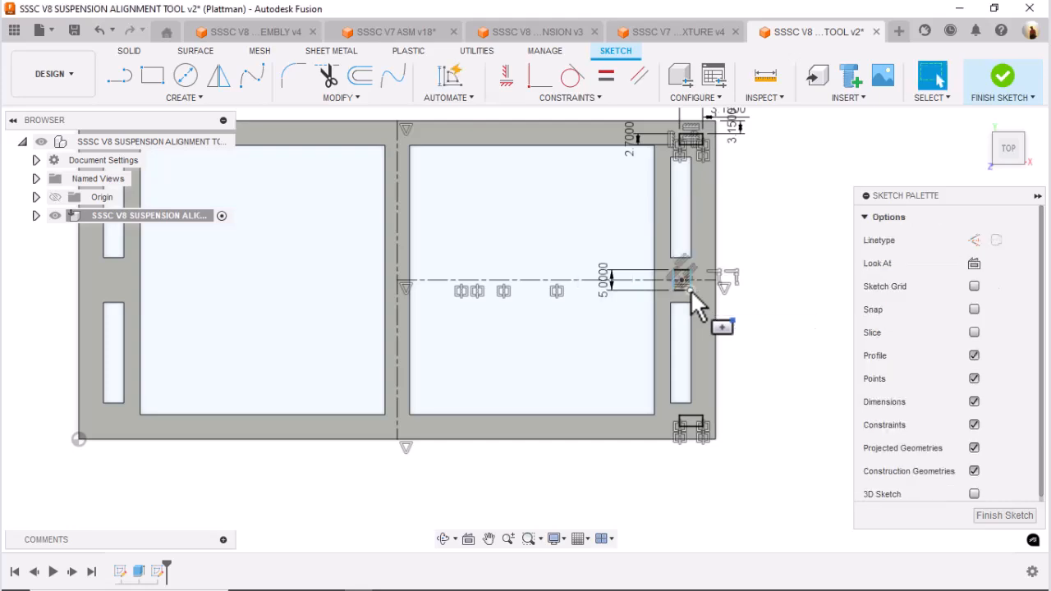
# Set the center rectangle's height to 5.7 mm and dimension its width as 2.7 mm.
pyautogui.click(606, 281)
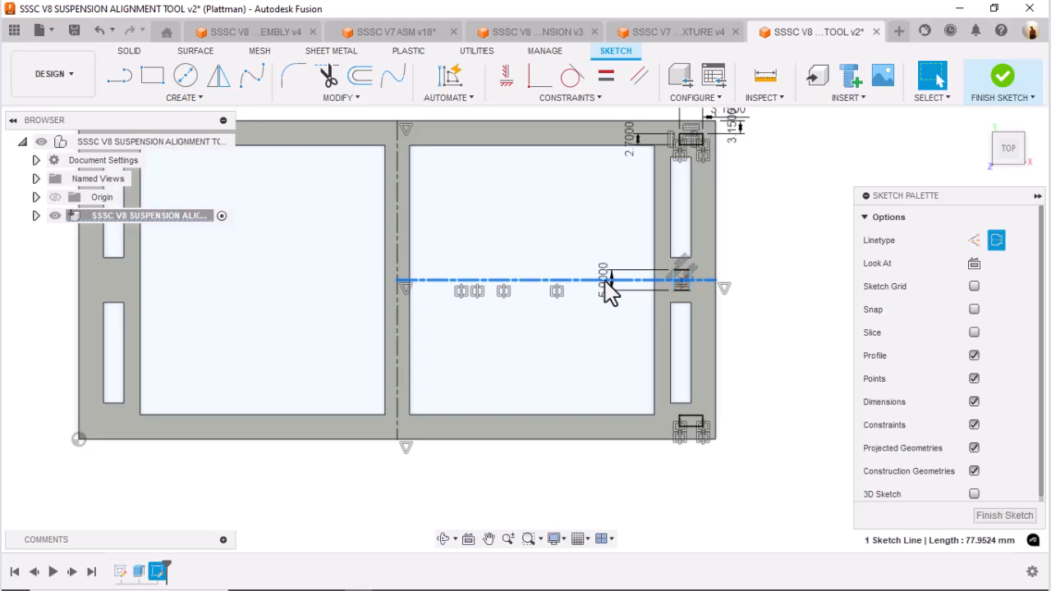
pyautogui.doubleClick(604, 280)
pyautogui.write('5.7')
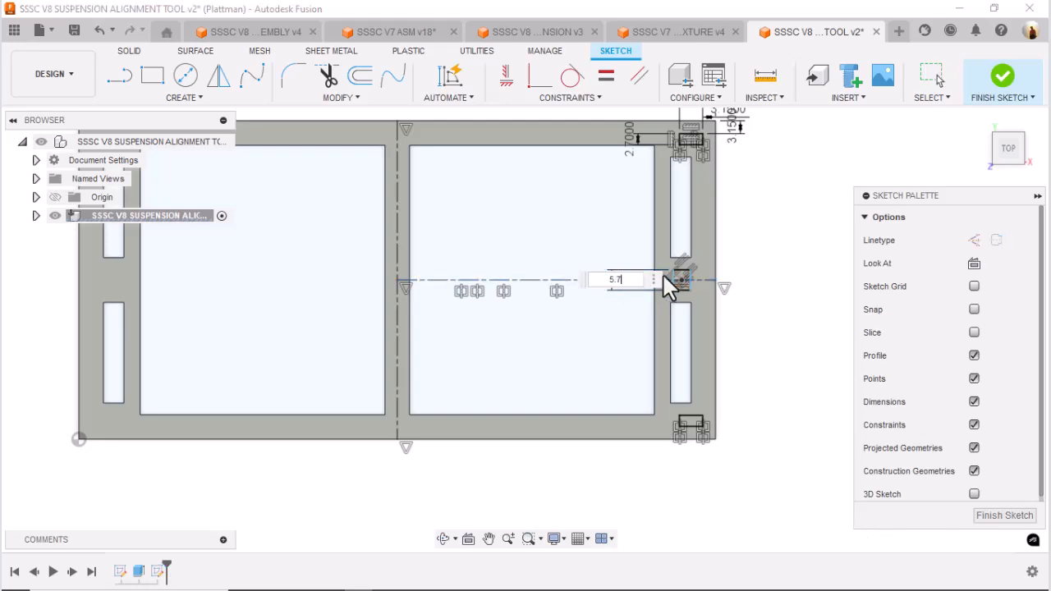
pyautogui.press('Return')
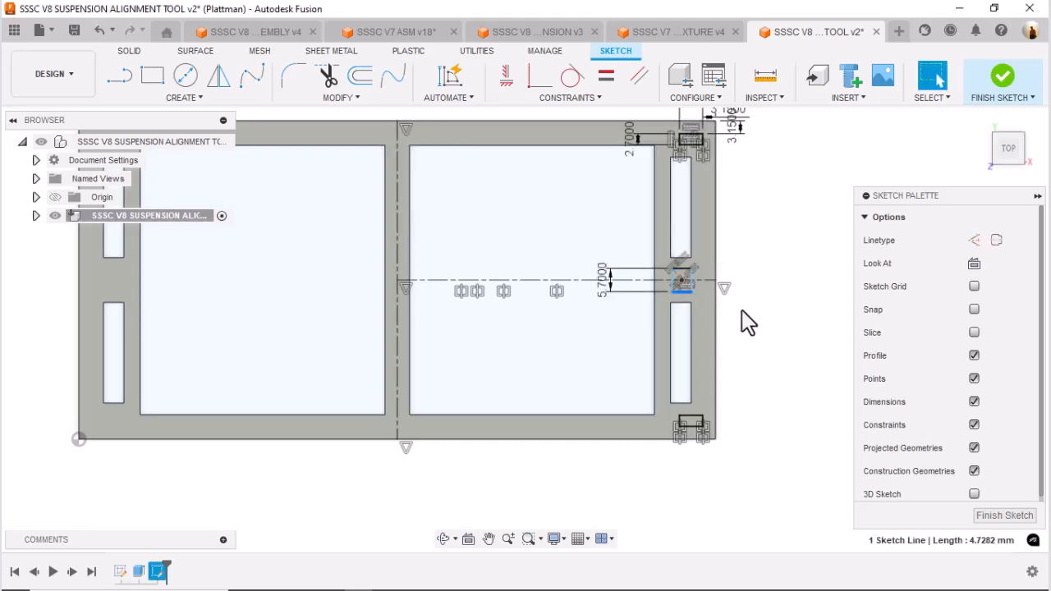
pyautogui.press('d')
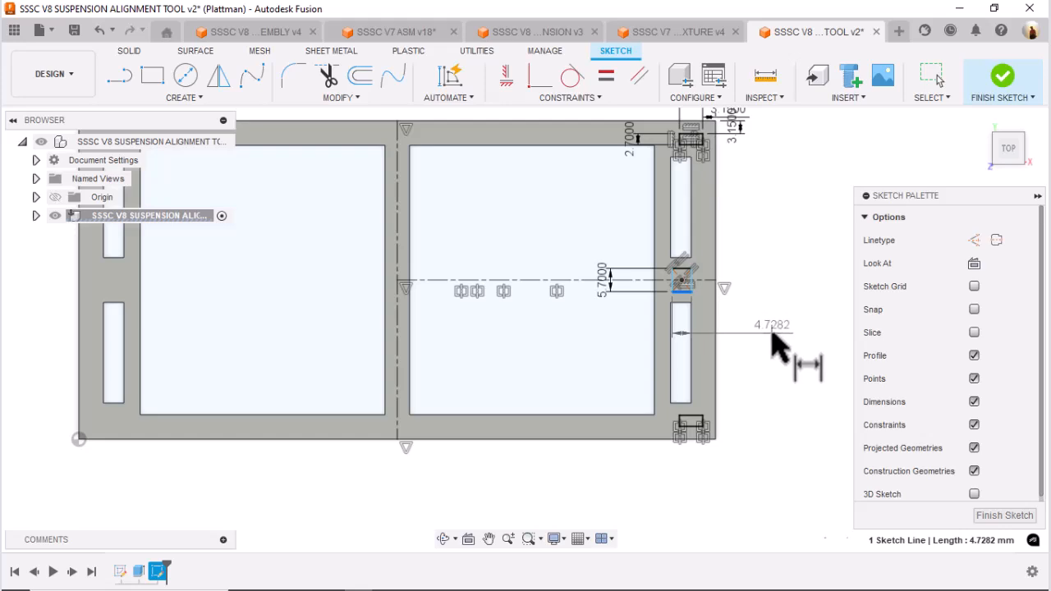
pyautogui.click(772, 334)
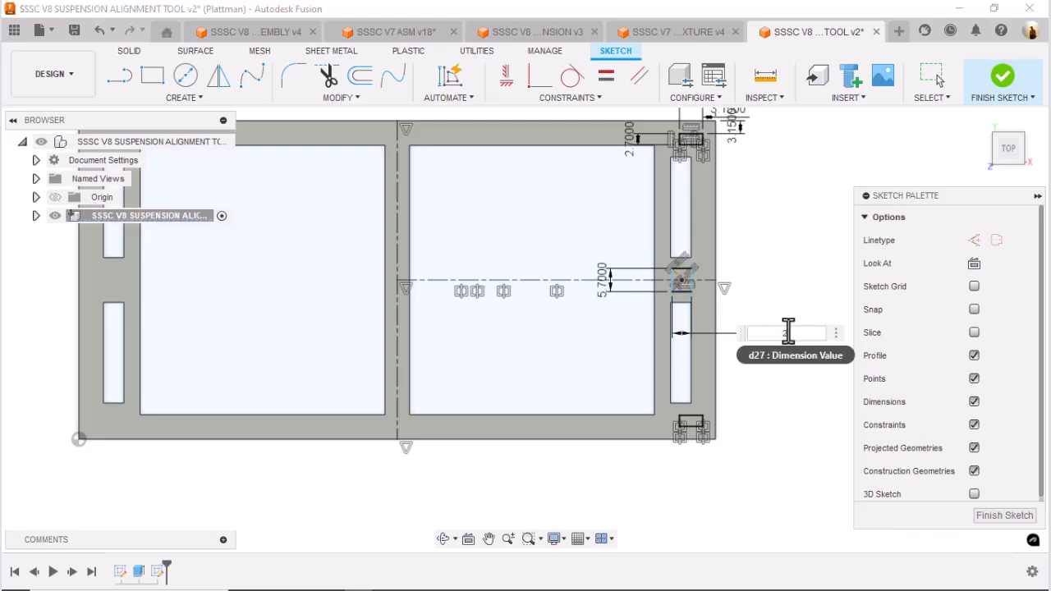
pyautogui.press('Return')
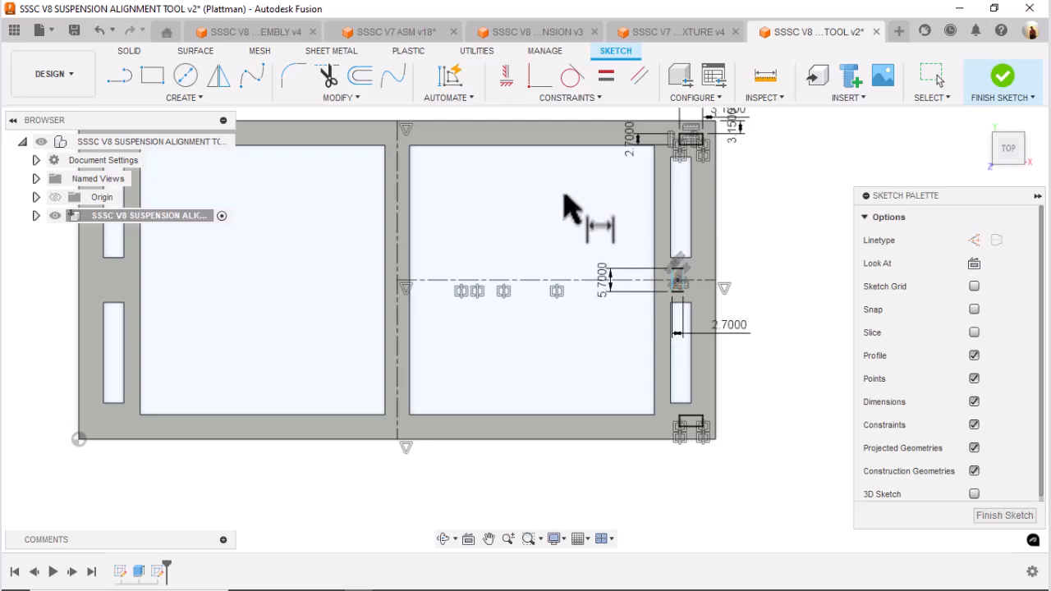
# In the V7 Suspension Fixture, measure from the middle right block's corner to the frame's right edge, and return to the V8 alignment tool sketch.
pyautogui.click(669, 33)
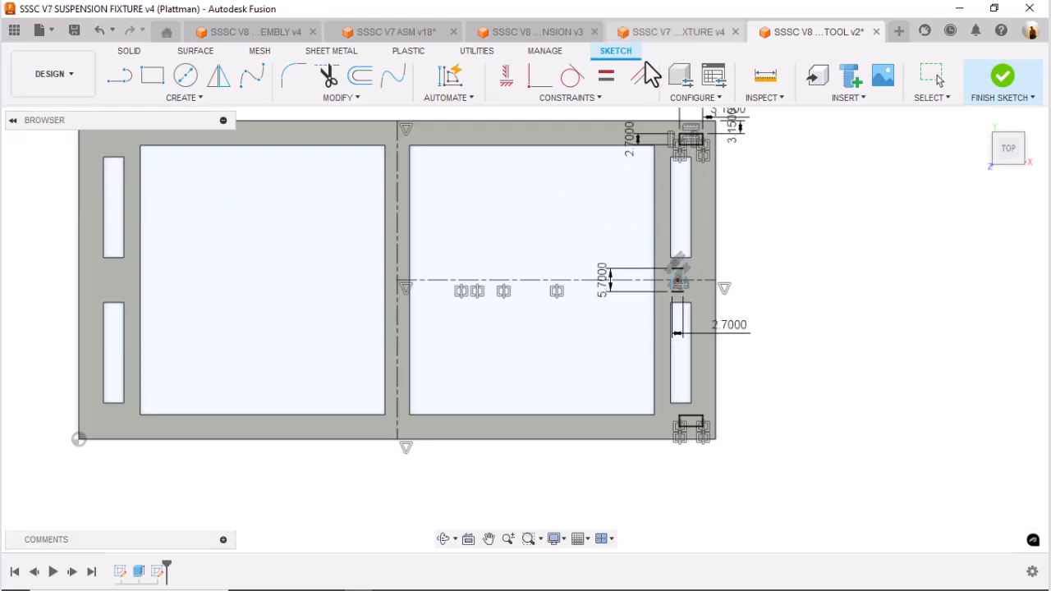
pyautogui.scroll(-3, 742, 265)
pyautogui.moveTo(740, 266); pyautogui.dragTo(732, 125, button='middle')
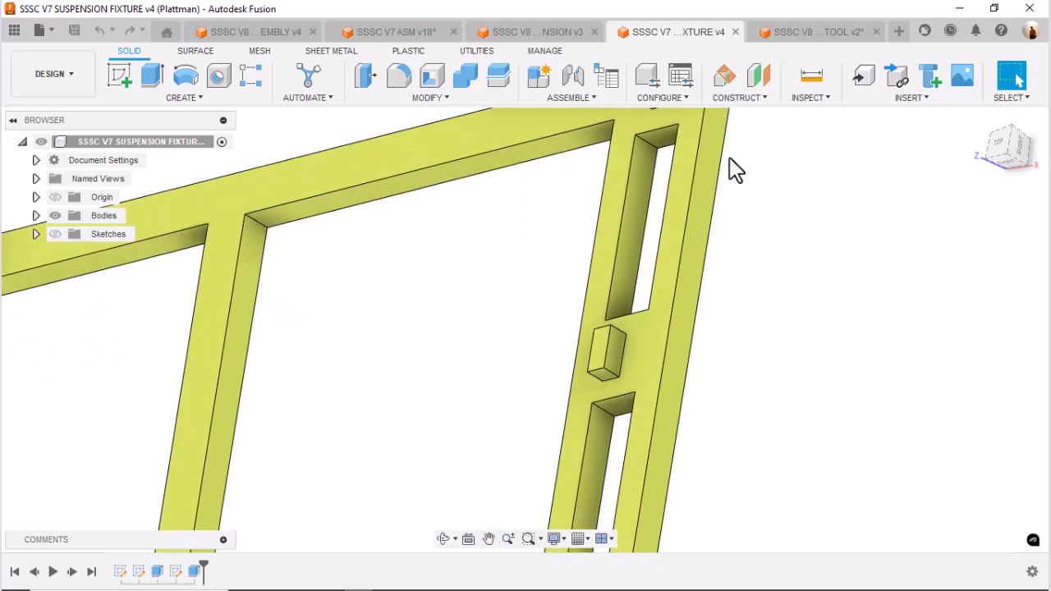
pyautogui.press('i')
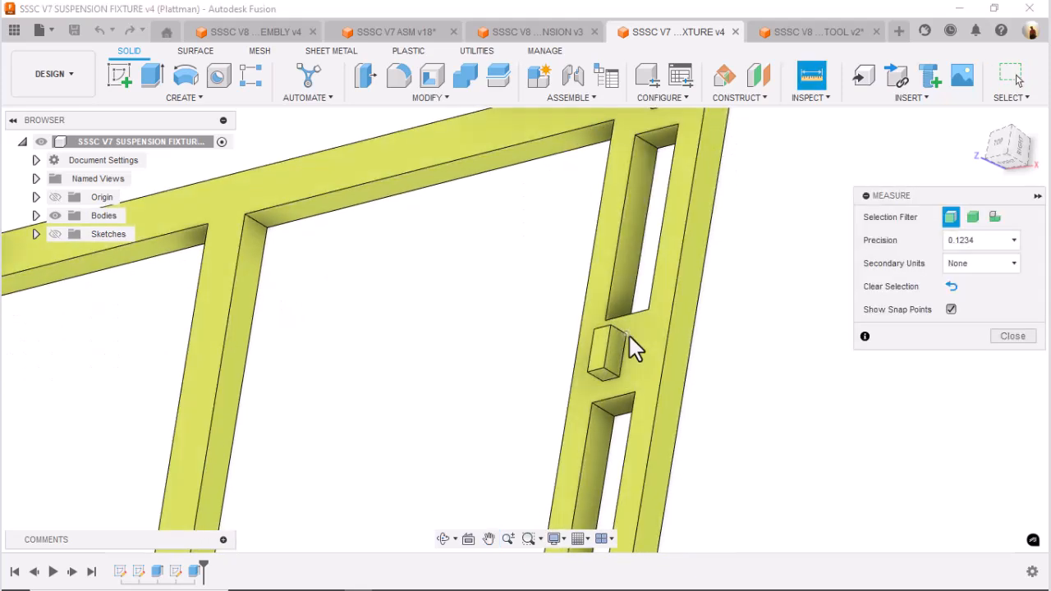
pyautogui.click(627, 335)
pyautogui.click(669, 330)
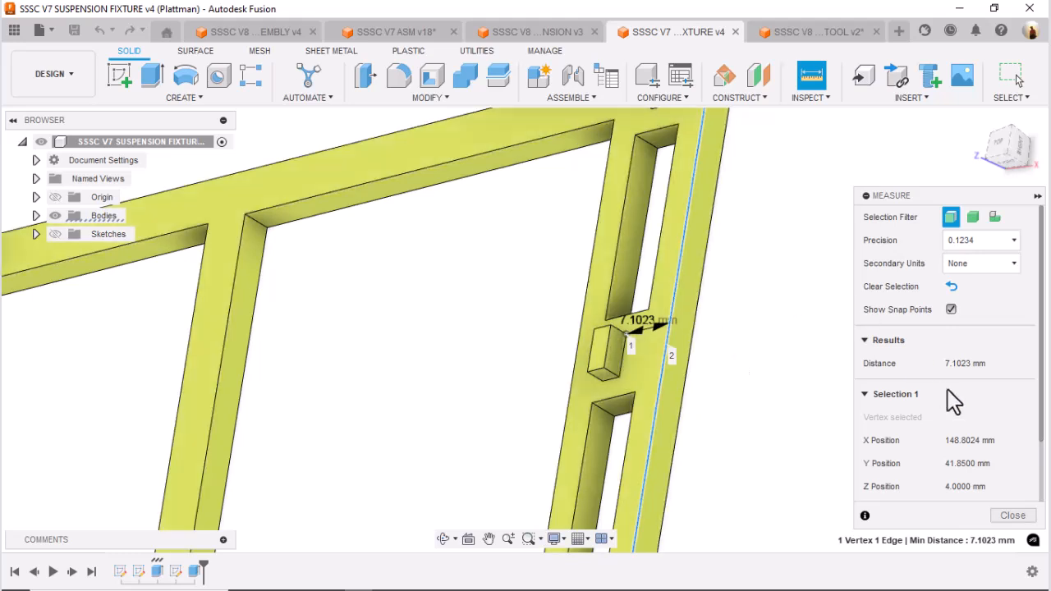
pyautogui.click(818, 29)
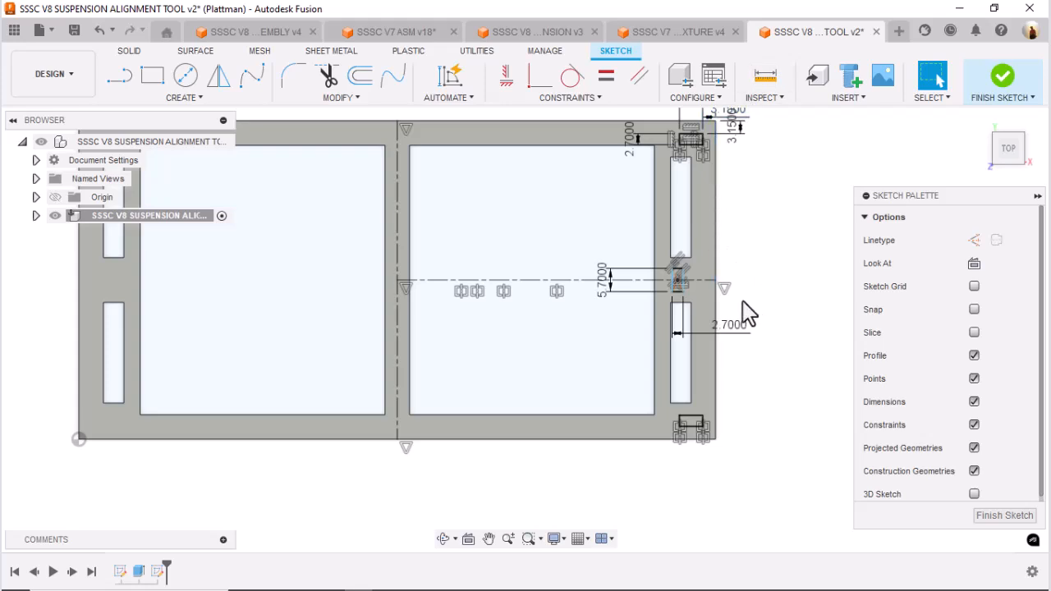
# Try to dimension from the center rectangle's diagonal to the frame's right outer edge.
pyautogui.press('d')
pyautogui.scroll(3, 662, 281)
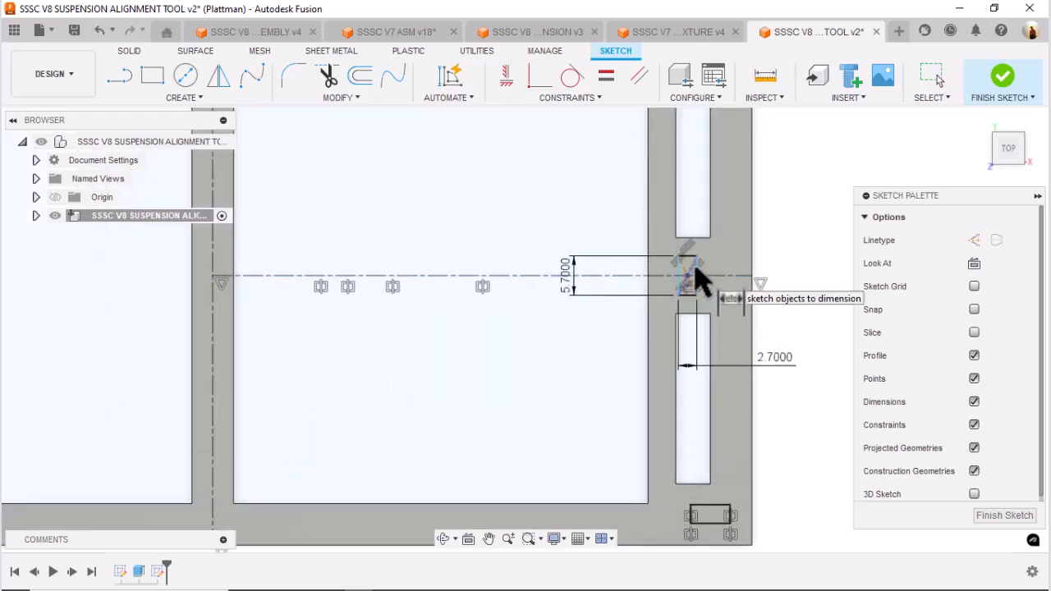
pyautogui.click(692, 267)
pyautogui.click(753, 275)
pyautogui.click(806, 254)
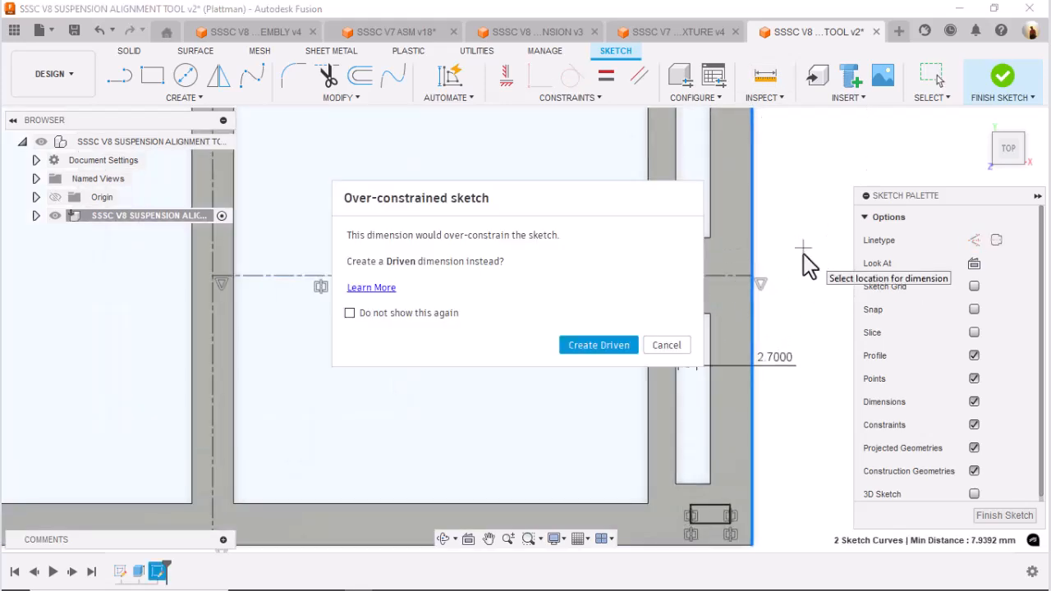
pyautogui.press('Escape')
# Dimension the center rectangle's right side 7.1023 mm from the frame's right outer edge.
pyautogui.scroll(2, 768, 260)
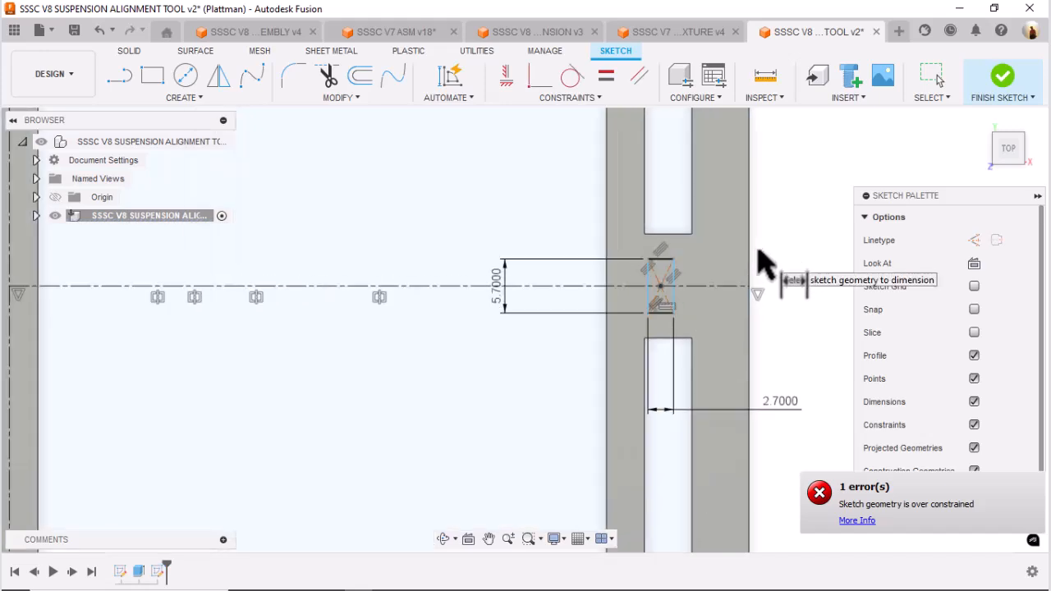
pyautogui.click(674, 285)
pyautogui.click(749, 287)
pyautogui.press('Escape')
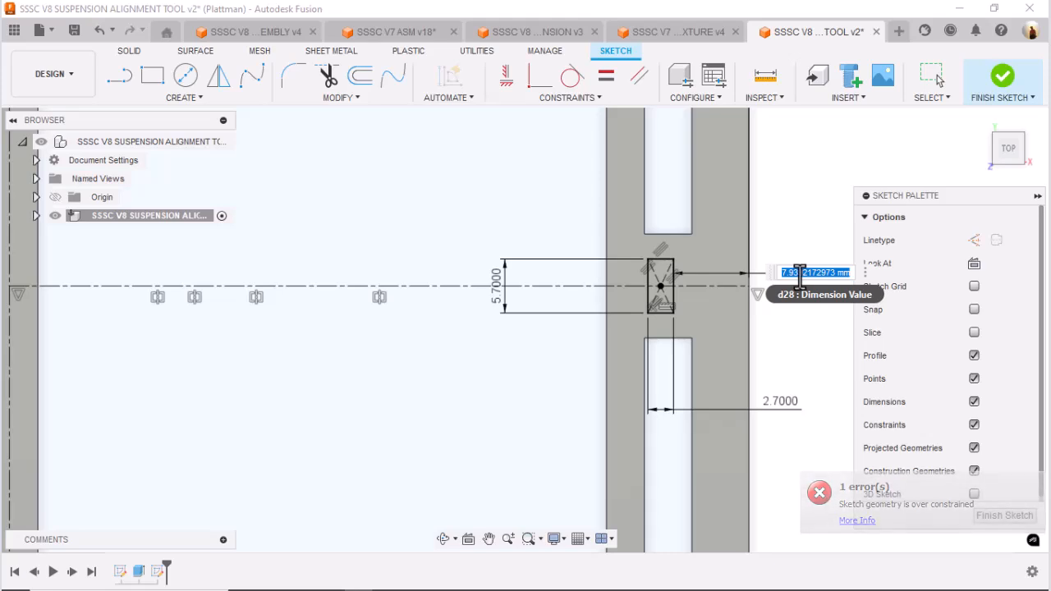
pyautogui.write('7.1003')
pyautogui.press('Return')
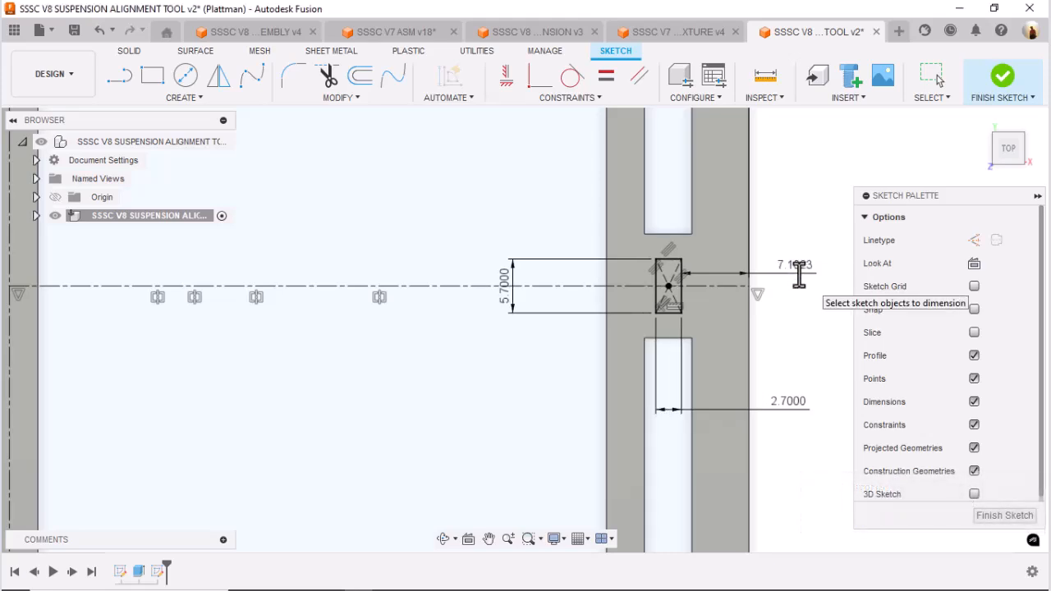
# Mirror the three right-hand rectangles, without the slot edges, across the frame's vertical construction centerline.
pyautogui.scroll(-4, 837, 271)
pyautogui.moveTo(811, 288)
pyautogui.keyDown('shift'); pyautogui.mouseDown(button='middle')
pyautogui.moveTo(797, 243)
pyautogui.moveTo(761, 265)
pyautogui.moveTo(777, 272)
pyautogui.mouseUp(button='middle'); pyautogui.keyUp('shift')
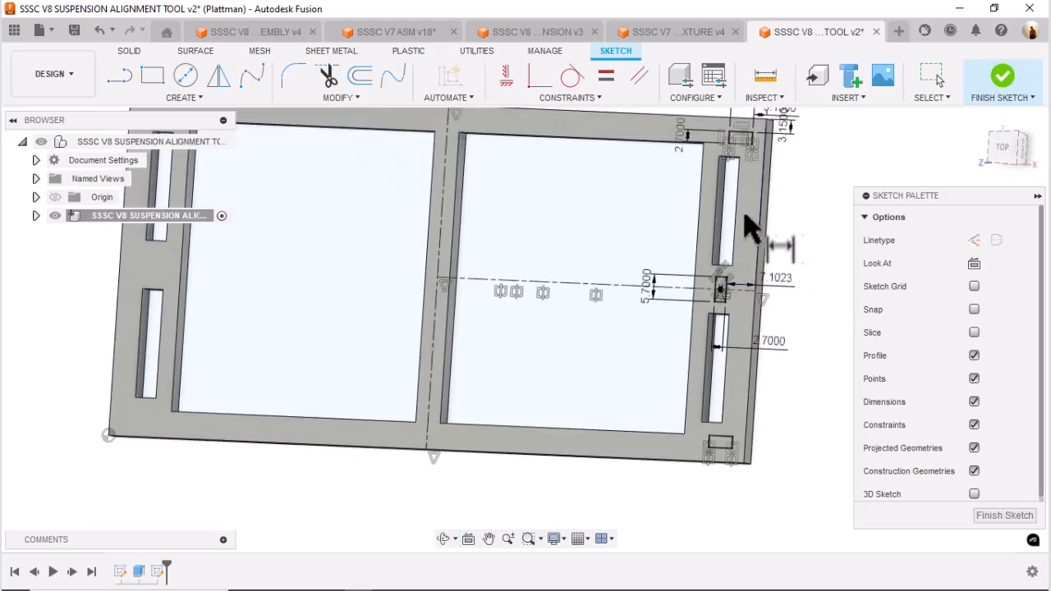
pyautogui.click(220, 80)
pyautogui.moveTo(737, 196); pyautogui.dragTo(304, 182)
pyautogui.moveTo(719, 124); pyautogui.dragTo(762, 163)
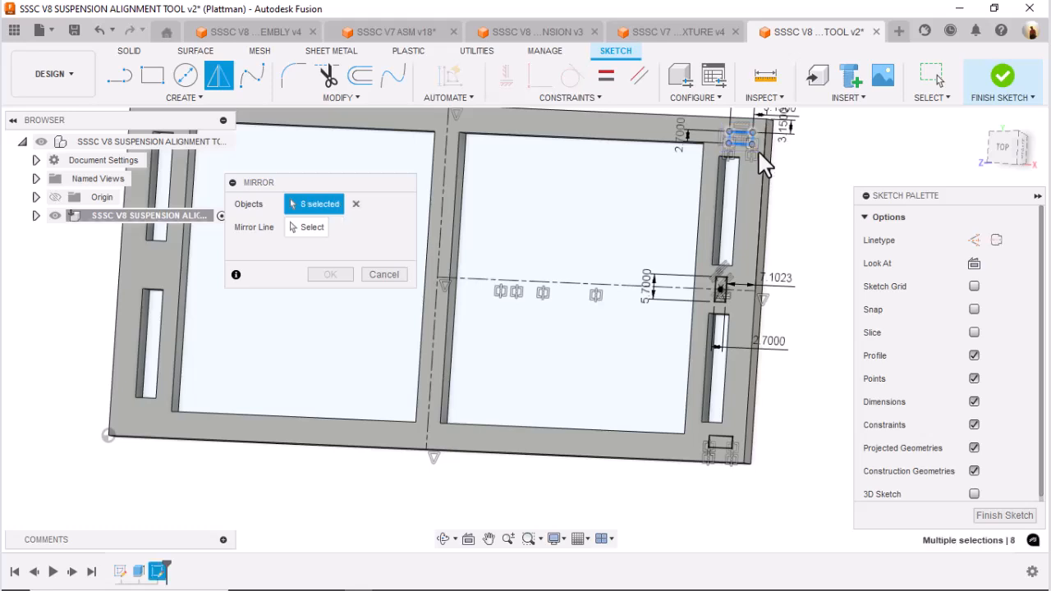
pyautogui.moveTo(702, 269); pyautogui.dragTo(737, 311)
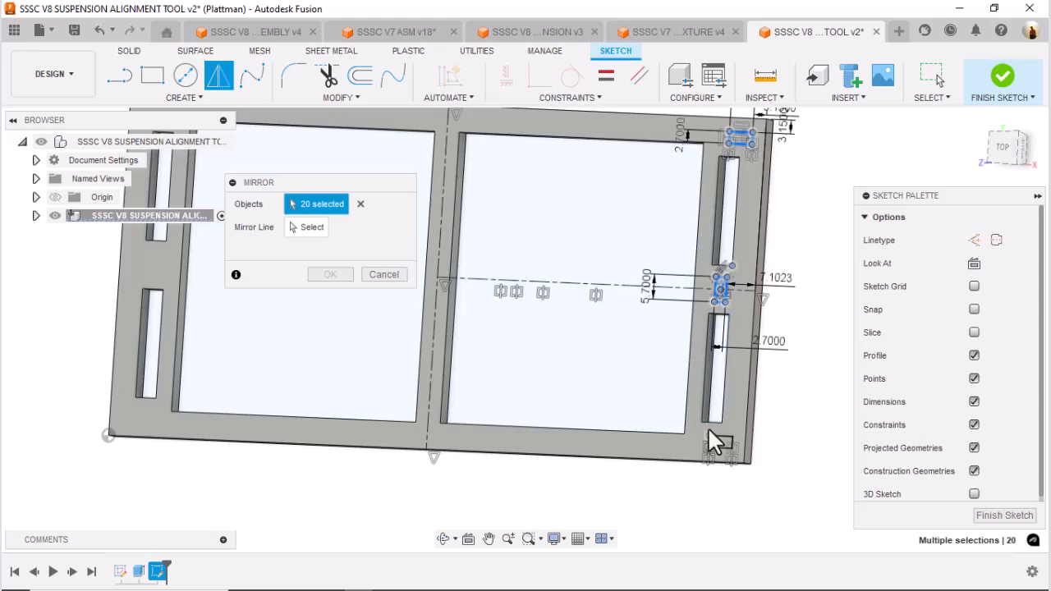
pyautogui.moveTo(702, 433); pyautogui.dragTo(748, 466)
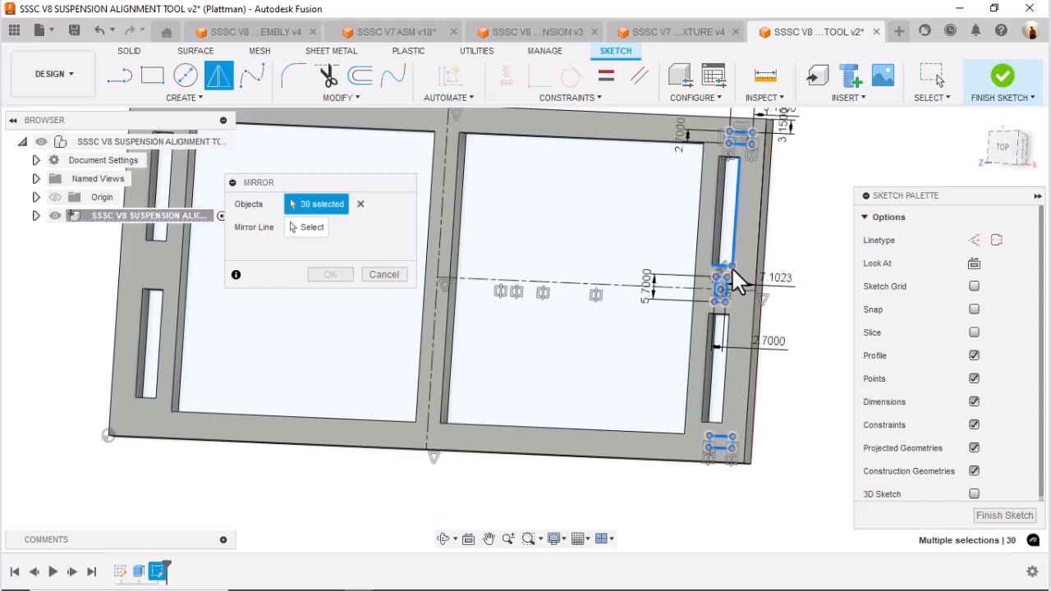
pyautogui.click(737, 256)
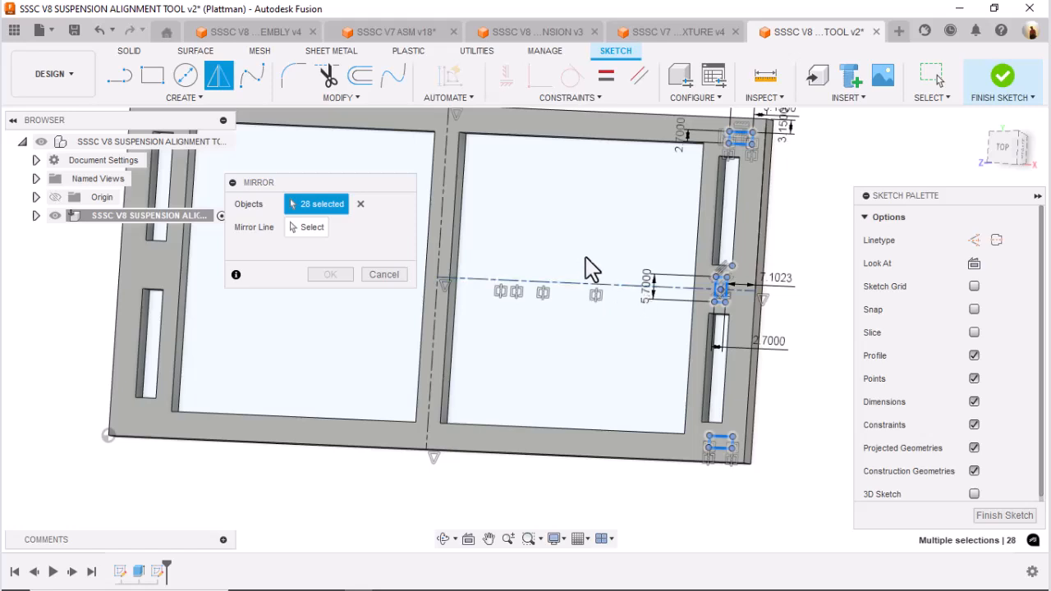
pyautogui.click(312, 228)
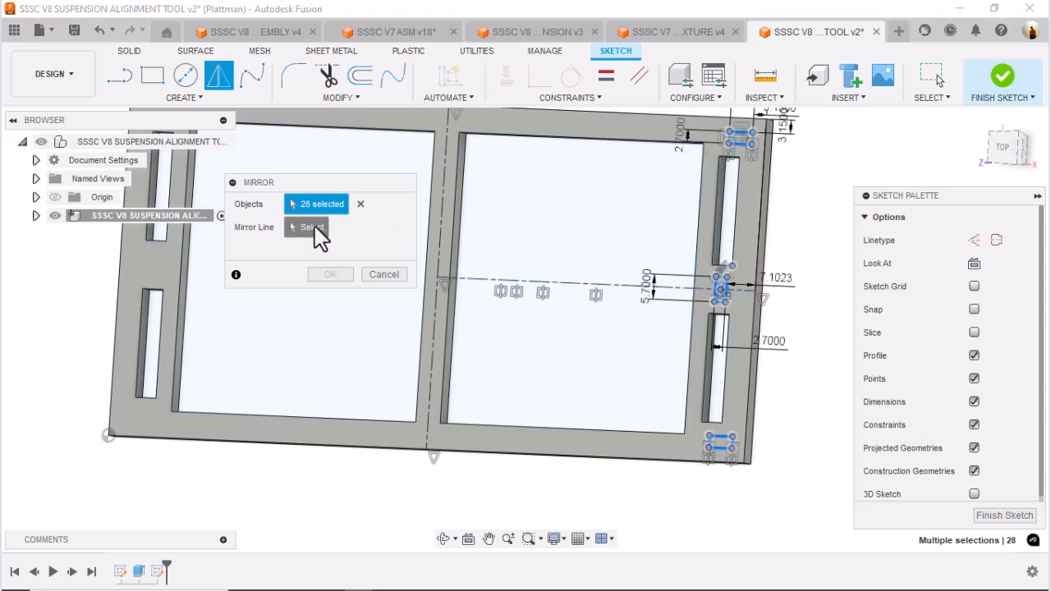
pyautogui.click(441, 240)
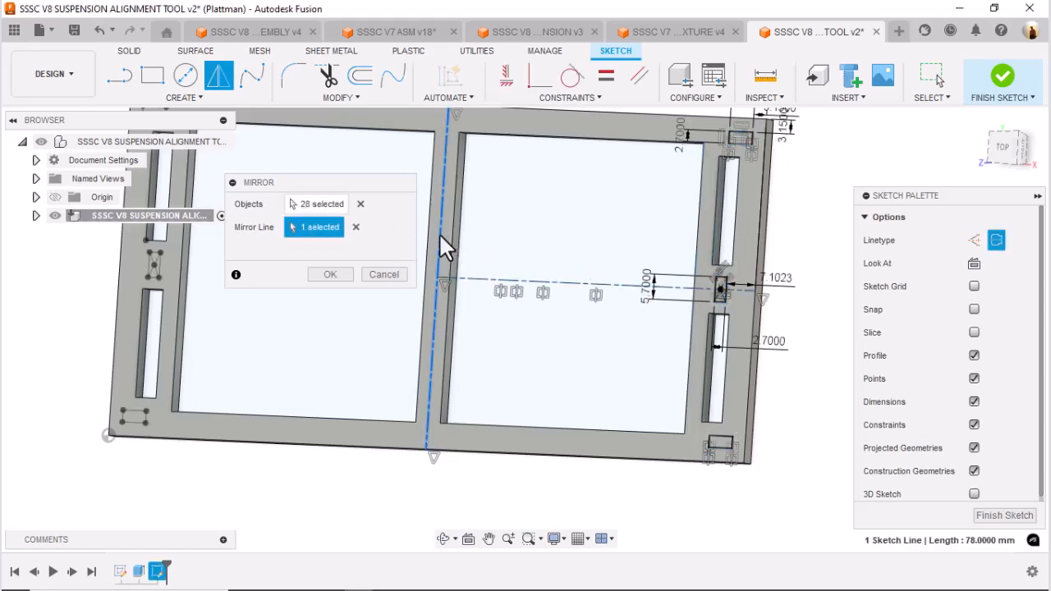
pyautogui.scroll(-2, 591, 295)
pyautogui.moveTo(591, 291)
pyautogui.mouseDown(button='middle')
pyautogui.moveTo(577, 305)
pyautogui.moveTo(588, 311)
pyautogui.mouseUp(button='middle')
pyautogui.click(337, 274)
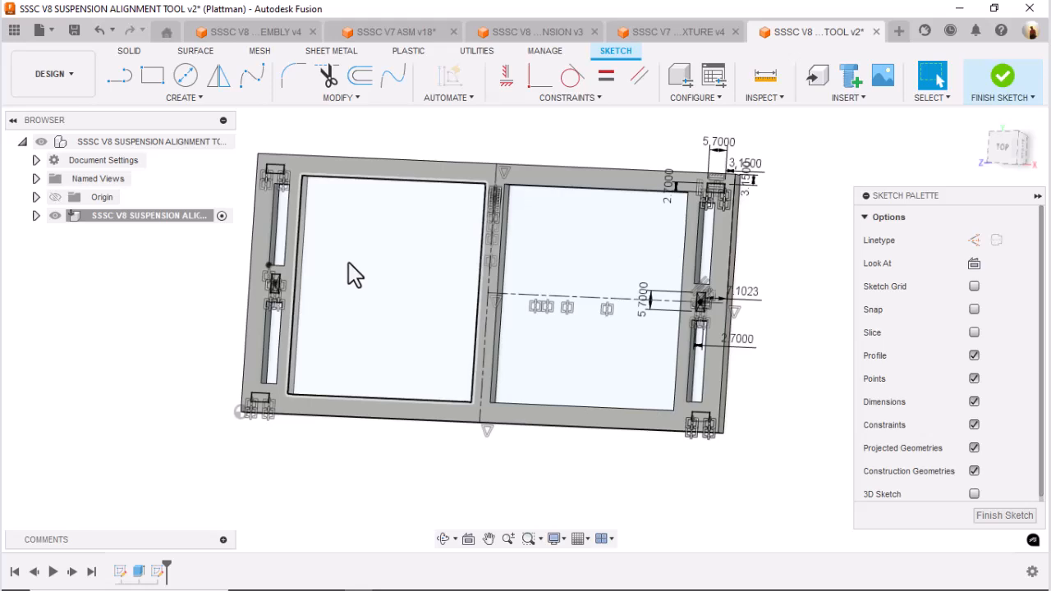
# In the V7 Suspension Fixture, measure the middle right block's height between its corner vertices, and return to the V8 alignment tool.
pyautogui.click(675, 32)
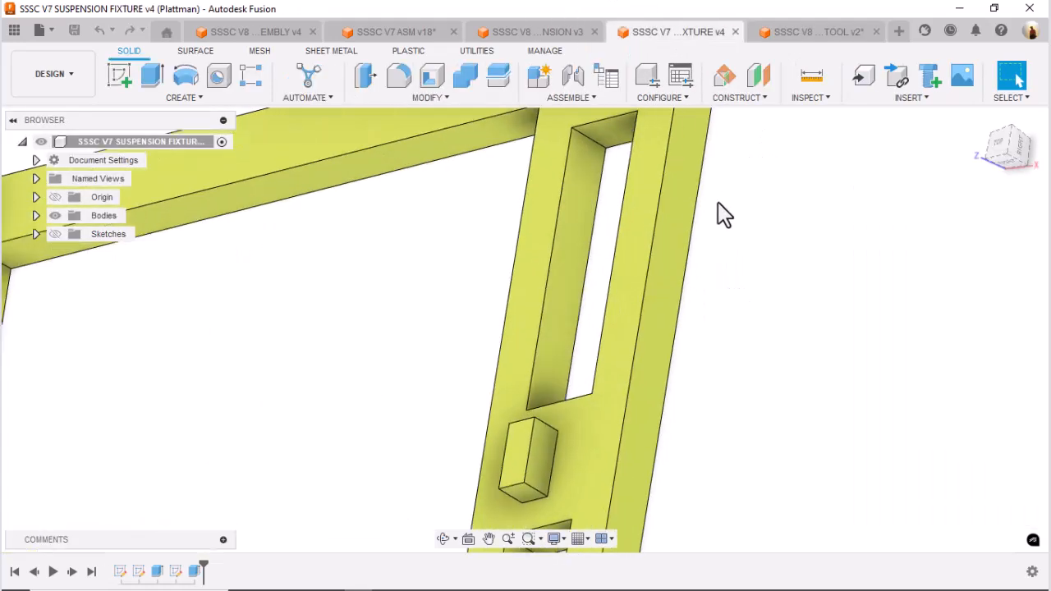
pyautogui.press('i')
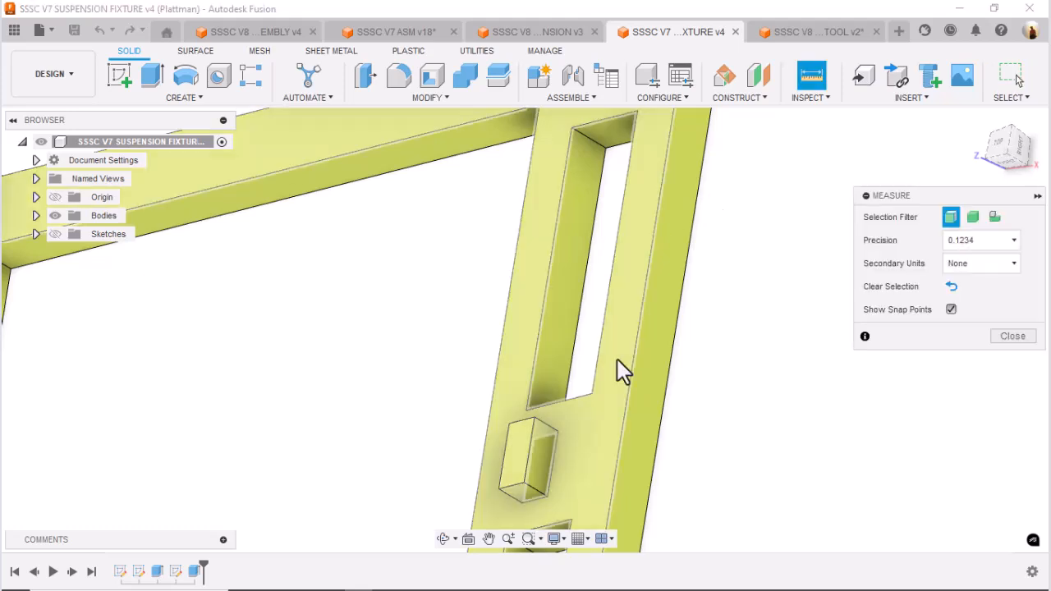
pyautogui.click(534, 420)
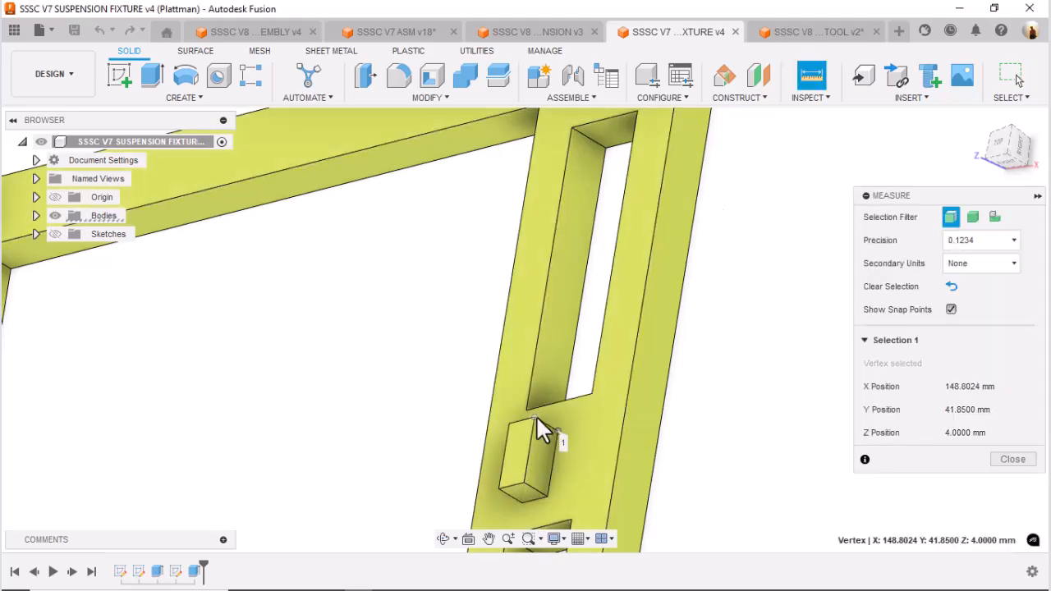
pyautogui.click(536, 415)
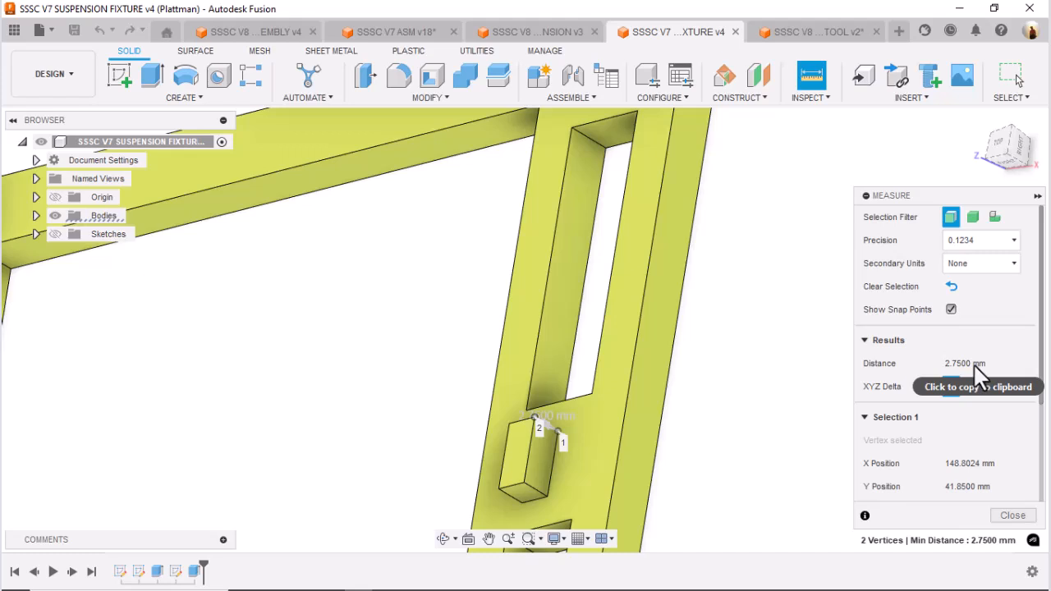
pyautogui.click(827, 31)
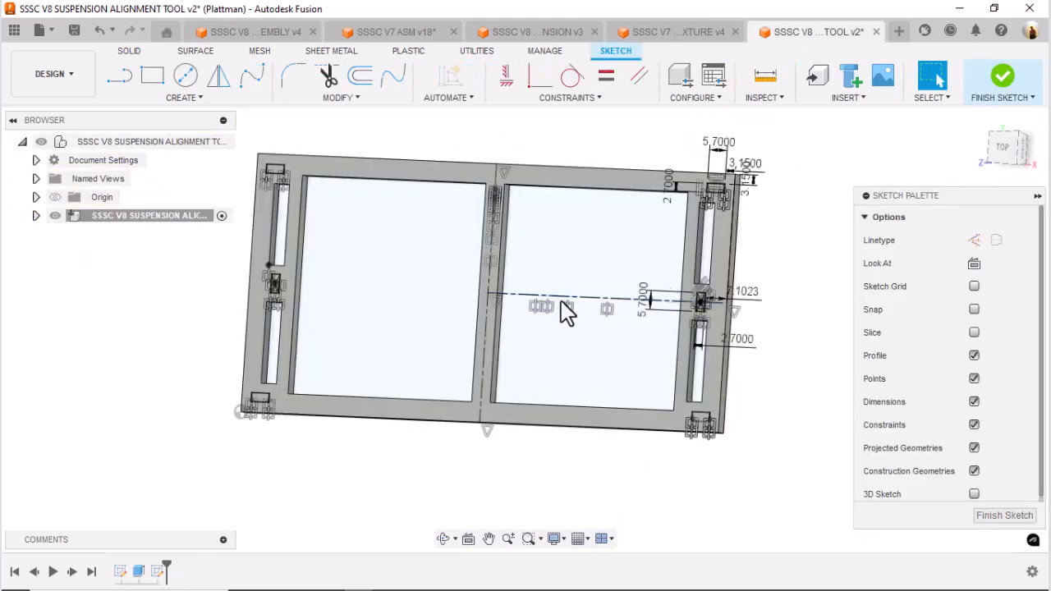
# Extrude all six locating rectangles 2.75 mm from the frame's face, including both halves of the middle right one.
pyautogui.scroll(2, 635, 277)
pyautogui.scroll(-2, 637, 276)
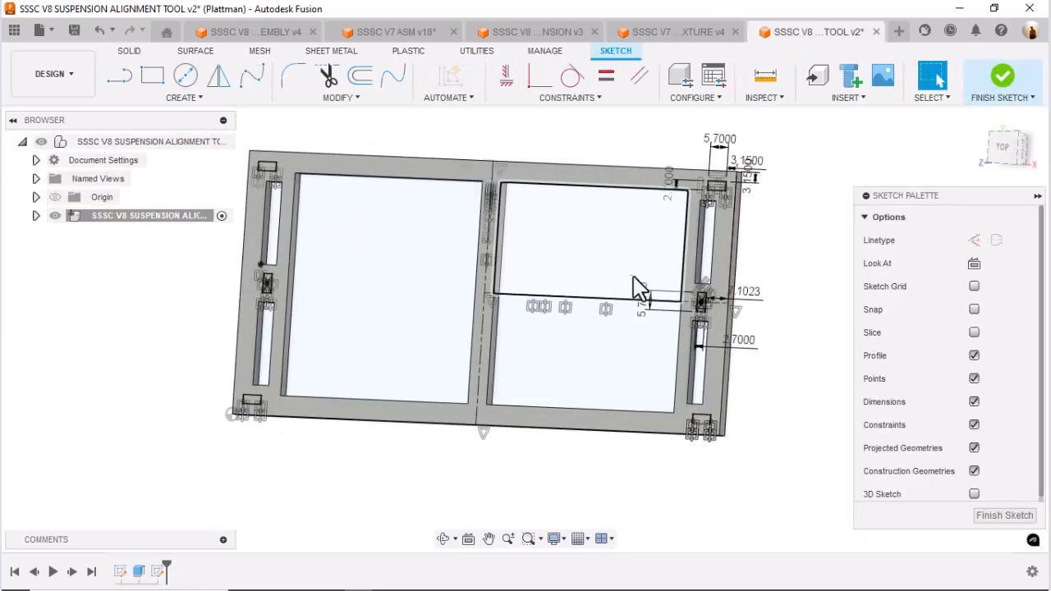
pyautogui.moveTo(637, 276); pyautogui.dragTo(704, 309, button='middle')
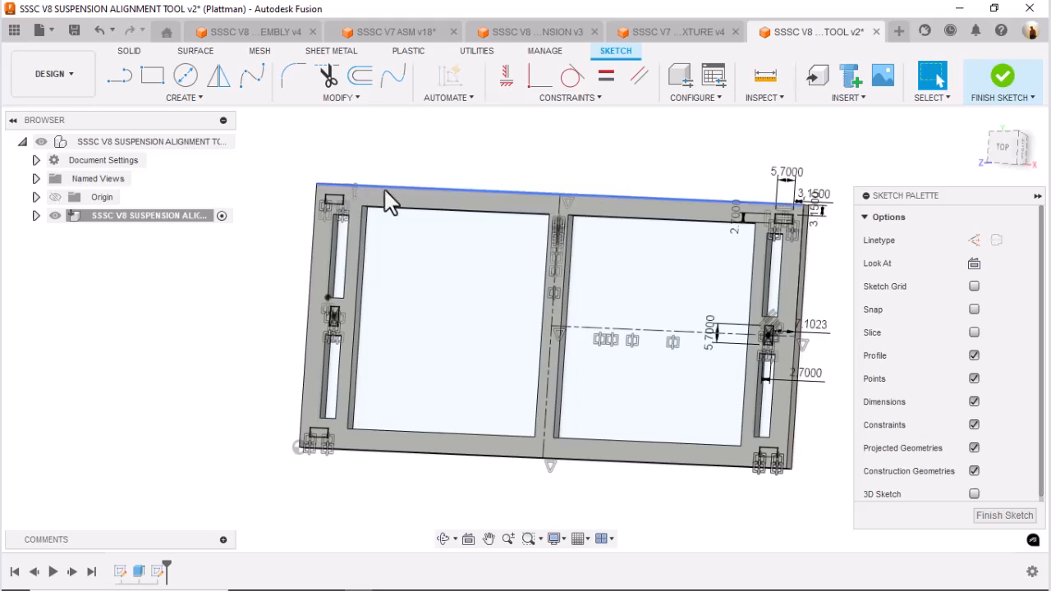
pyautogui.press('e')
pyautogui.click(332, 200)
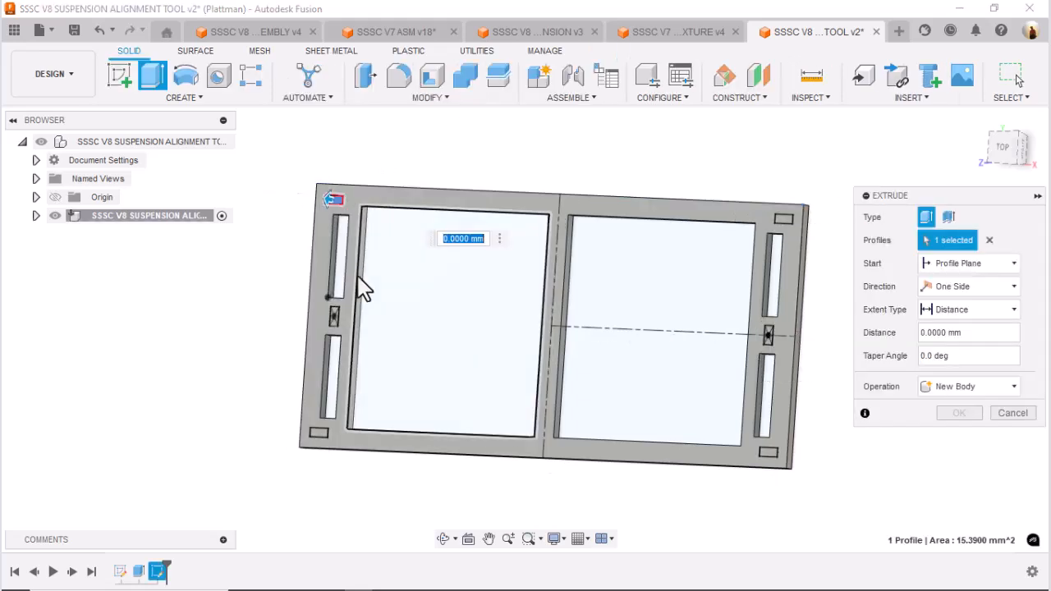
pyautogui.click(333, 311)
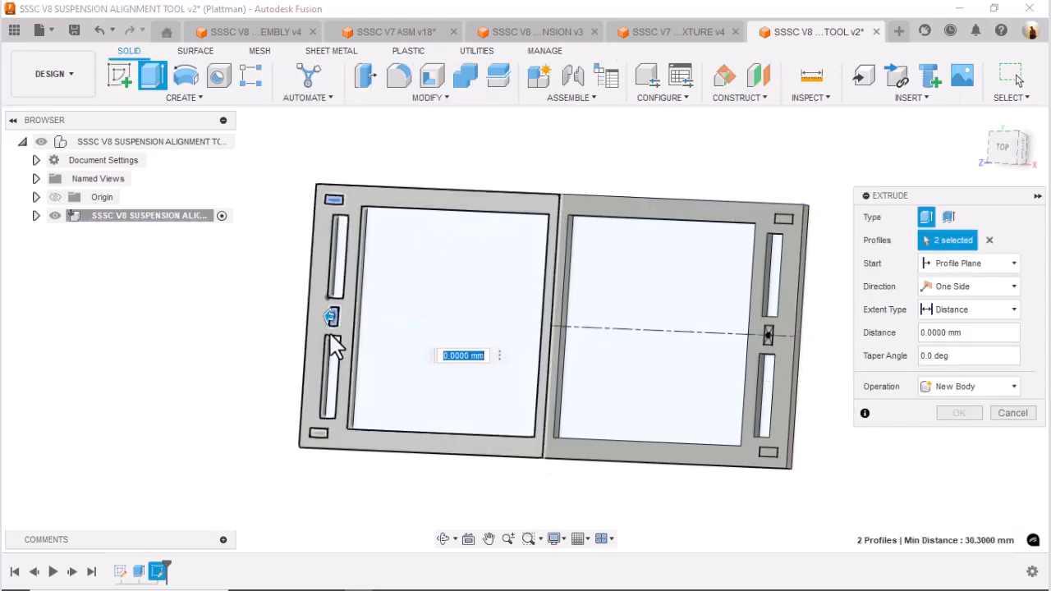
pyautogui.click(318, 433)
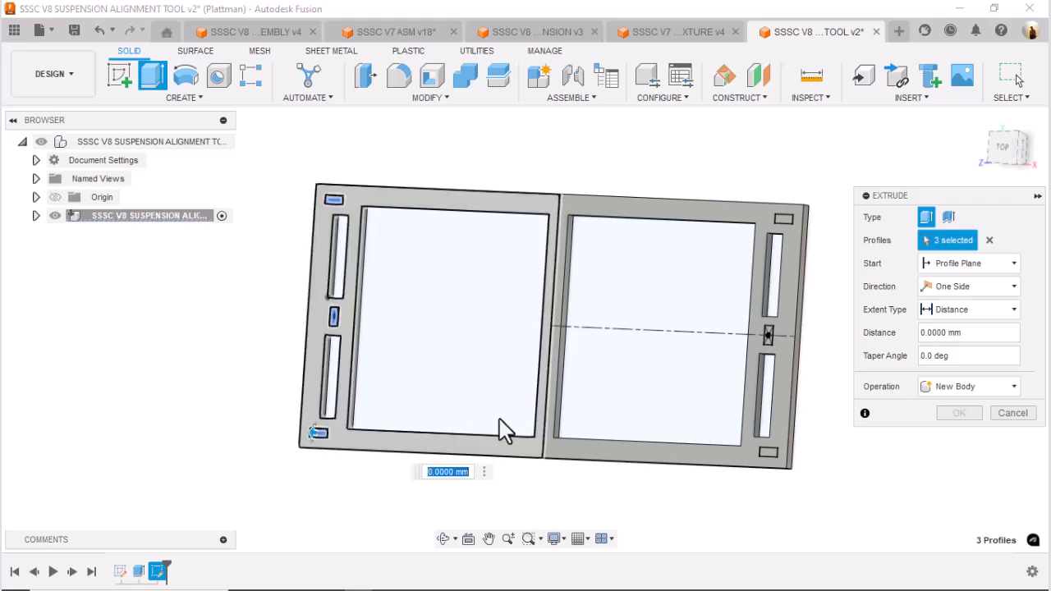
pyautogui.click(768, 453)
pyautogui.click(767, 331)
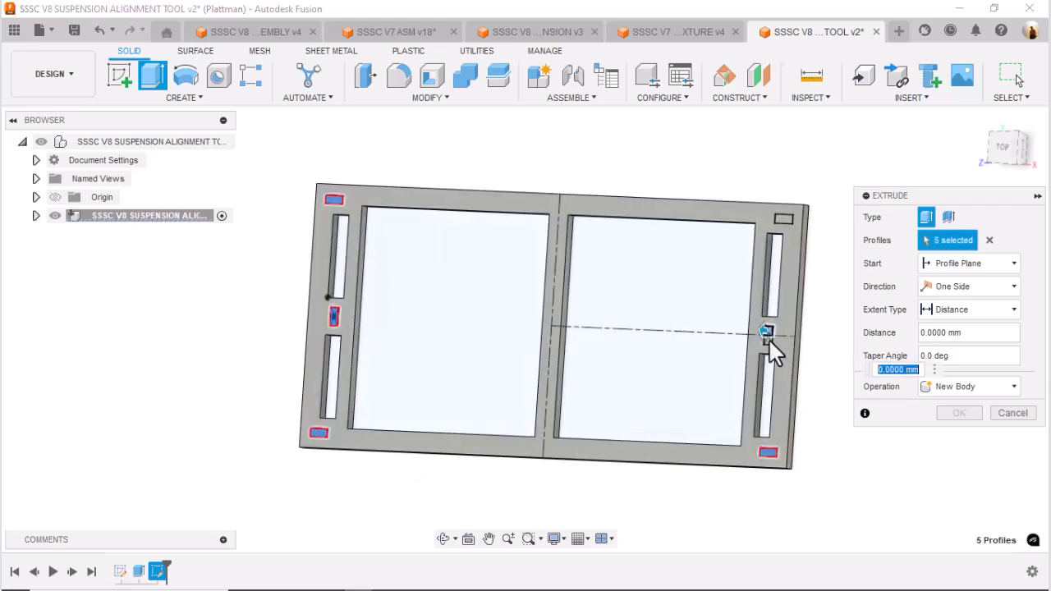
pyautogui.click(769, 343)
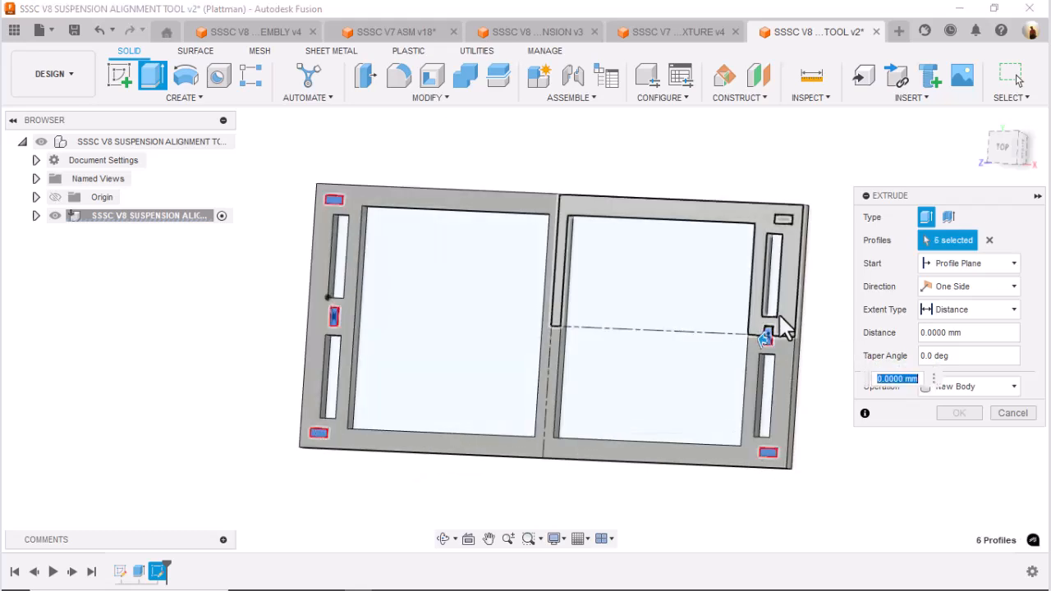
pyautogui.click(786, 218)
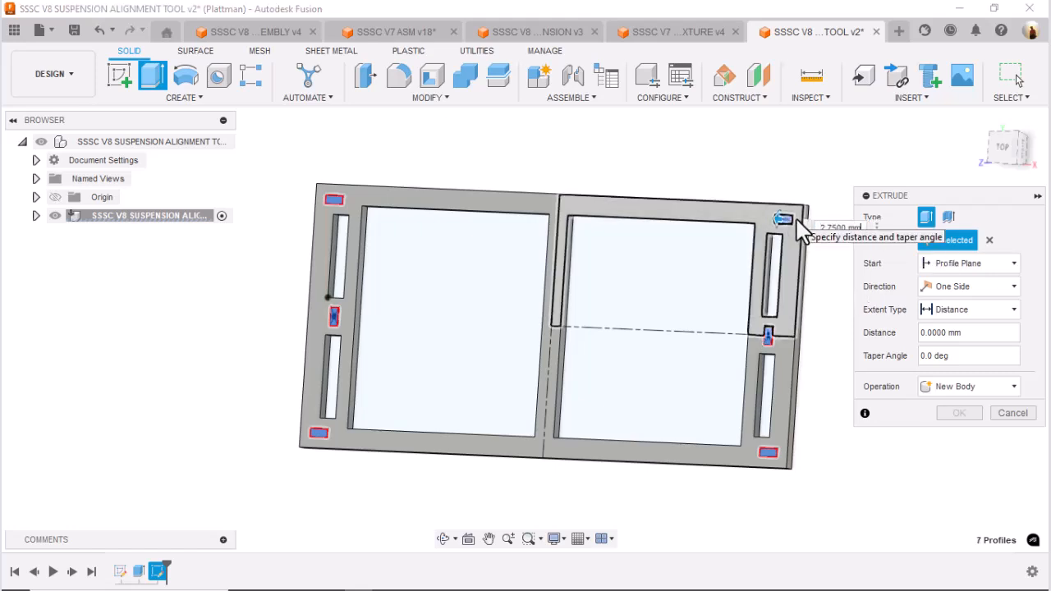
pyautogui.write('2.75')
pyautogui.press('Return')
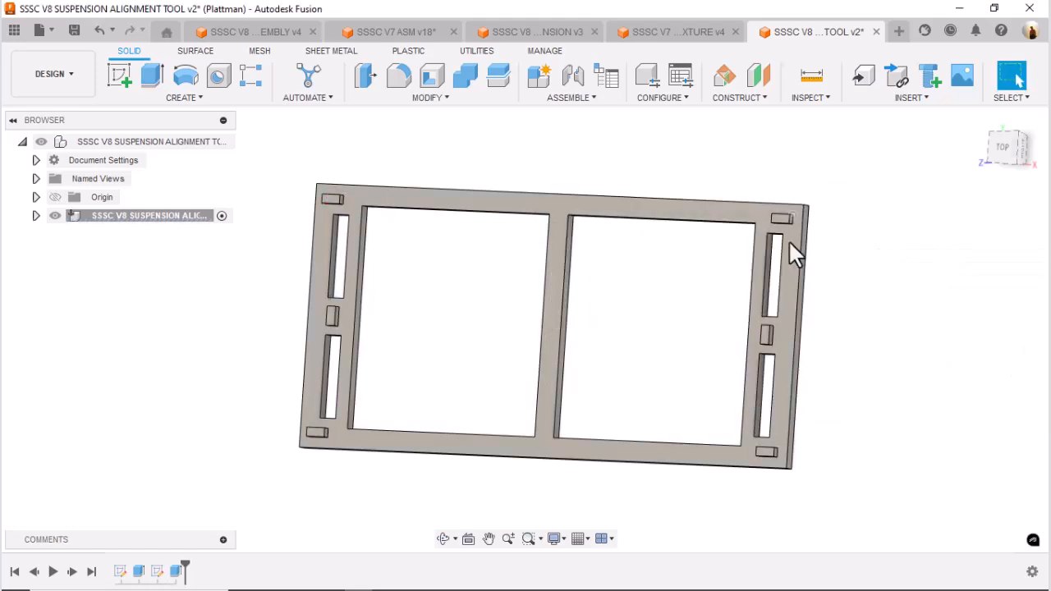
# Apply the design's existing yellow appearance to the alignment tool's body.
pyautogui.keyDown('shift'); pyautogui.moveTo(610, 283); pyautogui.dragTo(597, 235, button='middle'); pyautogui.keyUp('shift')
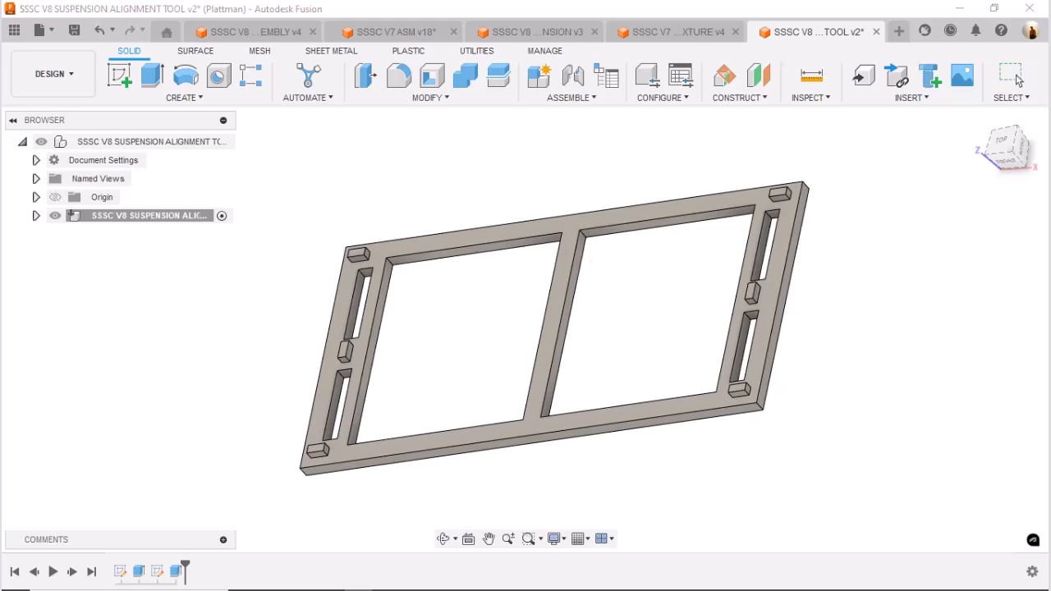
pyautogui.press('a')
pyautogui.moveTo(554, 202); pyautogui.dragTo(372, 37)
pyautogui.moveTo(361, 163); pyautogui.dragTo(703, 202)
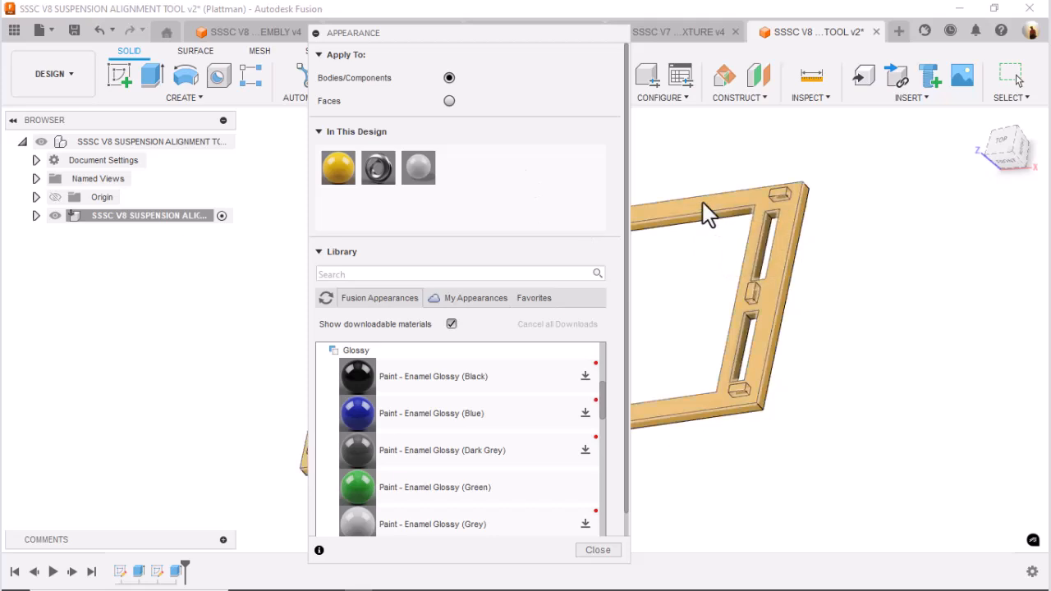
pyautogui.click(596, 550)
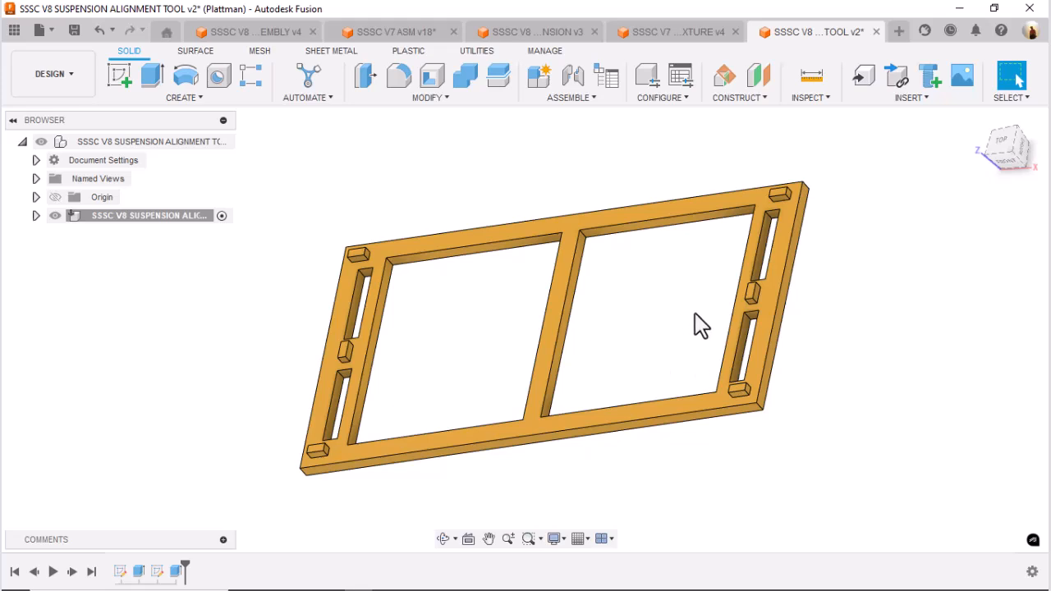
# Save the alignment tool with the version description "User Saved".
pyautogui.keyDown('shift'); pyautogui.moveTo(800, 332); pyautogui.dragTo(833, 319, button='middle'); pyautogui.keyUp('shift')
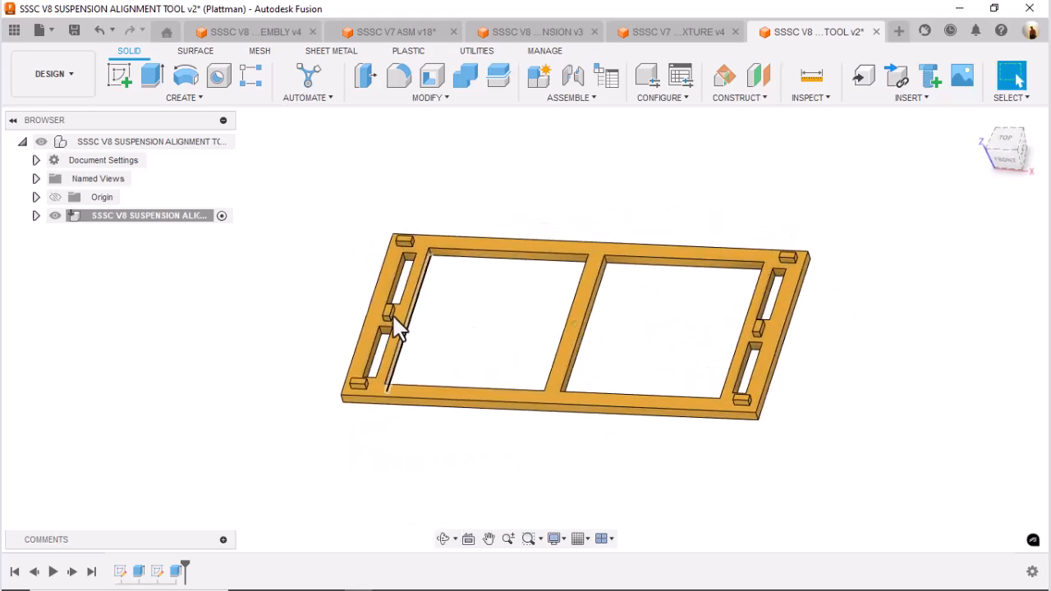
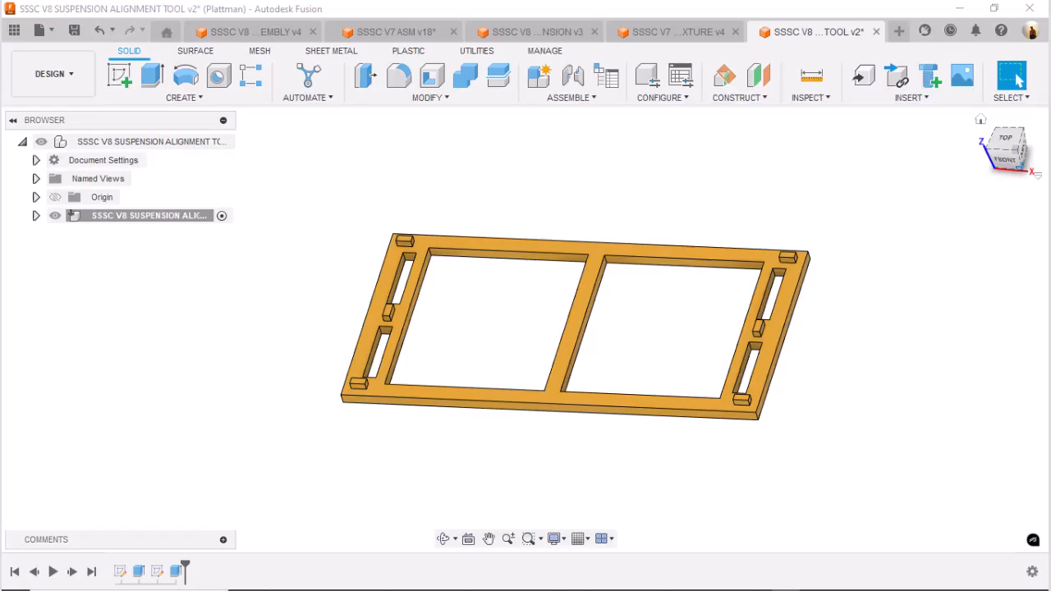
pyautogui.click(75, 31)
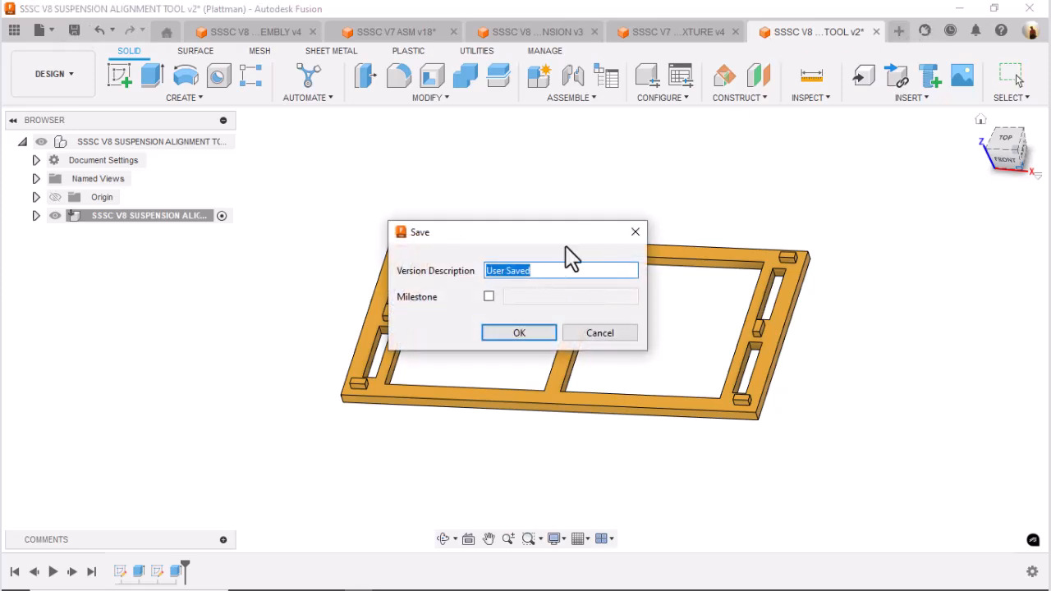
pyautogui.click(521, 339)
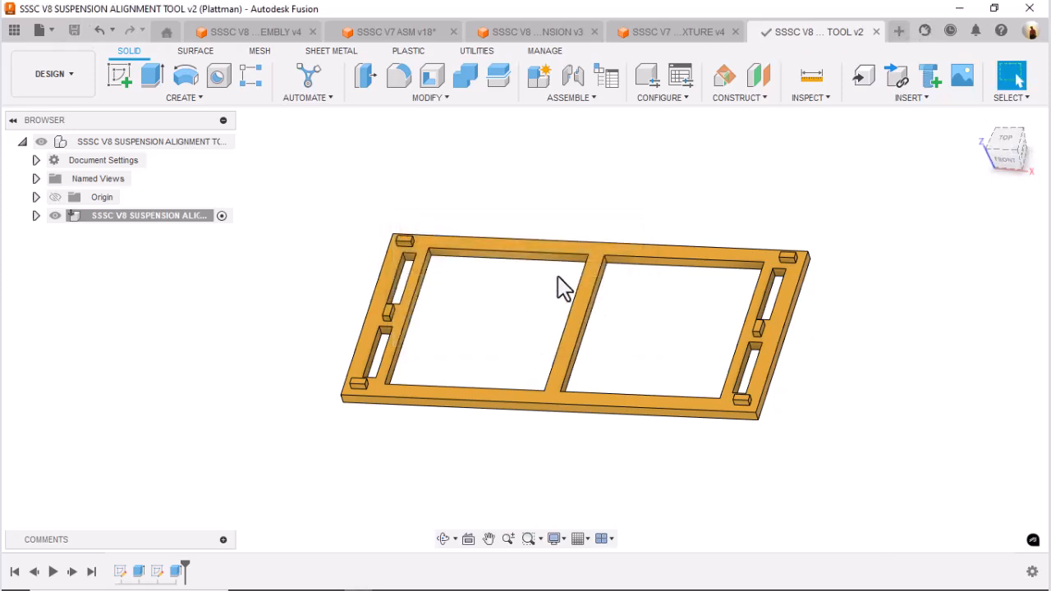
# Close the V7 Suspension Fixture document and switch to the SSSC V8 Rear Suspension document.
pyautogui.click(693, 32)
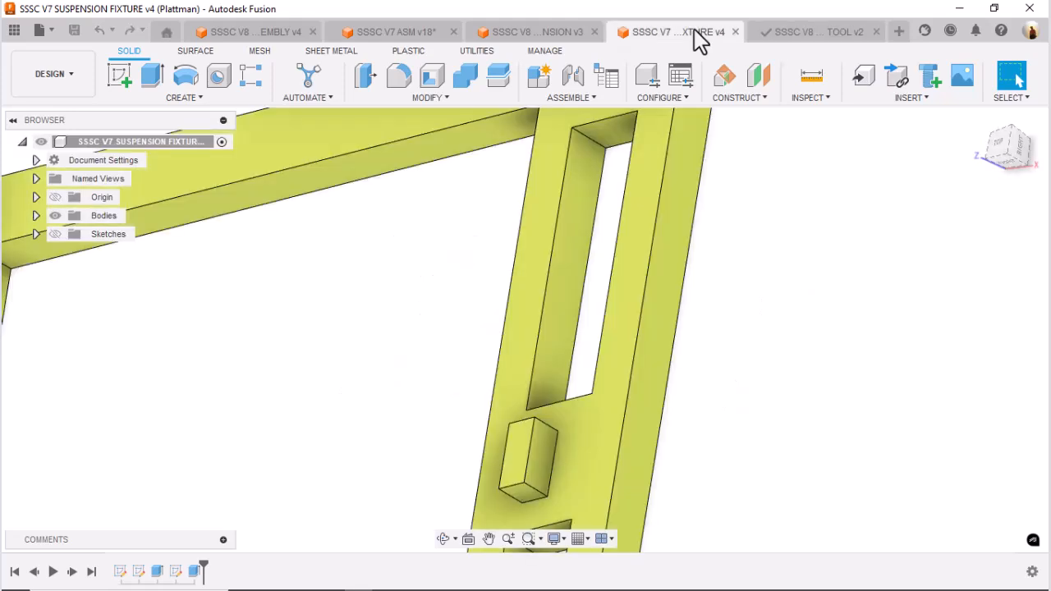
pyautogui.click(735, 31)
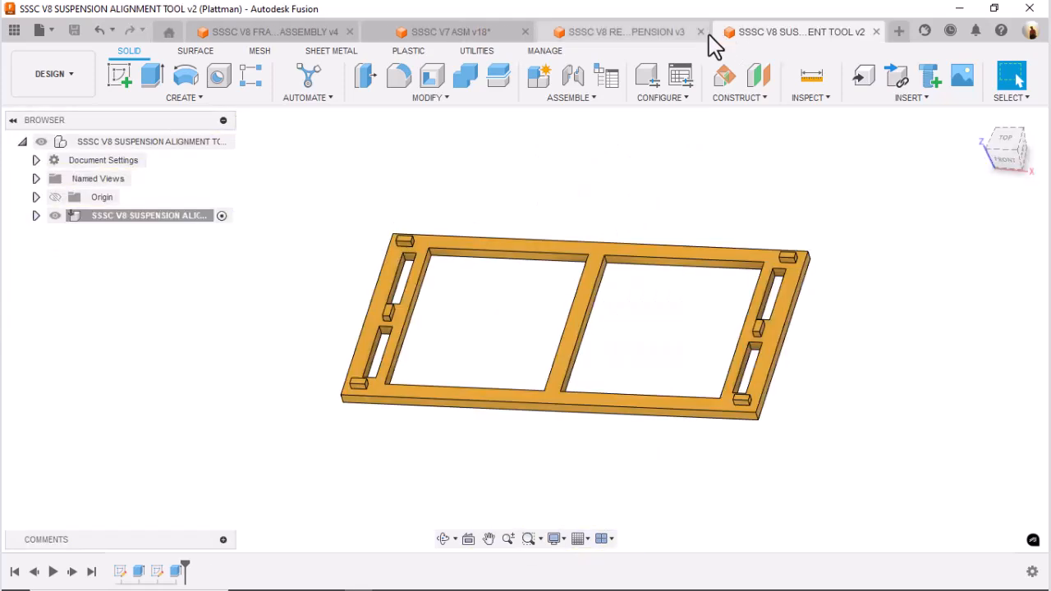
pyautogui.click(654, 29)
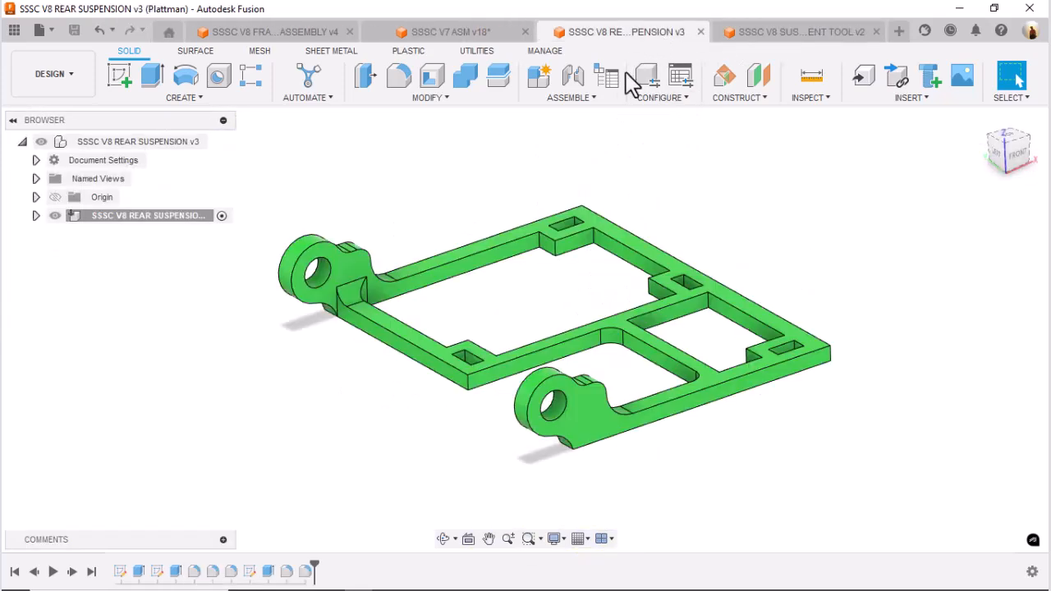
# Close the SSSC V8 Rear Suspension document and examine the undersides of the SSSC V7 ASM and SSSC V8 Frame Assembly models.
pyautogui.click(699, 32)
pyautogui.click(575, 35)
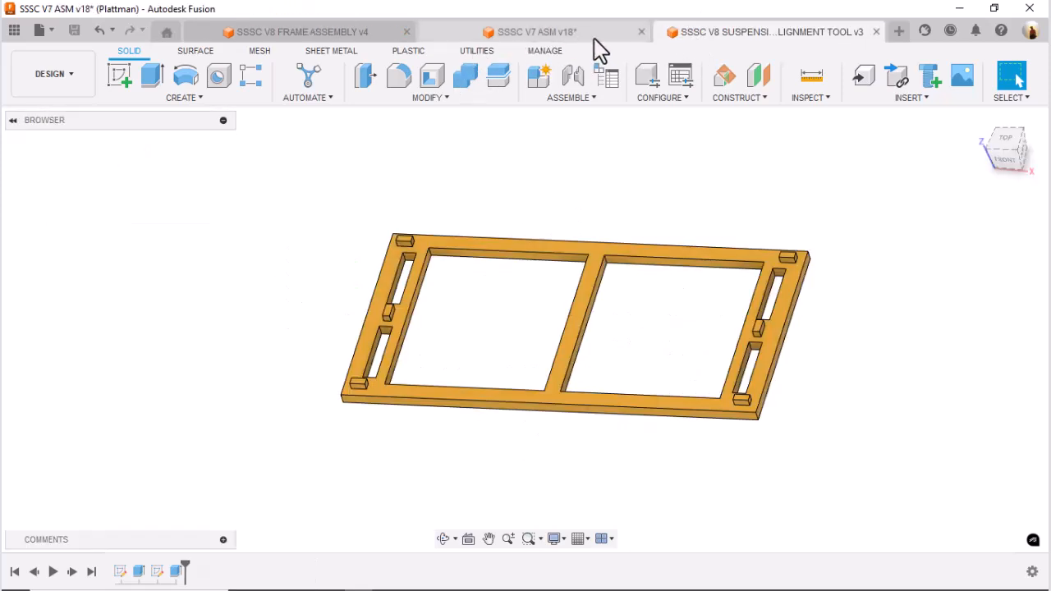
pyautogui.scroll(2, 568, 176)
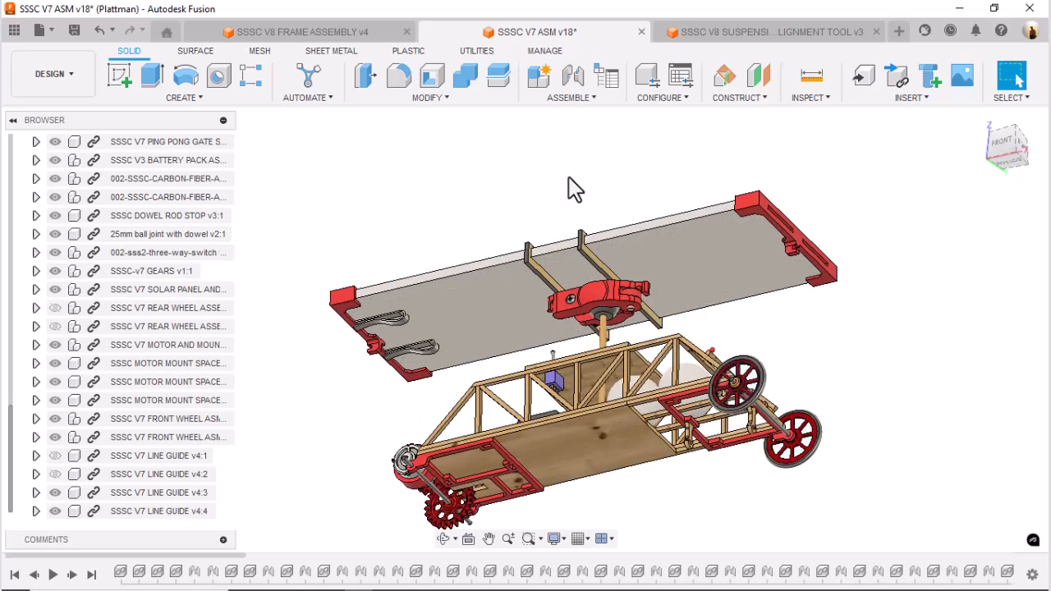
pyautogui.keyDown('shift'); pyautogui.moveTo(637, 143); pyautogui.dragTo(581, 130, button='middle'); pyautogui.keyUp('shift')
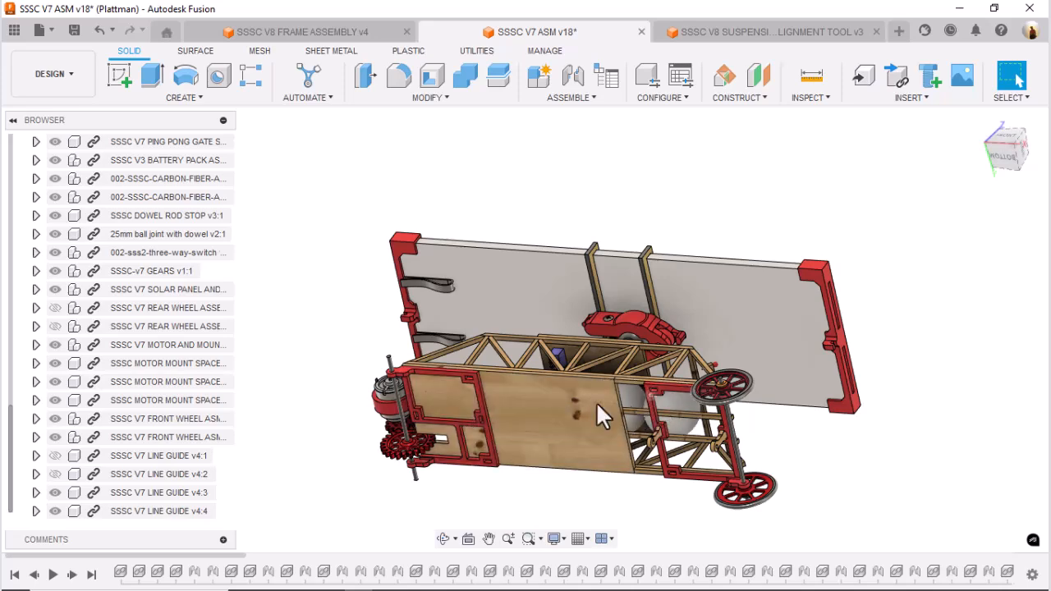
pyautogui.click(327, 29)
pyautogui.keyDown('shift'); pyautogui.moveTo(637, 164); pyautogui.dragTo(690, 159, button='middle'); pyautogui.keyUp('shift')
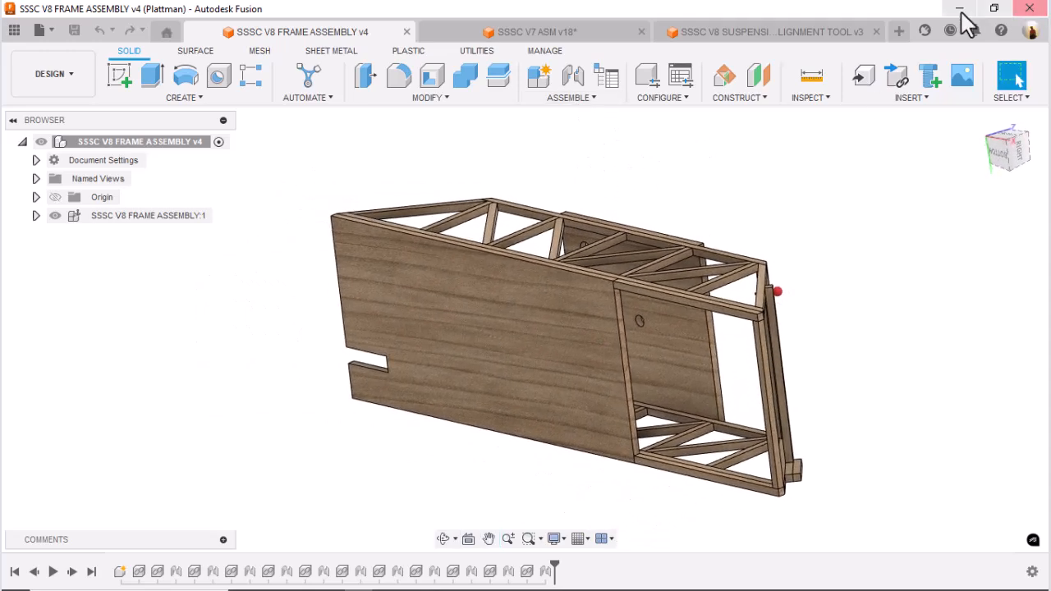
# Create a new design and save it as "SSSC V8 FRONT & REAR SUSPENSION" in the SSSC V8 folder of Senior Solar Sprint Car.
pyautogui.click(900, 30)
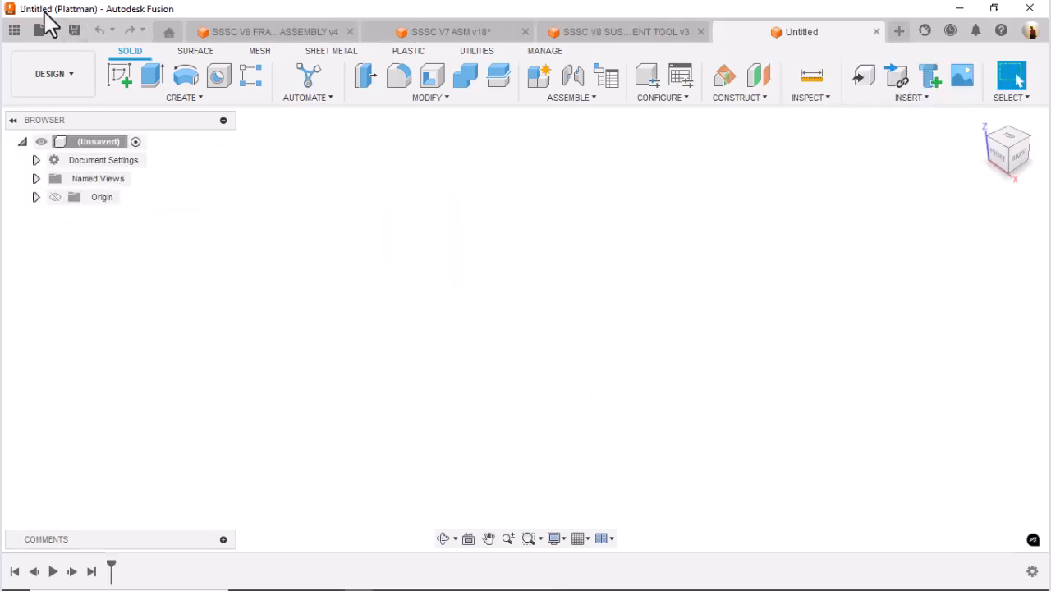
pyautogui.click(74, 31)
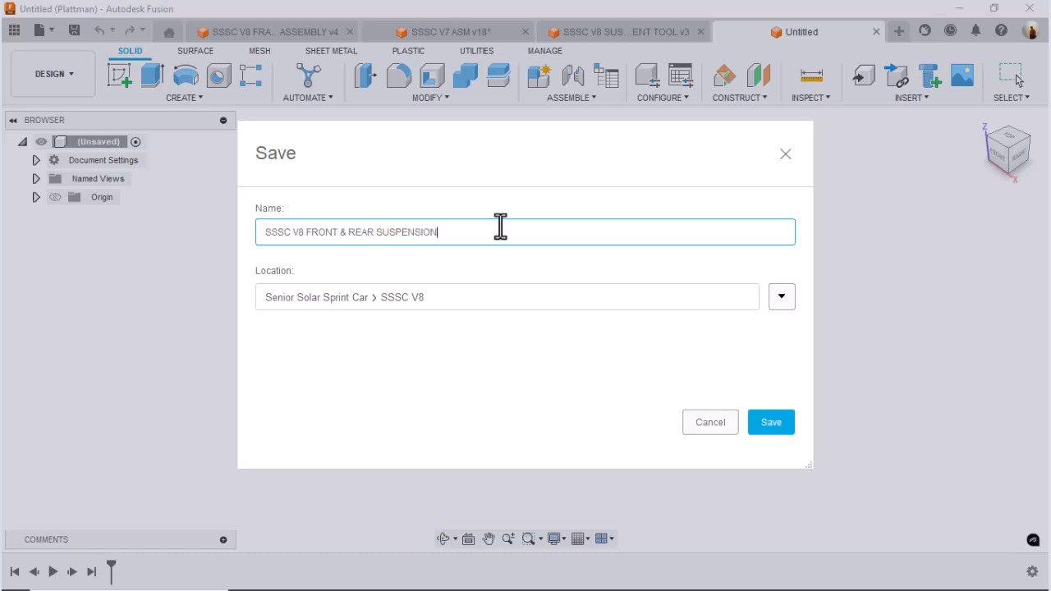
pyautogui.click(756, 421)
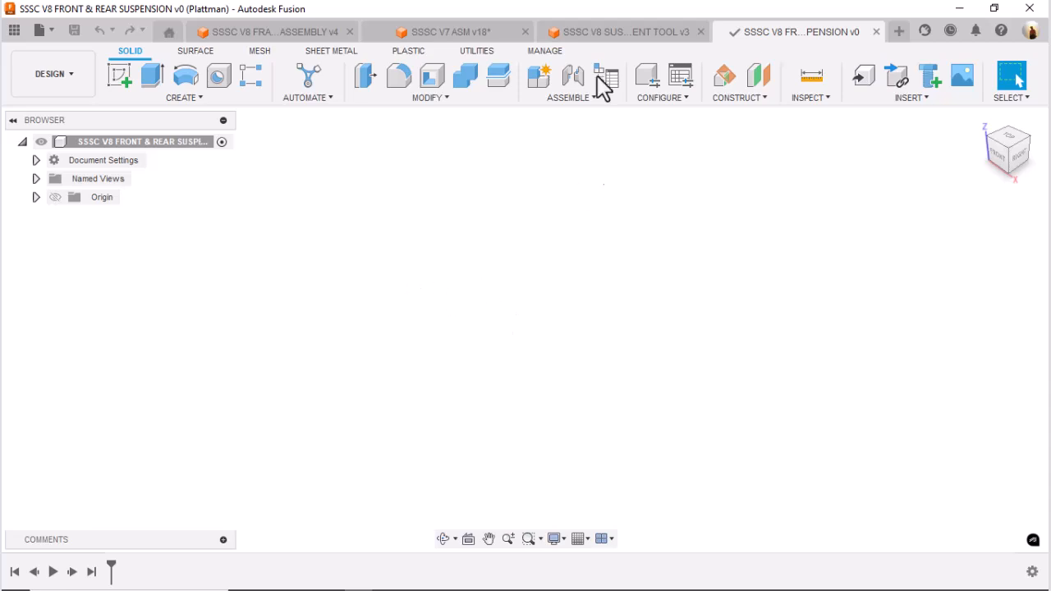
# Insert SSSC V8 FRONT SUSPENSION from the project data at its default position, grounded to the parent.
pyautogui.click(17, 35)
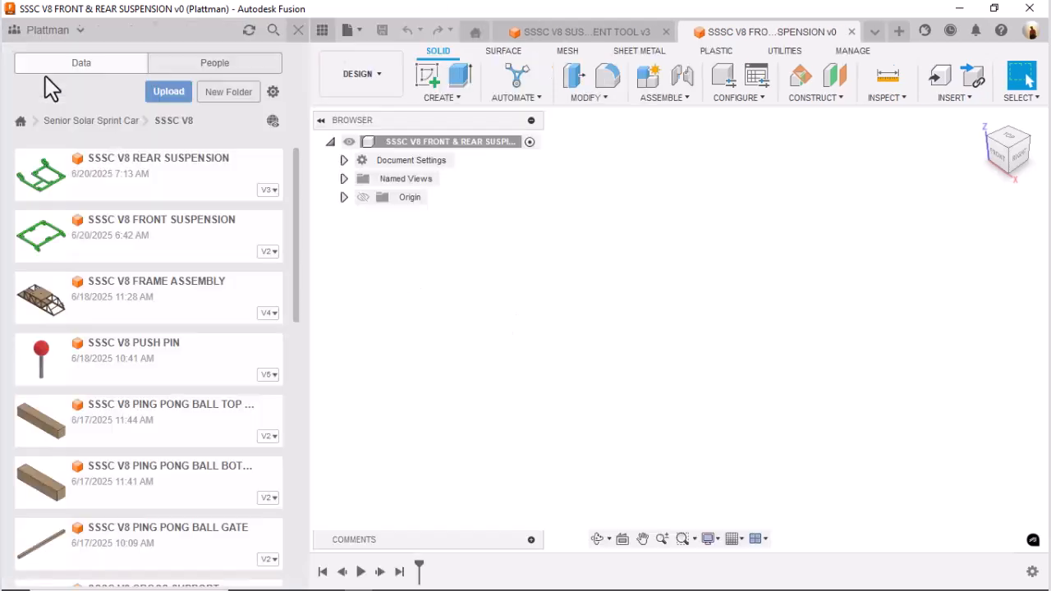
pyautogui.moveTo(107, 359); pyautogui.dragTo(749, 318)
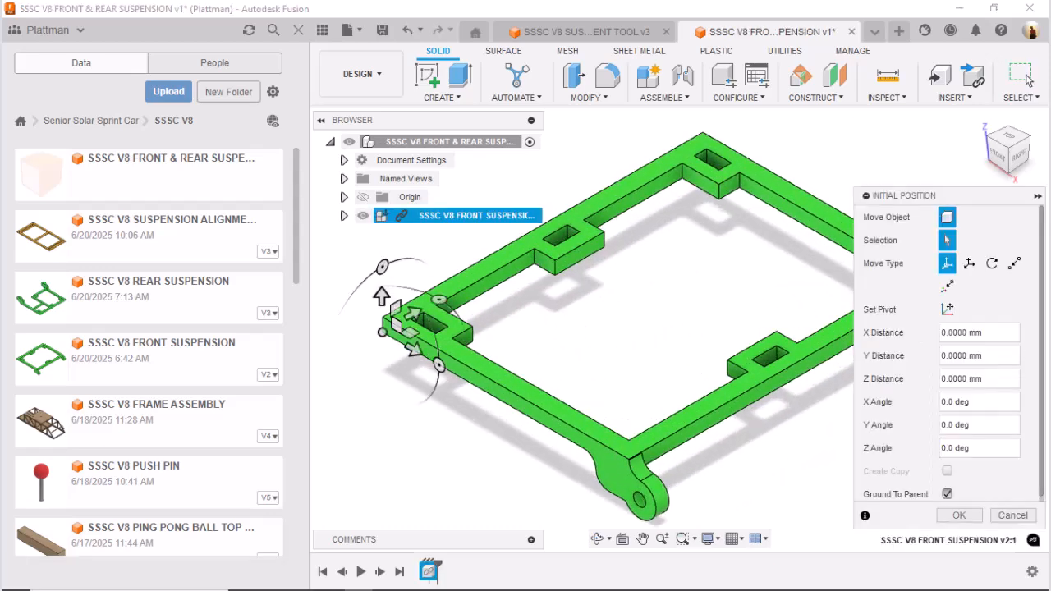
pyautogui.click(959, 515)
pyautogui.scroll(-2, 686, 338)
pyautogui.moveTo(686, 338); pyautogui.dragTo(809, 331, button='middle')
pyautogui.scroll(-1, 809, 331)
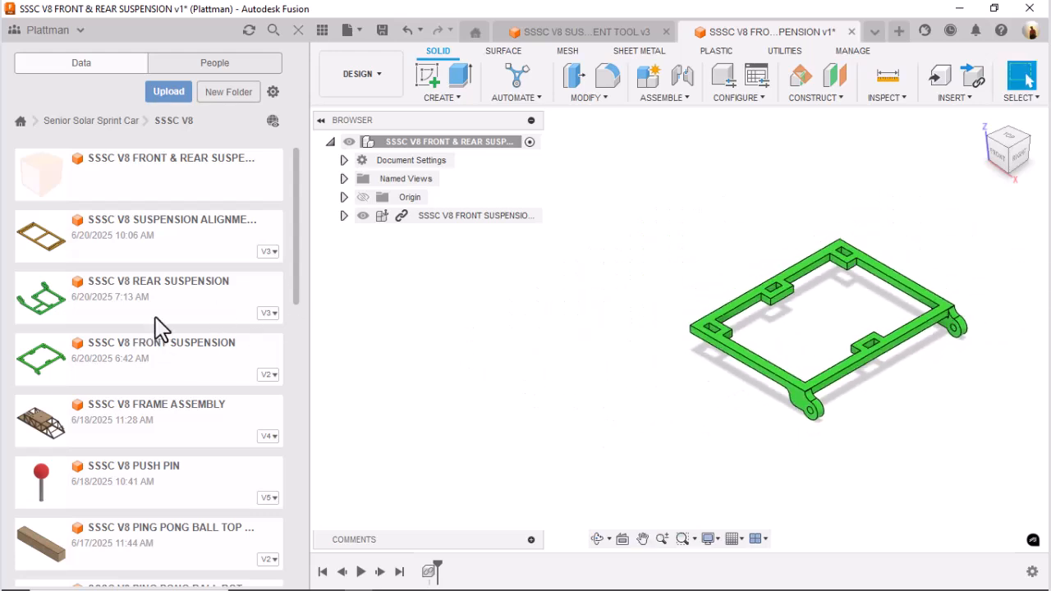
# Insert the SSSC V8 suspension alignment tool and place it below the front suspension, about -1.74 mm in X and -88.94 mm in Z.
pyautogui.moveTo(81, 237); pyautogui.dragTo(415, 302)
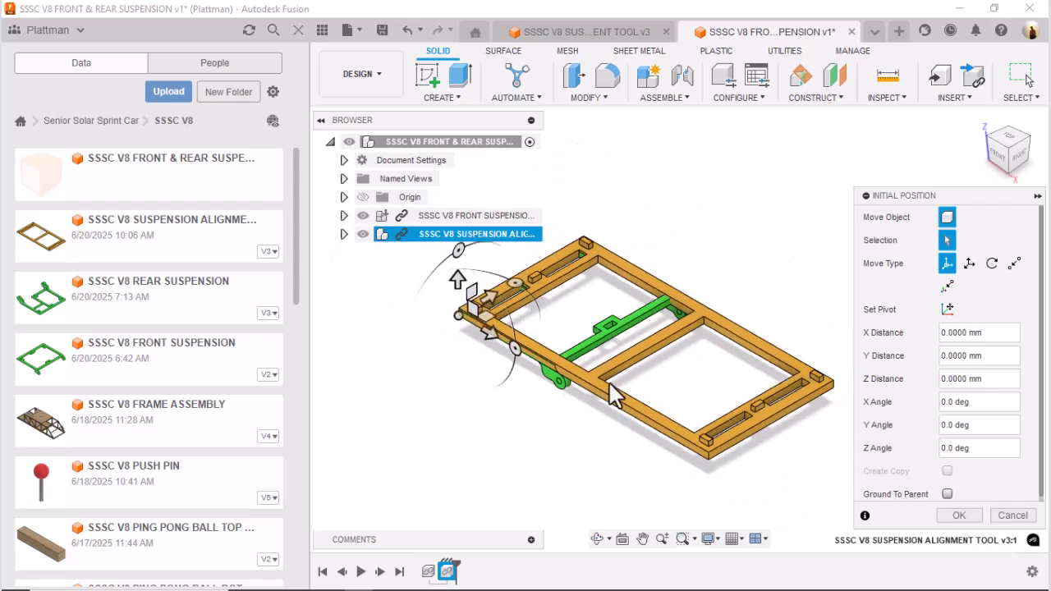
pyautogui.moveTo(488, 271); pyautogui.dragTo(479, 220)
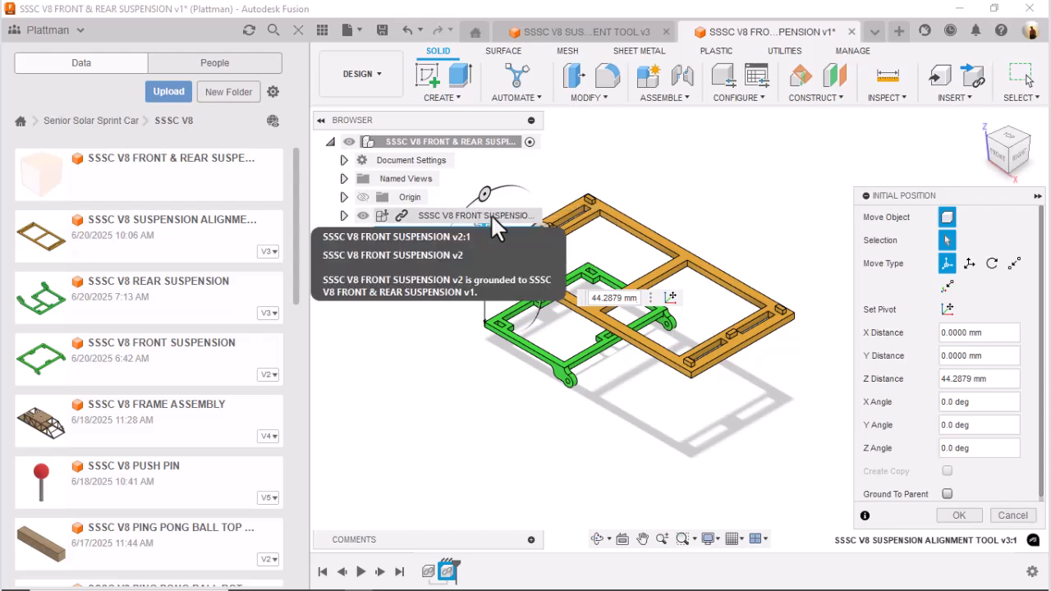
pyautogui.moveTo(499, 263); pyautogui.dragTo(489, 382)
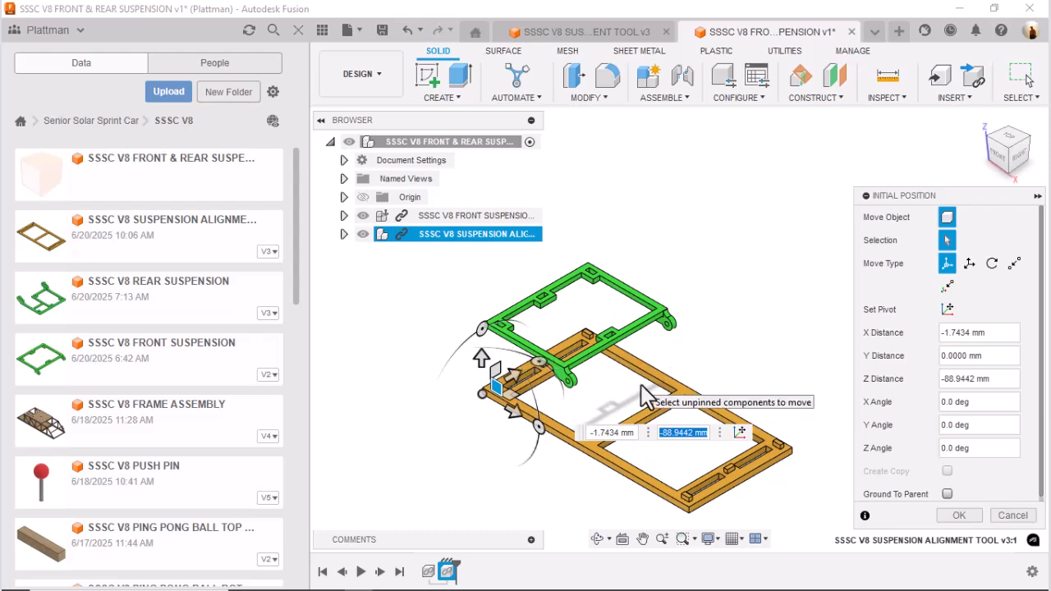
pyautogui.click(950, 513)
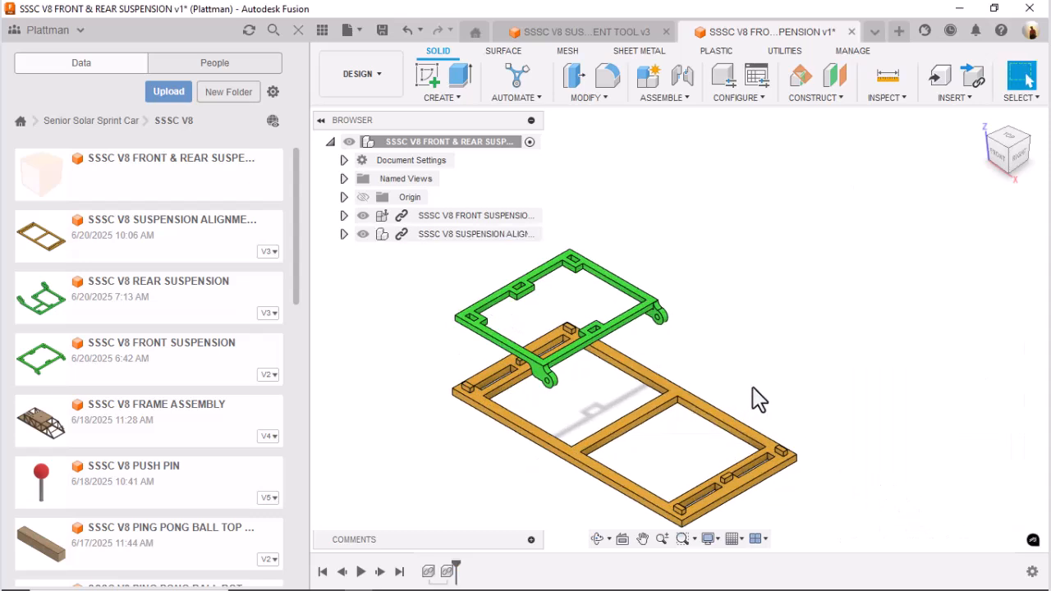
# Start a joint with its first snap at the midpoint of the bottom short edge of the alignment tool's corner locating block.
pyautogui.scroll(3, 760, 386)
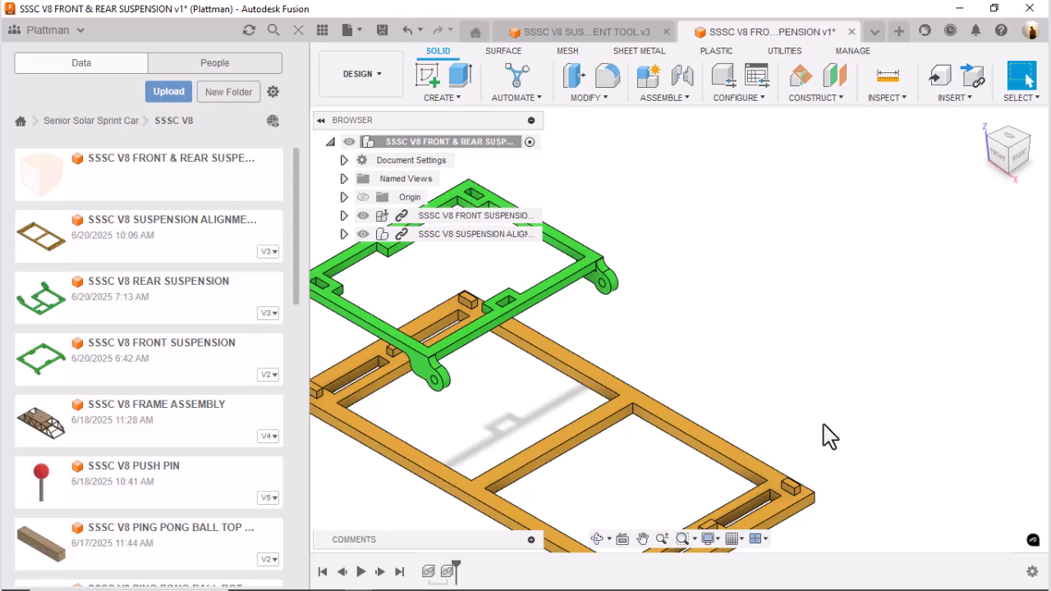
pyautogui.scroll(-2, 827, 435)
pyautogui.scroll(10, 803, 473)
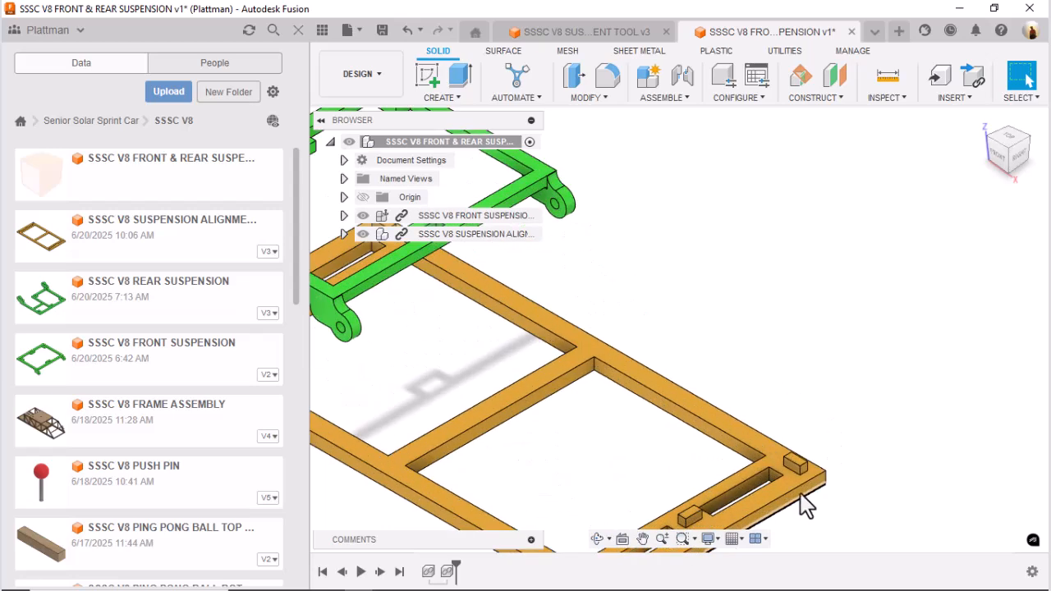
pyautogui.scroll(5, 809, 332)
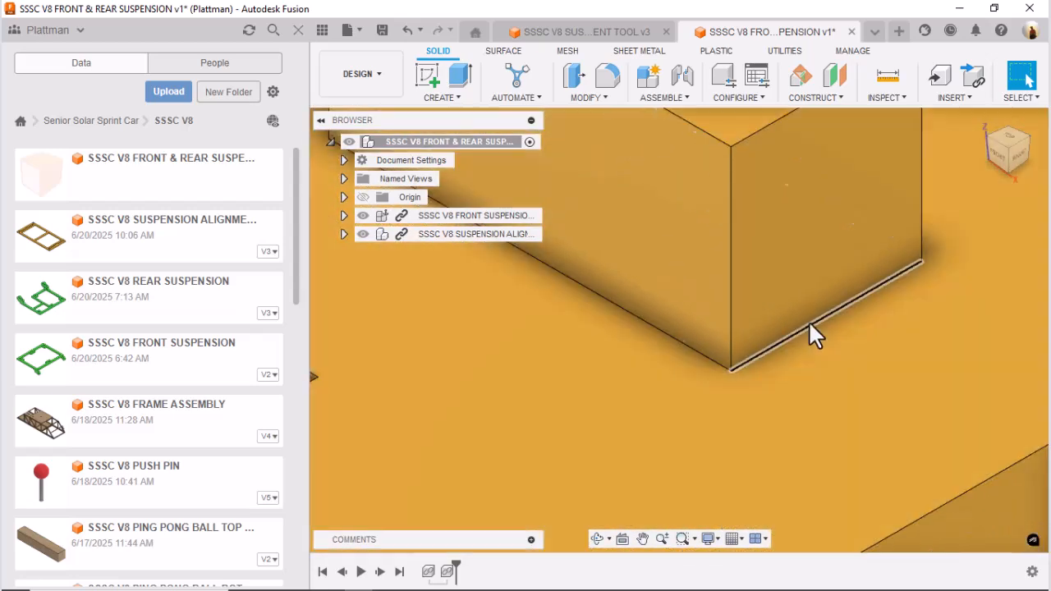
pyautogui.press('j')
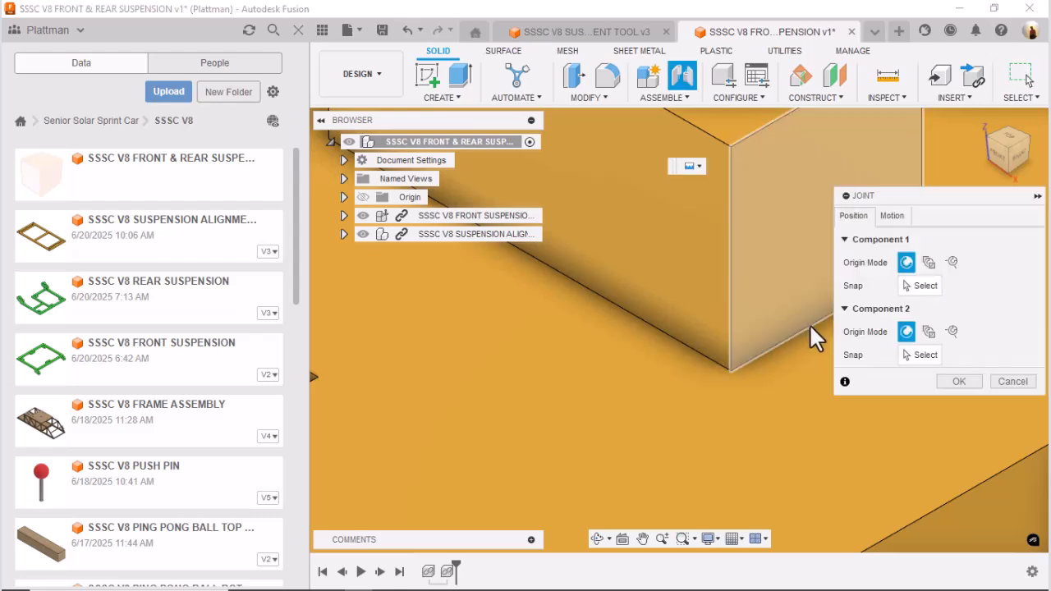
pyautogui.moveTo(776, 323); pyautogui.dragTo(650, 348, button='middle')
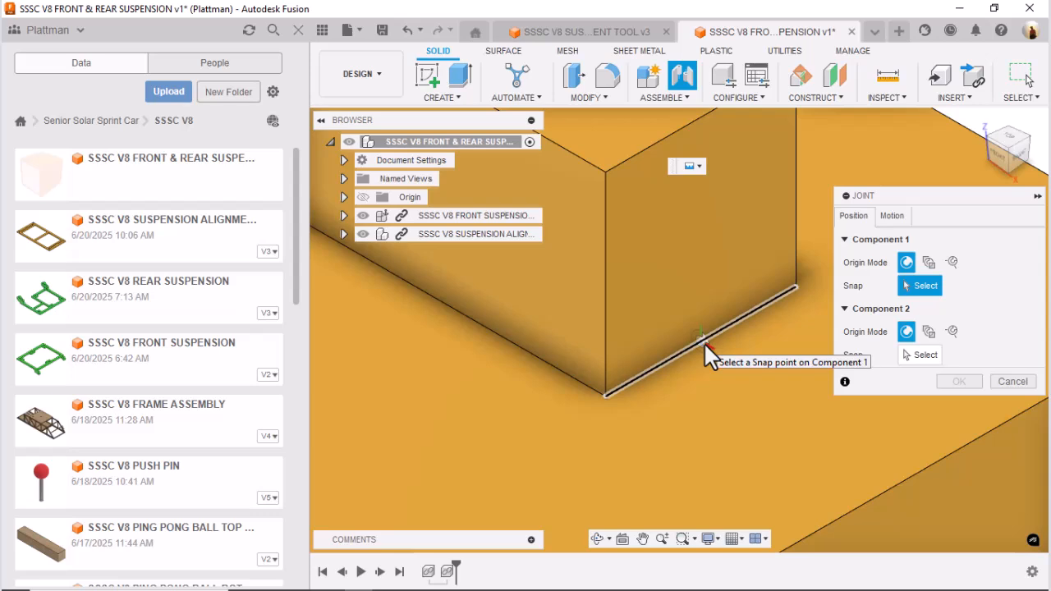
pyautogui.click(704, 340)
# Complete the rigid joint at the midpoint of the matching short edge on the underside of the front suspension's corner slot.
pyautogui.scroll(-9, 697, 345)
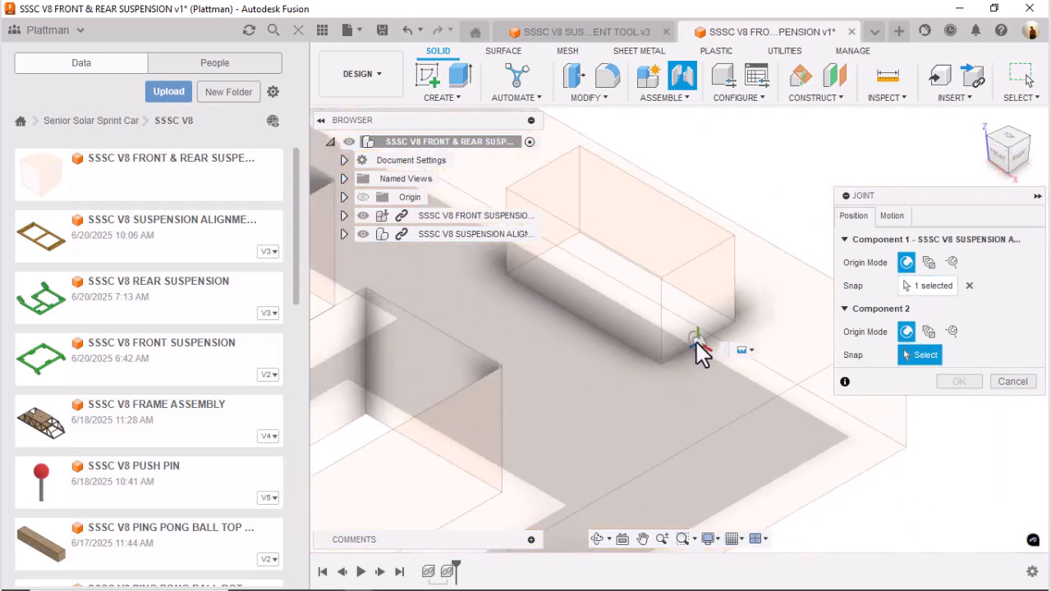
pyautogui.moveTo(522, 268); pyautogui.dragTo(802, 376, button='middle')
pyautogui.scroll(-10, 624, 283)
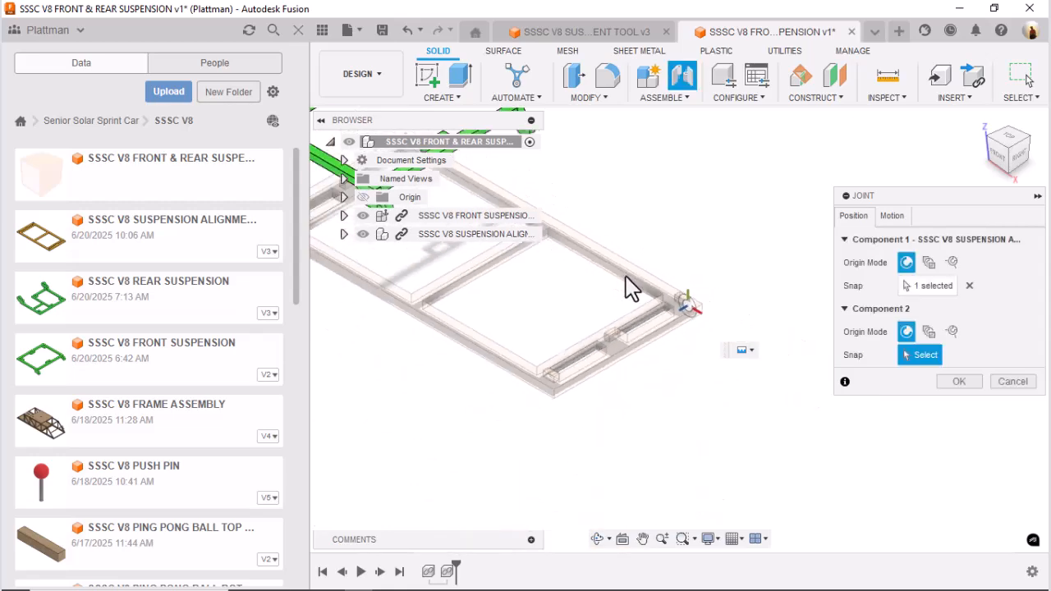
pyautogui.middleClick(626, 276)
pyautogui.middleClick(625, 276)
pyautogui.scroll(5, 623, 172)
pyautogui.scroll(2, 623, 171)
pyautogui.moveTo(622, 172); pyautogui.dragTo(538, 123, button='middle')
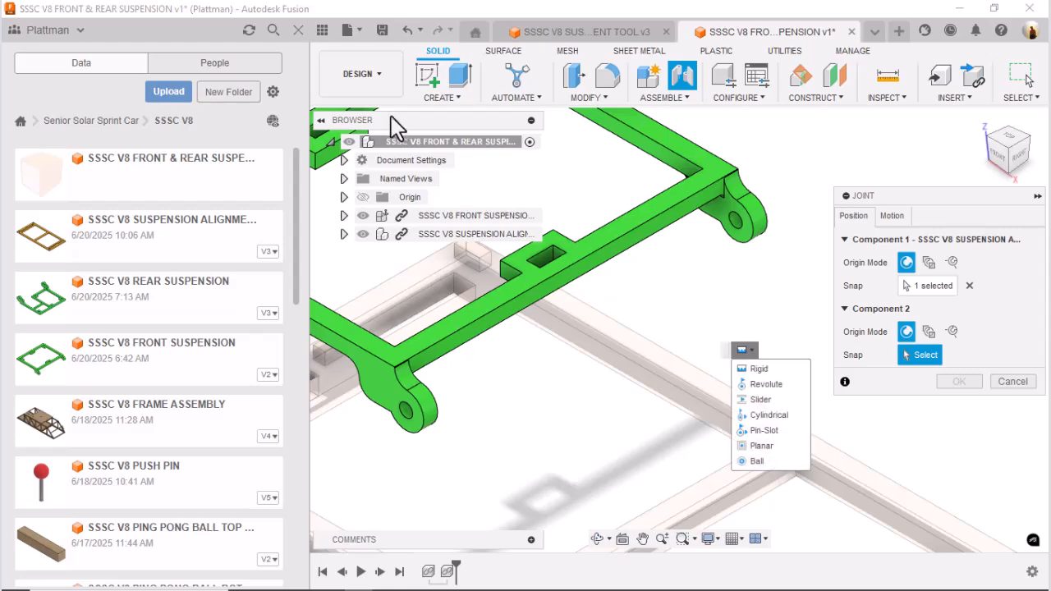
pyautogui.moveTo(584, 396); pyautogui.dragTo(570, 413, button='middle')
pyautogui.keyDown('shift'); pyautogui.moveTo(624, 196); pyautogui.dragTo(609, 82, button='middle'); pyautogui.keyUp('shift')
pyautogui.scroll(10, 629, 211)
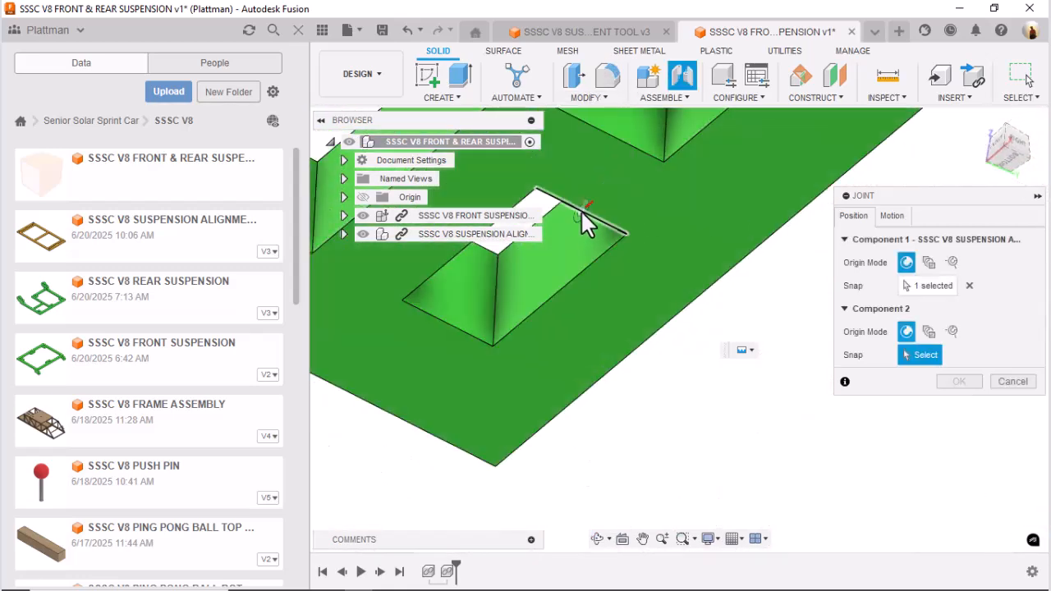
pyautogui.click(578, 211)
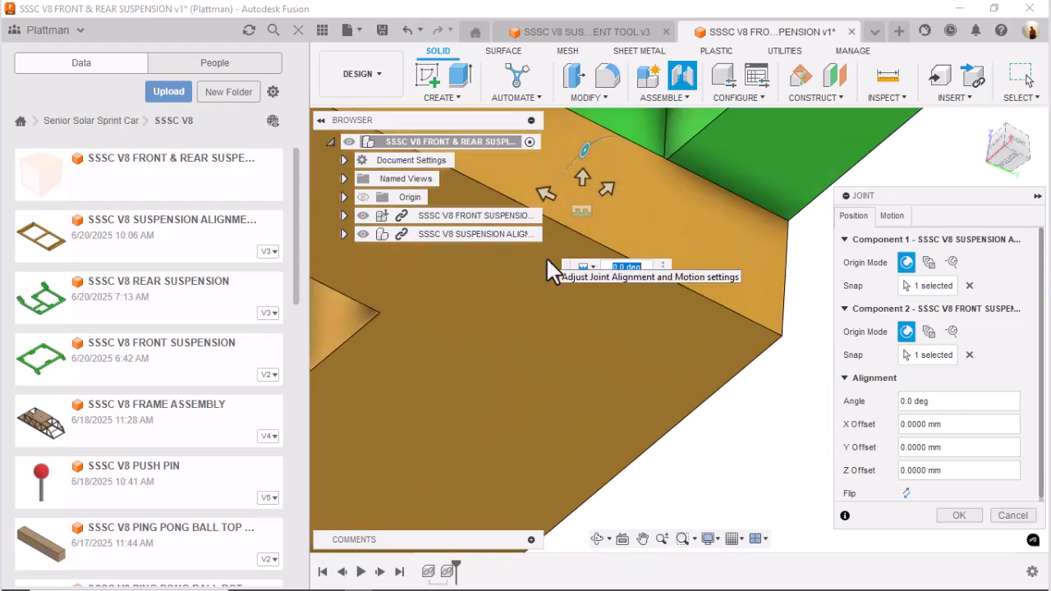
pyautogui.click(959, 516)
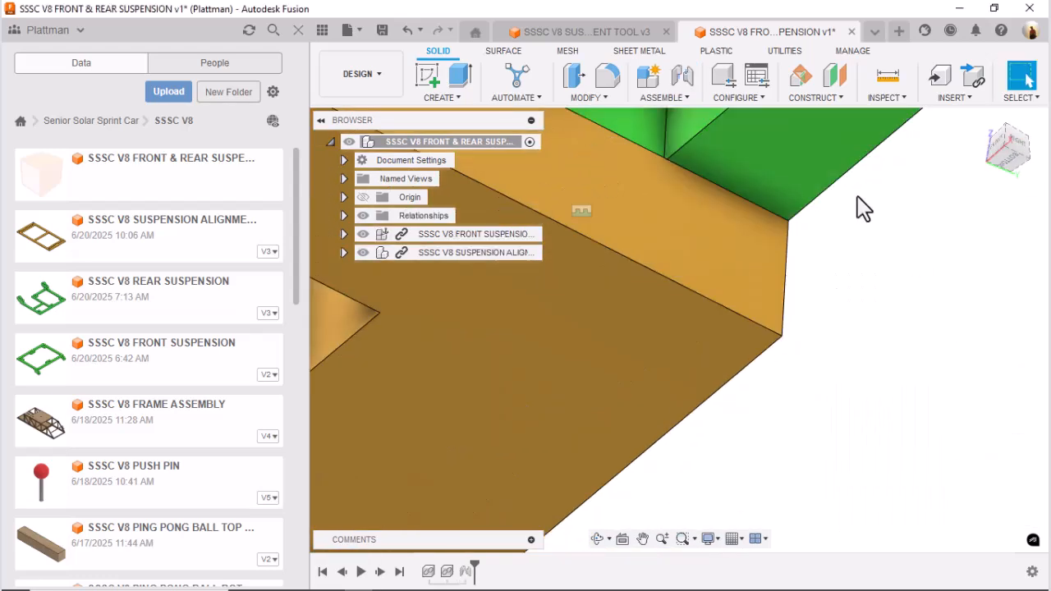
# Examine from above how the alignment tool's locating blocks fit the front suspension's slots, then restore the home view.
pyautogui.scroll(-3, 816, 206)
pyautogui.keyDown('shift'); pyautogui.moveTo(815, 206); pyautogui.dragTo(798, 312, button='middle'); pyautogui.keyUp('shift')
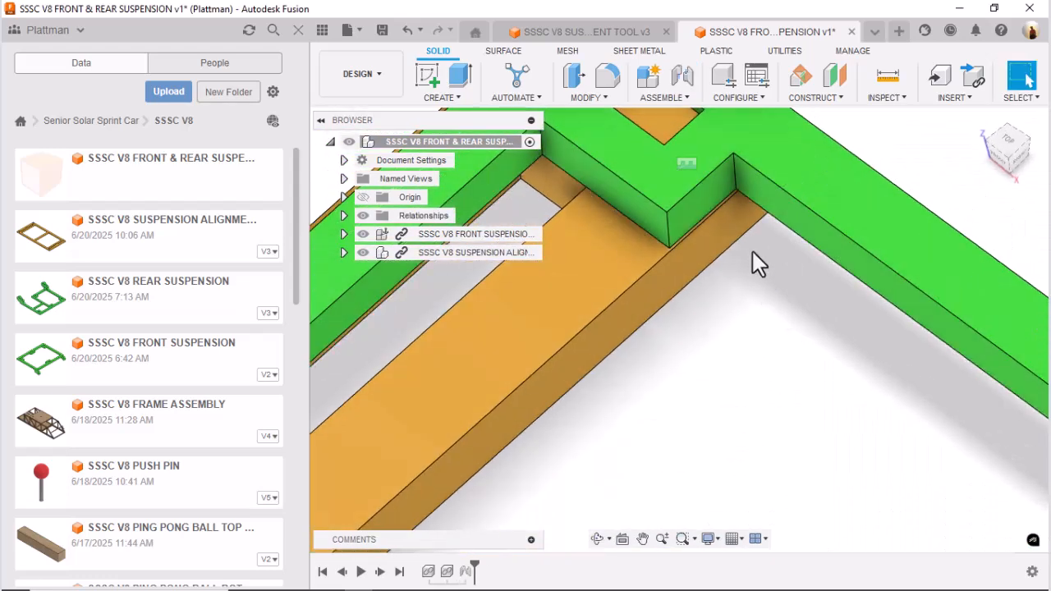
pyautogui.click(1003, 151)
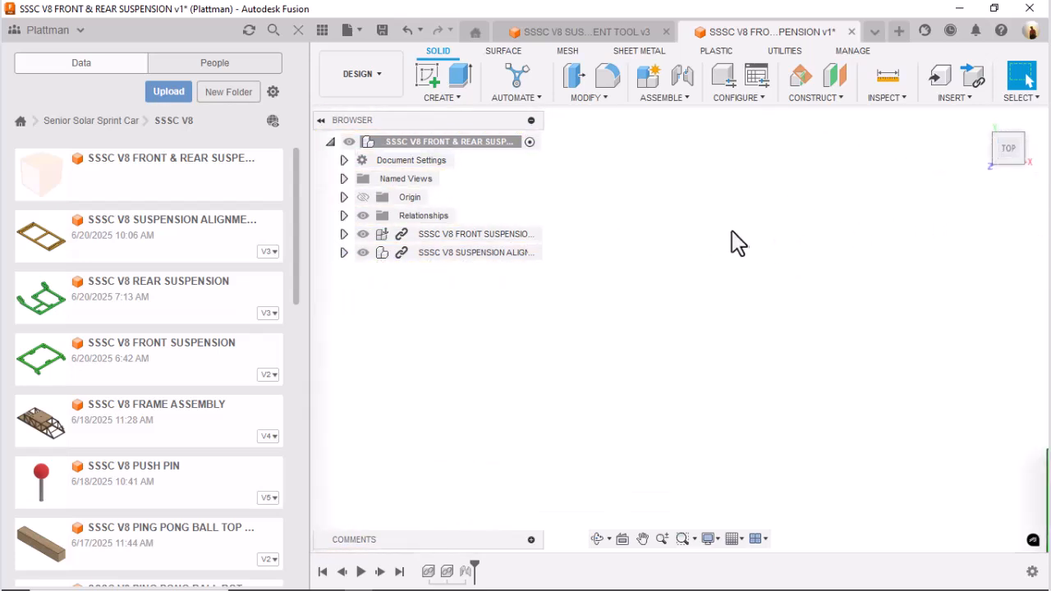
pyautogui.moveTo(732, 237); pyautogui.dragTo(757, 263, button='middle')
pyautogui.scroll(5, 834, 352)
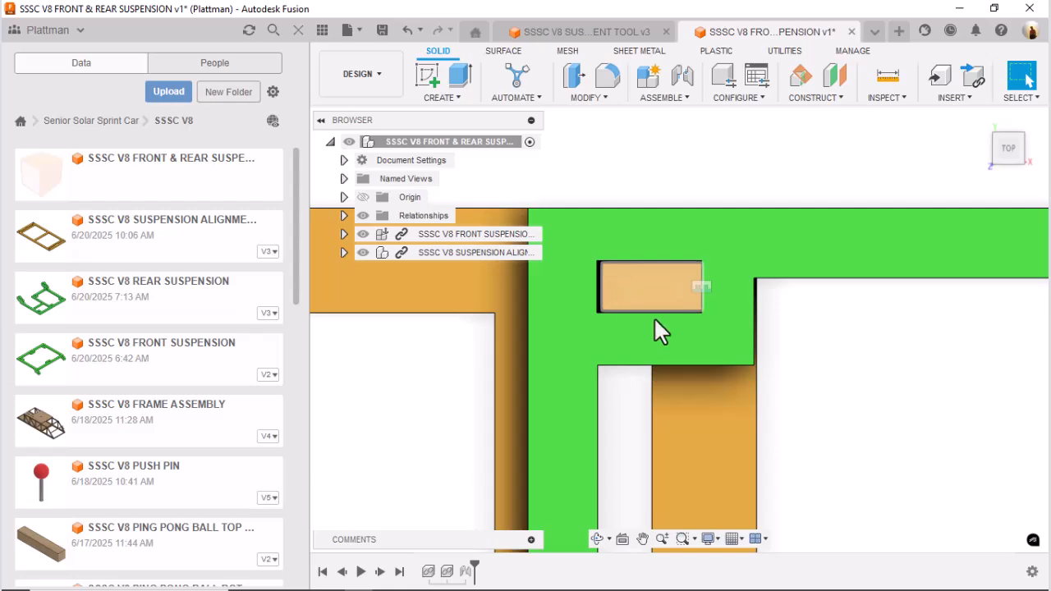
pyautogui.scroll(-10, 642, 312)
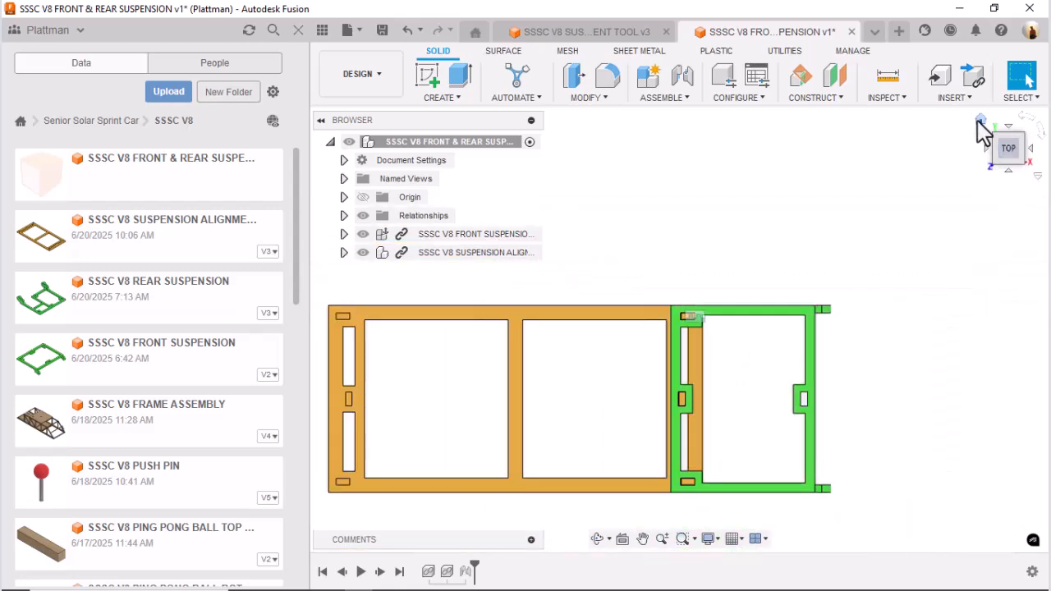
pyautogui.click(979, 120)
pyautogui.moveTo(834, 209); pyautogui.dragTo(831, 283, button='middle')
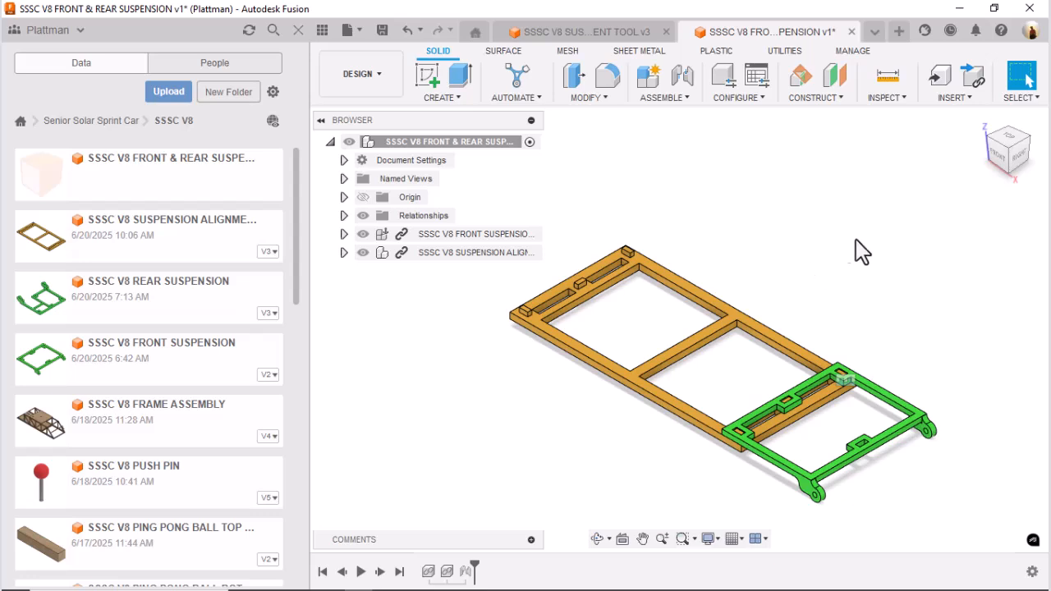
# Insert SSSC V8 REAR SUSPENSION, rotate it 180 degrees about X and place it beside the alignment tool.
pyautogui.moveTo(109, 301); pyautogui.dragTo(399, 380)
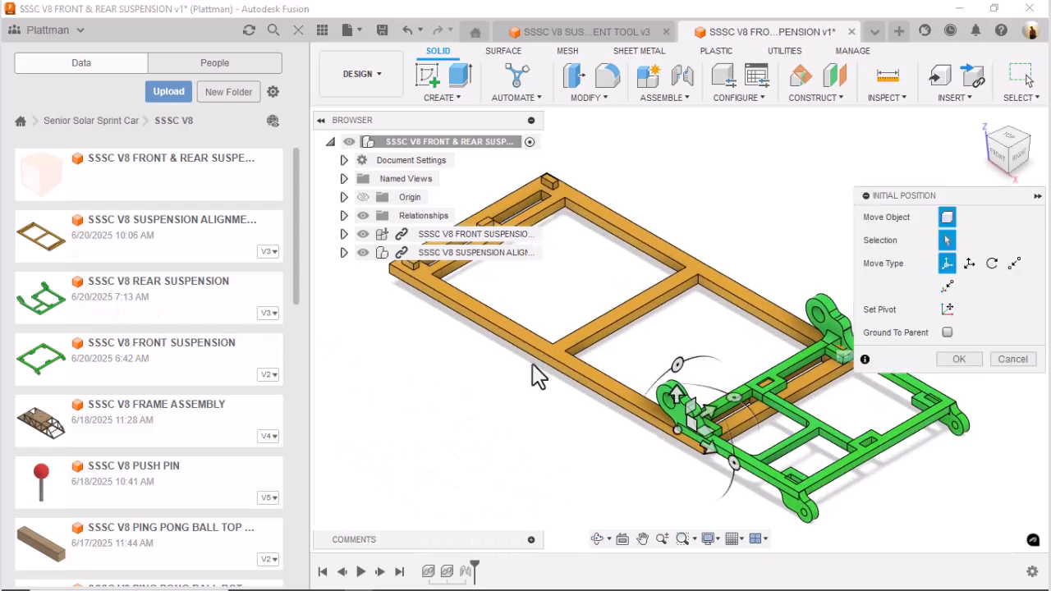
pyautogui.moveTo(663, 326); pyautogui.dragTo(628, 424)
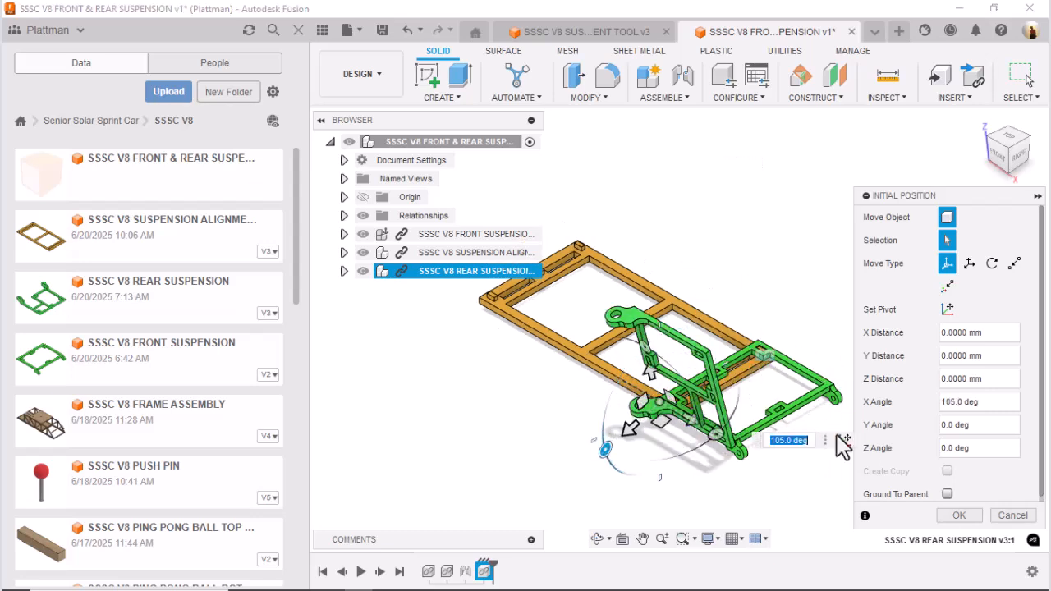
pyautogui.write('180')
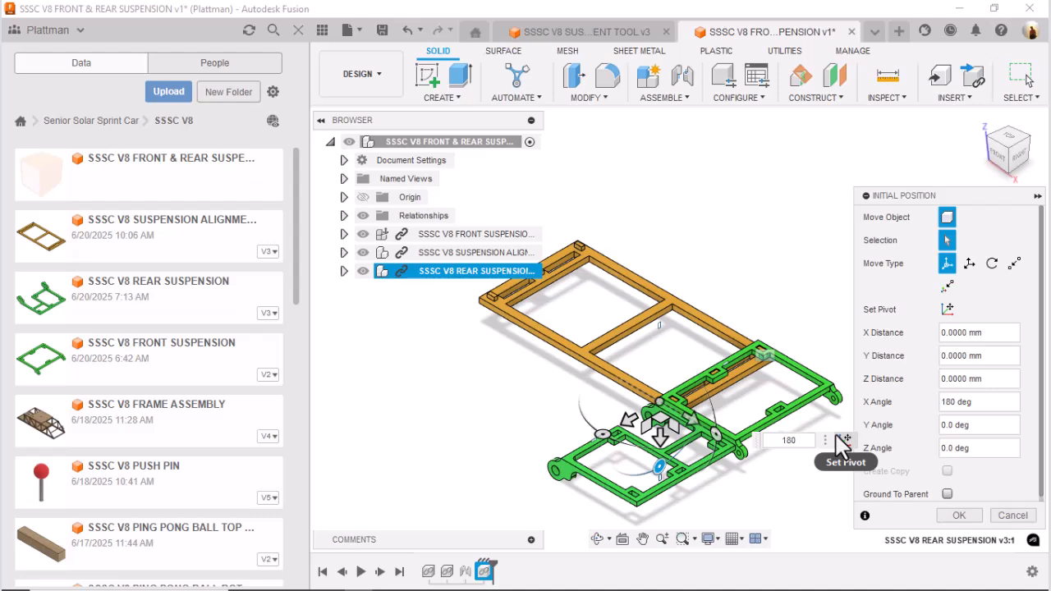
pyautogui.press('Return')
pyautogui.moveTo(659, 467); pyautogui.dragTo(514, 408)
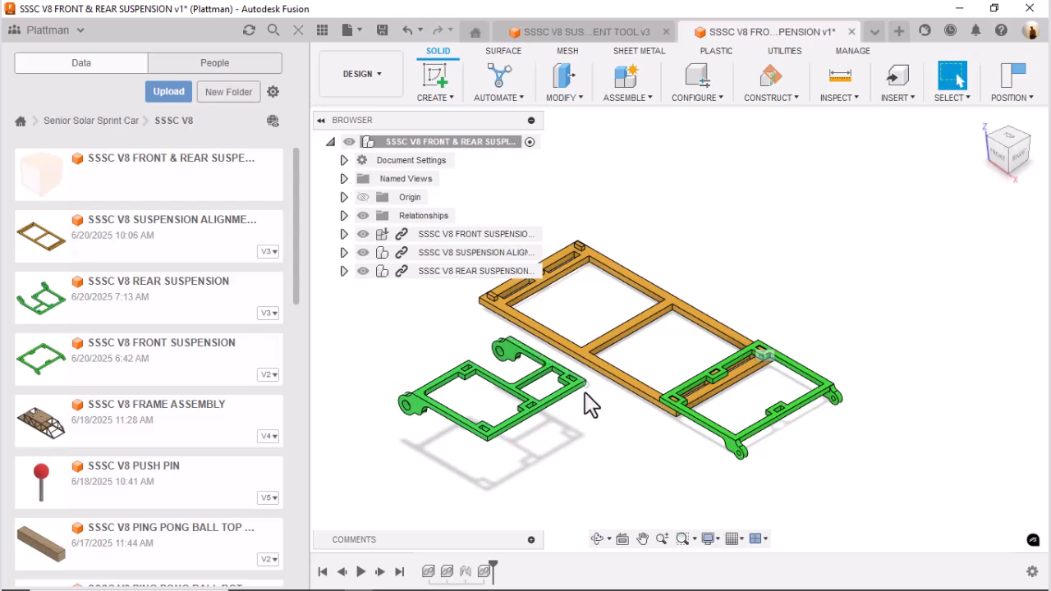
pyautogui.scroll(2, 586, 391)
pyautogui.moveTo(575, 363); pyautogui.dragTo(635, 427, button='middle')
pyautogui.scroll(2, 629, 425)
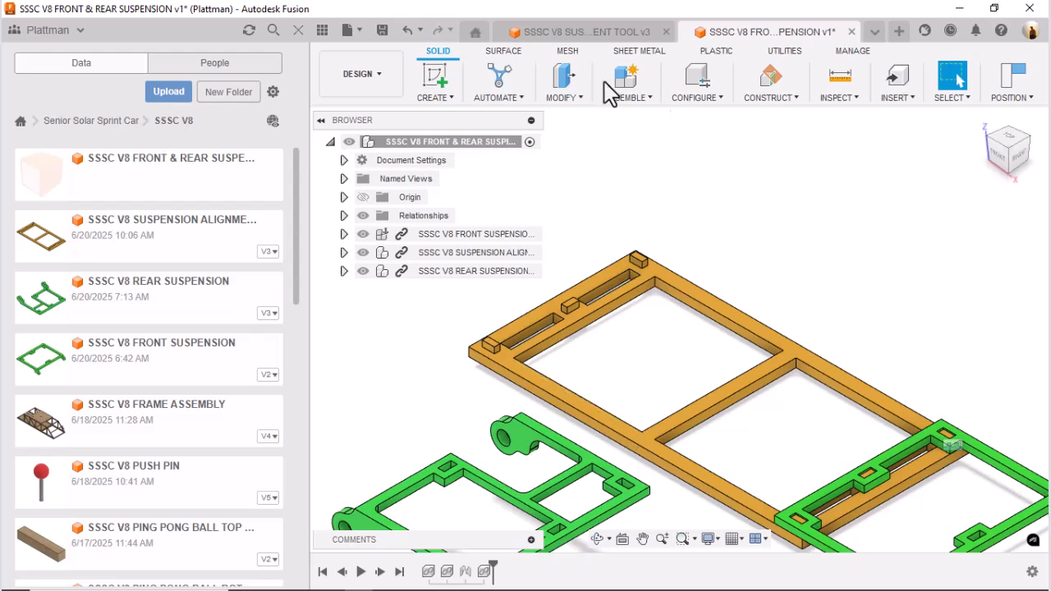
# Close the data panel and start a joint with its first snap at the short-edge midpoint of the rear suspension's corner slot on the underside.
pyautogui.click(315, 33)
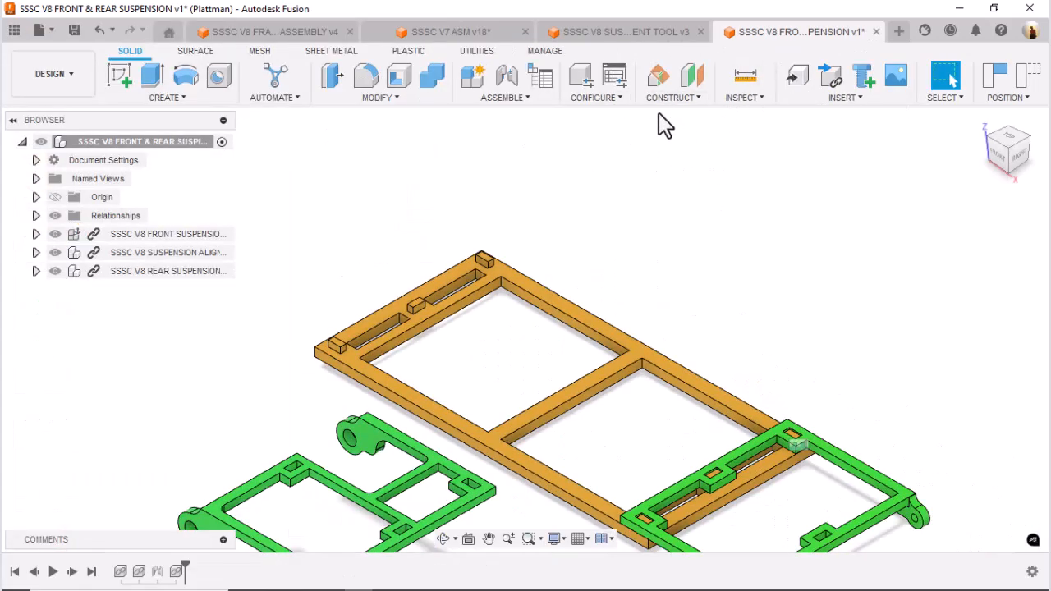
pyautogui.press('j')
pyautogui.scroll(3, 457, 457)
pyautogui.keyDown('shift'); pyautogui.moveTo(462, 462); pyautogui.dragTo(436, 337, button='middle'); pyautogui.keyUp('shift')
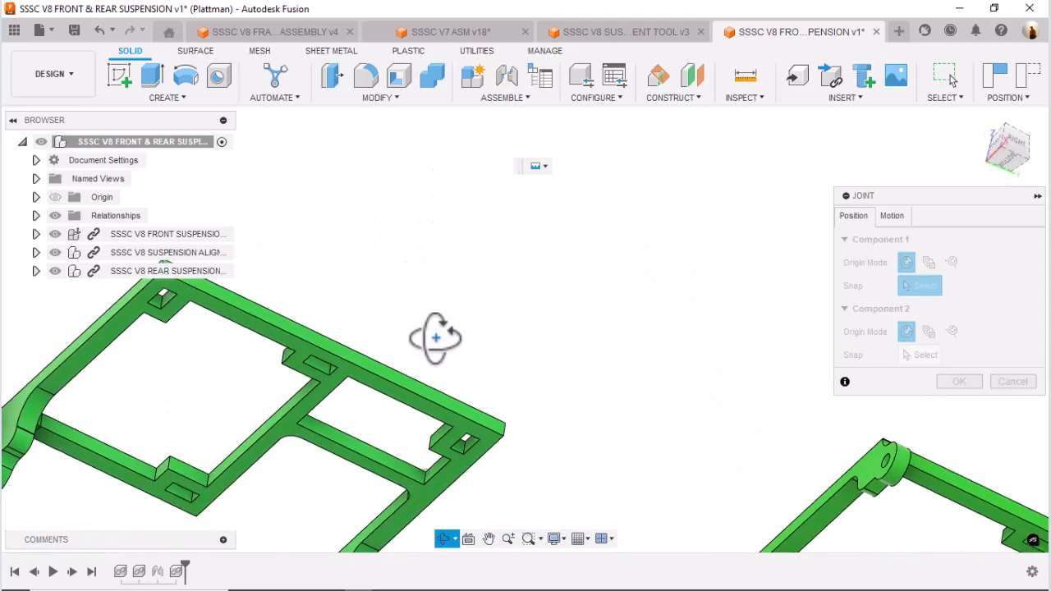
pyautogui.scroll(4, 468, 438)
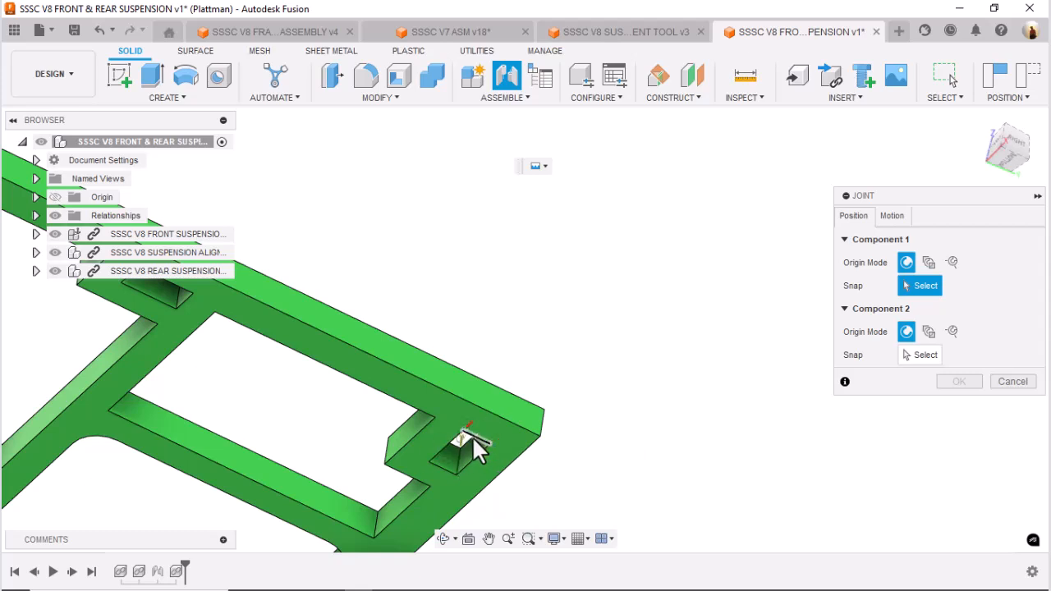
pyautogui.scroll(4, 473, 438)
pyautogui.click(480, 436)
pyautogui.scroll(-3, 532, 289)
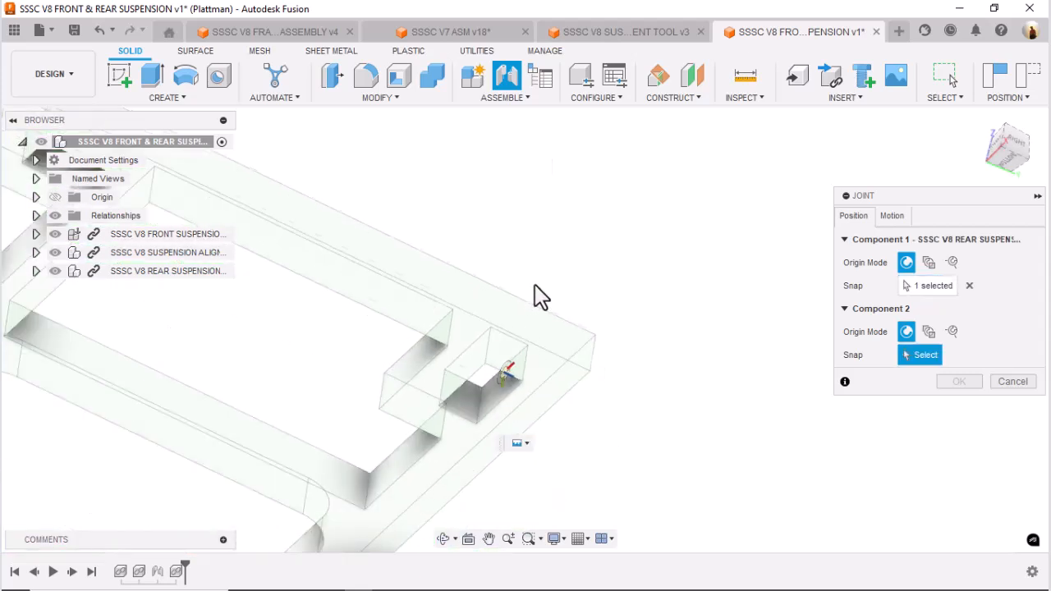
# Set the joint's second snap at the midpoint of the bottom short edge of the alignment tool's matching rear corner block.
pyautogui.scroll(-5, 538, 300)
pyautogui.keyDown('shift'); pyautogui.moveTo(554, 263); pyautogui.dragTo(534, 312, button='middle'); pyautogui.keyUp('shift')
pyautogui.moveTo(686, 241); pyautogui.dragTo(645, 277, button='middle')
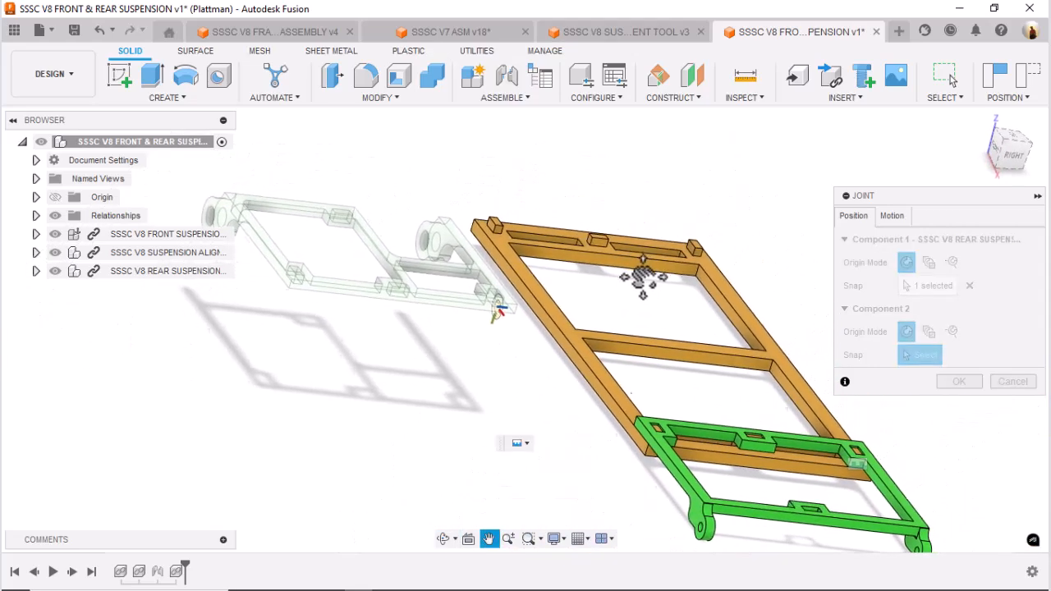
pyautogui.scroll(10, 656, 279)
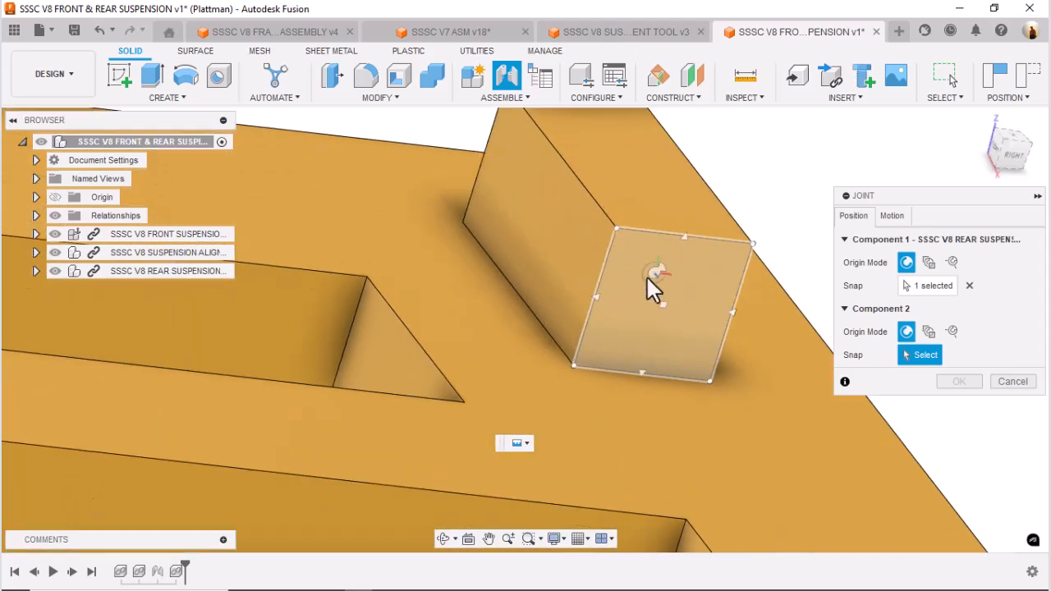
pyautogui.click(647, 386)
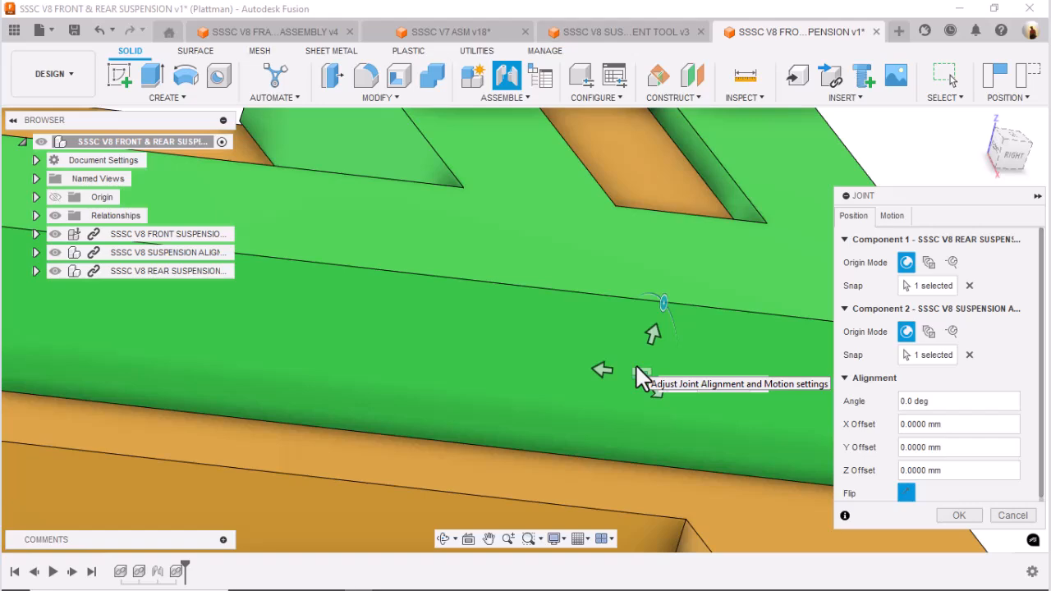
# Check from above how the rear suspension's slots fit the tool's blocks, restore the home view and accept the joint.
pyautogui.click(980, 120)
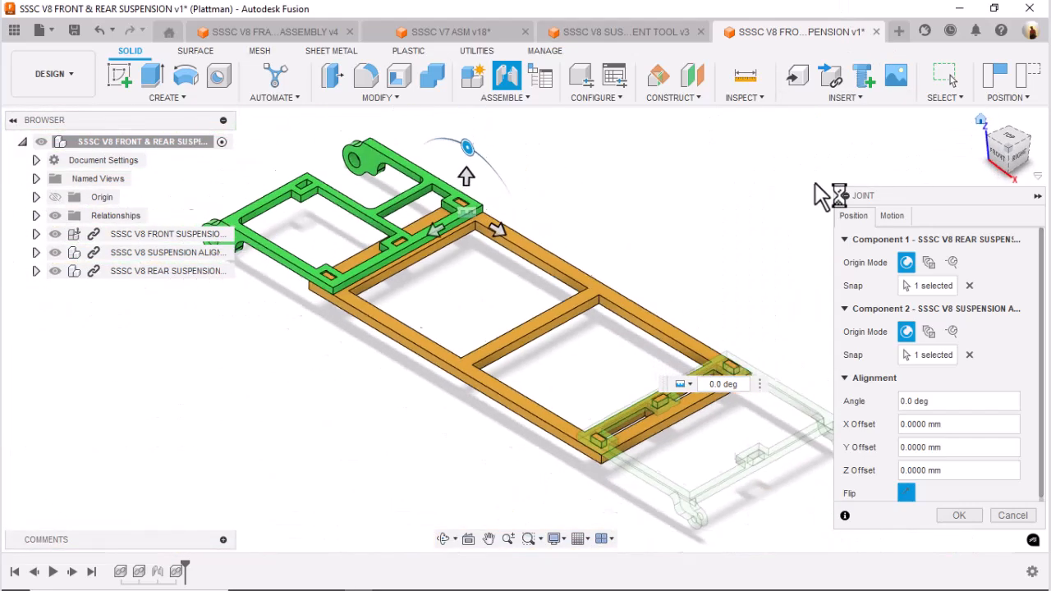
pyautogui.keyDown('shift'); pyautogui.moveTo(695, 241); pyautogui.dragTo(792, 244, button='middle'); pyautogui.keyUp('shift')
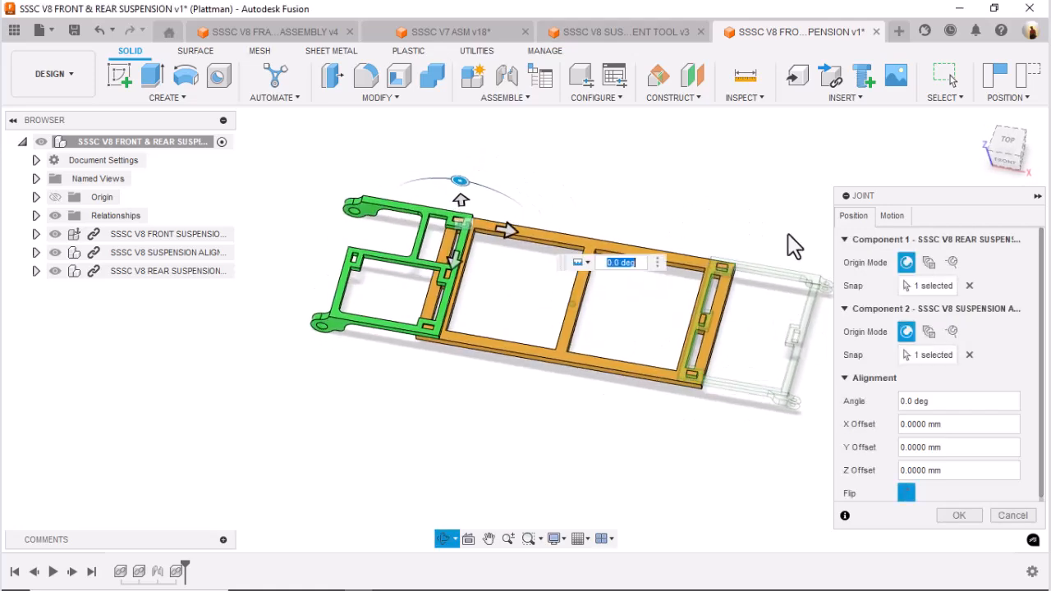
pyautogui.click(1008, 141)
pyautogui.scroll(5, 557, 250)
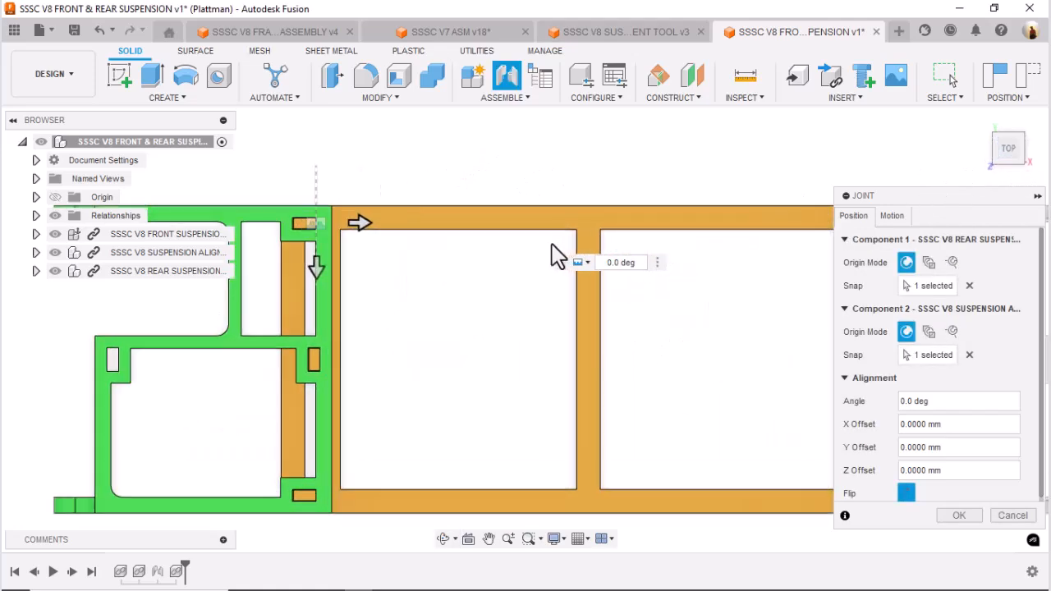
pyautogui.scroll(-4, 489, 284)
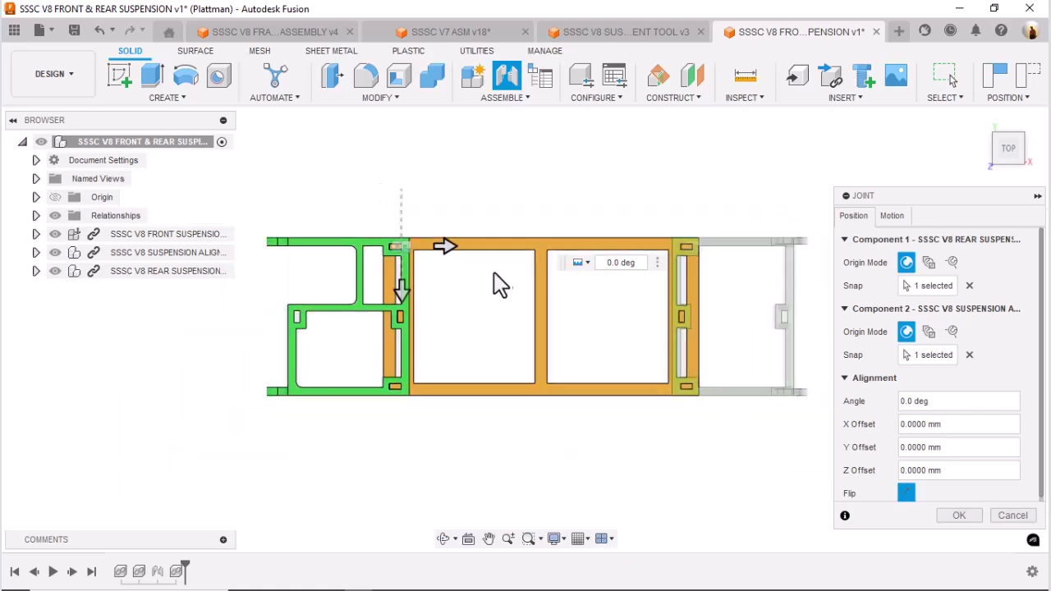
pyautogui.click(990, 131)
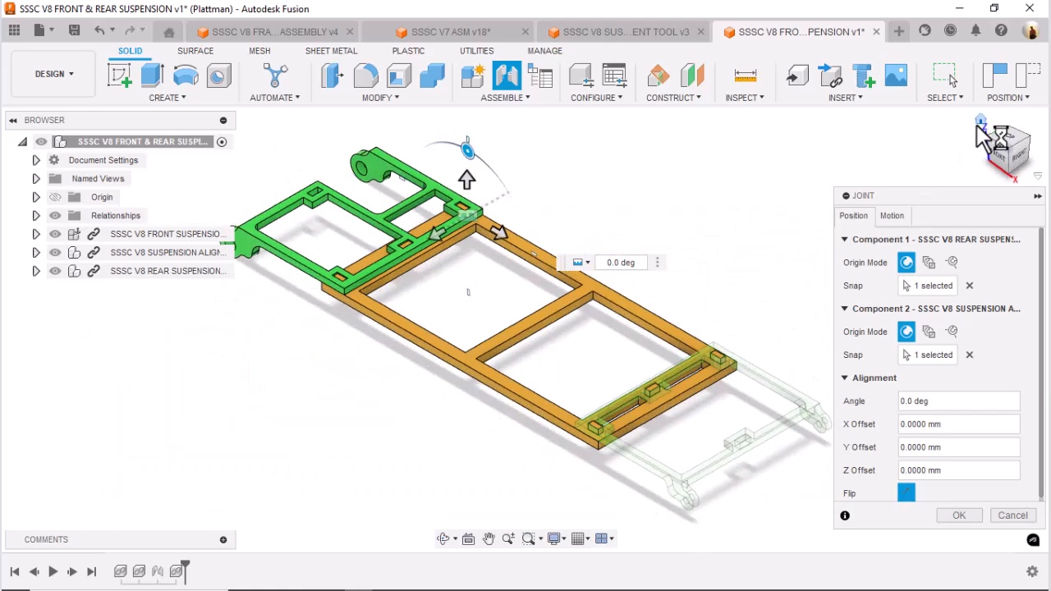
pyautogui.click(967, 517)
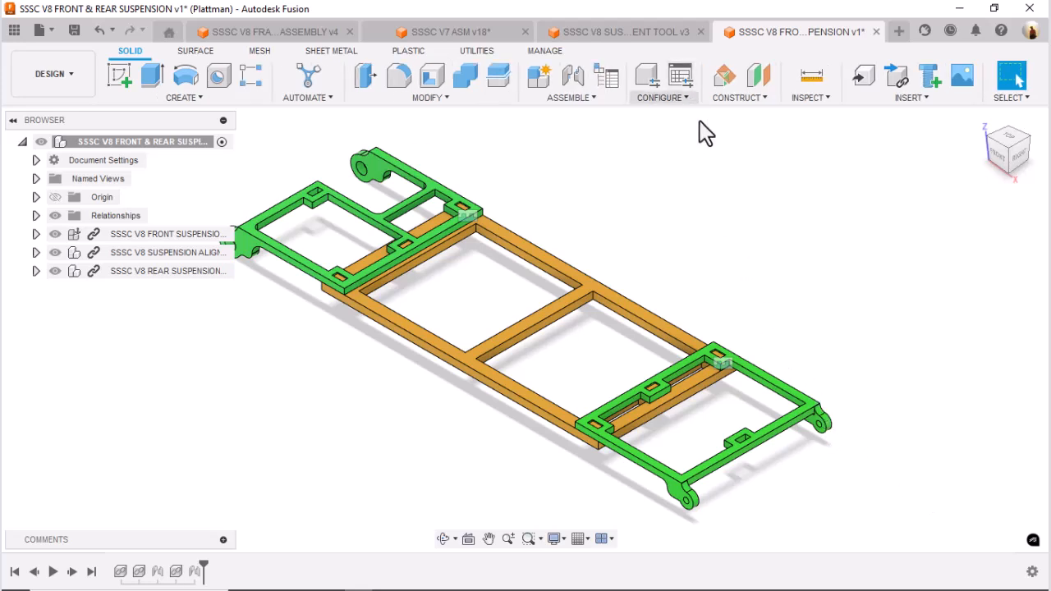
# Measure the distance between the facing top corners of the rear and front suspensions along the tool's long side.
pyautogui.click(810, 77)
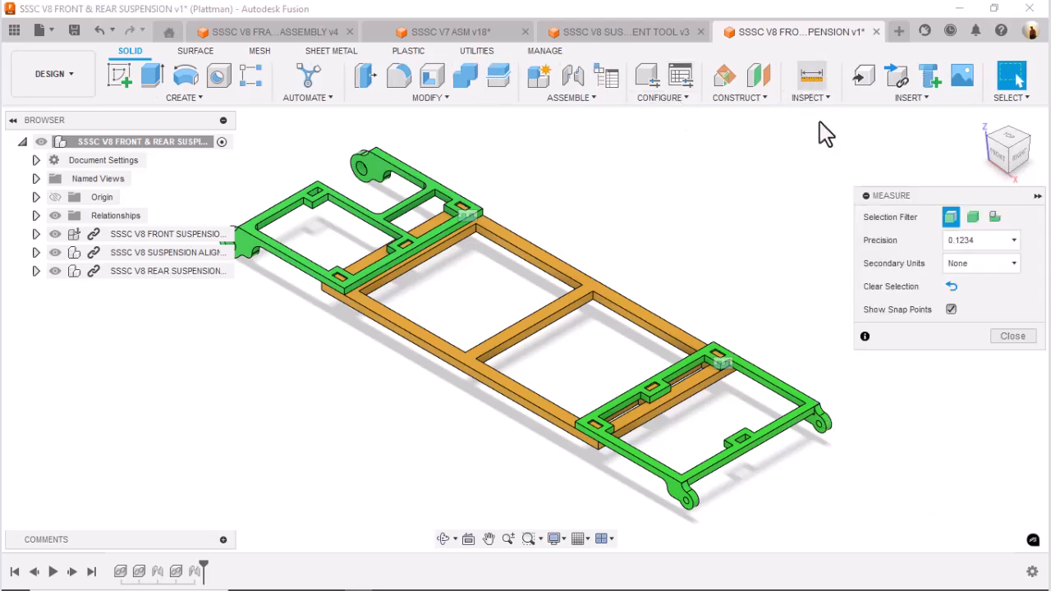
pyautogui.click(484, 212)
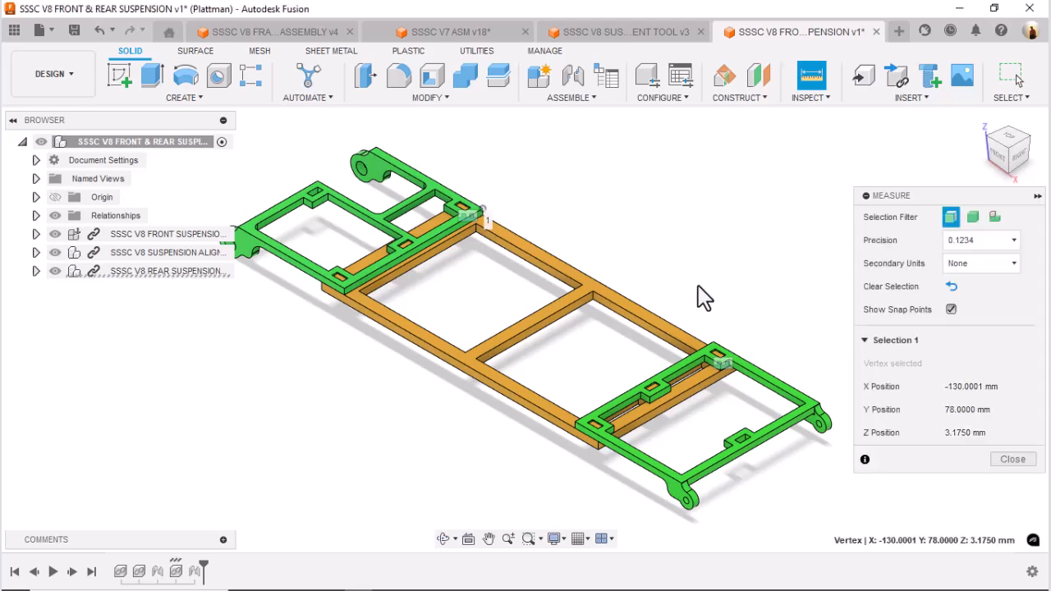
pyautogui.click(712, 345)
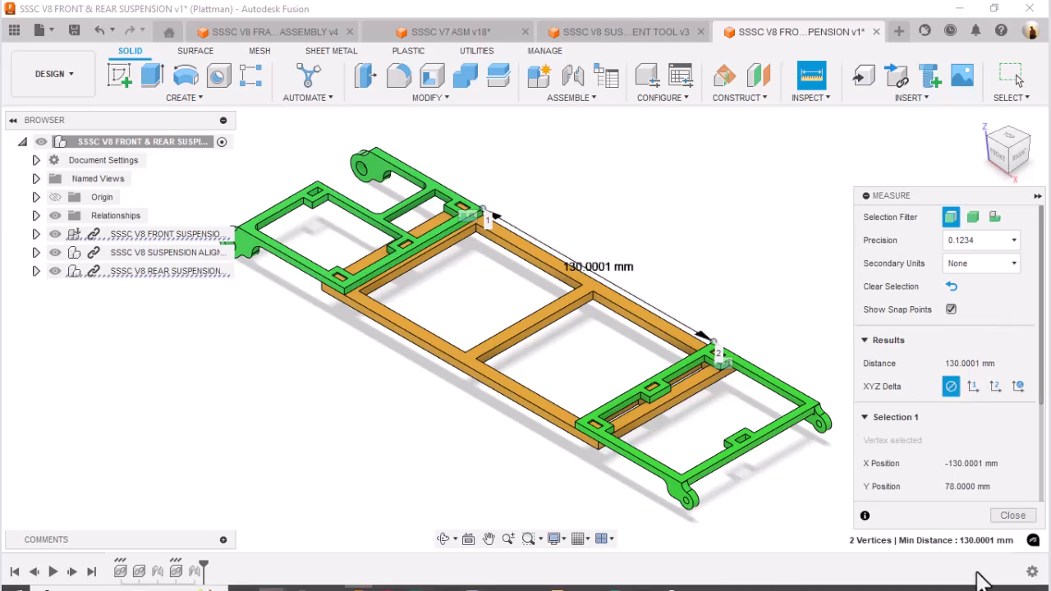
pyautogui.click(1015, 517)
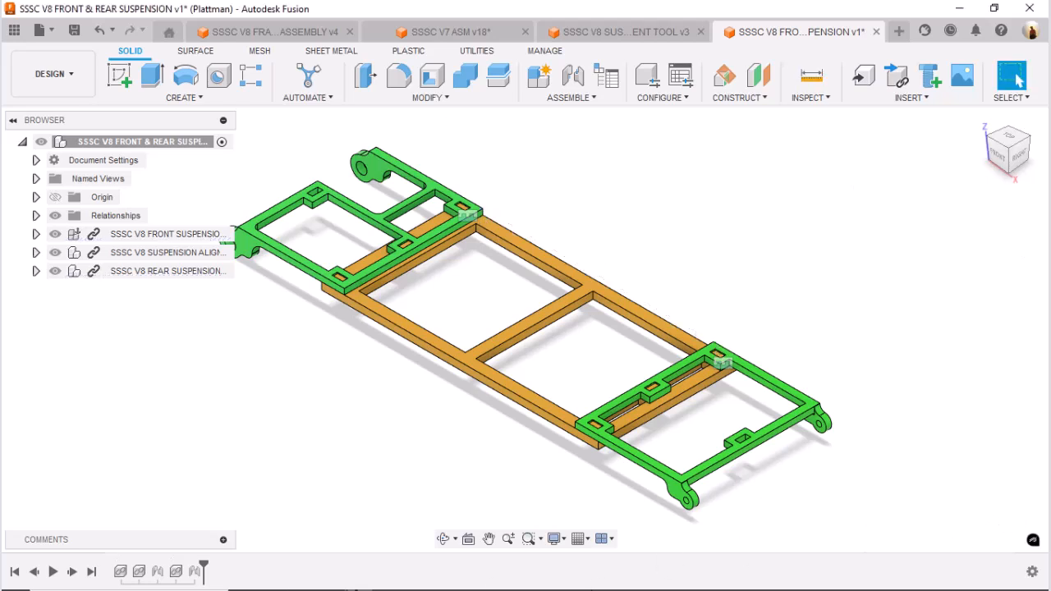
# Delete the joint between the rear suspension and the alignment tool, and move the rear suspension above the tool's rear end.
pyautogui.rightClick(199, 570)
pyautogui.click(216, 502)
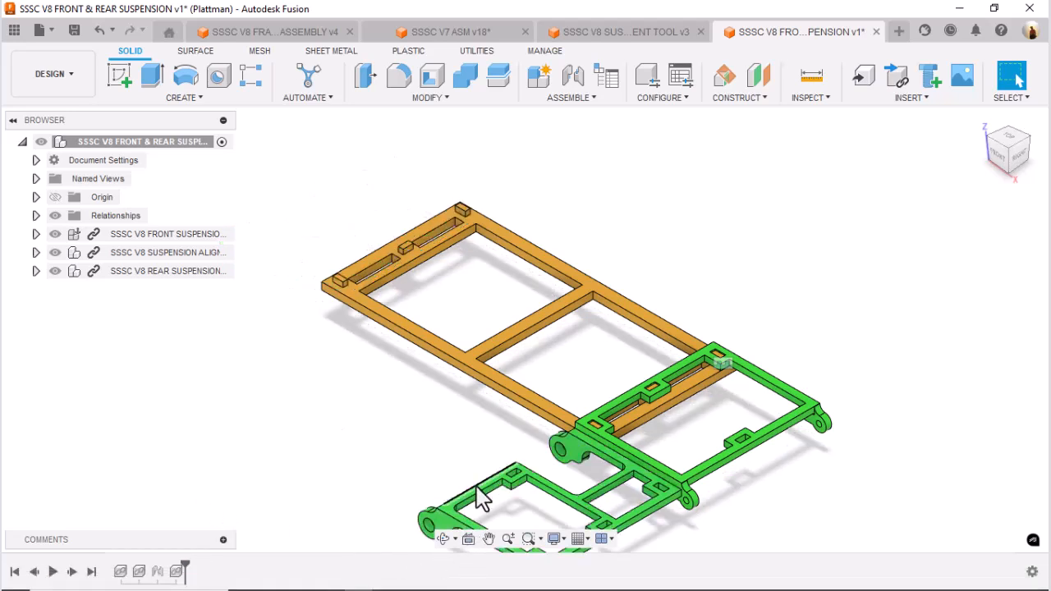
pyautogui.scroll(-3, 495, 496)
pyautogui.moveTo(572, 530); pyautogui.dragTo(465, 314)
pyautogui.scroll(2, 530, 261)
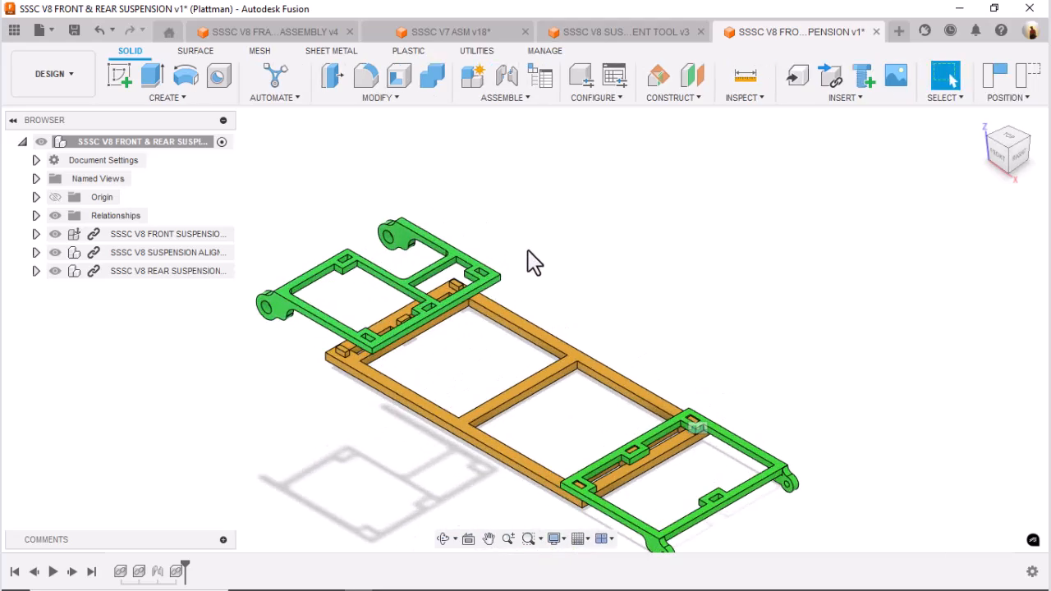
# Create a joint from the rear suspension's outer top corner to the facing outer top corner of the front suspension.
pyautogui.keyDown('shift'); pyautogui.moveTo(594, 274); pyautogui.dragTo(433, 273, button='middle'); pyautogui.keyUp('shift')
pyautogui.scroll(5, 447, 283)
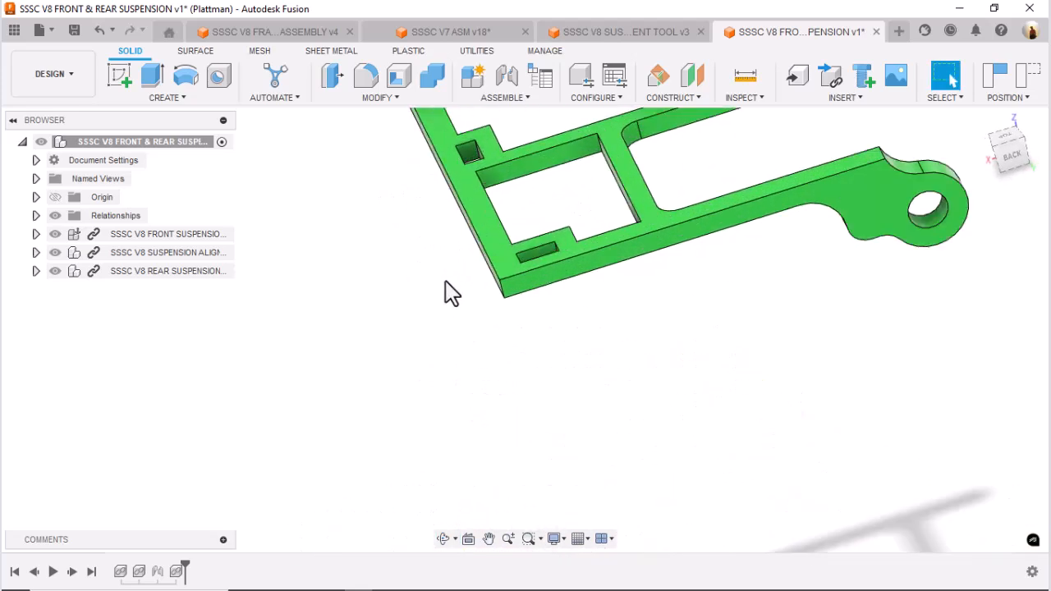
pyautogui.press('j')
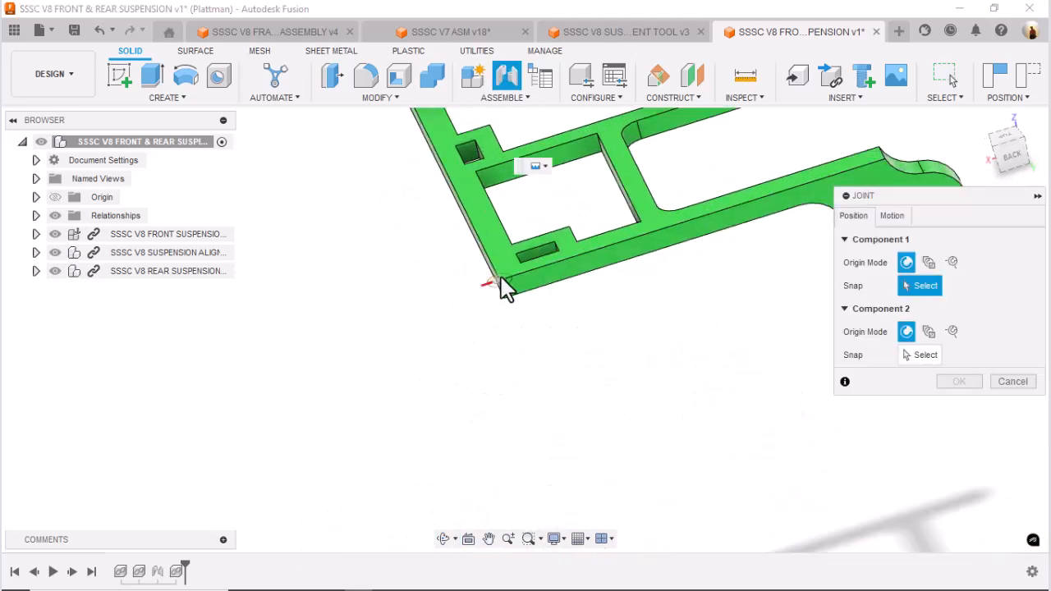
pyautogui.click(501, 281)
pyautogui.scroll(-5, 517, 411)
pyautogui.moveTo(515, 398); pyautogui.dragTo(594, 289, button='middle')
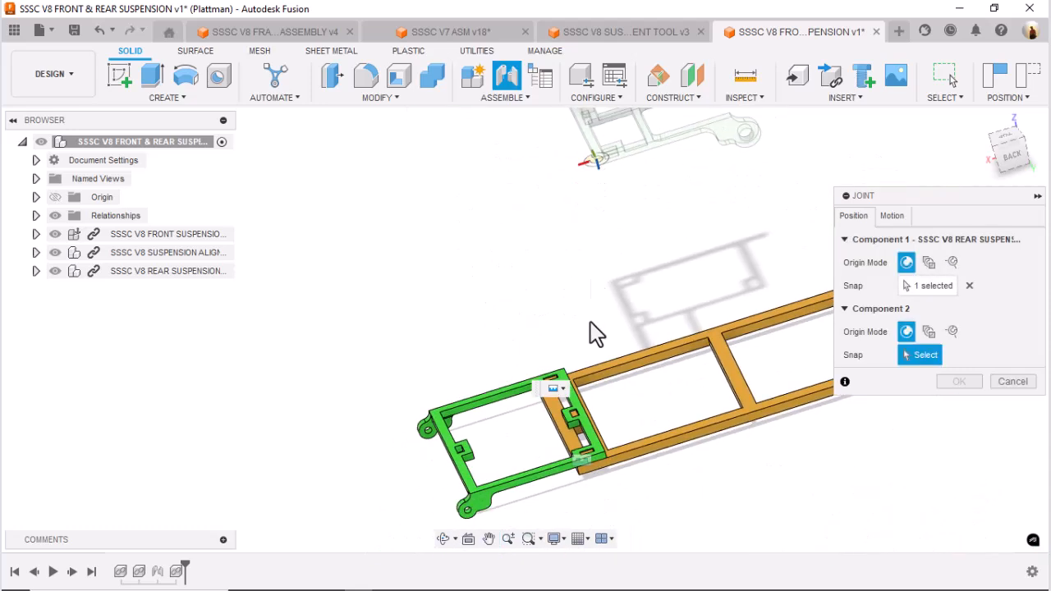
pyautogui.click(599, 464)
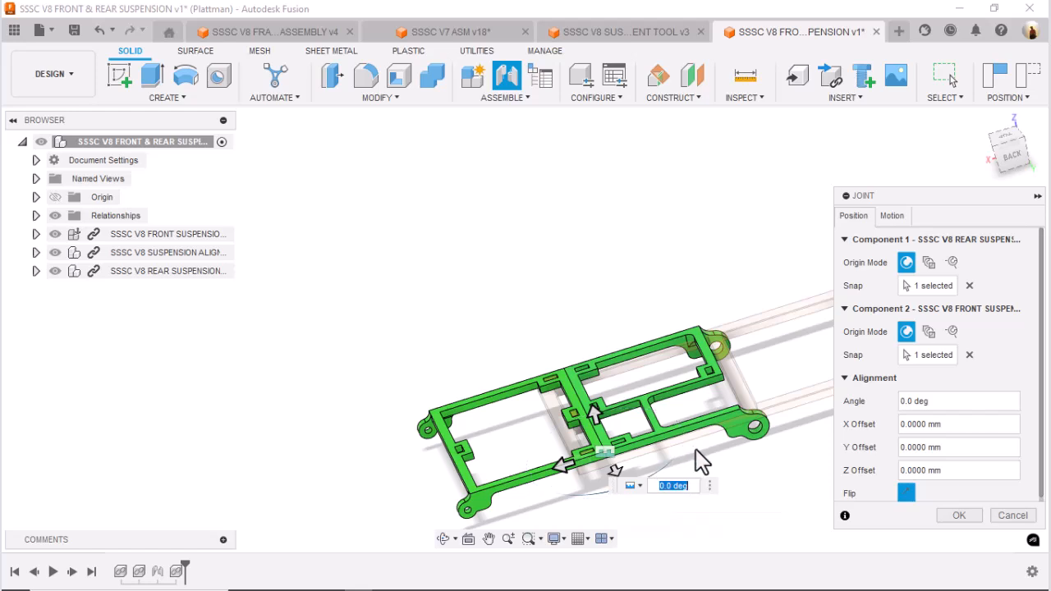
# Set the joint's X offset to -130.0001 mm and accept the joint.
pyautogui.moveTo(570, 464); pyautogui.dragTo(639, 444)
pyautogui.moveTo(904, 422); pyautogui.dragTo(989, 419)
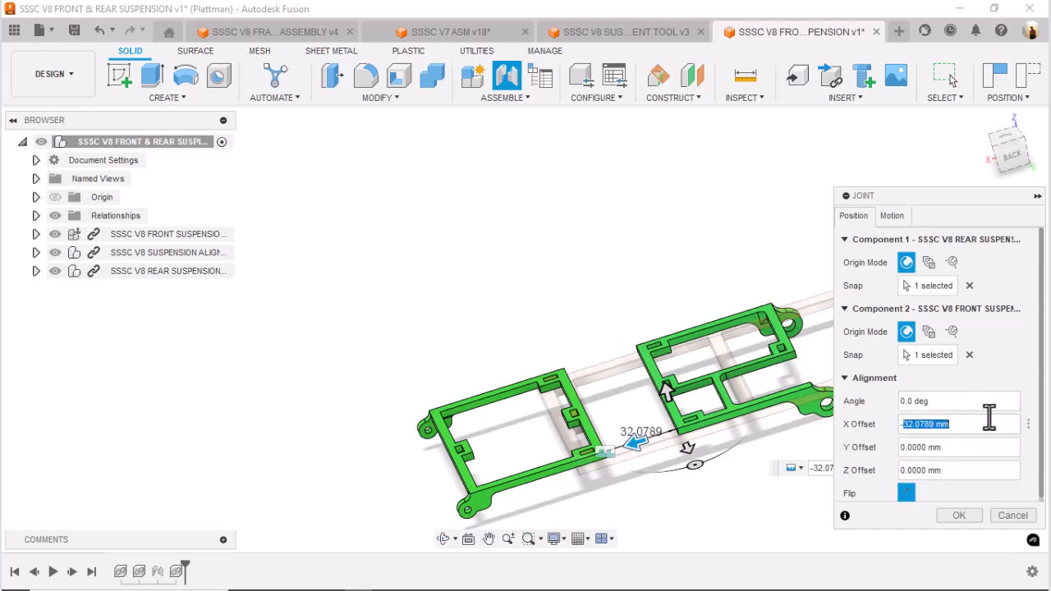
pyautogui.write('130.0001 mm')
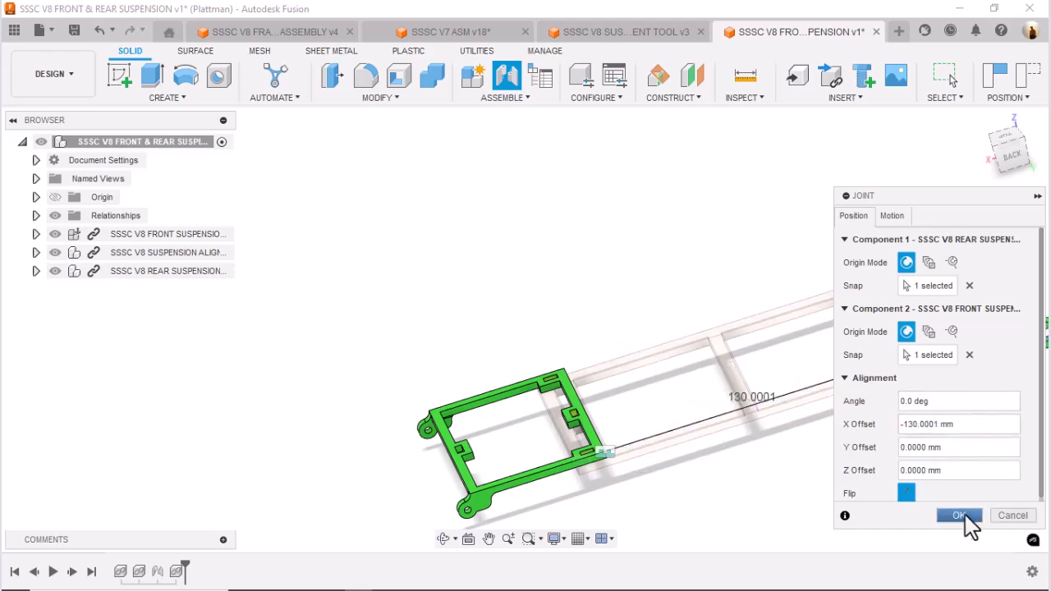
pyautogui.click(974, 519)
# Save the combined suspension design with the version description "User Saved".
pyautogui.keyDown('shift'); pyautogui.moveTo(866, 503); pyautogui.dragTo(760, 509, button='middle'); pyautogui.keyUp('shift')
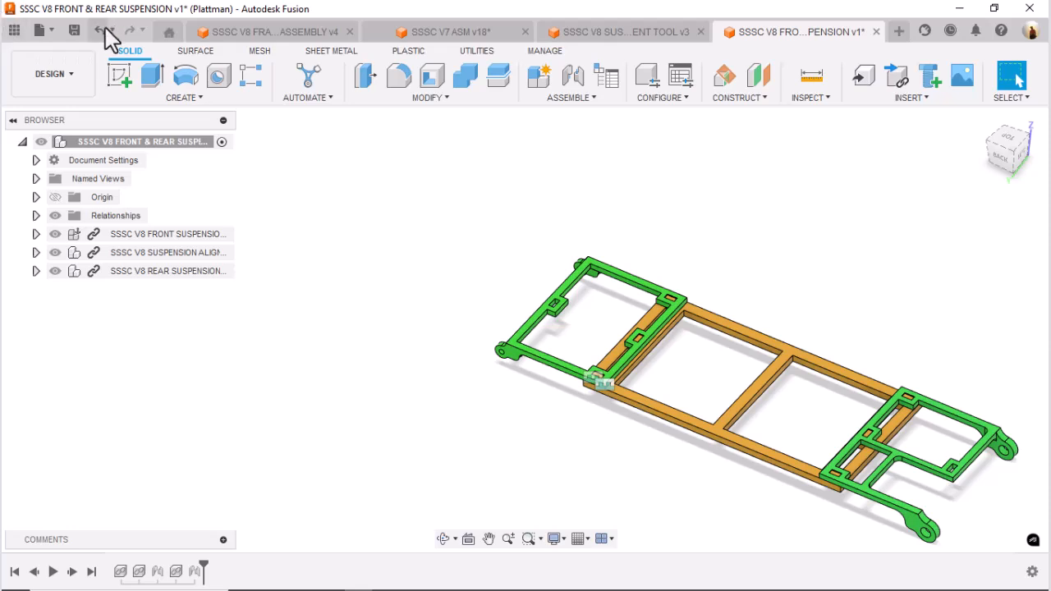
pyautogui.click(74, 33)
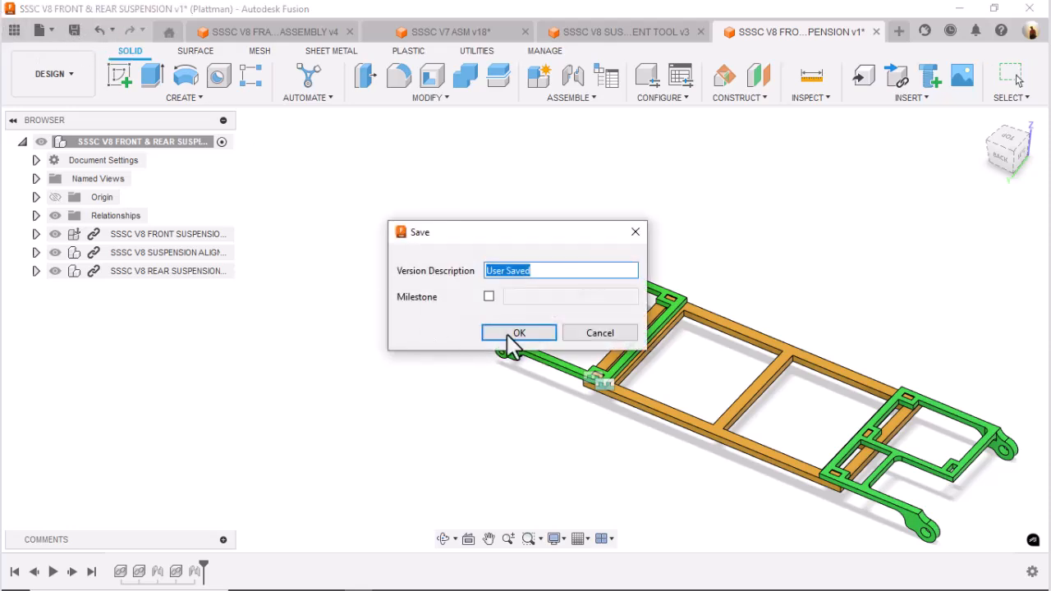
pyautogui.click(534, 334)
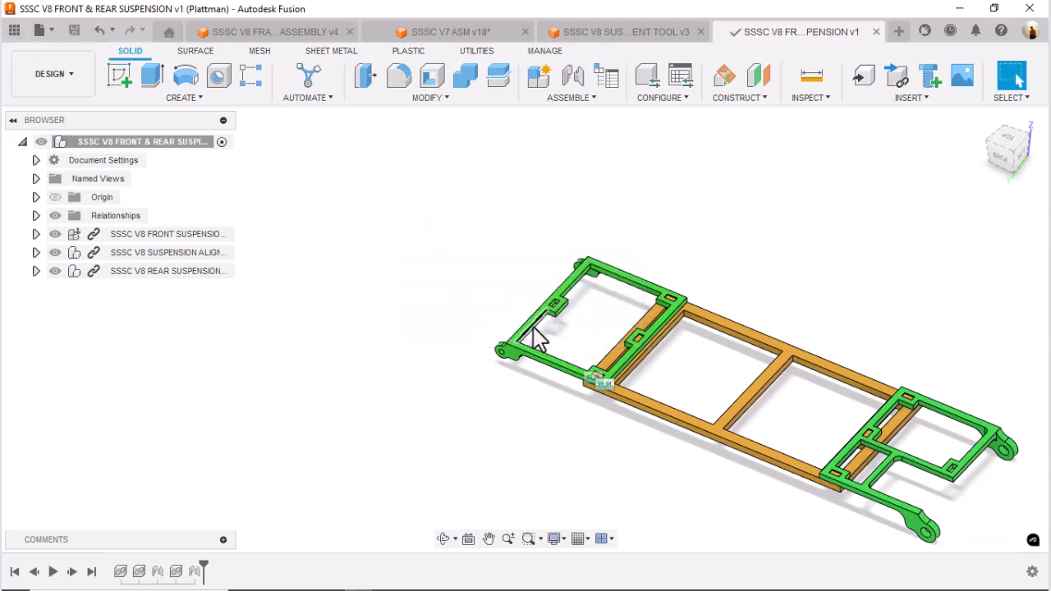
# Hide the joint symbols through the object visibility settings.
pyautogui.click(561, 538)
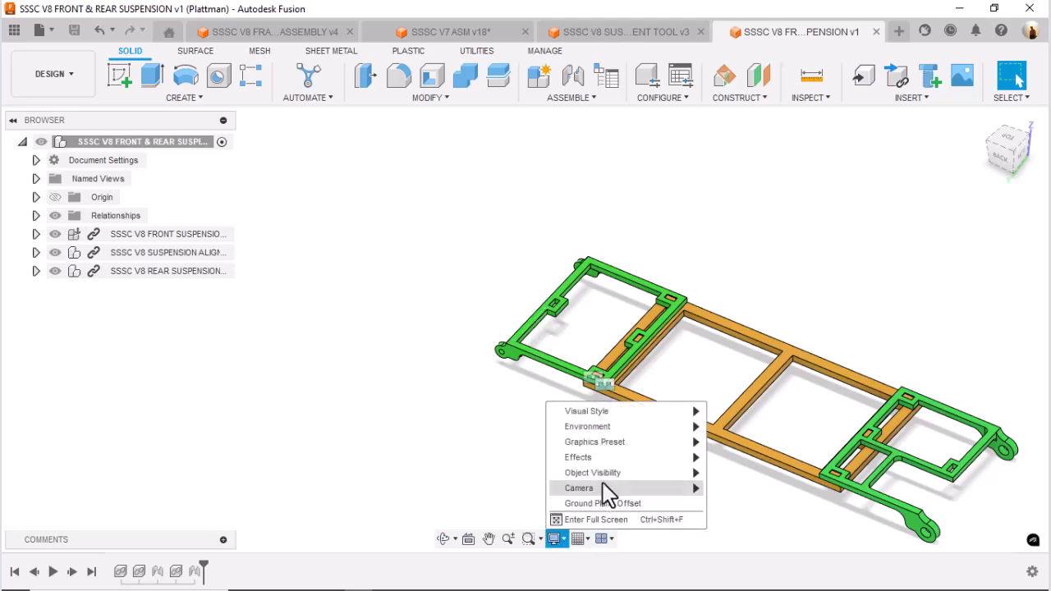
pyautogui.moveTo(631, 474)
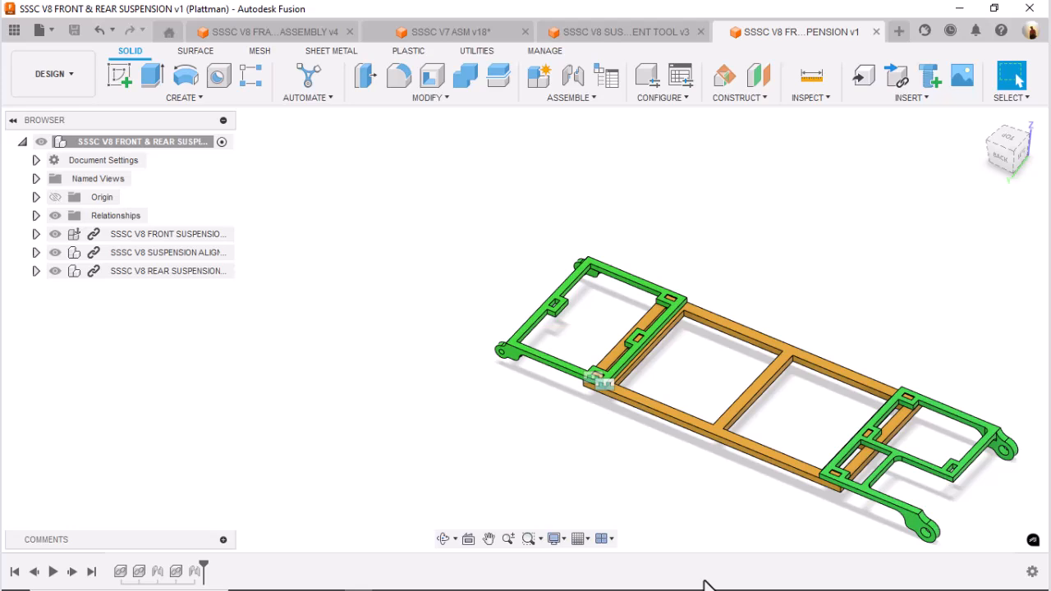
pyautogui.click(556, 539)
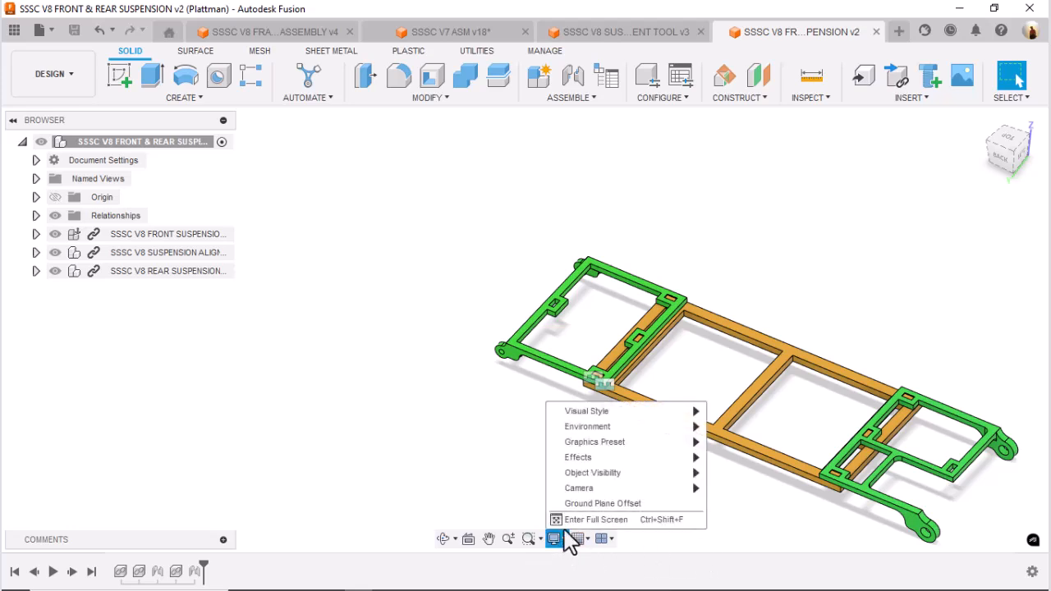
pyautogui.moveTo(595, 471)
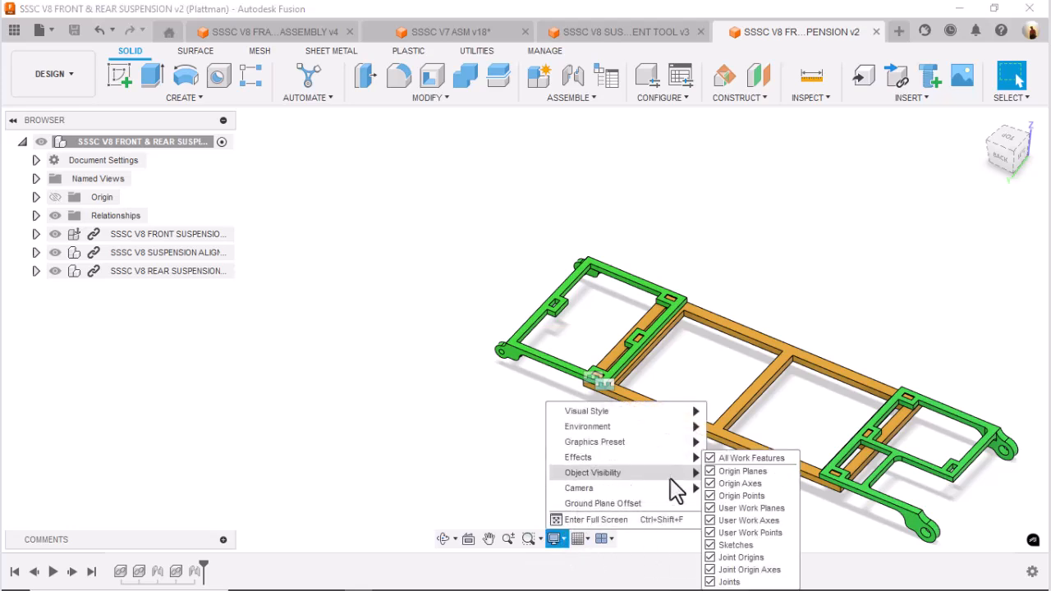
pyautogui.click(522, 465)
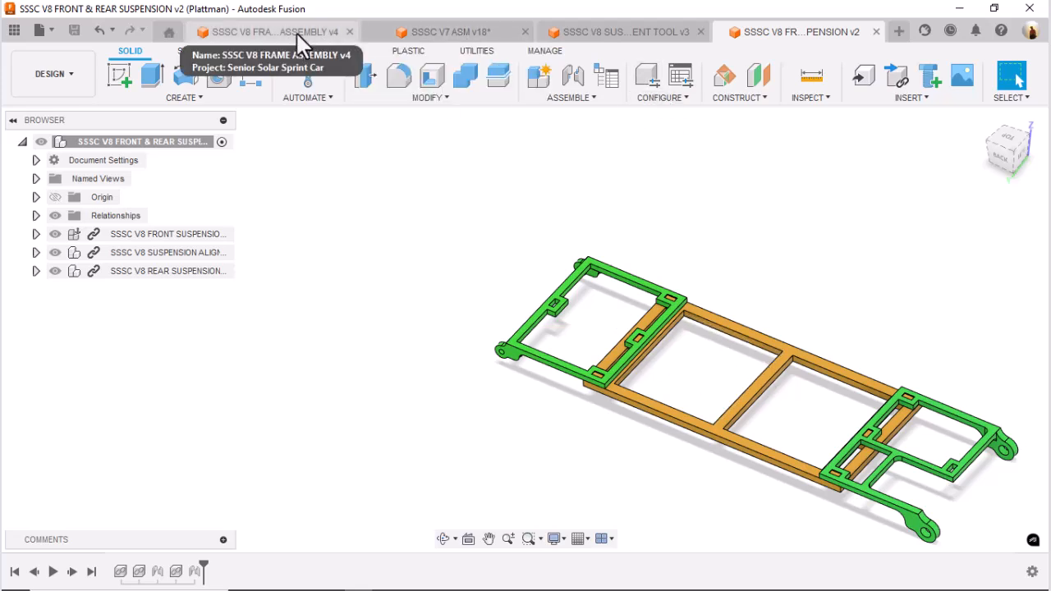
# Switch to the SSSC V8 SUSPENSION ALIGNMENT TOOL document and close it.
pyautogui.click(628, 33)
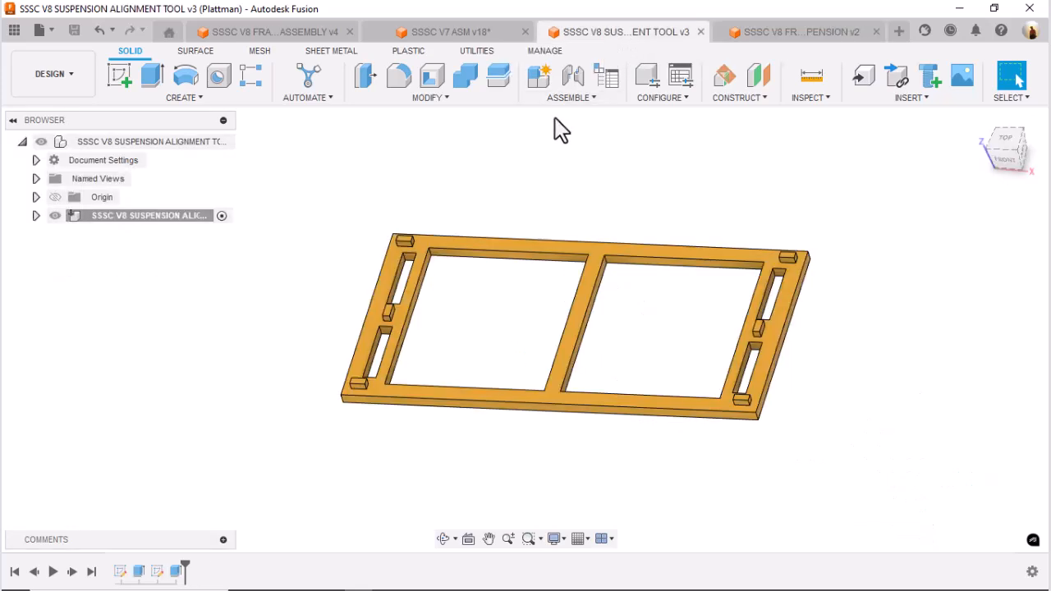
pyautogui.click(700, 32)
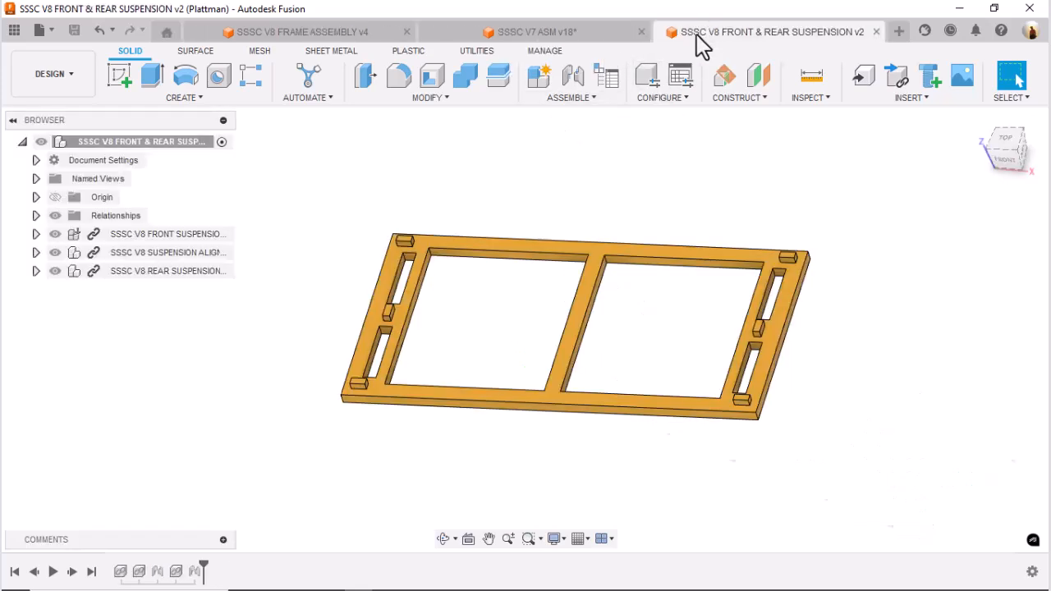
# Switch to the SSSC V7 ASM document and save it with the version description "User Saved".
pyautogui.click(579, 33)
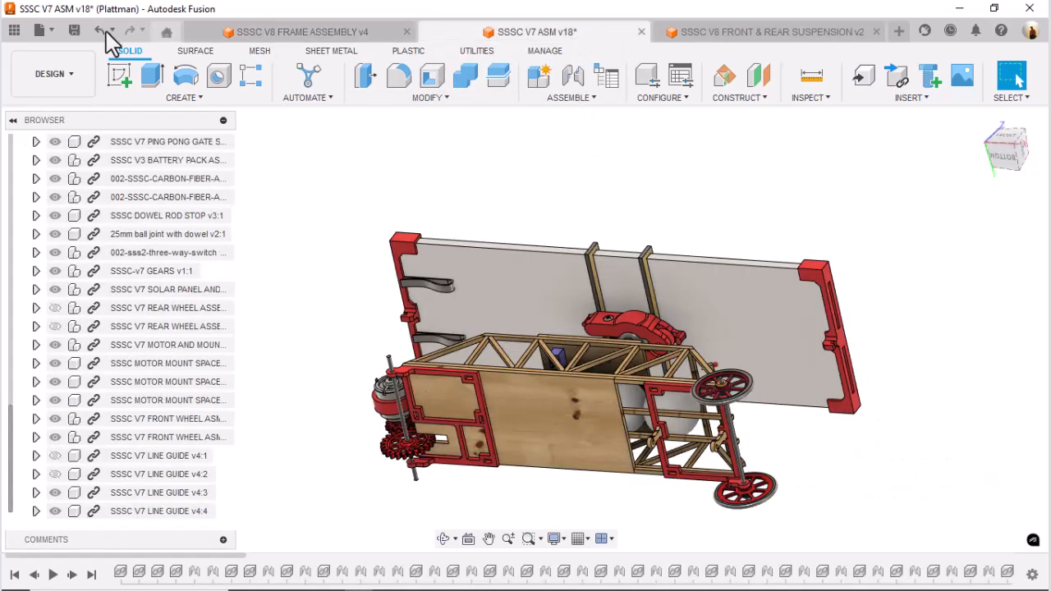
pyautogui.click(75, 31)
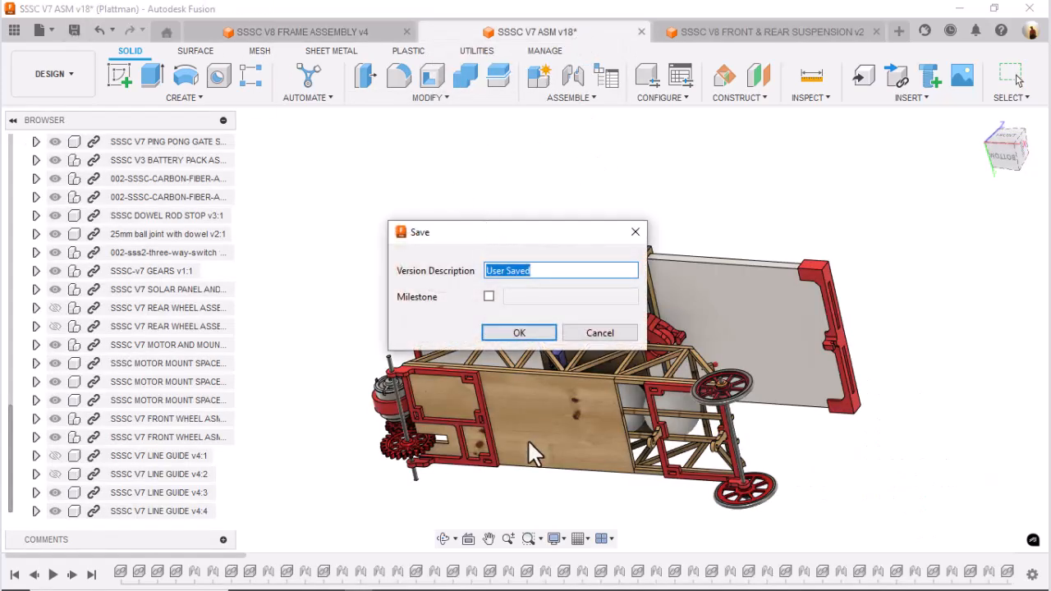
pyautogui.click(518, 333)
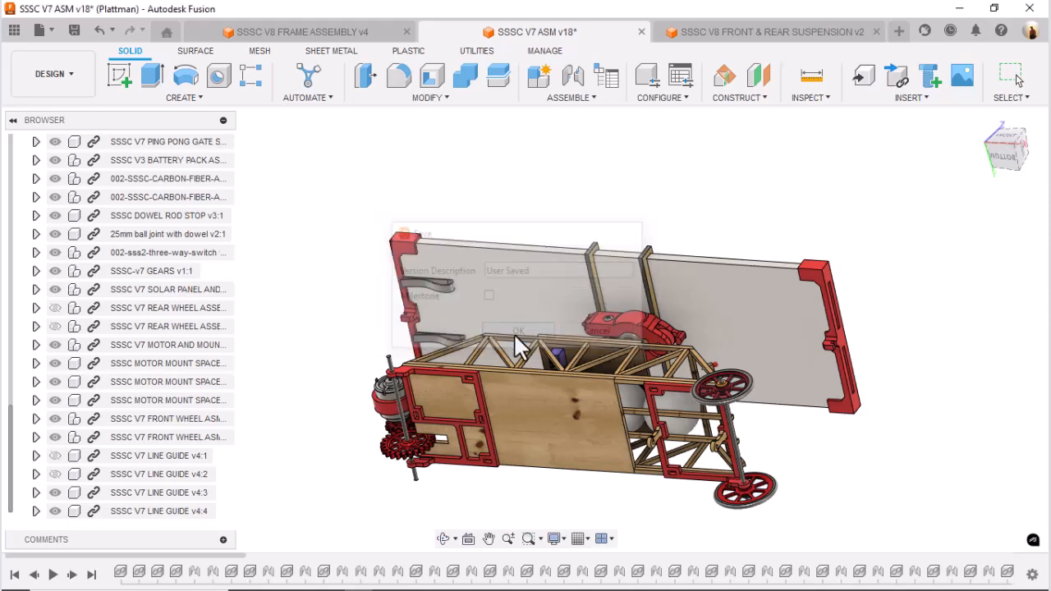
# Switch to SSSC V8 FRAME ASSEMBLY and insert the SSSC V8 FRONT & REAR SUSPENSION design from the SSSC V8 project folder.
pyautogui.click(312, 32)
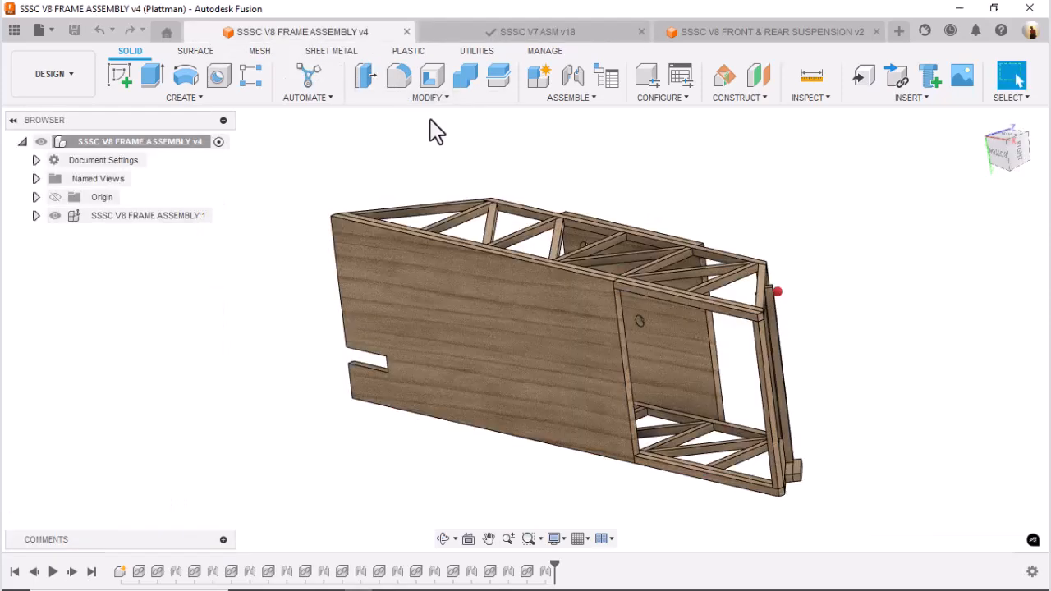
pyautogui.scroll(-2, 555, 218)
pyautogui.keyDown('shift'); pyautogui.moveTo(584, 214); pyautogui.dragTo(632, 240, button='middle'); pyautogui.keyUp('shift')
pyautogui.click(14, 30)
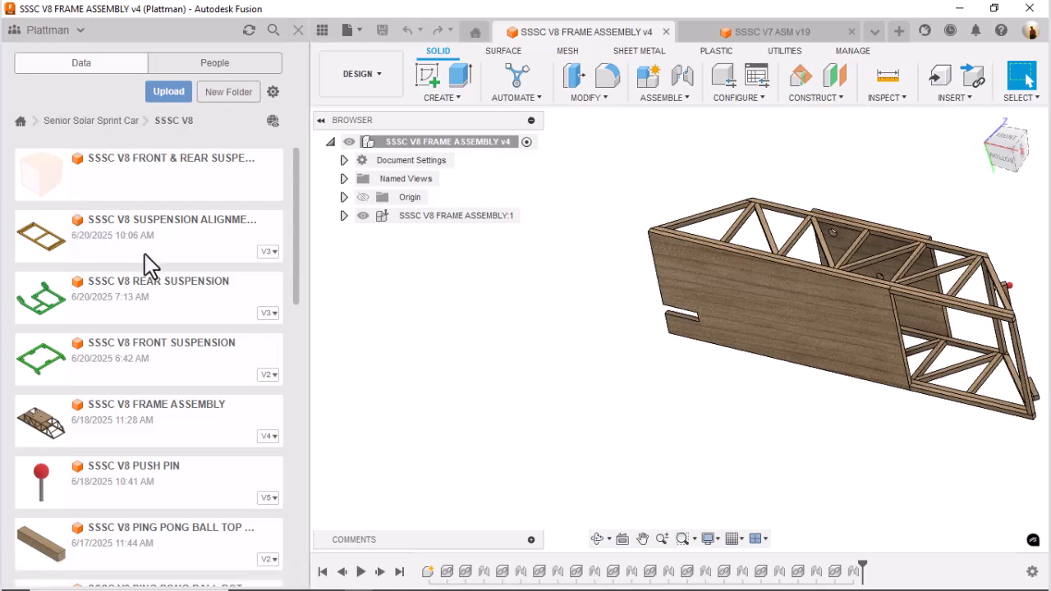
pyautogui.click(246, 30)
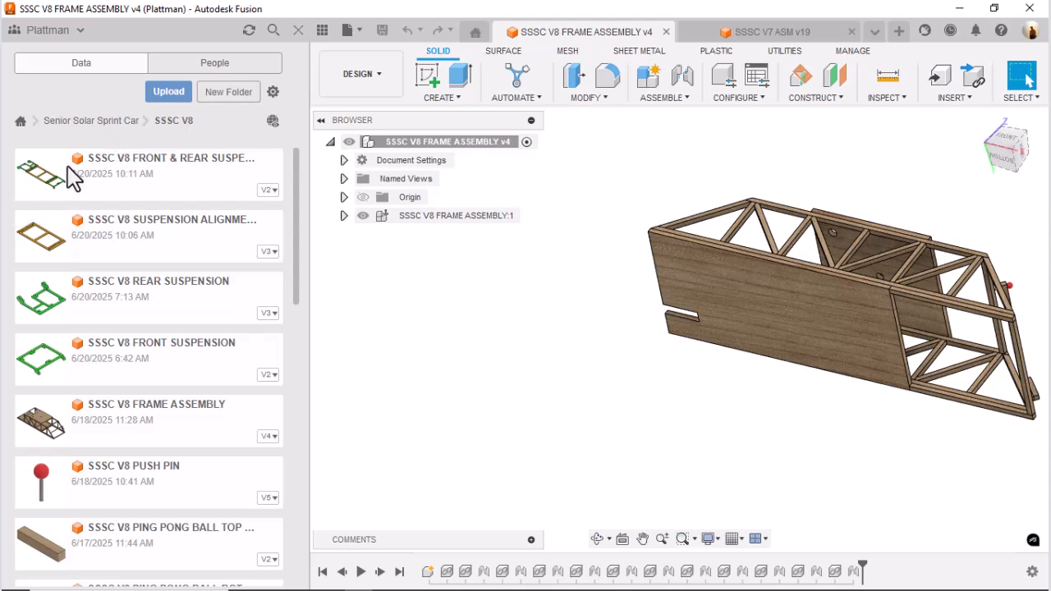
pyautogui.moveTo(56, 188); pyautogui.dragTo(526, 345)
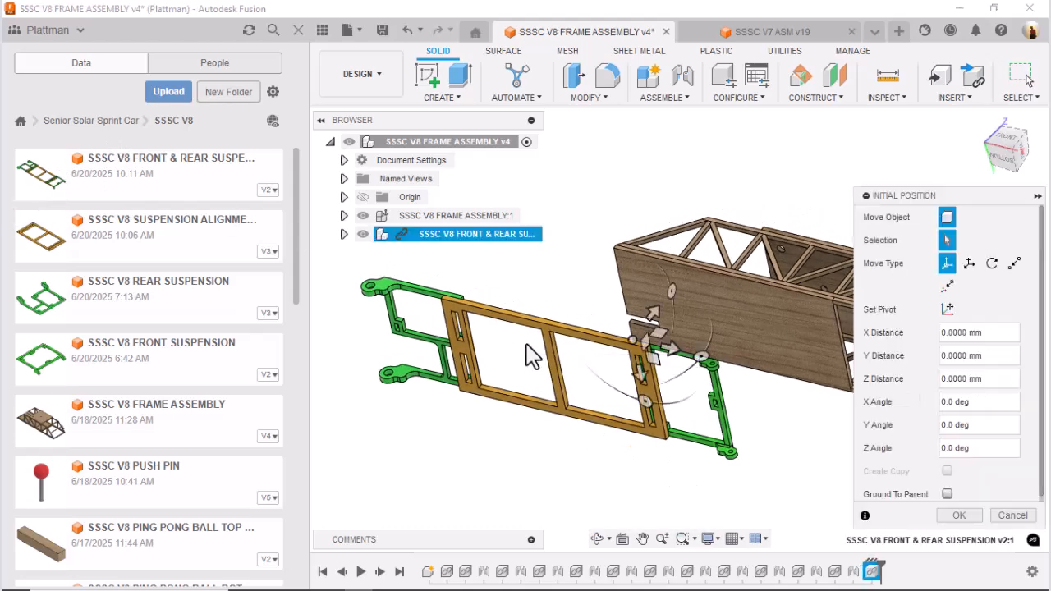
# Position the inserted suspension beside the frame at a Y distance of about -95.96 mm and accept the placement.
pyautogui.scroll(-1, 472, 353)
pyautogui.moveTo(511, 293)
pyautogui.keyDown('shift'); pyautogui.mouseDown(button='middle')
pyautogui.moveTo(499, 305)
pyautogui.moveTo(525, 298)
pyautogui.mouseUp(button='middle'); pyautogui.keyUp('shift')
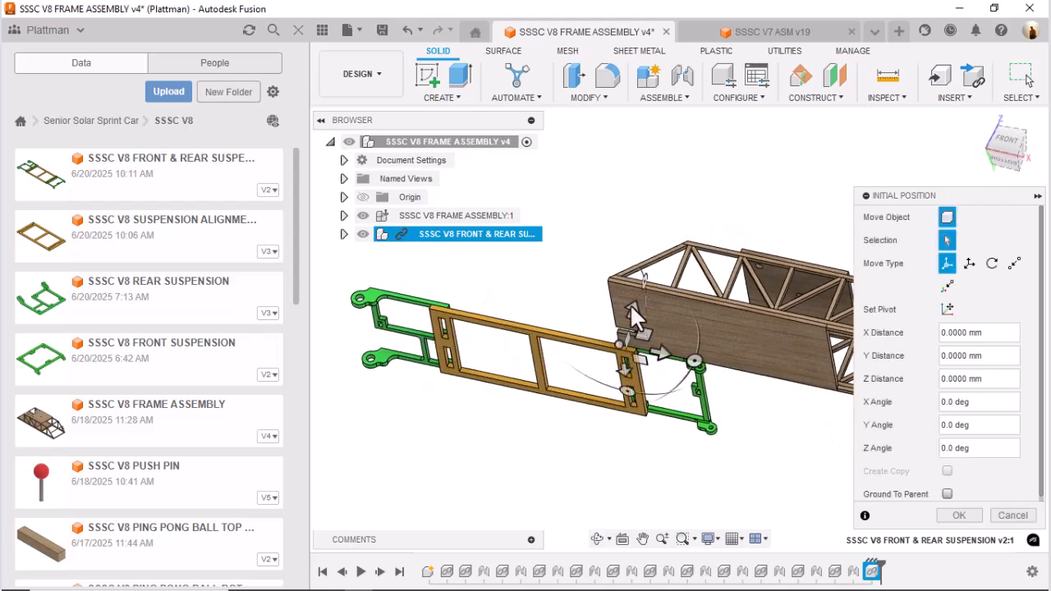
pyautogui.moveTo(628, 303); pyautogui.dragTo(606, 368)
pyautogui.keyDown('shift'); pyautogui.moveTo(544, 348); pyautogui.dragTo(597, 407, button='middle'); pyautogui.keyUp('shift')
pyautogui.moveTo(598, 404); pyautogui.dragTo(551, 410)
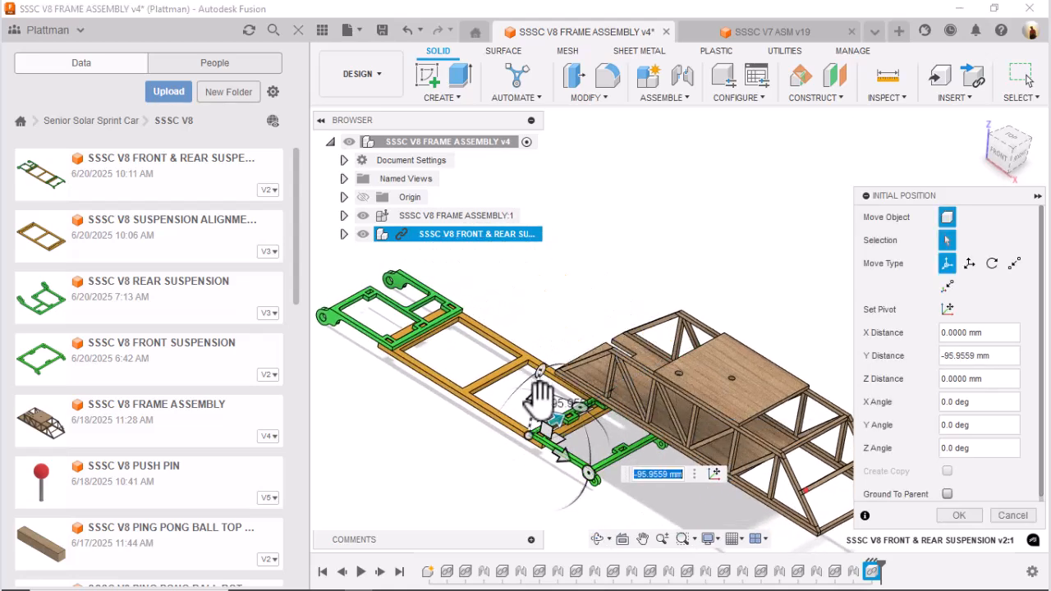
pyautogui.scroll(-2, 509, 389)
pyautogui.moveTo(507, 388); pyautogui.dragTo(490, 339, button='middle')
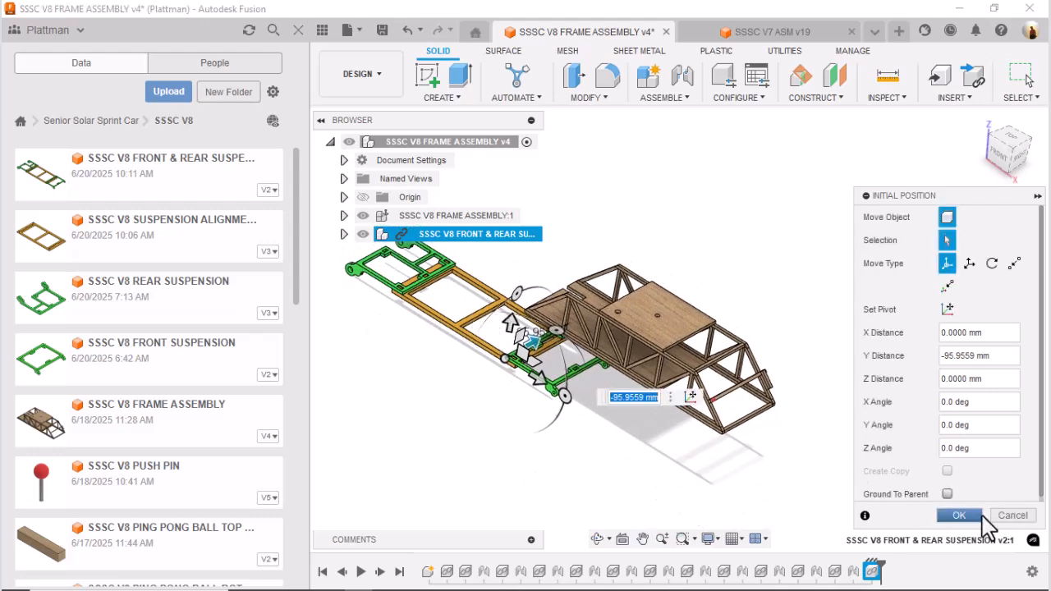
pyautogui.click(958, 515)
# Joint the front suspension's corner by its axle lug to the front lower corner of the wooden frame, keeping zero angle and offsets.
pyautogui.scroll(5, 538, 341)
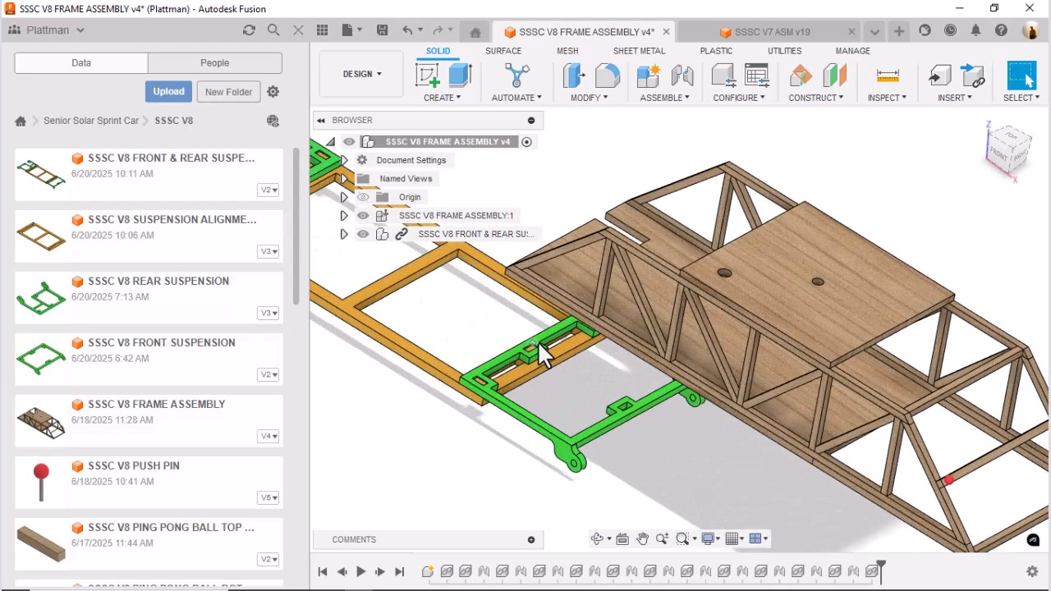
pyautogui.scroll(2, 537, 341)
pyautogui.press('j')
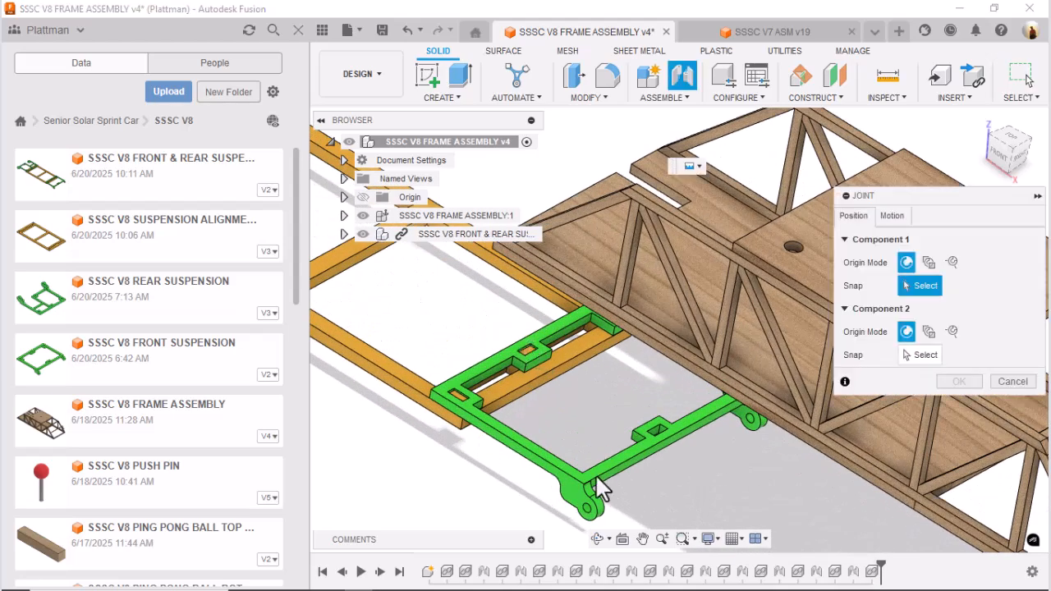
pyautogui.click(584, 493)
pyautogui.scroll(-3, 813, 514)
pyautogui.keyDown('shift'); pyautogui.moveTo(814, 515); pyautogui.dragTo(616, 481, button='middle'); pyautogui.keyUp('shift')
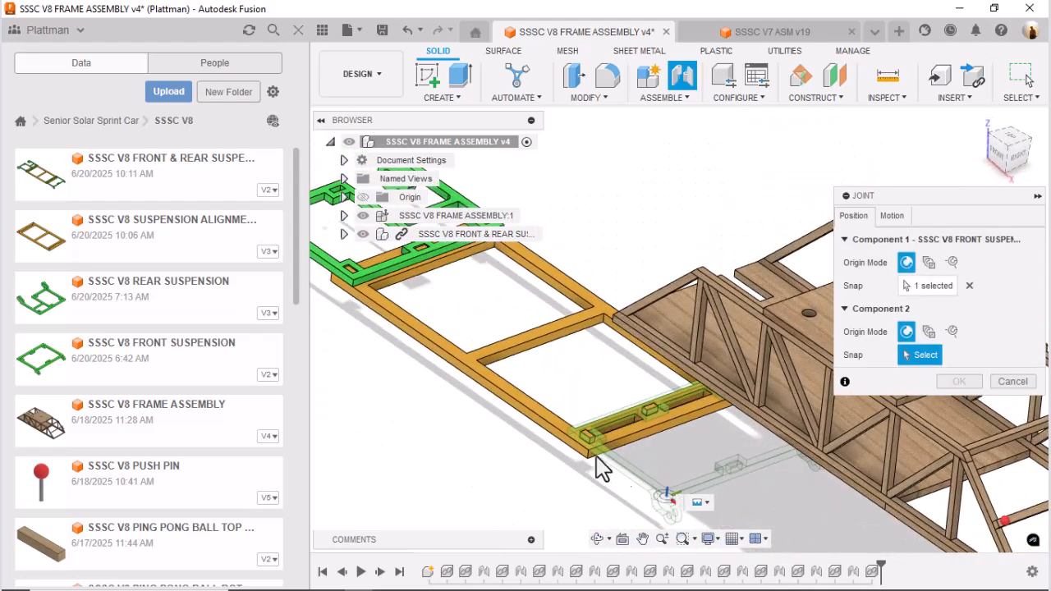
pyautogui.keyDown('shift'); pyautogui.moveTo(702, 445); pyautogui.dragTo(708, 319, button='middle'); pyautogui.keyUp('shift')
pyautogui.scroll(5, 786, 441)
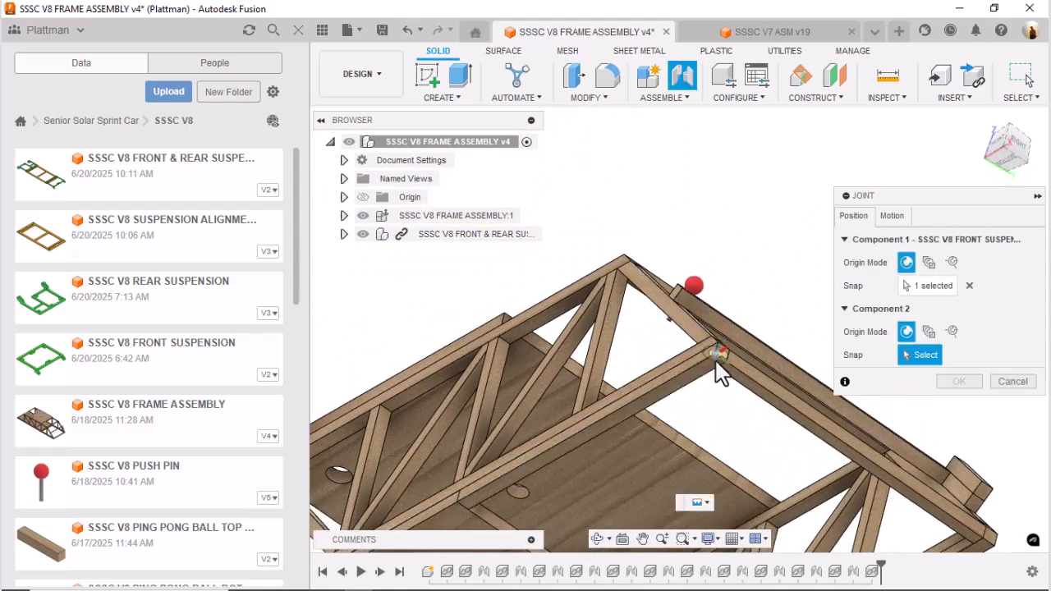
pyautogui.click(717, 361)
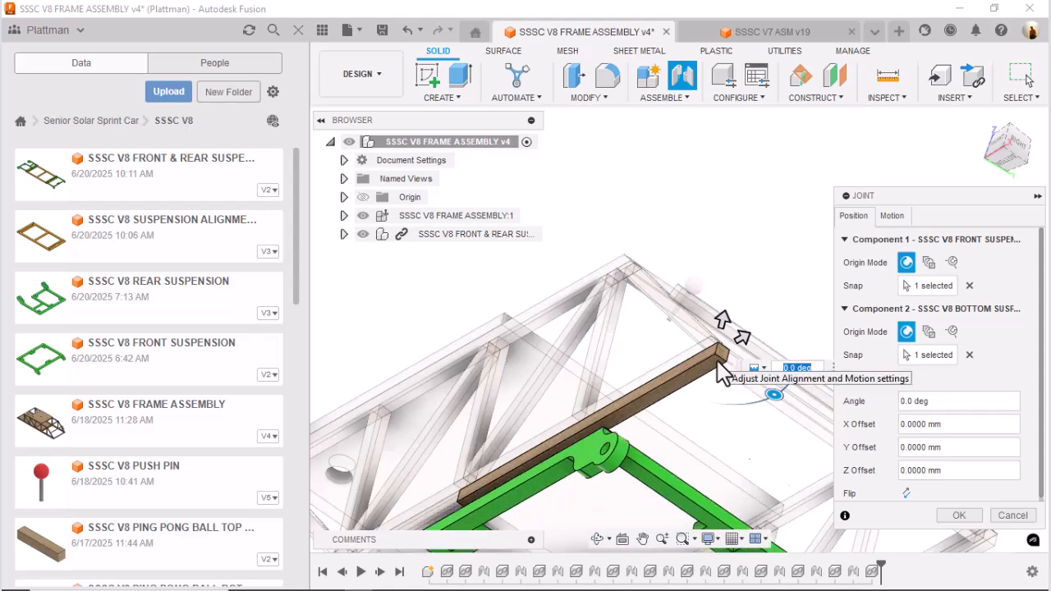
pyautogui.click(959, 516)
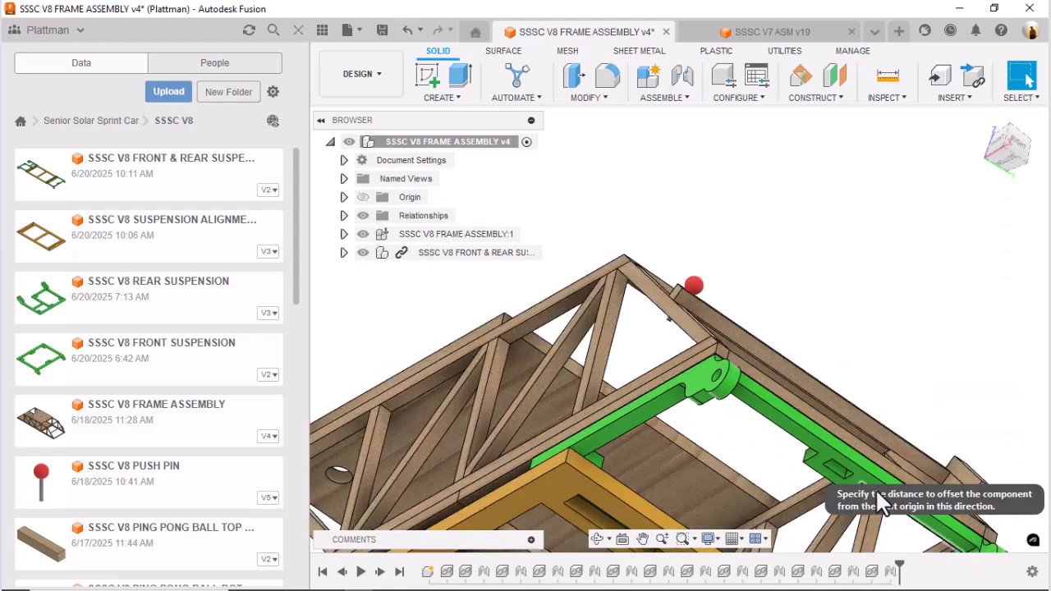
# Expand the inserted suspension and open its SSSC V8 SUSPENSION ALIGNMENT TOOL for editing in place.
pyautogui.scroll(-4, 651, 420)
pyautogui.keyDown('shift'); pyautogui.moveTo(643, 373); pyautogui.dragTo(643, 463, button='middle'); pyautogui.keyUp('shift')
pyautogui.keyDown('shift'); pyautogui.moveTo(496, 472); pyautogui.dragTo(530, 482, button='middle'); pyautogui.keyUp('shift')
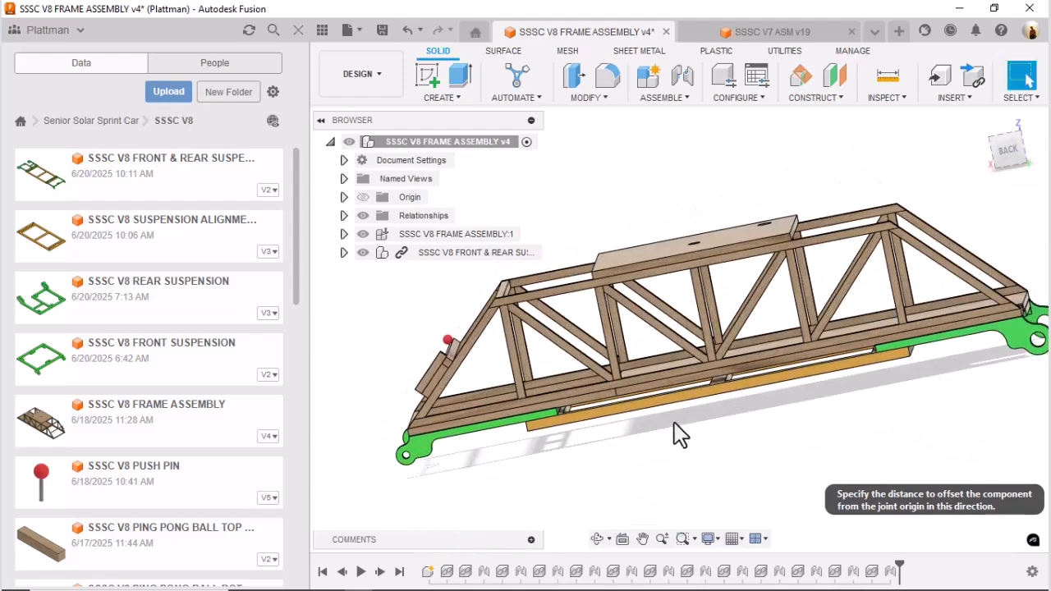
pyautogui.click(343, 252)
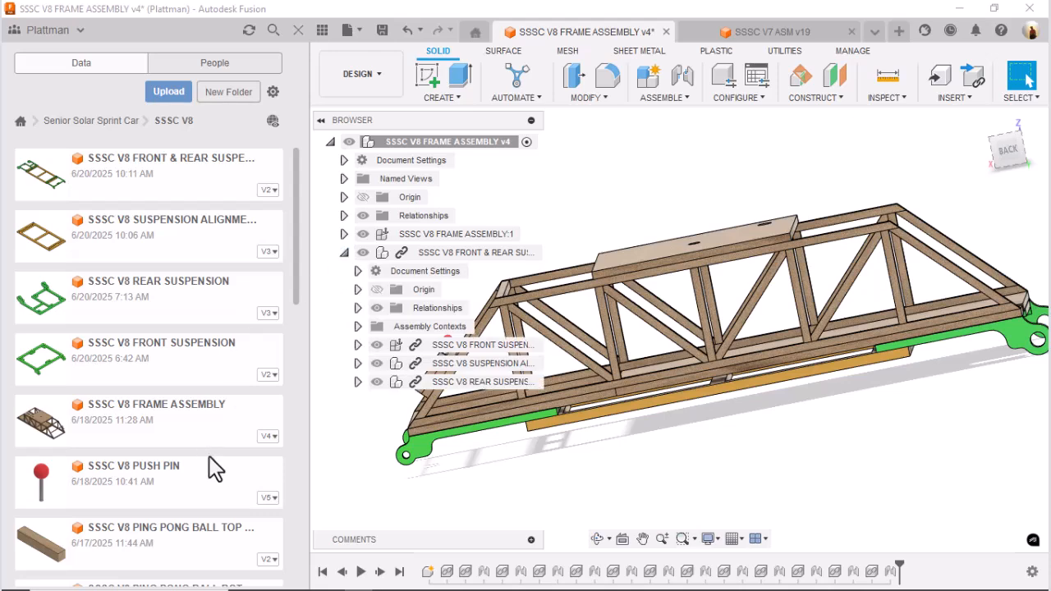
pyautogui.click(466, 363)
pyautogui.rightClick(466, 362)
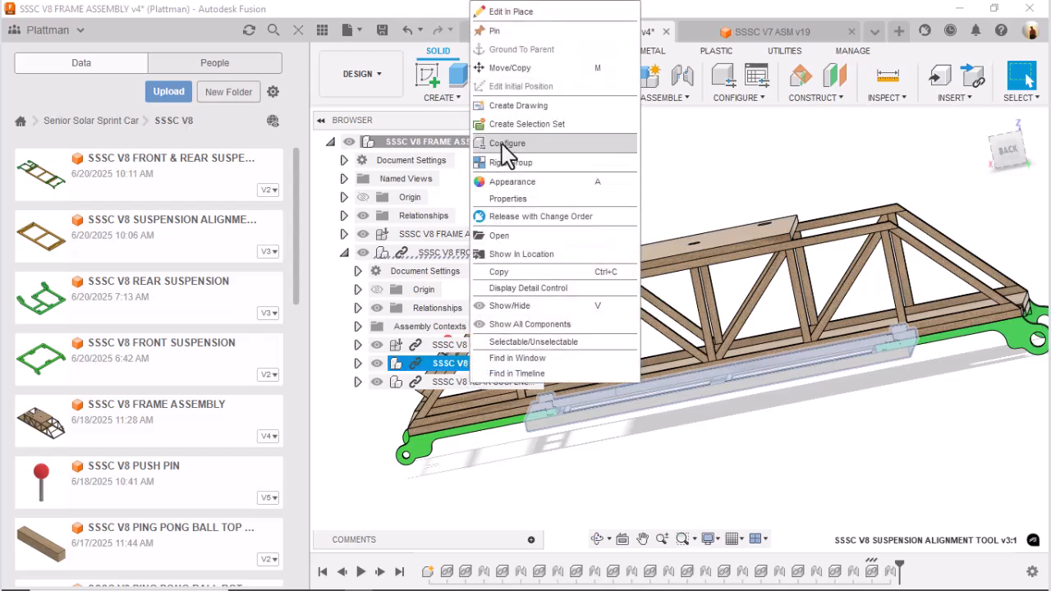
pyautogui.click(504, 13)
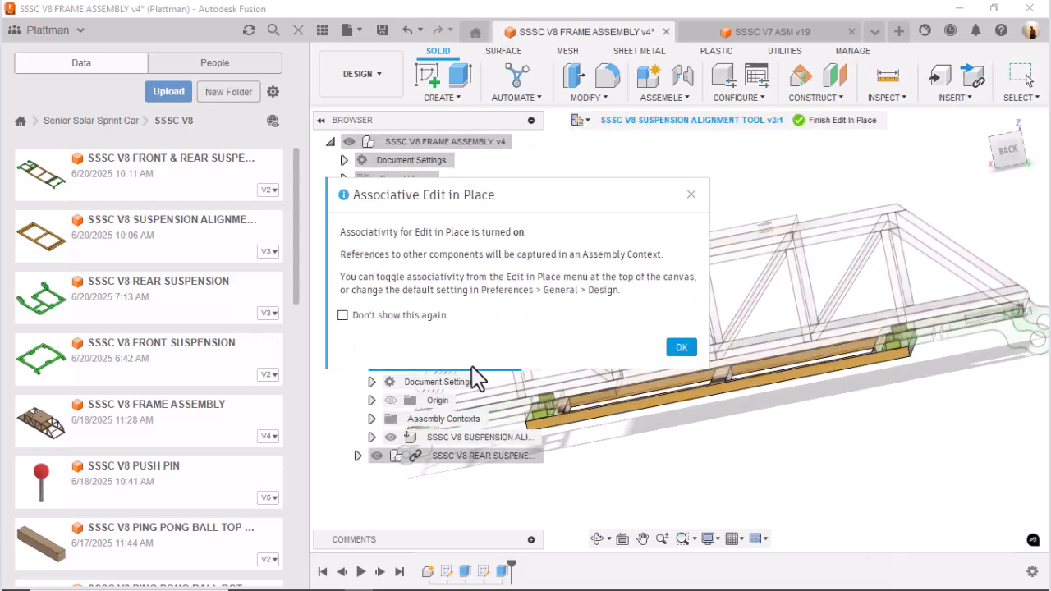
pyautogui.click(681, 348)
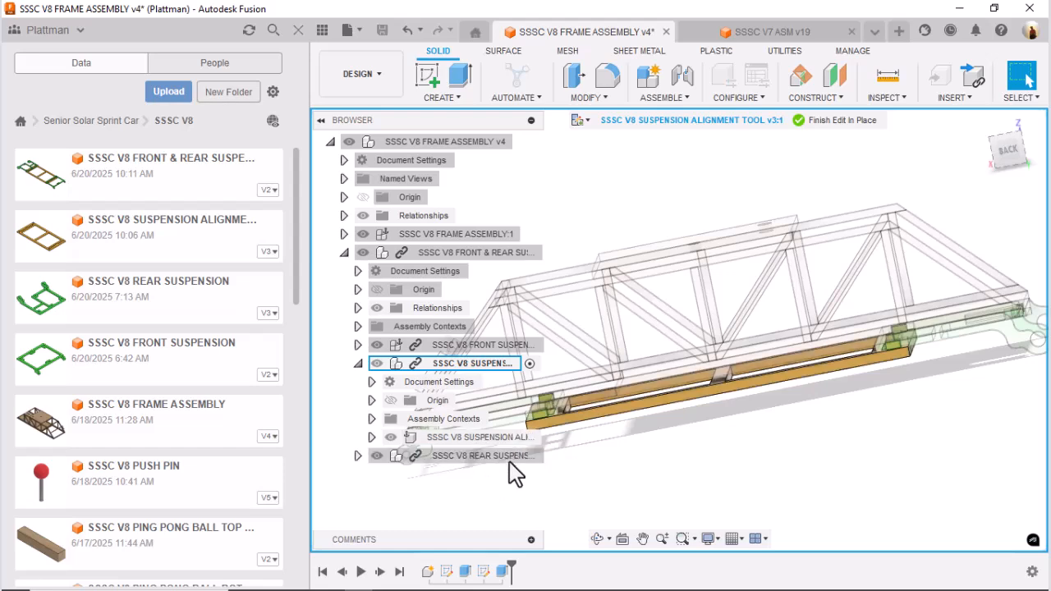
# Delete the alignment tool component together with its dependent features and finish the in-place edit.
pyautogui.click(670, 402)
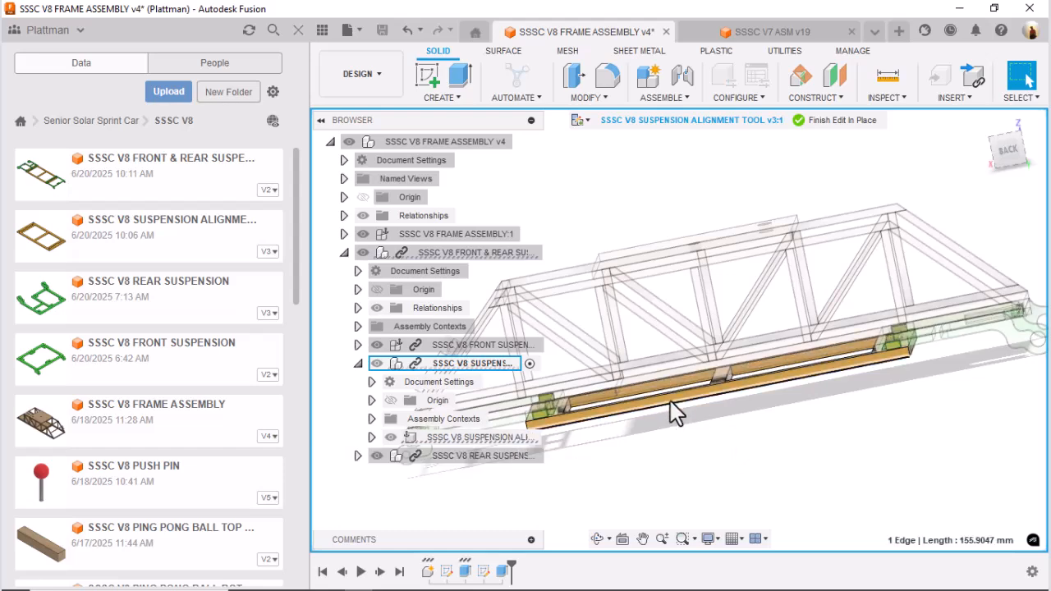
pyautogui.rightClick(462, 438)
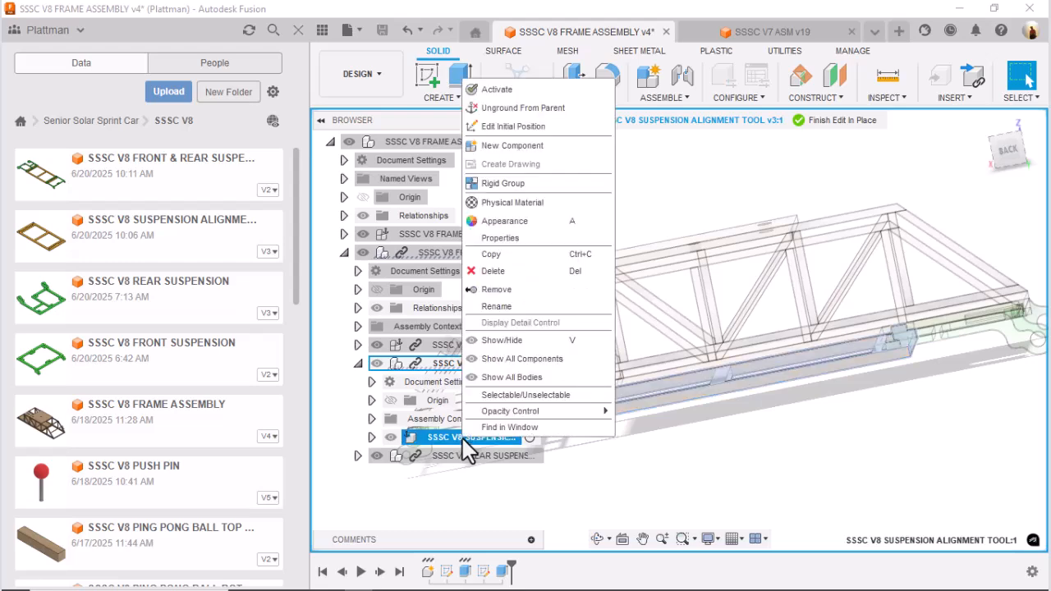
pyautogui.click(484, 278)
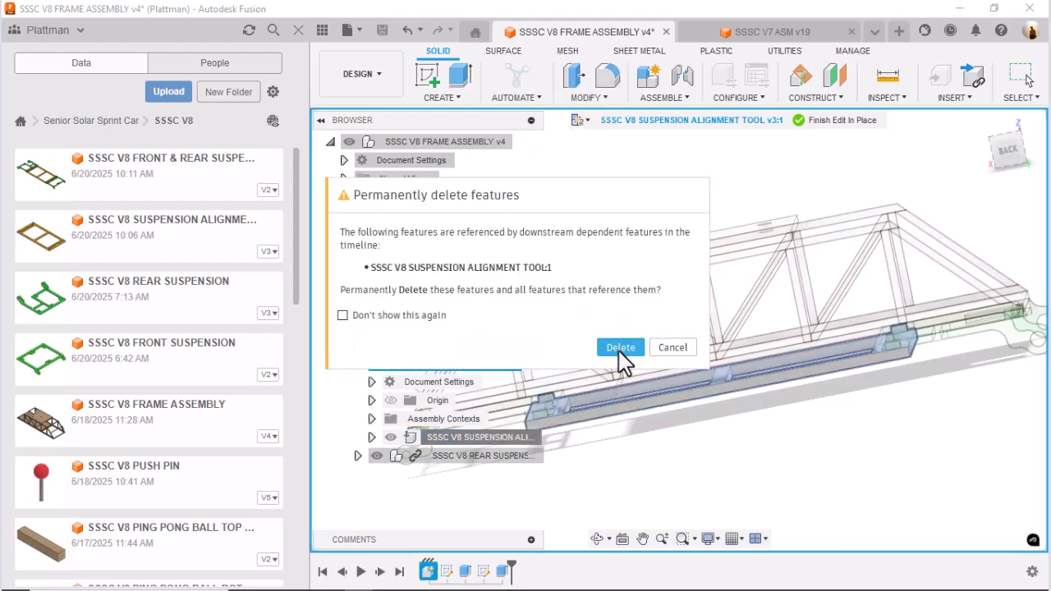
pyautogui.click(621, 348)
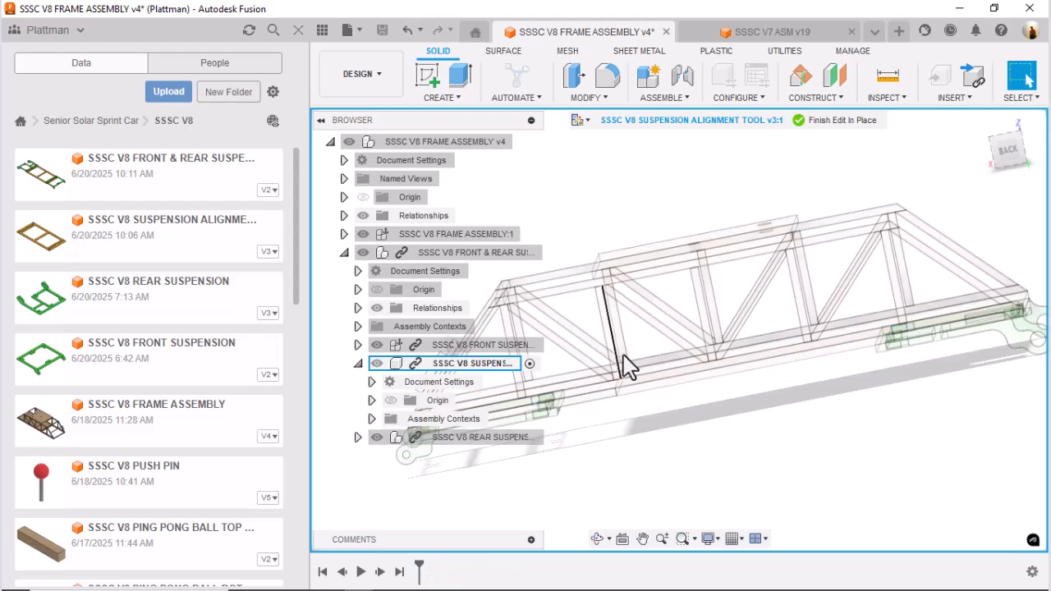
pyautogui.click(838, 120)
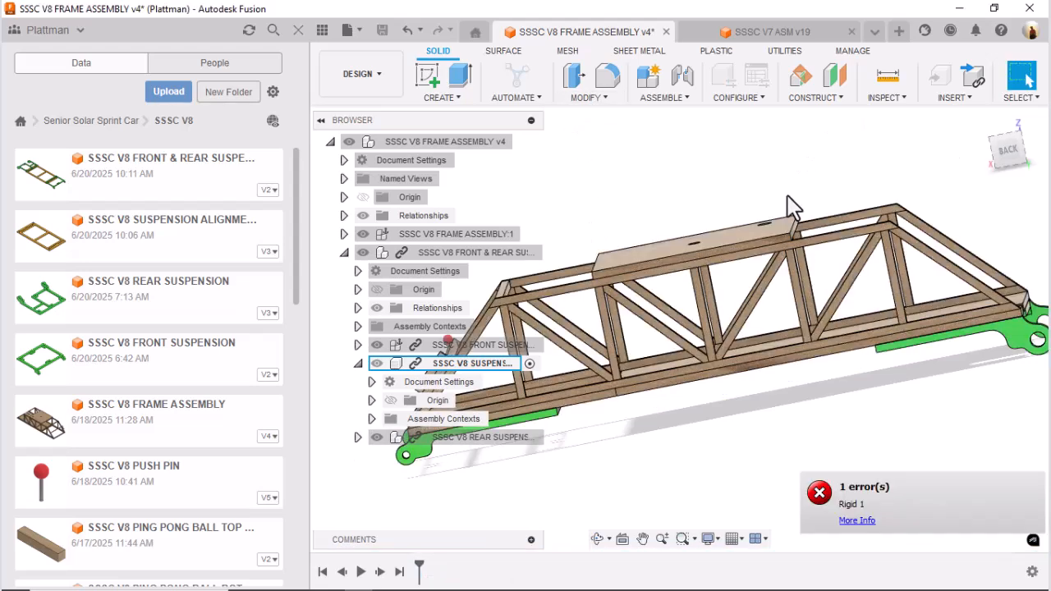
# Close the project data list and examine both suspensions on the frame from below and behind, comparing with the suspension and V7 assembly documents.
pyautogui.scroll(-3, 787, 400)
pyautogui.keyDown('shift'); pyautogui.moveTo(793, 394); pyautogui.dragTo(758, 355, button='middle'); pyautogui.keyUp('shift')
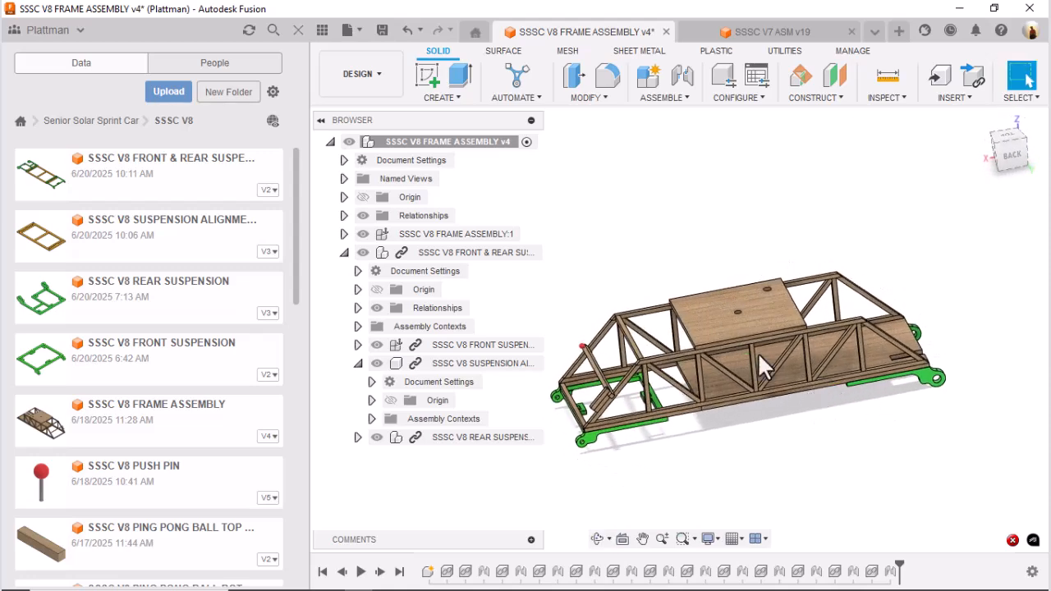
pyautogui.click(298, 30)
pyautogui.keyDown('shift'); pyautogui.moveTo(555, 219); pyautogui.dragTo(539, 190, button='middle'); pyautogui.keyUp('shift')
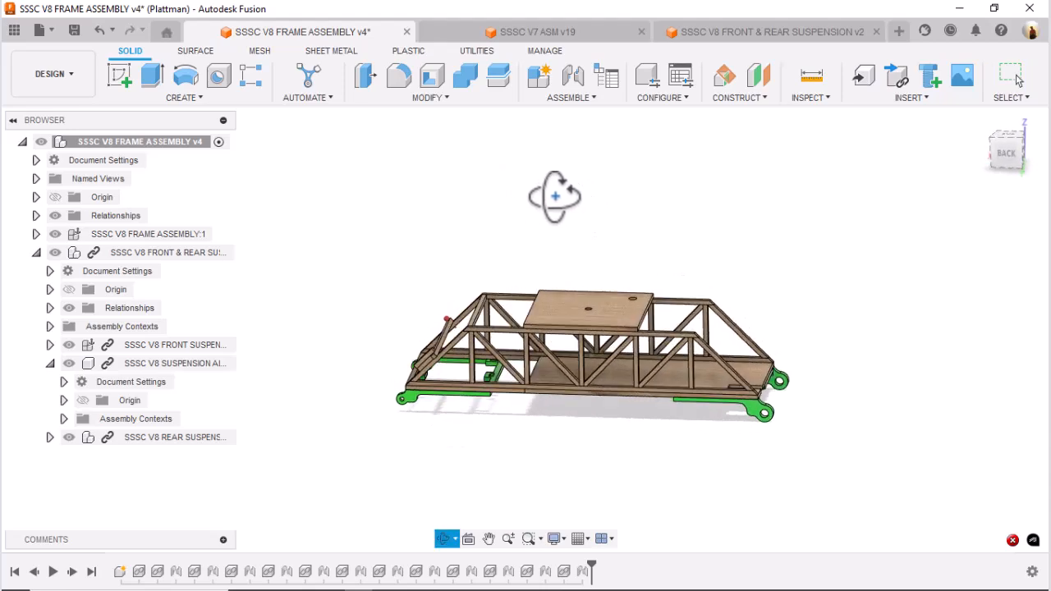
pyautogui.click(790, 34)
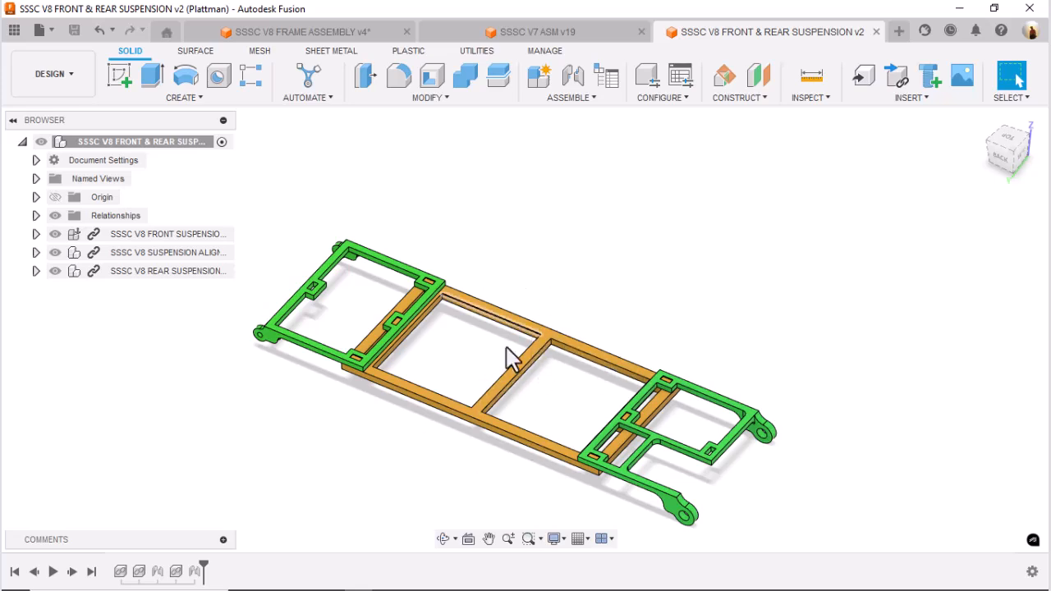
pyautogui.click(594, 36)
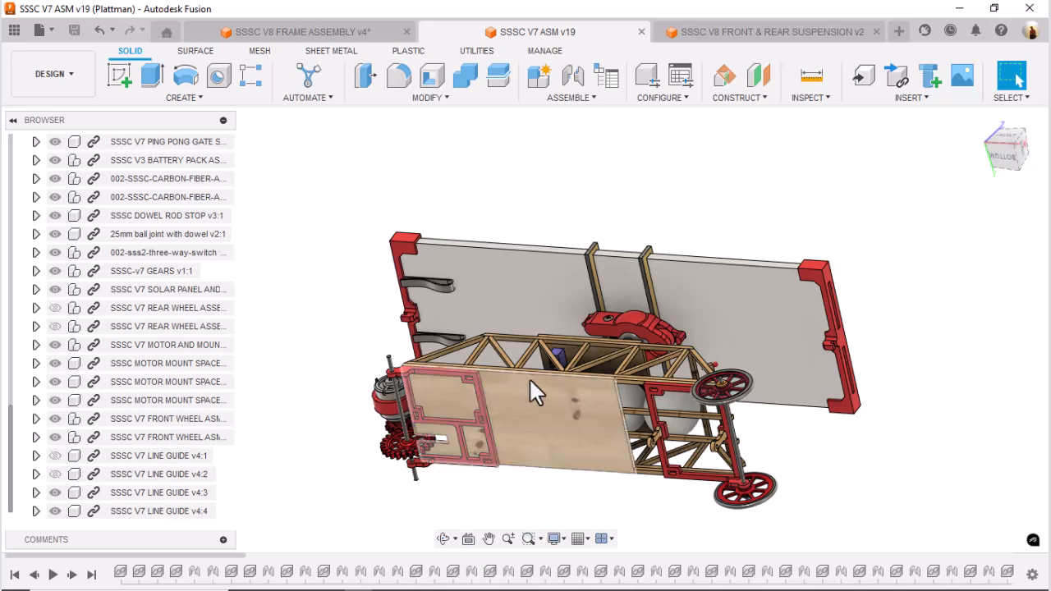
pyautogui.click(346, 31)
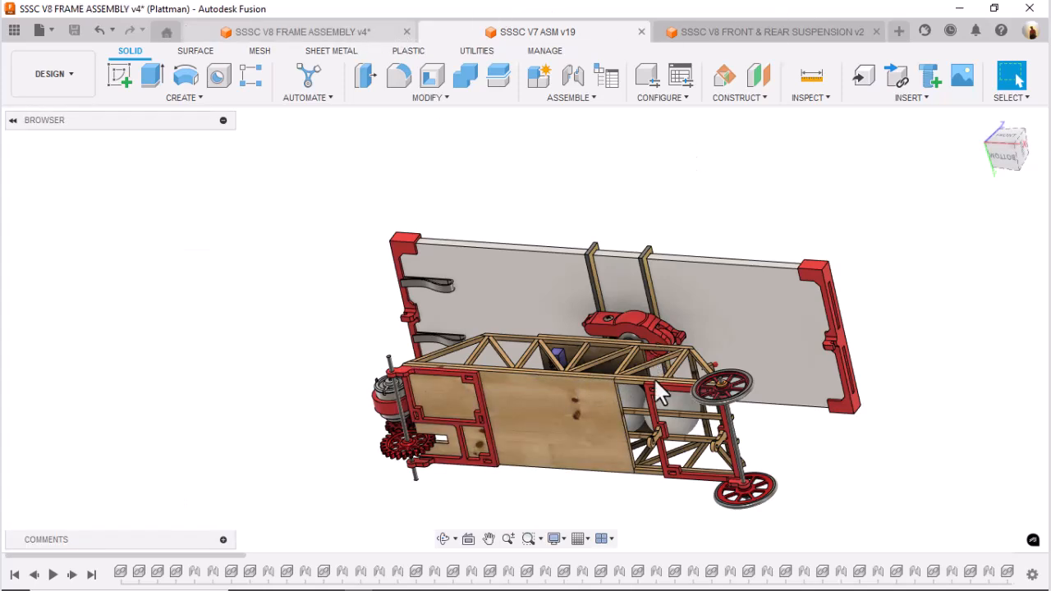
pyautogui.keyDown('shift'); pyautogui.moveTo(702, 406); pyautogui.dragTo(464, 361, button='middle'); pyautogui.keyUp('shift')
pyautogui.scroll(3, 464, 361)
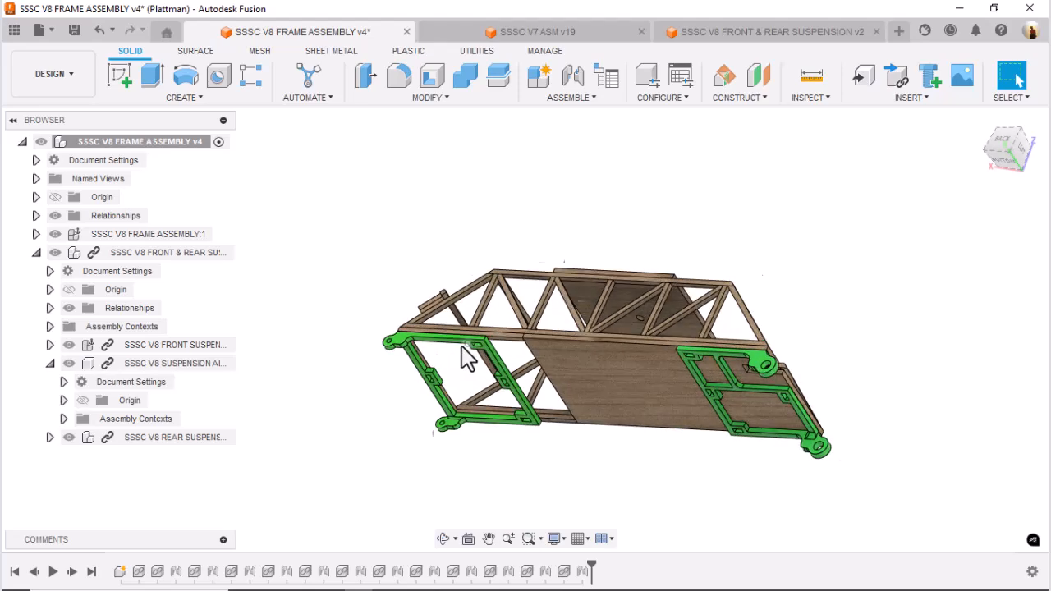
pyautogui.click(1001, 164)
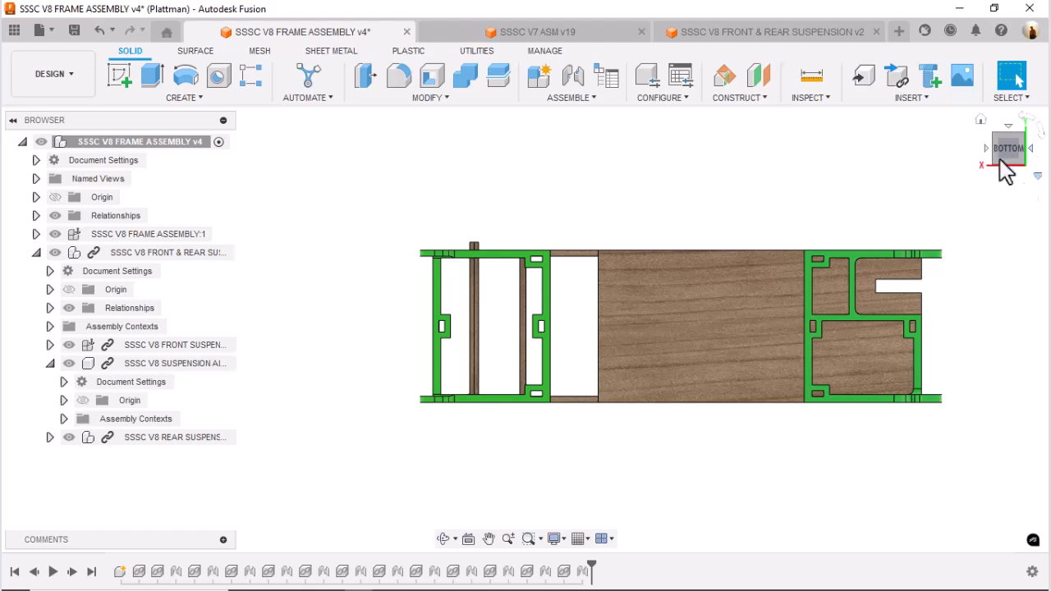
pyautogui.click(1016, 139)
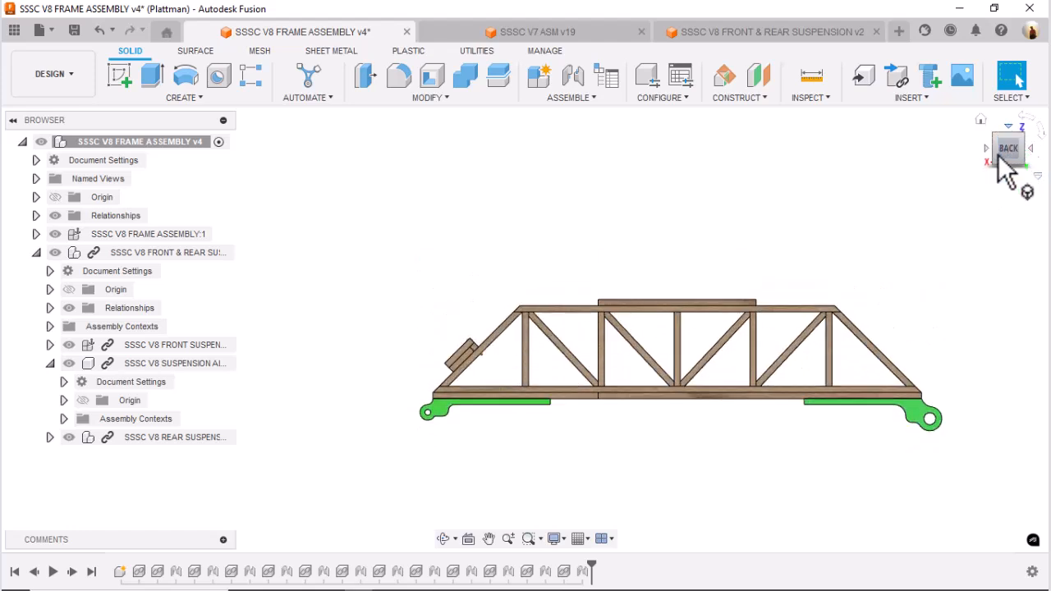
pyautogui.moveTo(908, 187); pyautogui.dragTo(843, 149, button='middle')
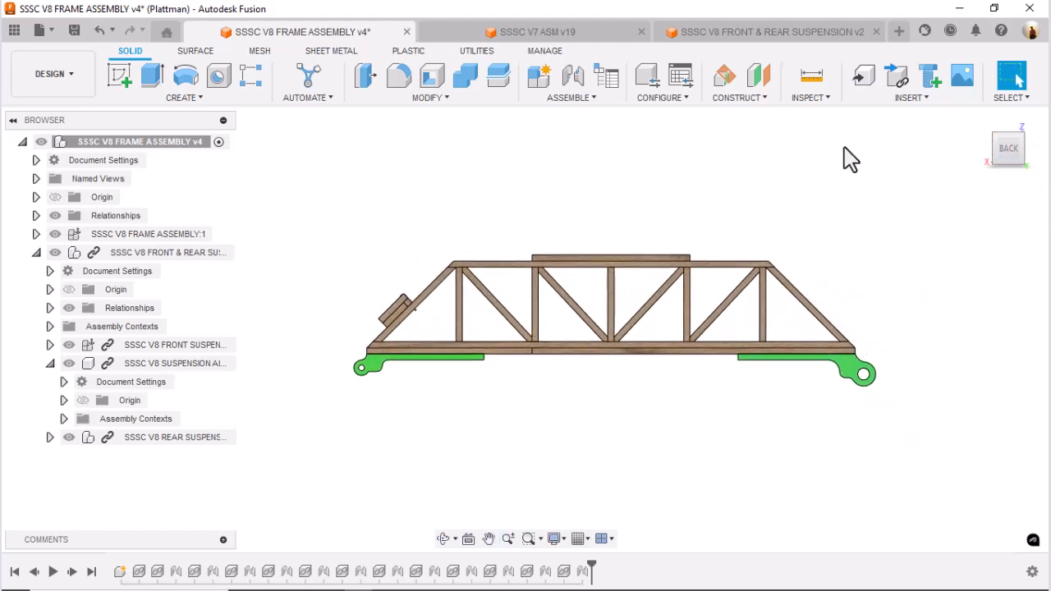